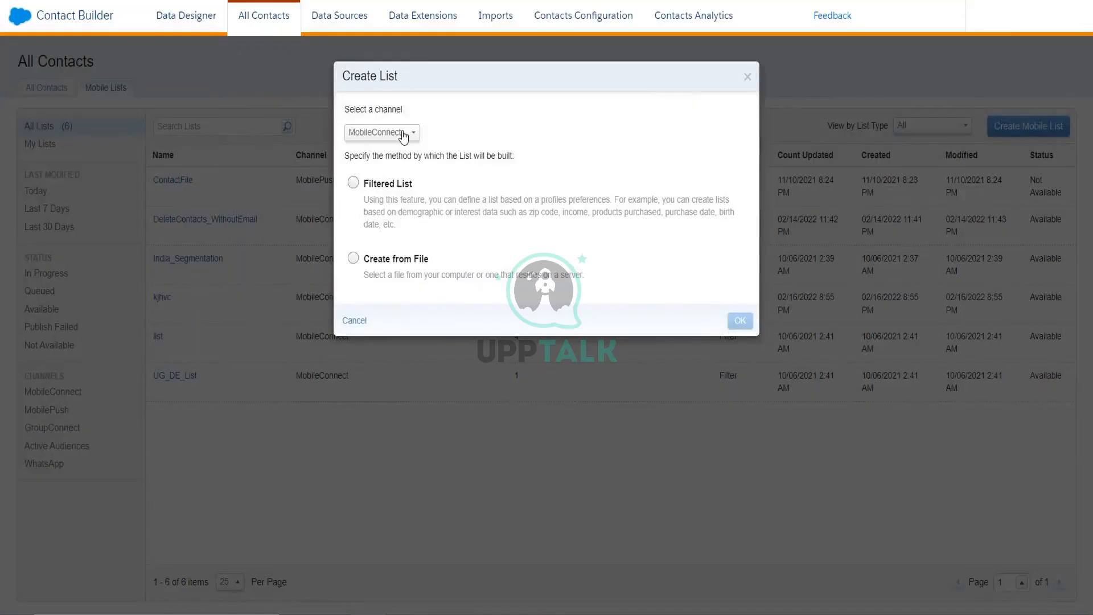
- Create a mobile list with channel MobilePush and the Filtered List method
click(406, 132)
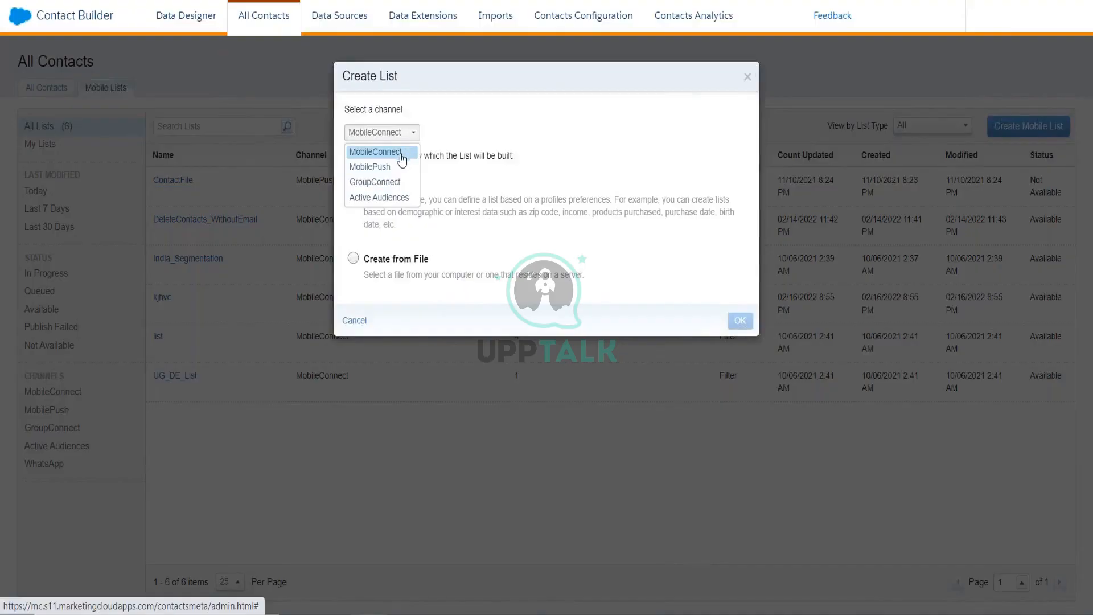
click(398, 166)
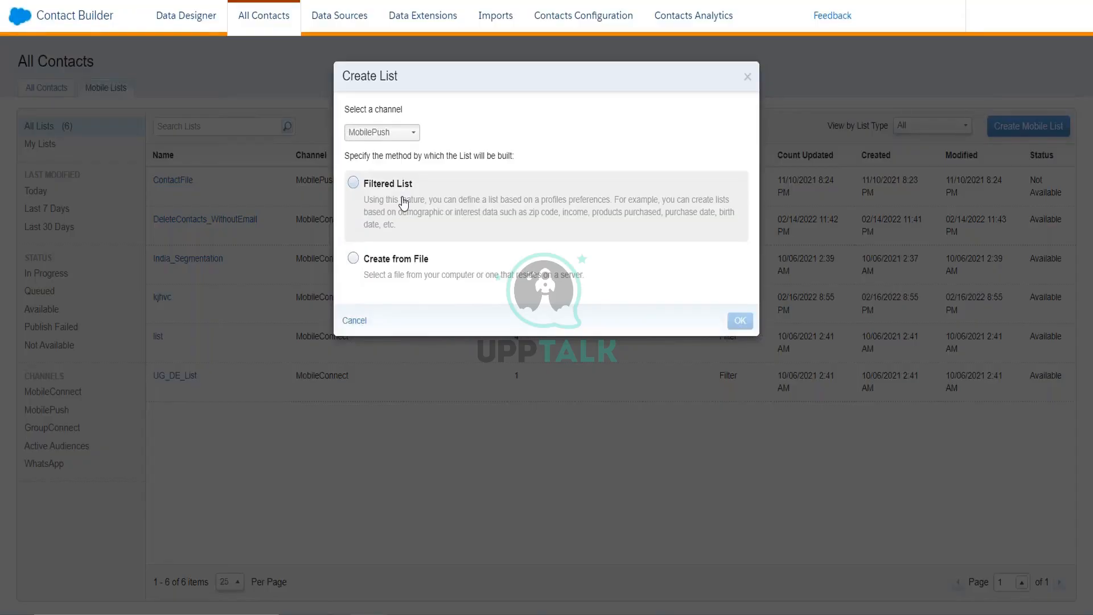
click(359, 186)
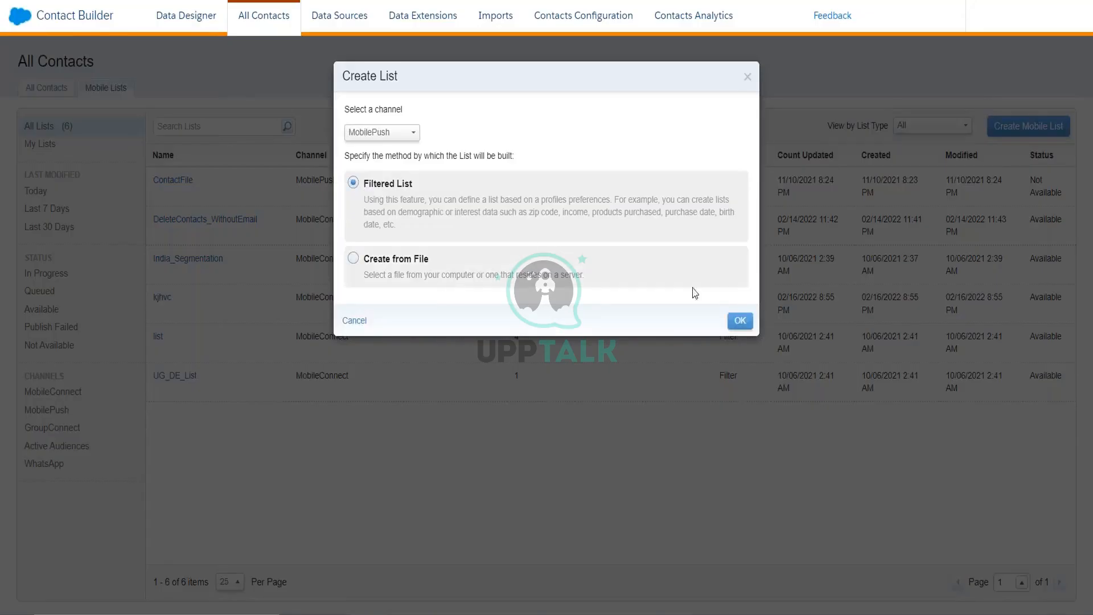
click(739, 323)
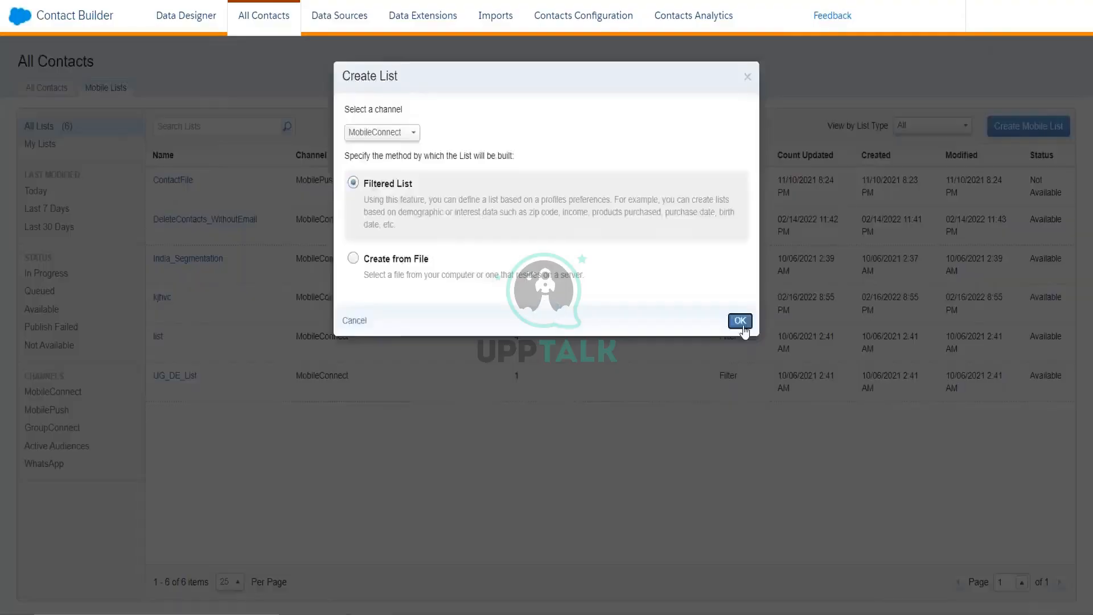
- Select All Contacts as the filtered list's starting population
click(807, 386)
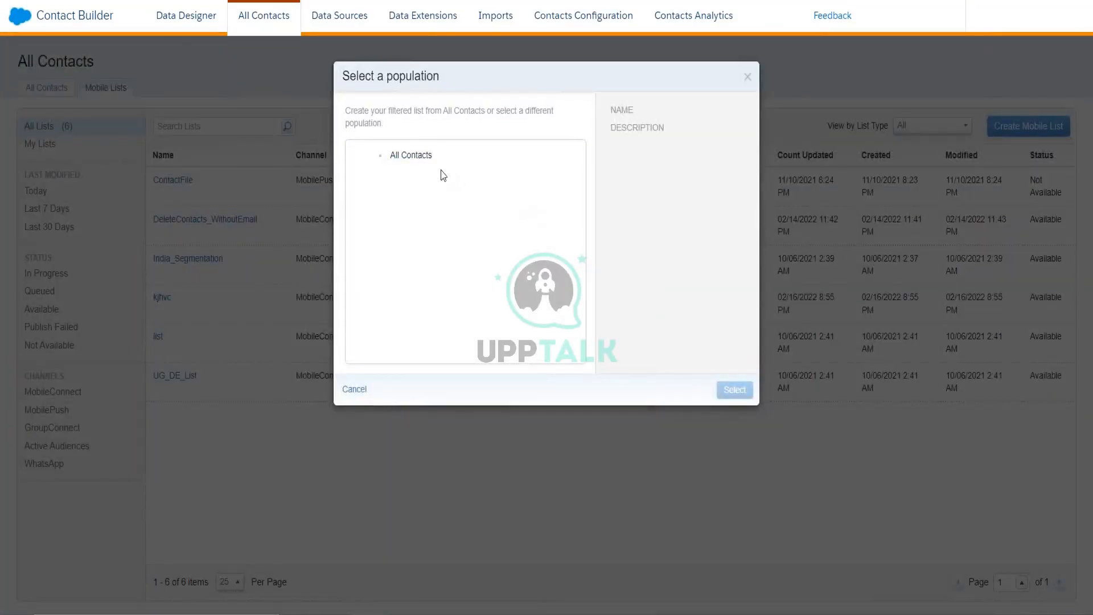
click(426, 167)
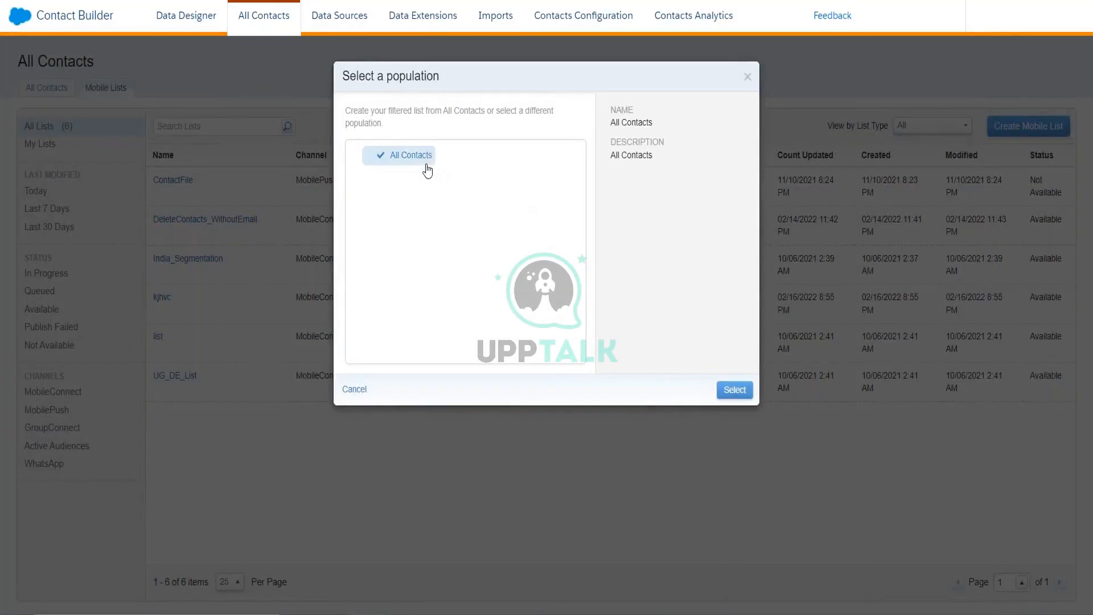
click(734, 390)
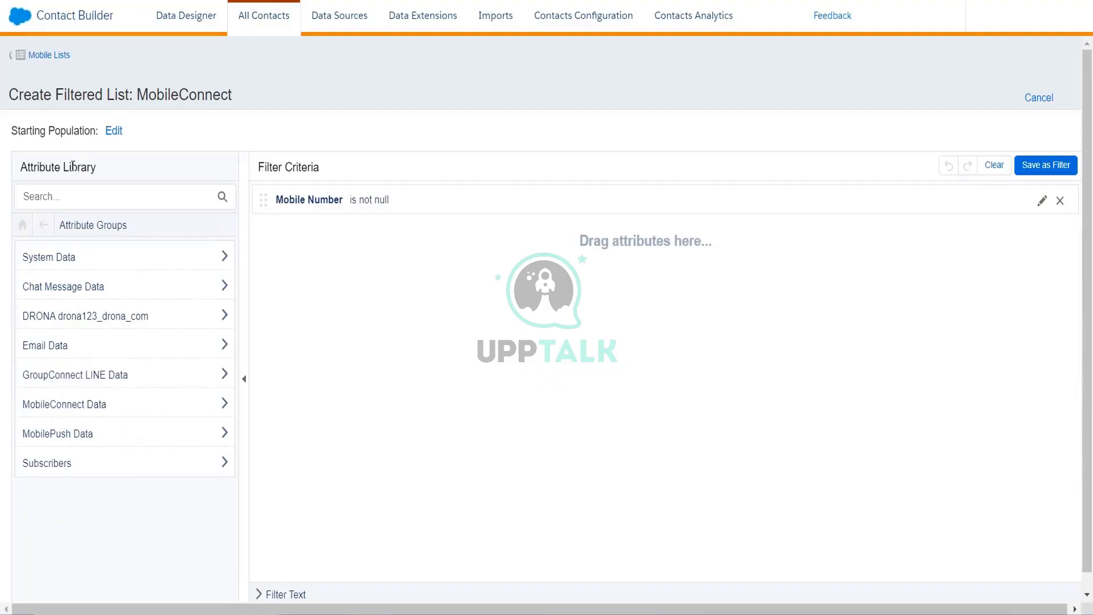
- Swap the Mobile Number criterion for a MobileConnect Demographics Locale equals IN filter
click(88, 415)
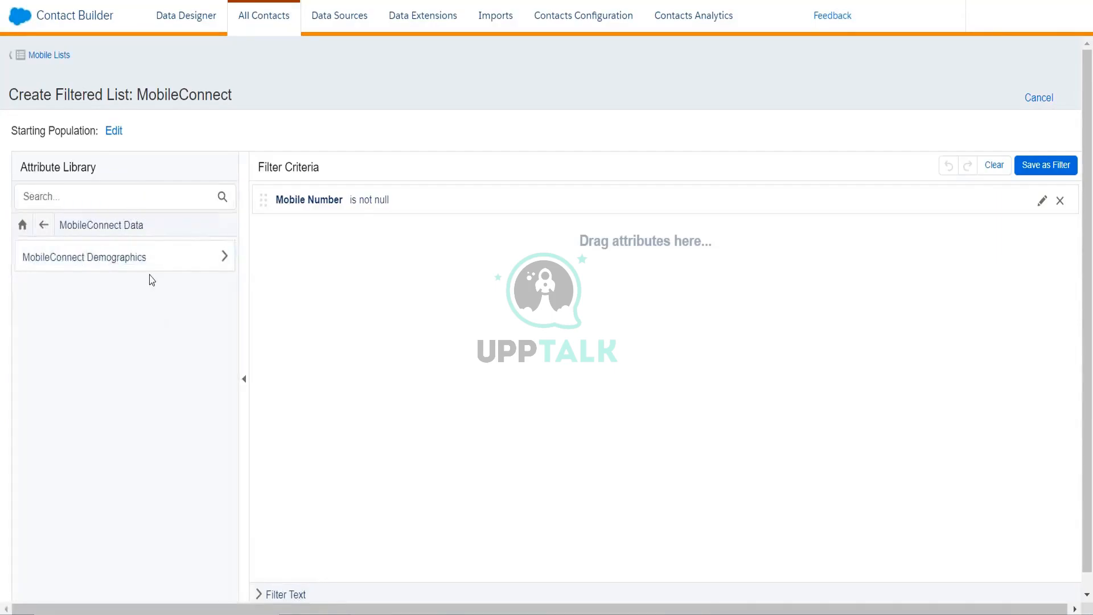
click(139, 268)
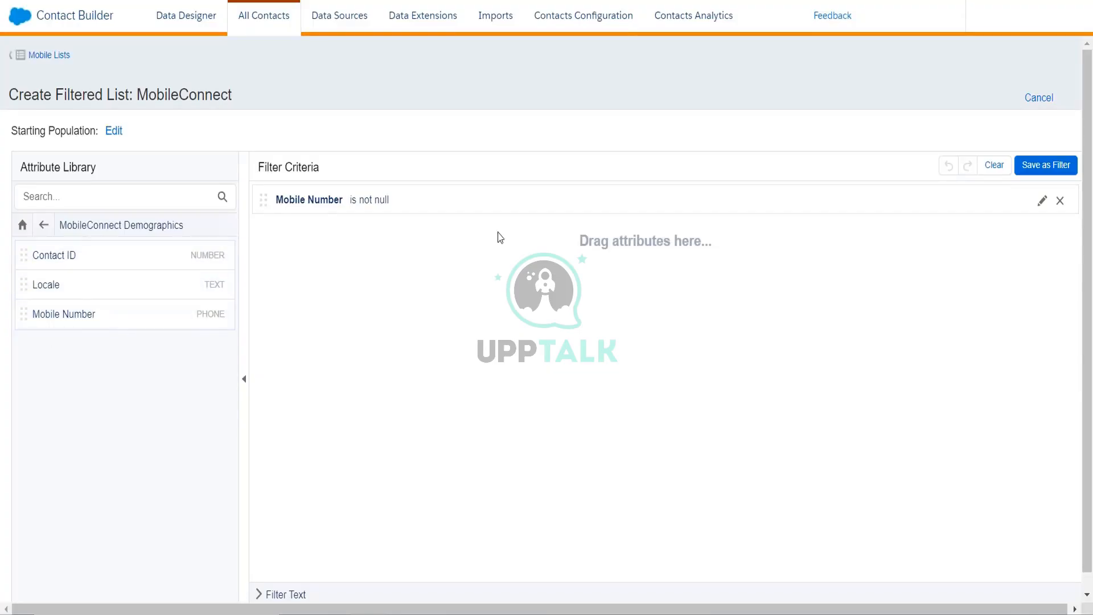
click(1061, 201)
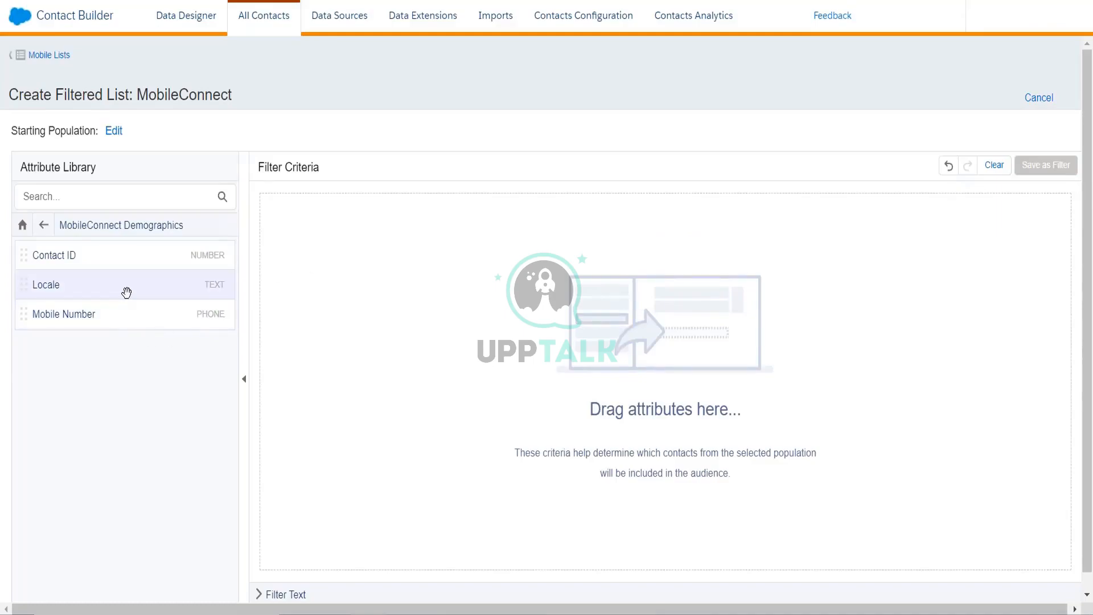
drag(127, 292, 284, 251)
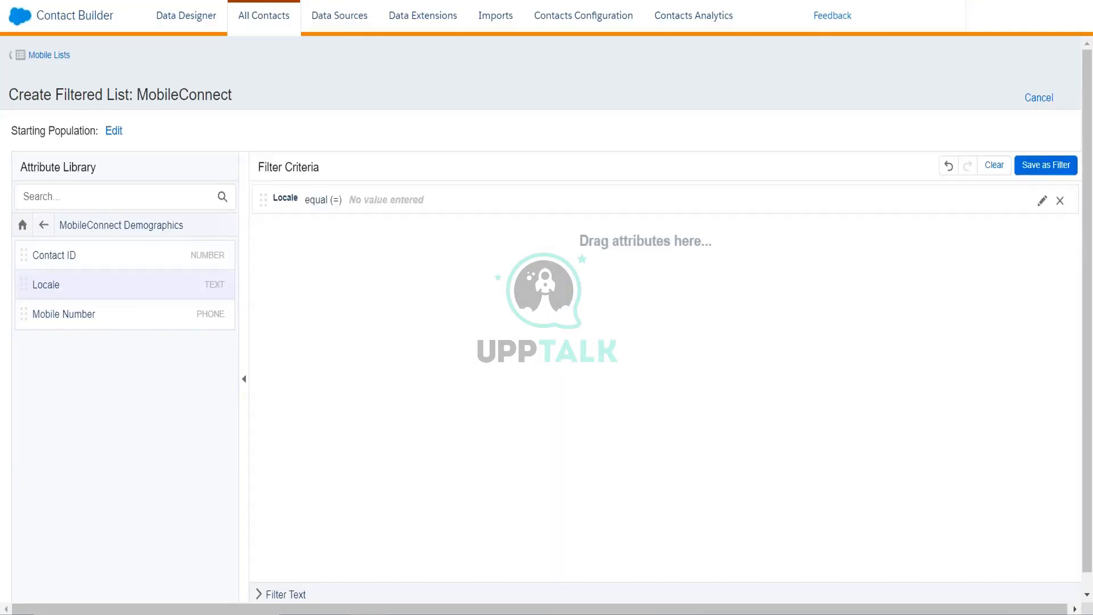
click(431, 206)
click(481, 239)
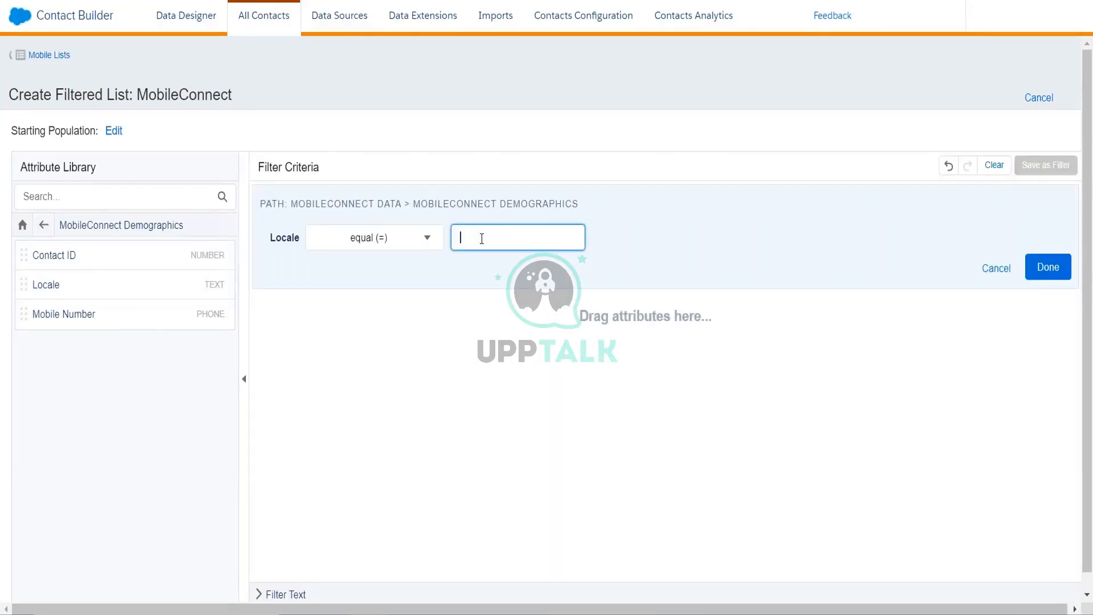
text(IN)
click(1042, 268)
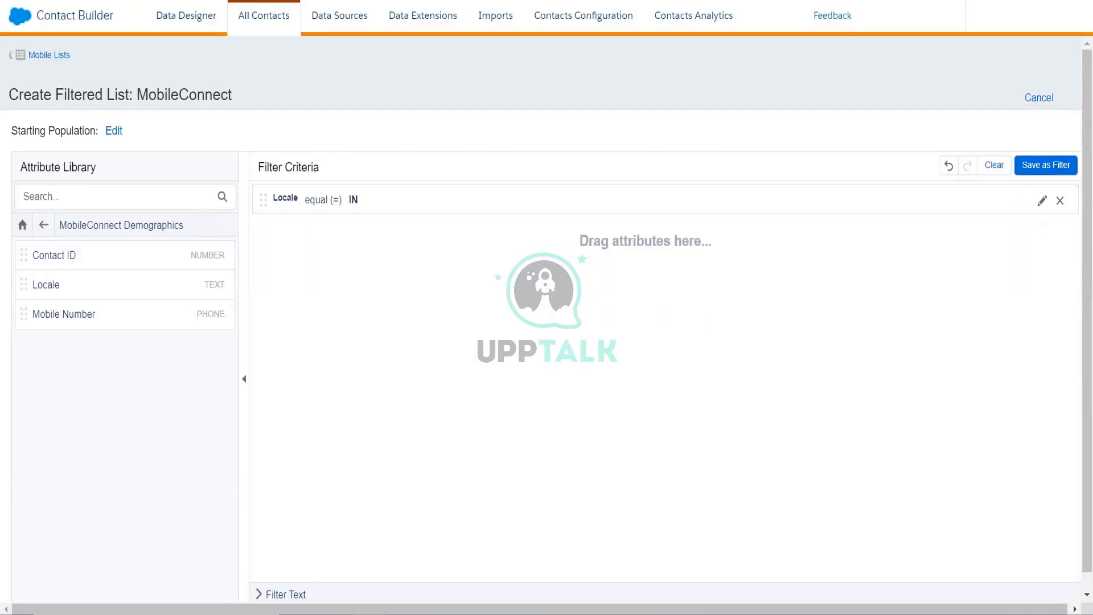
click(1031, 165)
- Name the filtered list India_Customers_MC and save it
click(592, 132)
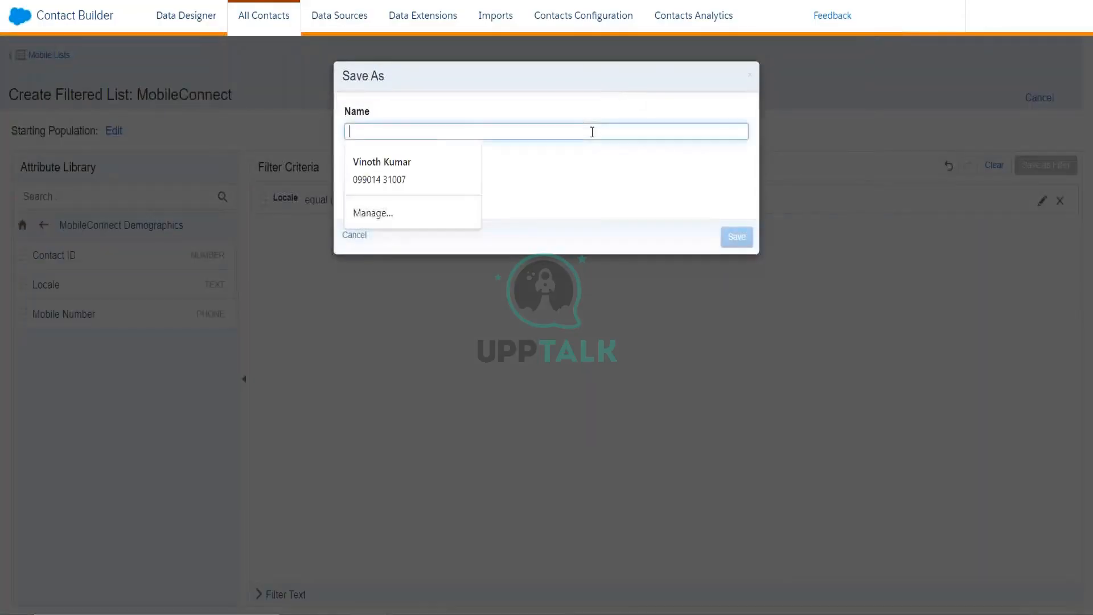
text(India)
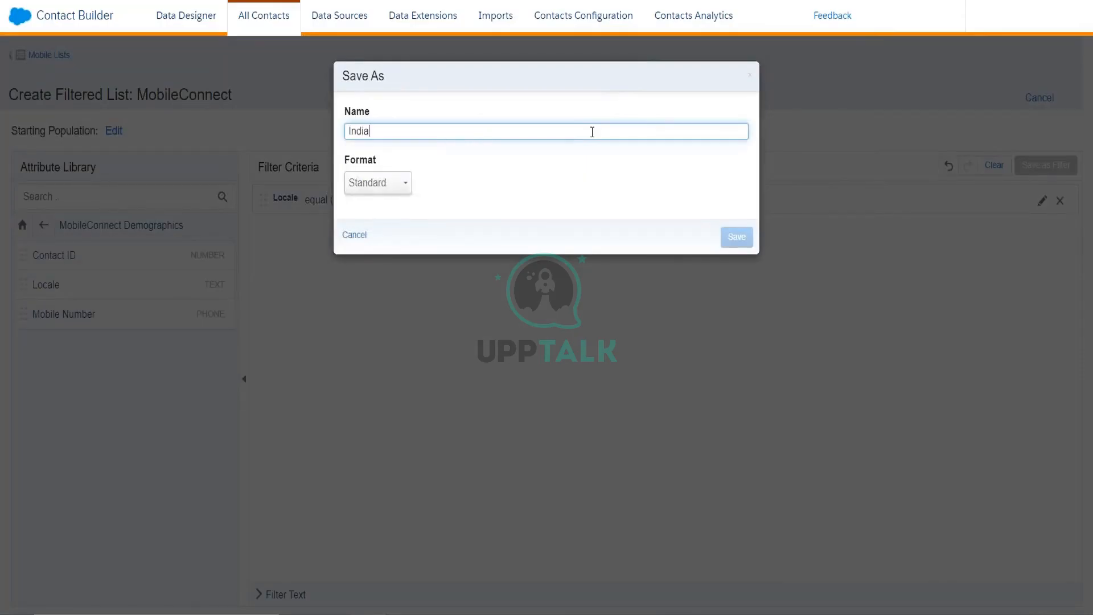
text(Customers_MC)
click(728, 238)
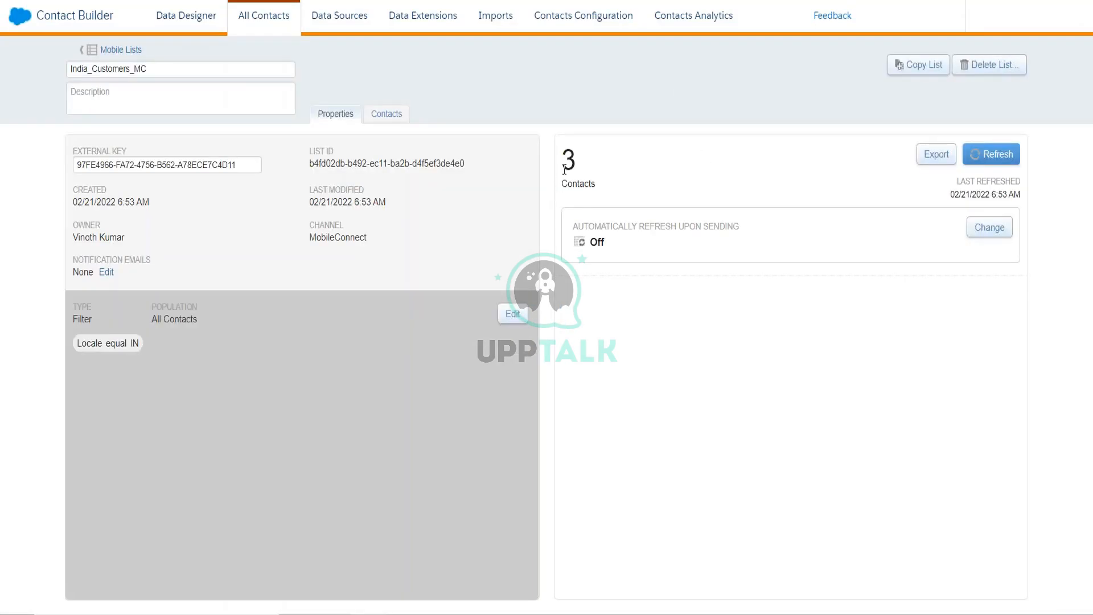
- Check the list's 3 matching contacts, then cancel editing back to Mobile Lists
click(397, 116)
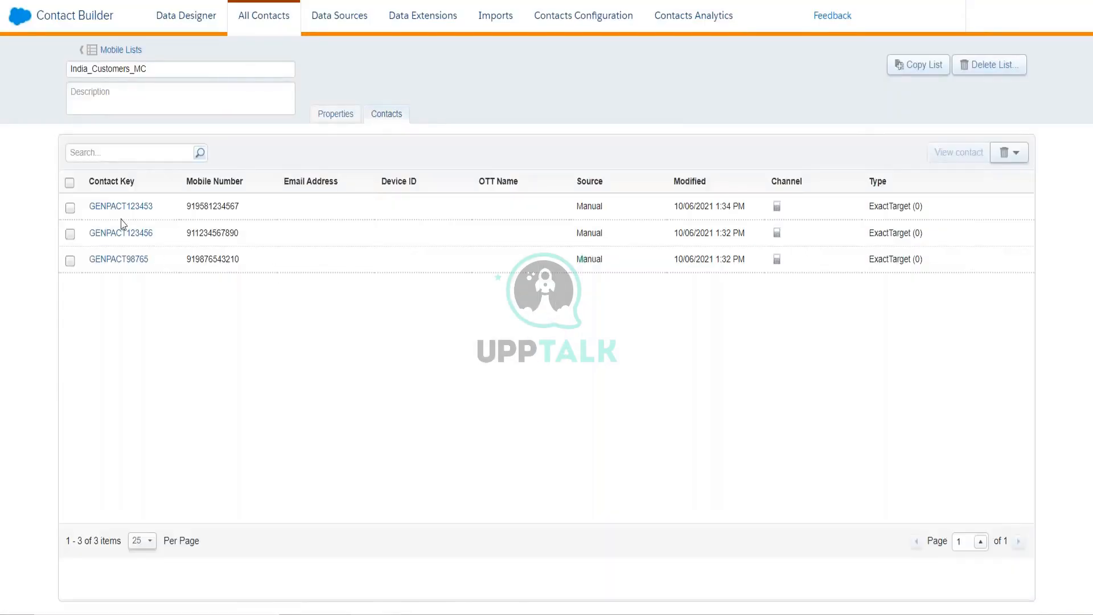
click(335, 114)
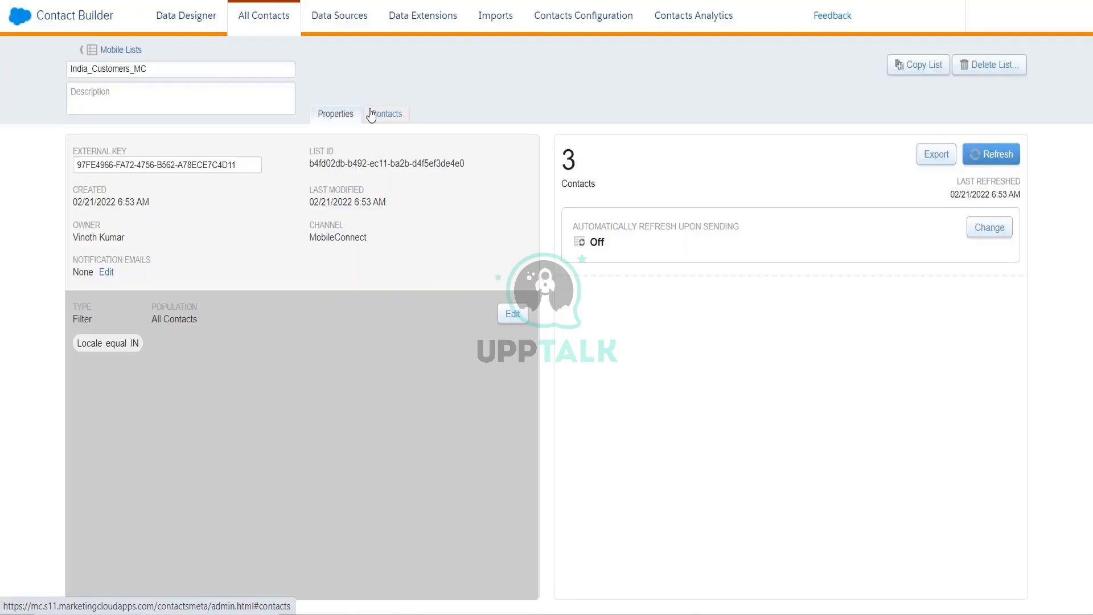
click(512, 313)
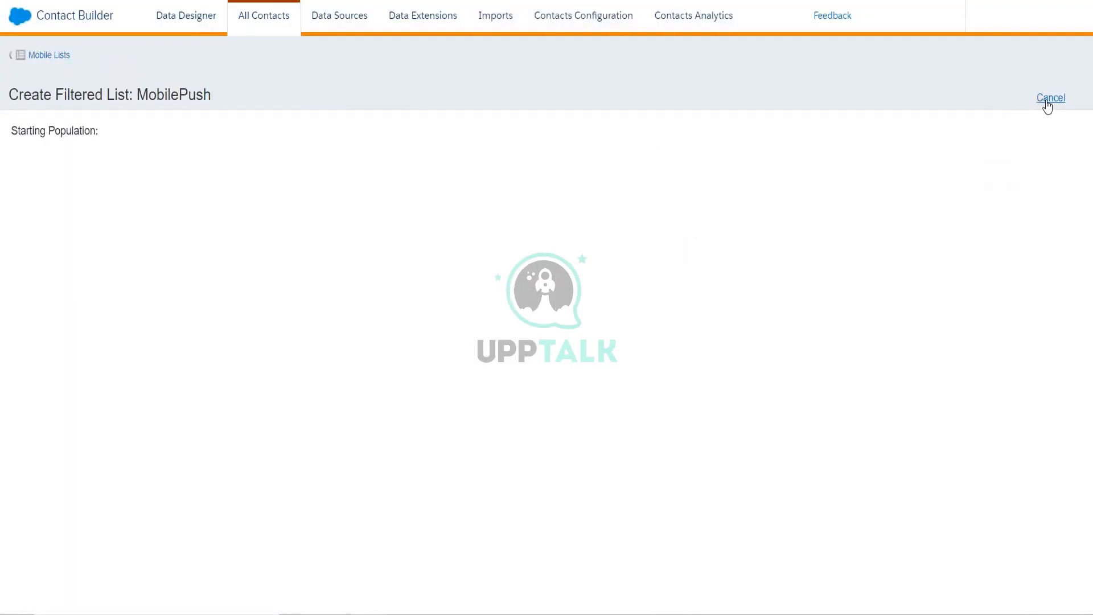
click(29, 57)
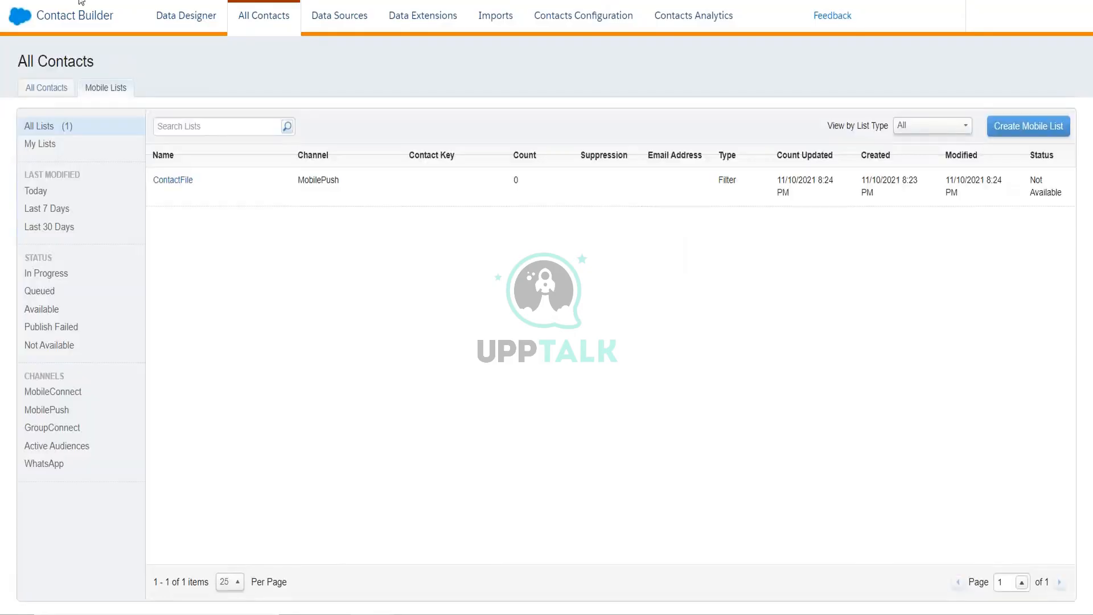
- Begin another MobilePush filtered list, then switch to the Data Designer attribute groups
click(999, 129)
click(401, 192)
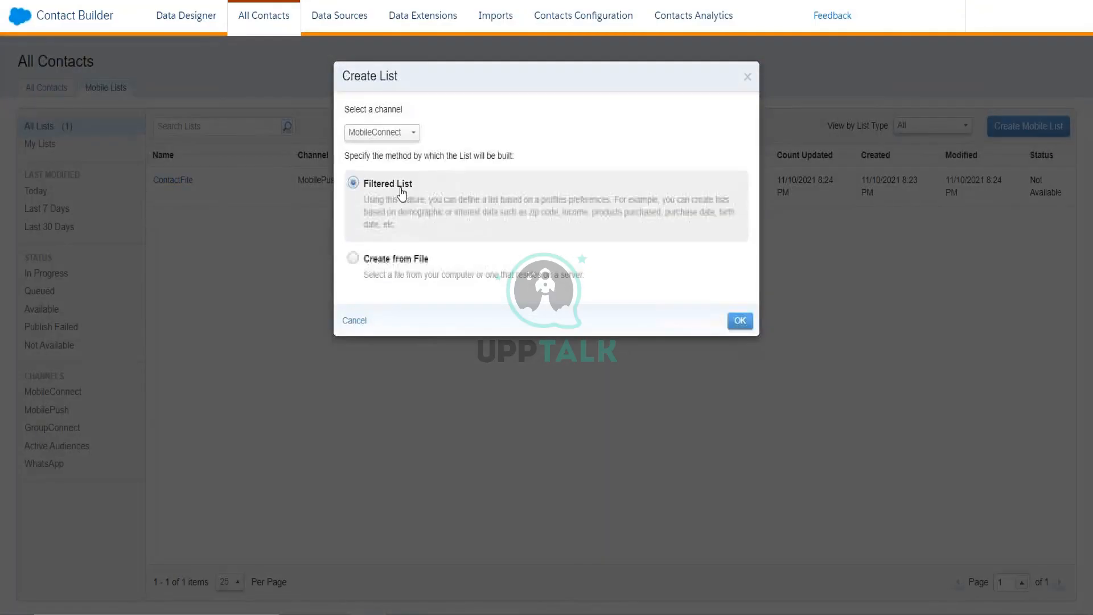
click(406, 136)
click(401, 166)
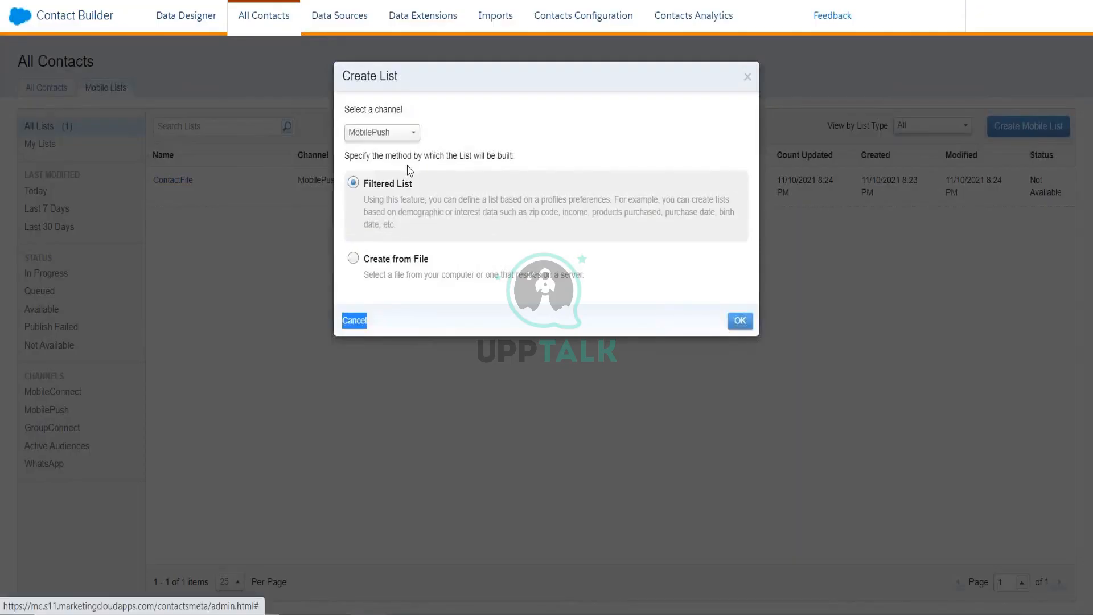
click(739, 320)
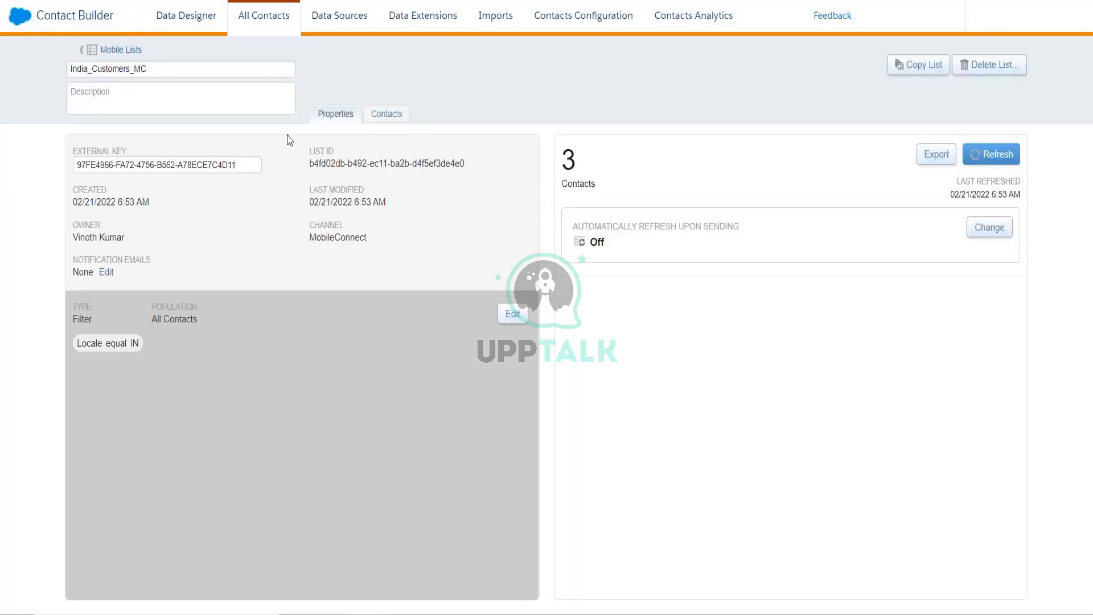
click(247, 28)
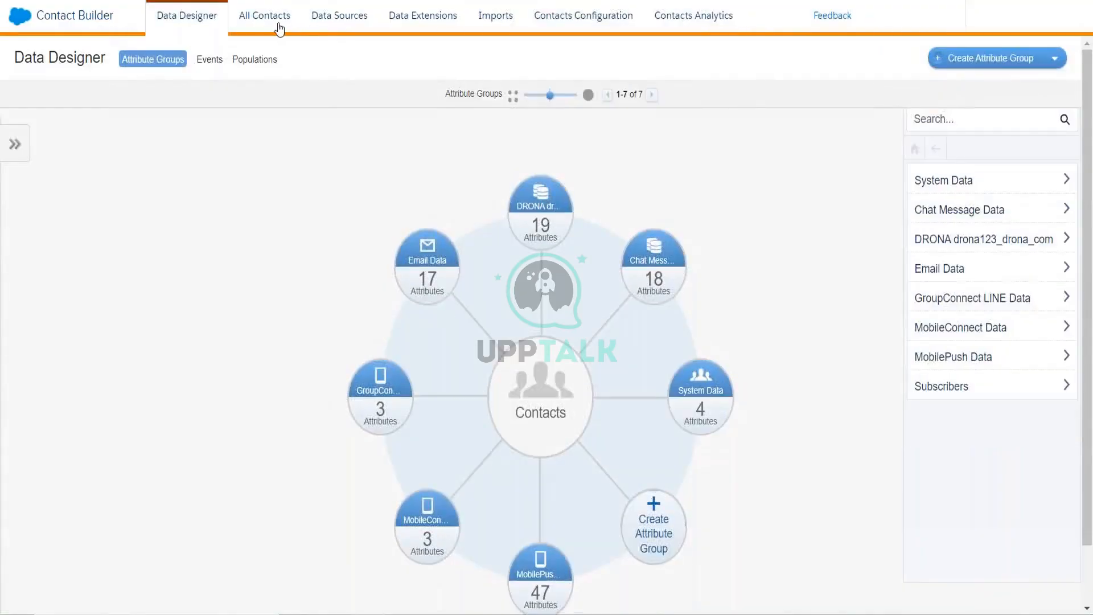
- Show the existing mobile lists under All Contacts > Mobile Lists
click(277, 28)
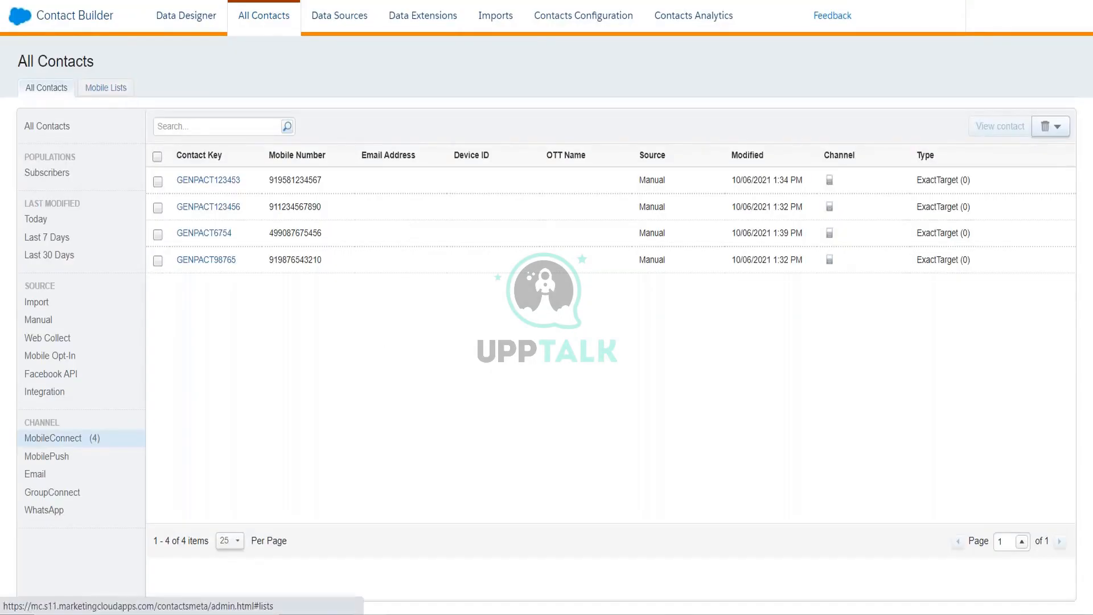
click(106, 88)
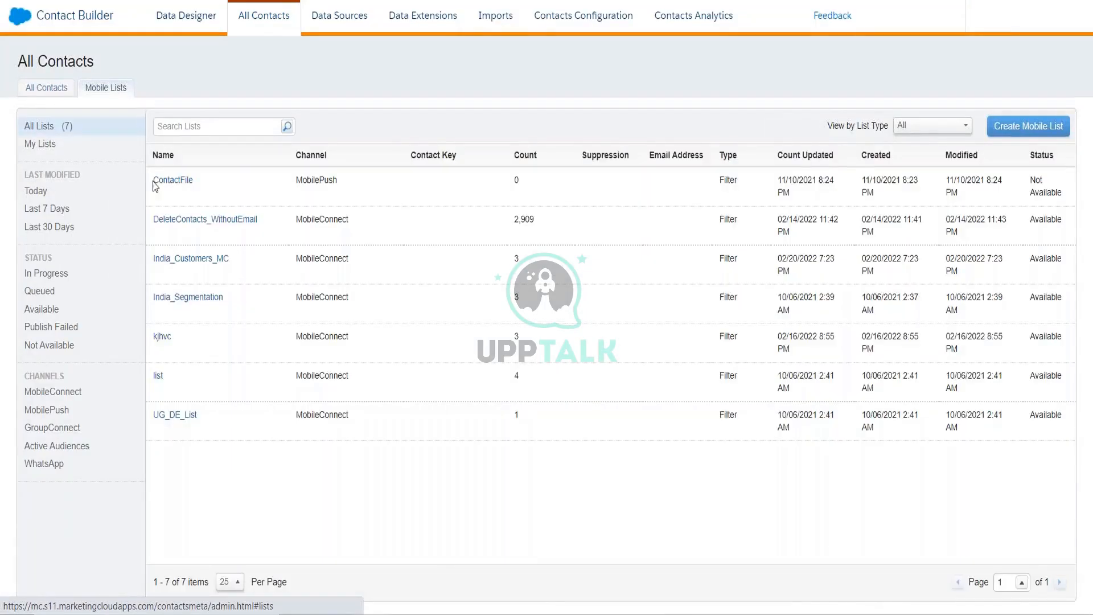
- Create a new Filtered List mobile list on the MobilePush channel
click(1029, 127)
click(456, 188)
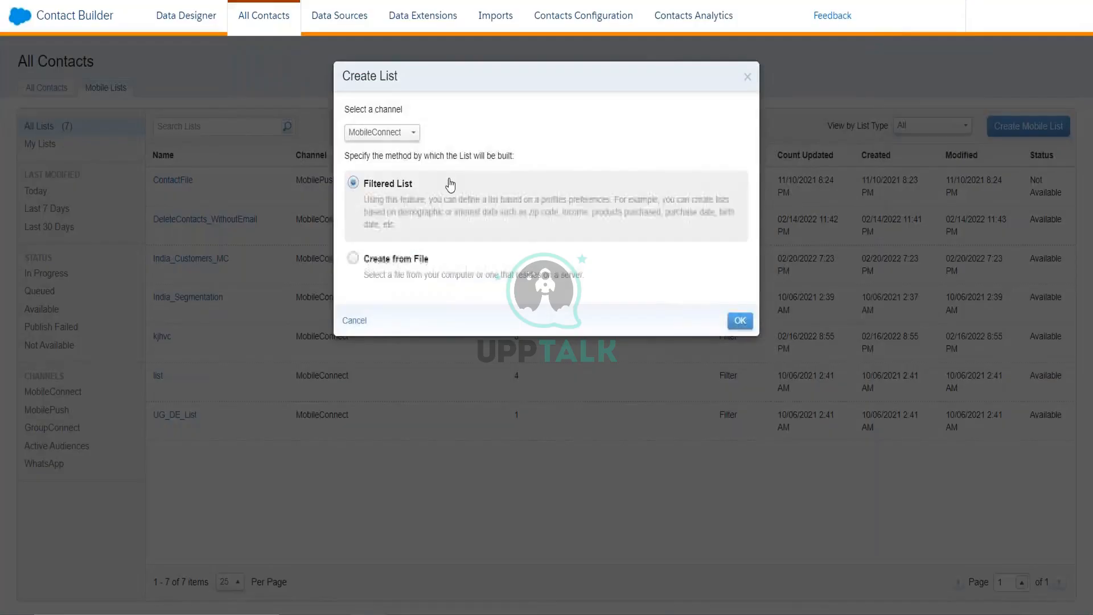
click(403, 135)
click(386, 167)
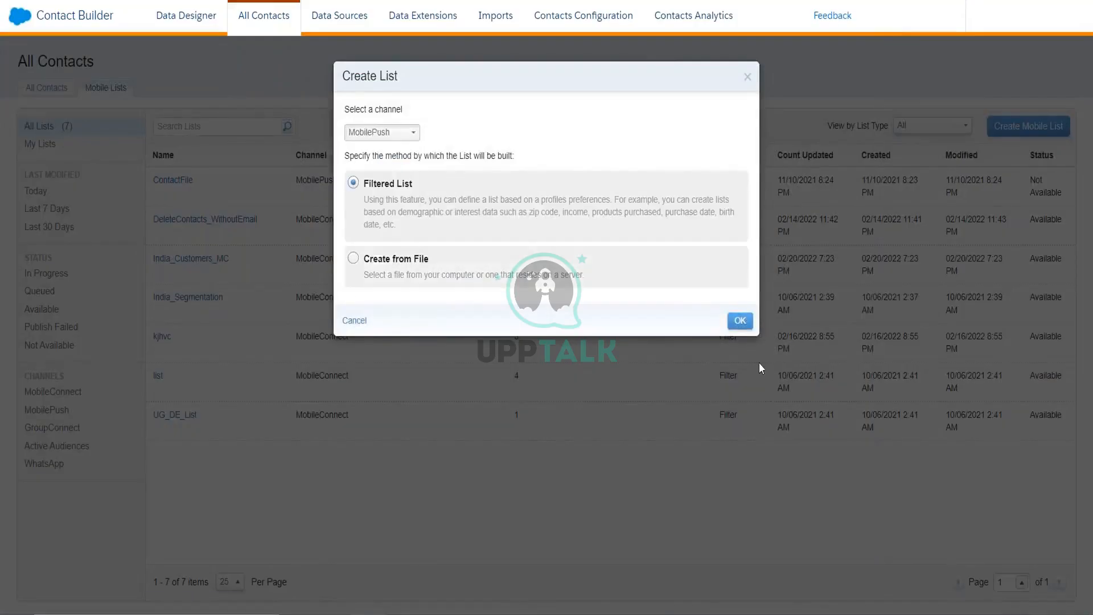
click(739, 319)
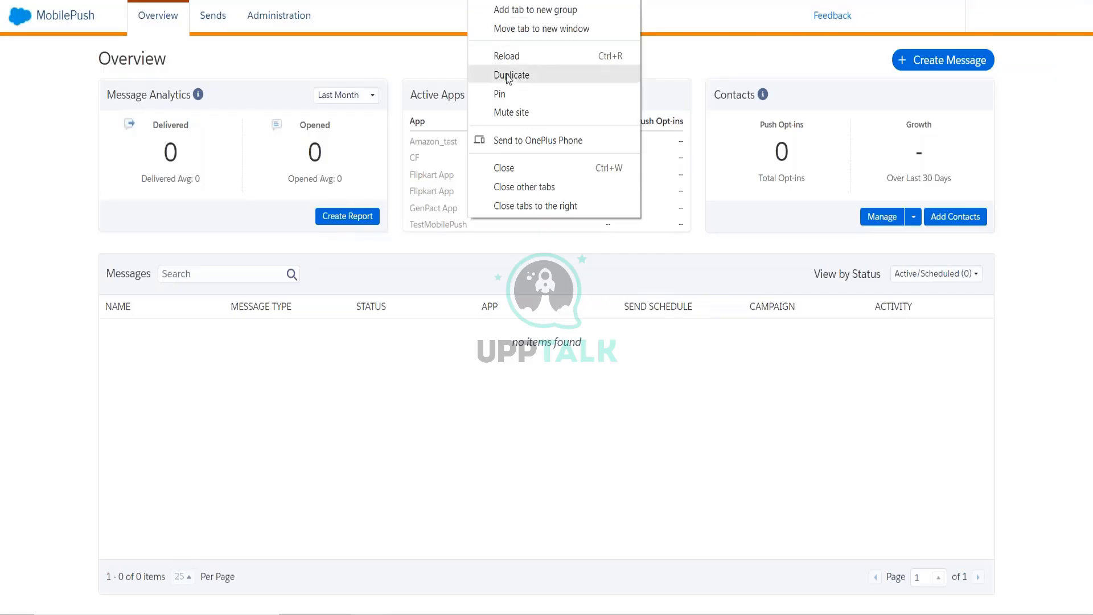
- Duplicate the browser tab and start a new MobilePush message
click(508, 74)
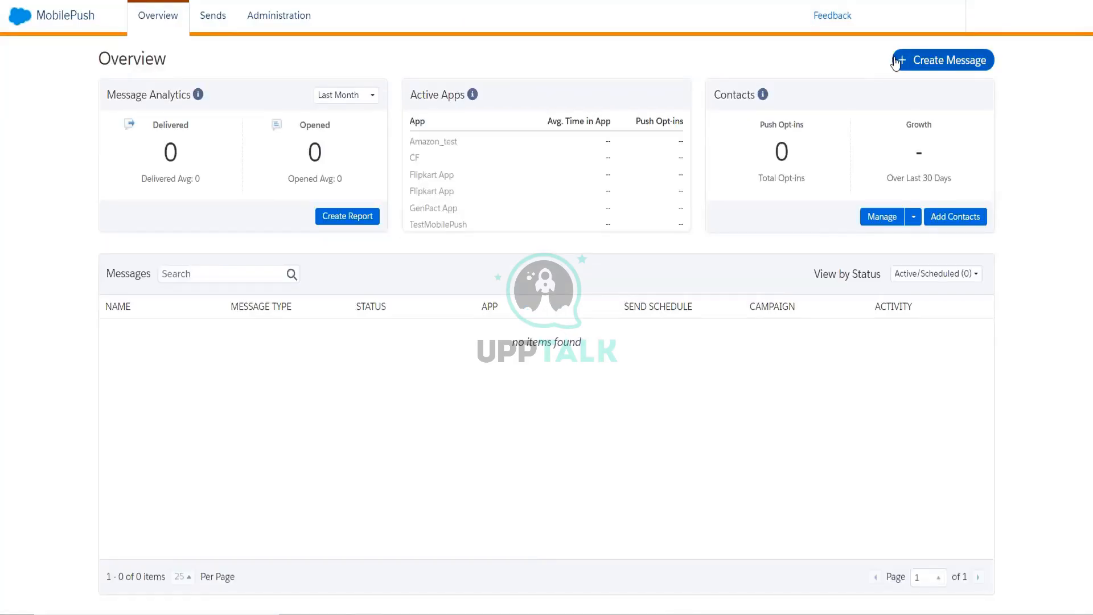
click(896, 61)
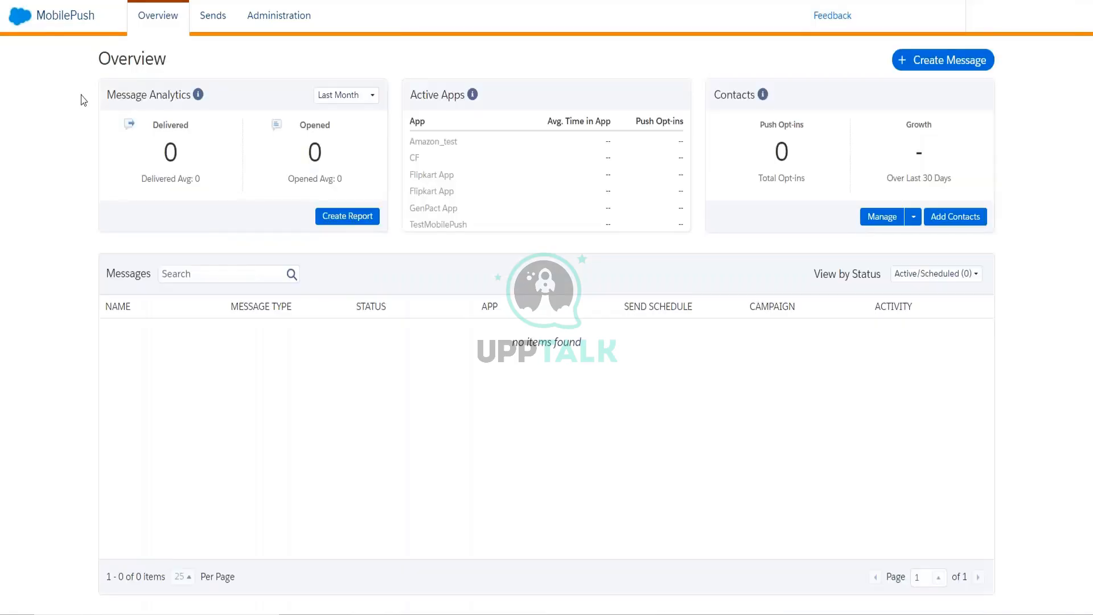
- Open Journey Builder and create the blank journey 'New Journey - February 21 2022'
mouse_move(25, 26)
mouse_move(408, 120)
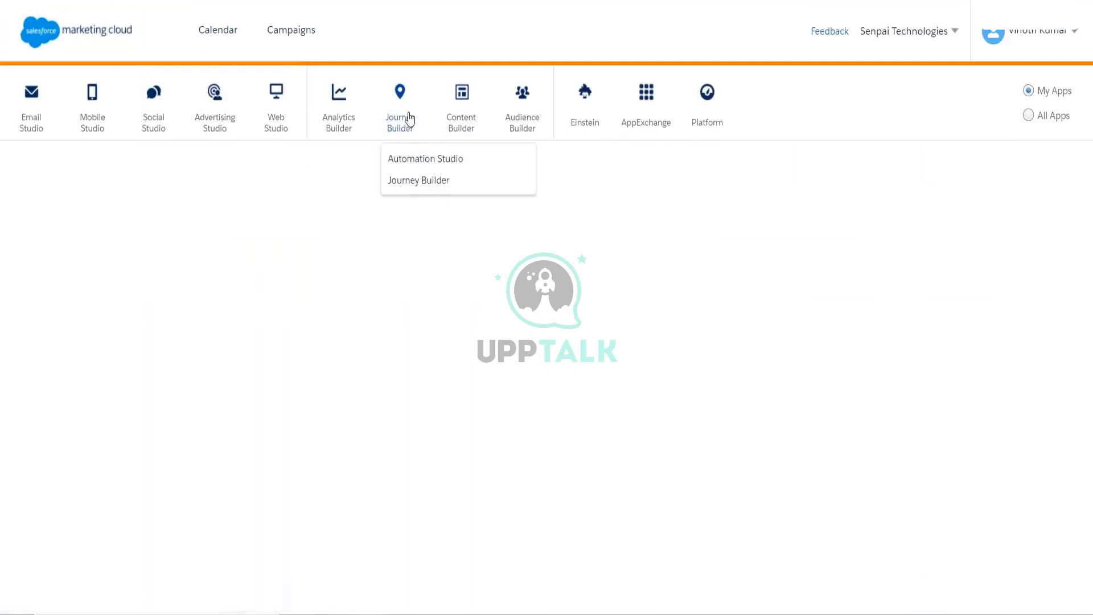
click(399, 181)
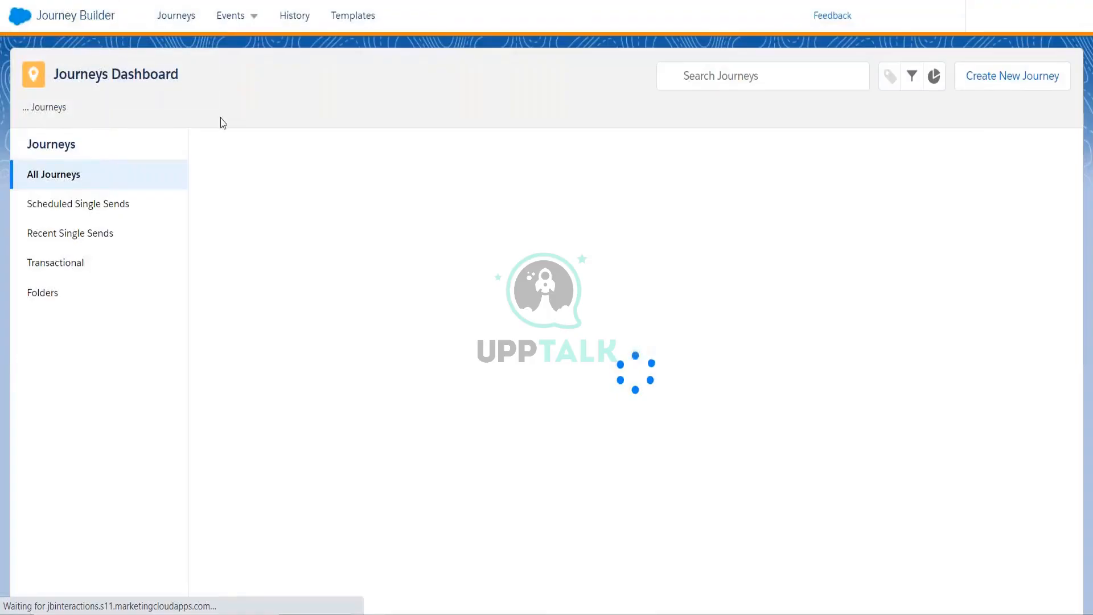
click(1013, 76)
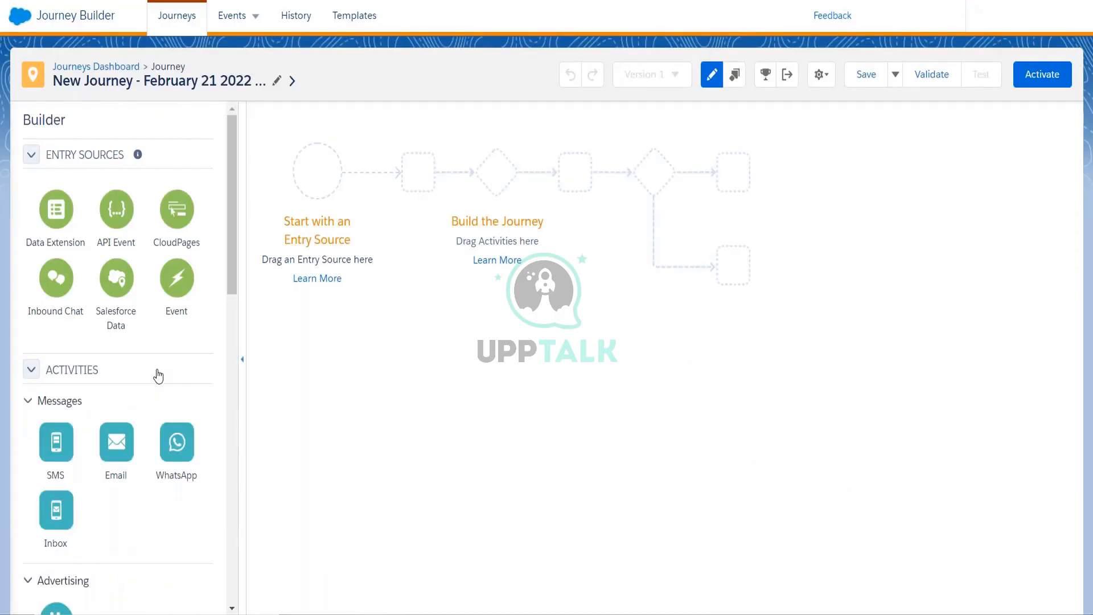
- Place the Inbox activity into the journey canvas, then bring up a new File Explorer window
drag(54, 510, 319, 213)
drag(56, 509, 382, 171)
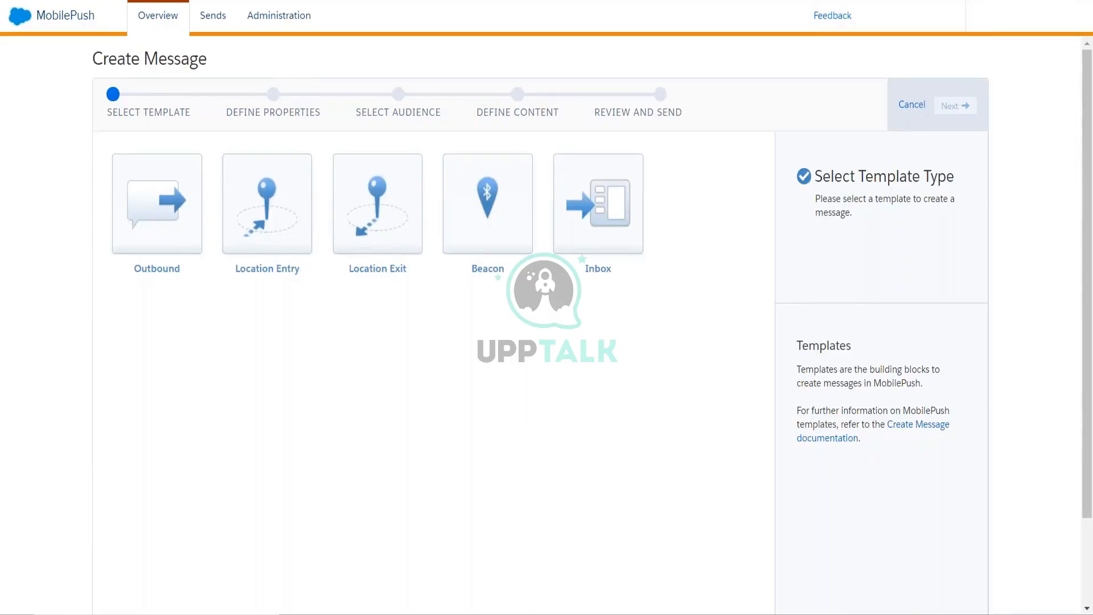
key(super+e)
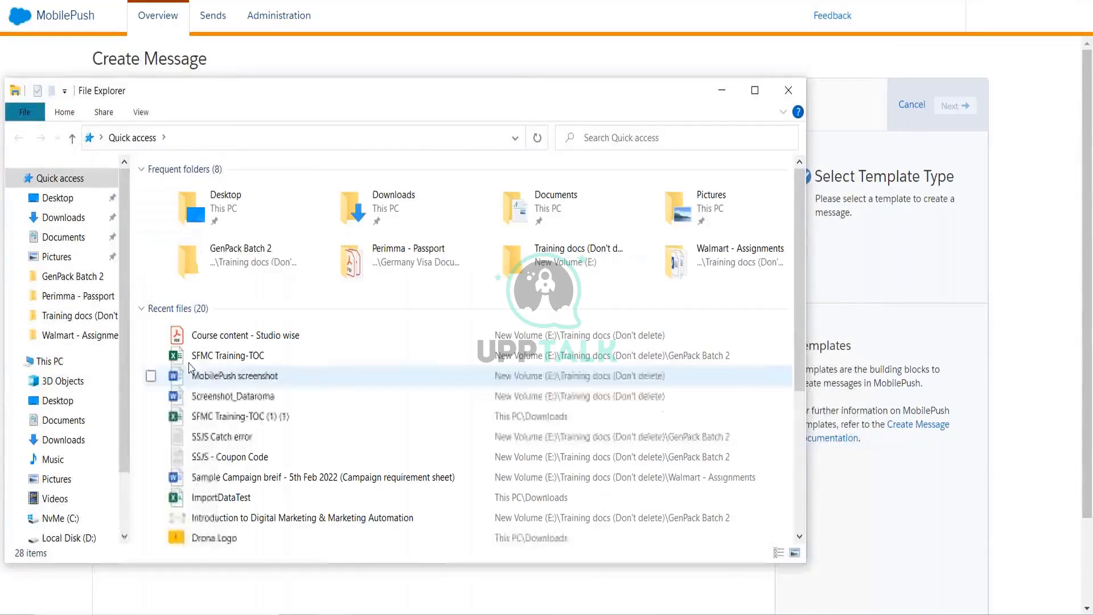
- Open the Training docs (Don't delete) folder from Quick access and select the MobilePush screenshot document
click(72, 335)
right_click(74, 334)
click(85, 317)
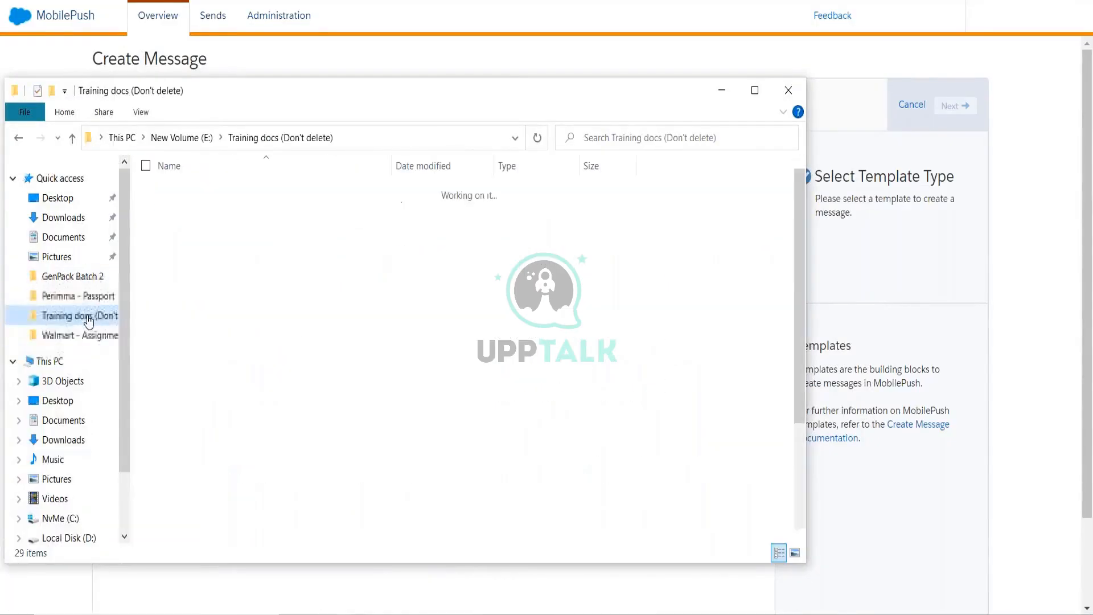
scroll(235, 426, down, 3)
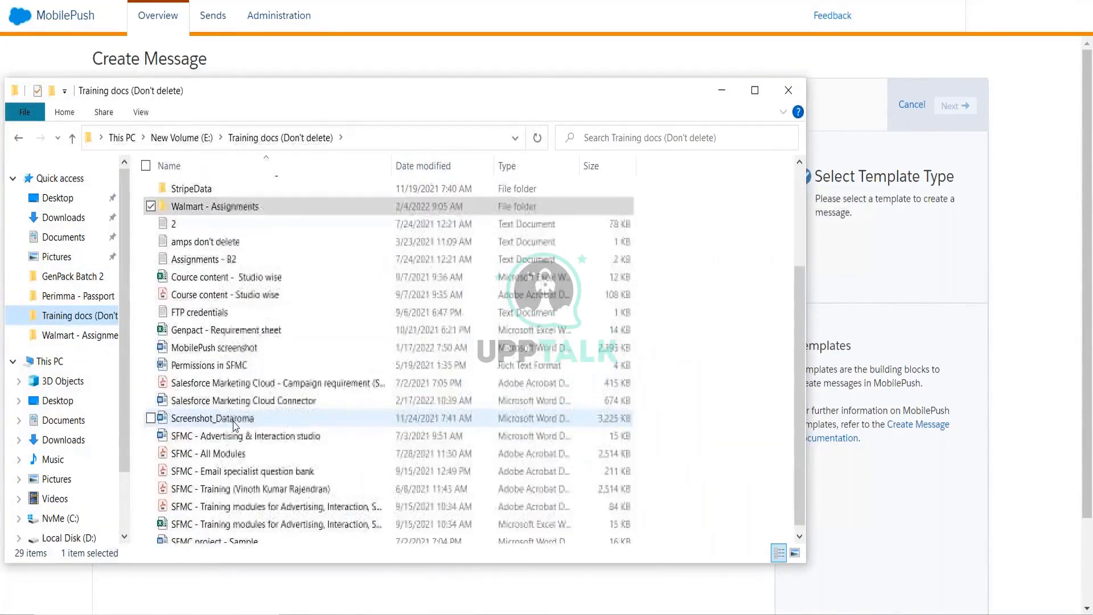
click(235, 347)
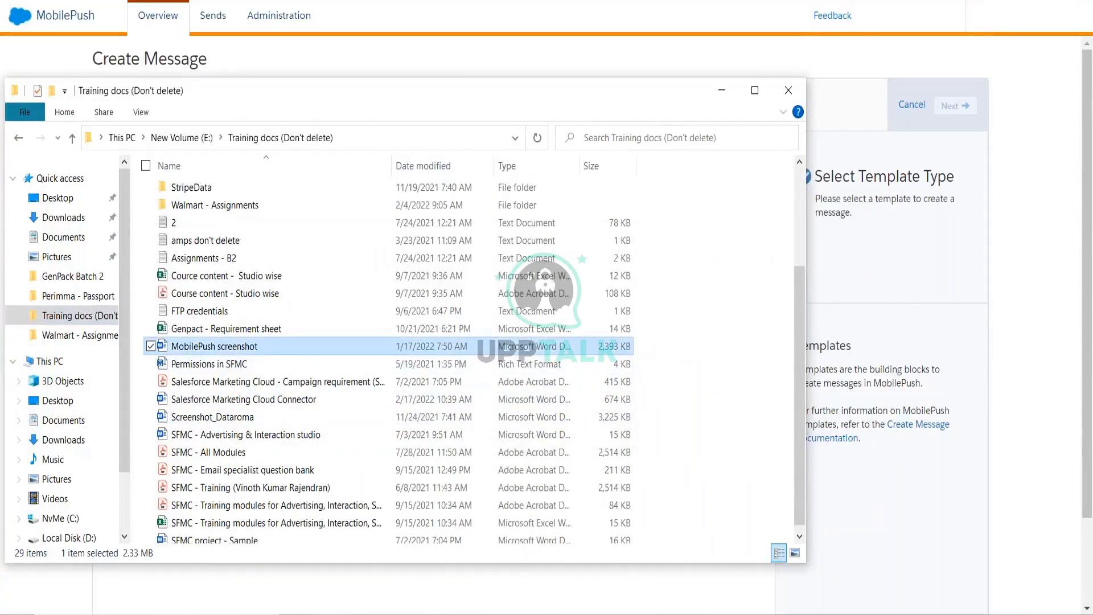
- Scroll to the Locations map picture and shrink it to fit the page
scroll(547, 340, down, 5)
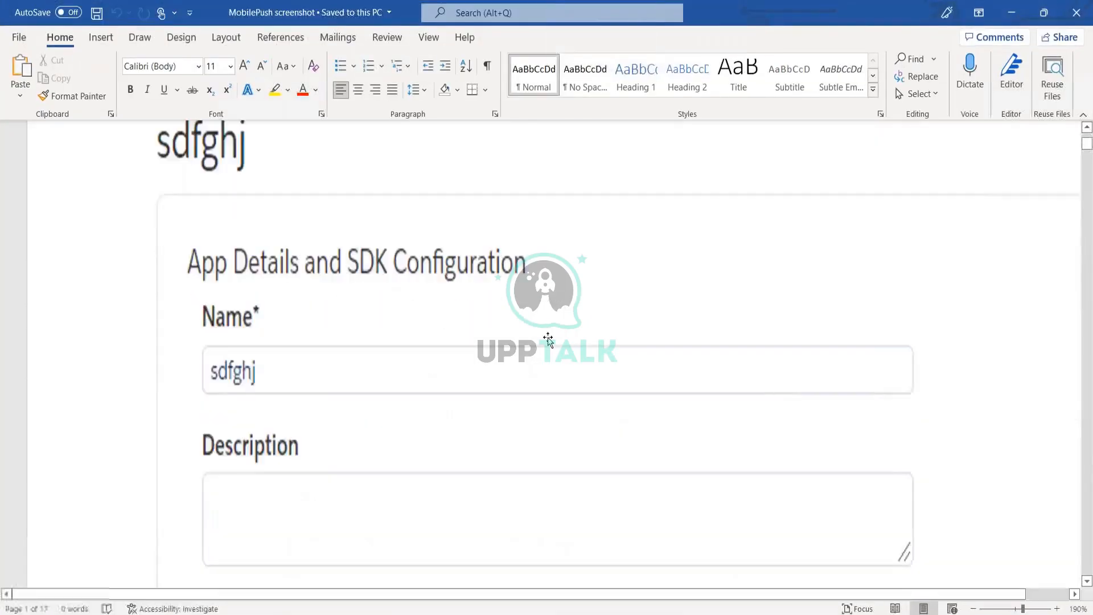
key(alt+Tab)
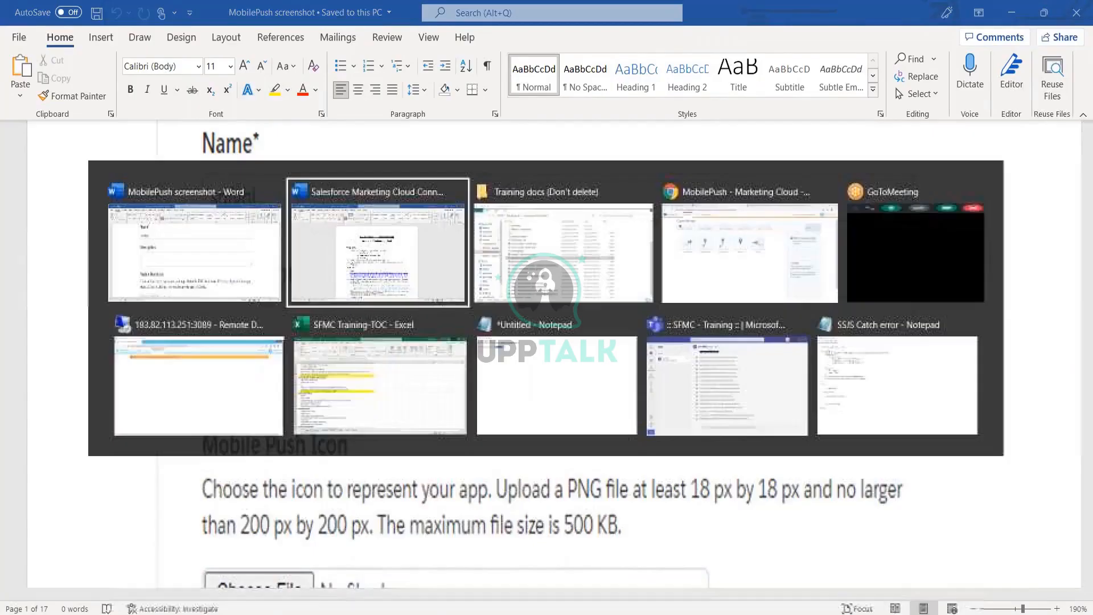
key(alt+shift+Tab)
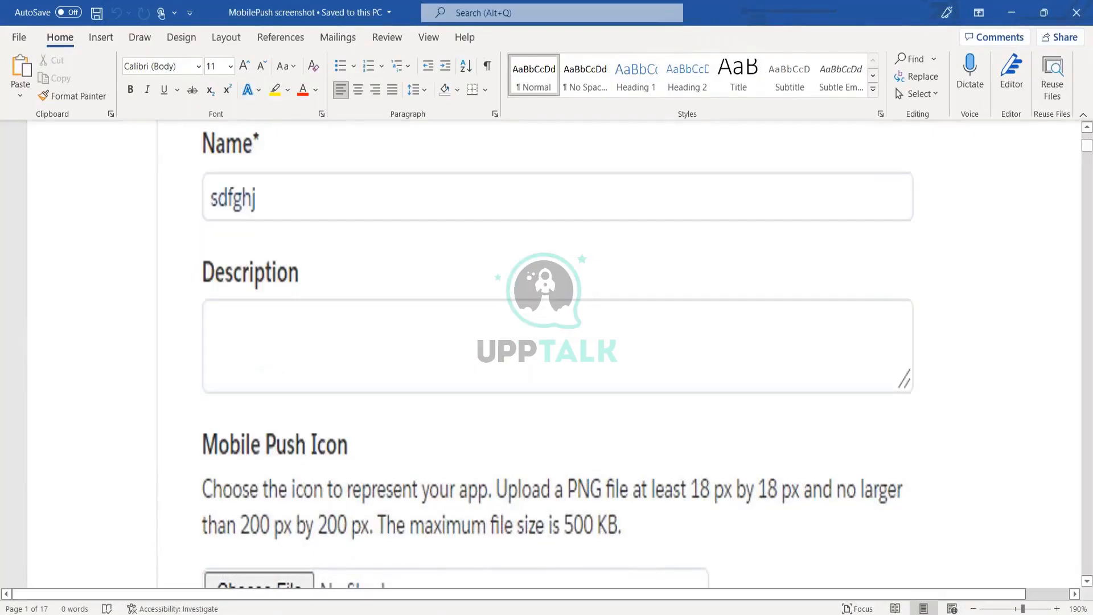
scroll(548, 353, down, 15)
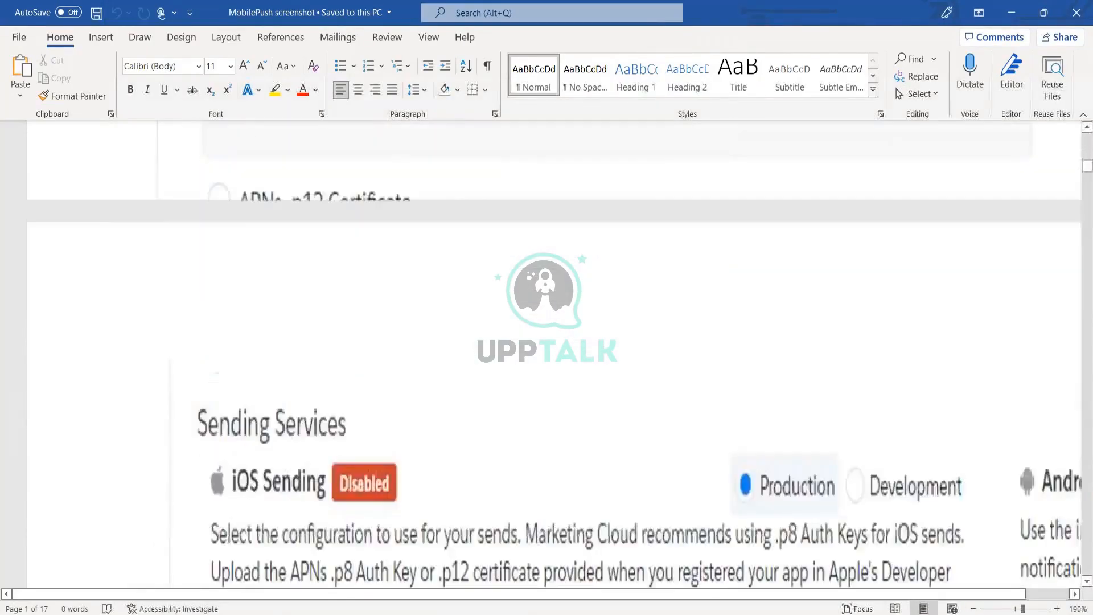
scroll(547, 353, down, 10)
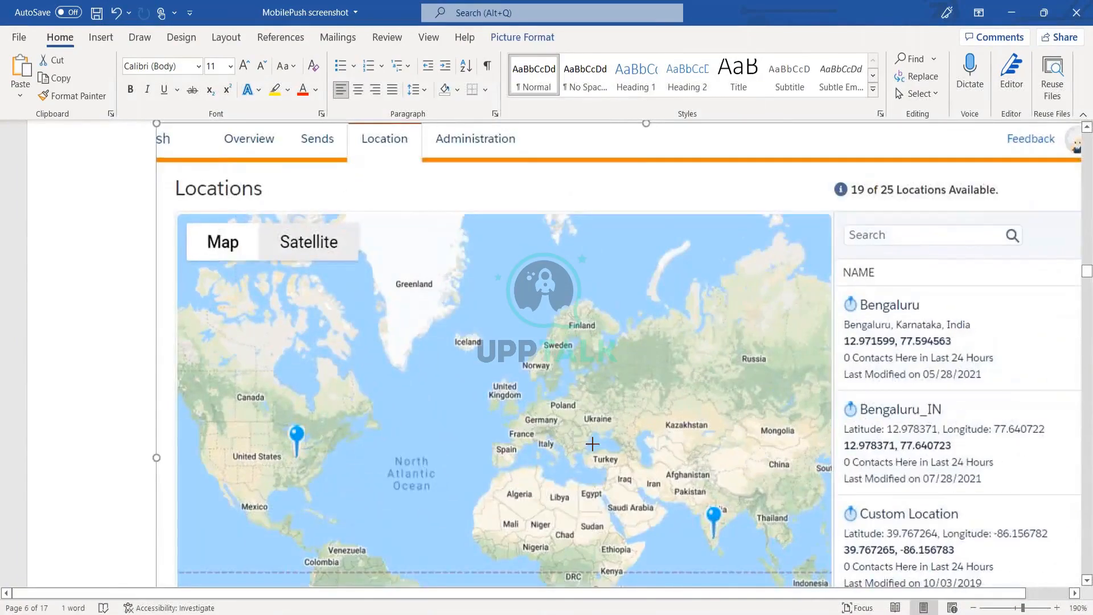
drag(593, 444, 651, 490)
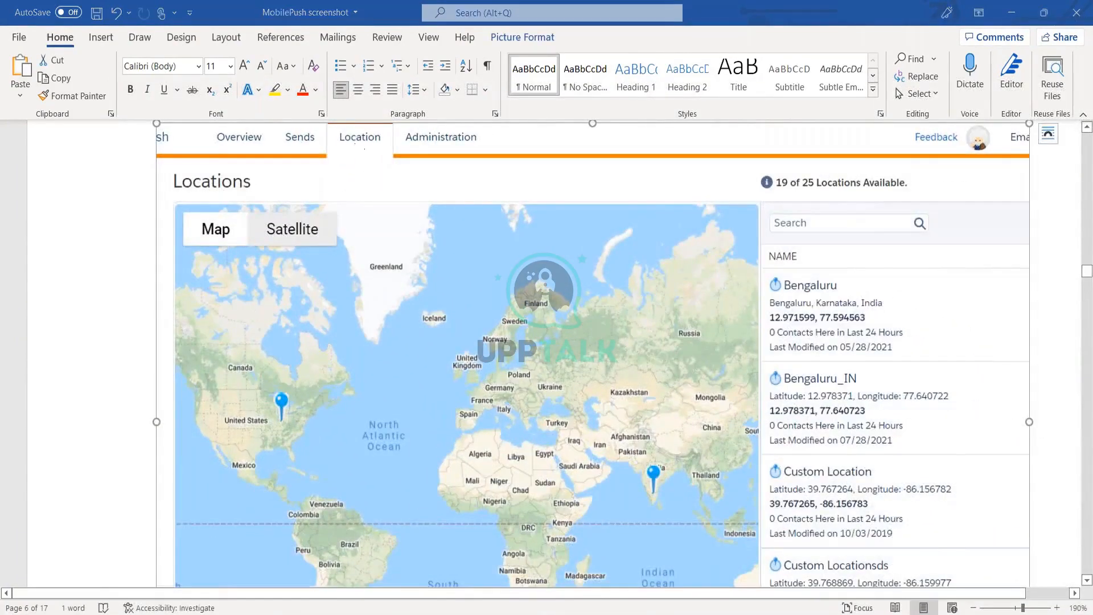
- Compare the Locations screenshot with the MobilePush Create Message page in the browser
key(alt+Tab)
key(alt+Tab)
key(alt+Tab)
key(Tab)
key(Tab)
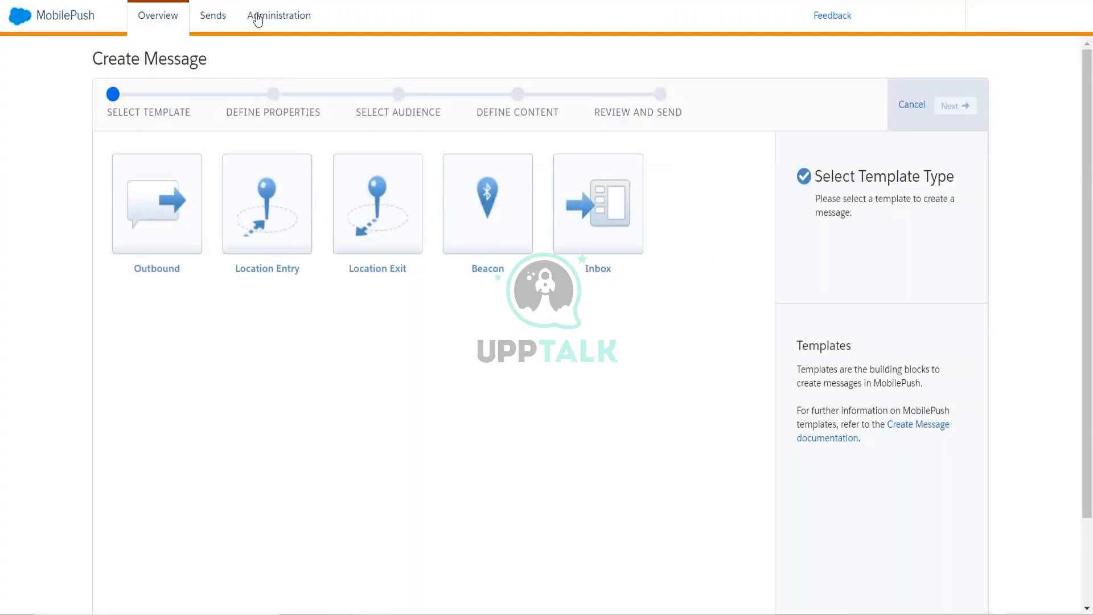
key(alt+Tab)
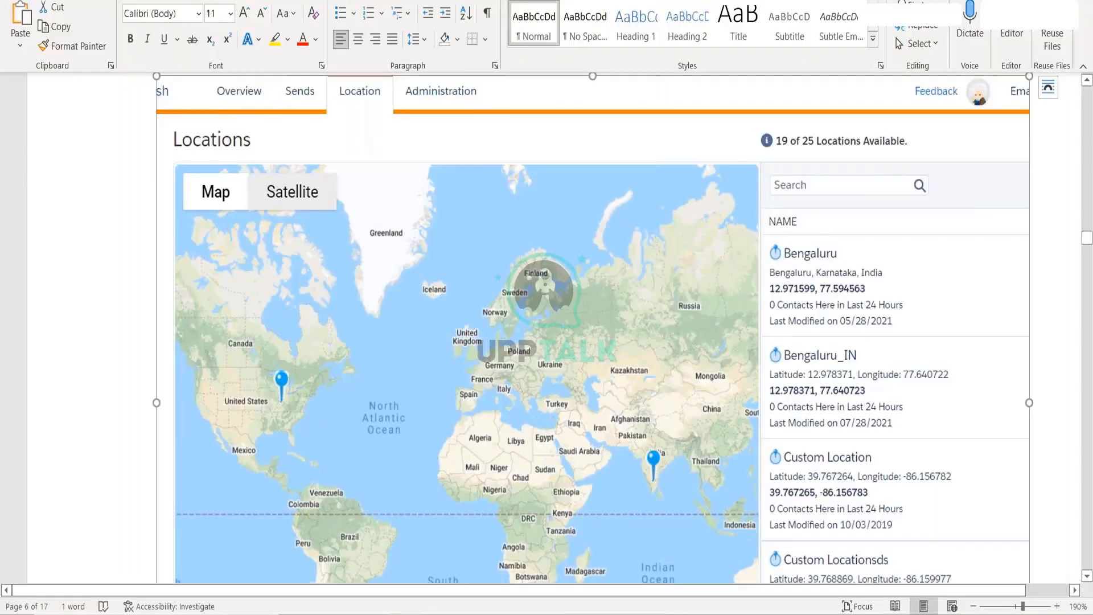
key(alt+Tab)
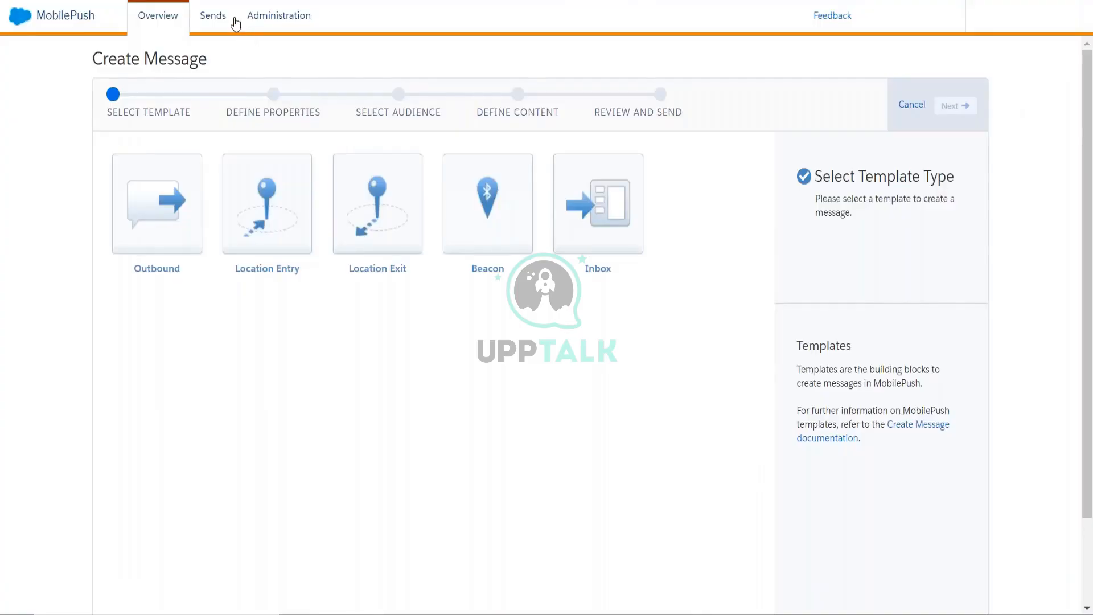
key(alt+Tab)
- Choose the Beacon template and highlight the word Bluetooth in its description
click(517, 259)
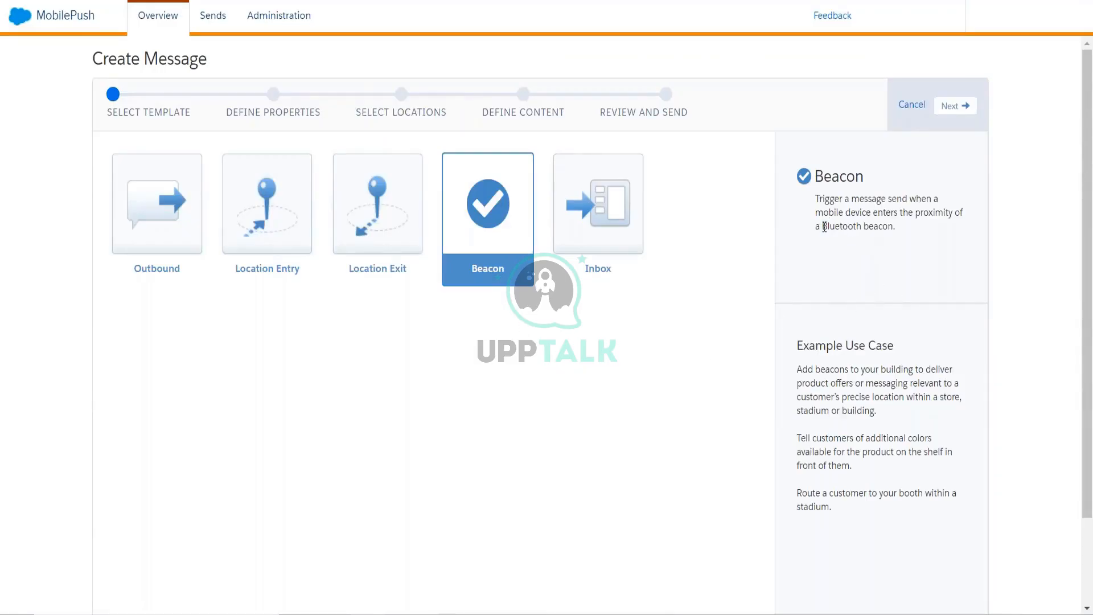
drag(821, 228, 859, 228)
- Switch the template to Outbound and continue to the Define Properties step
click(179, 250)
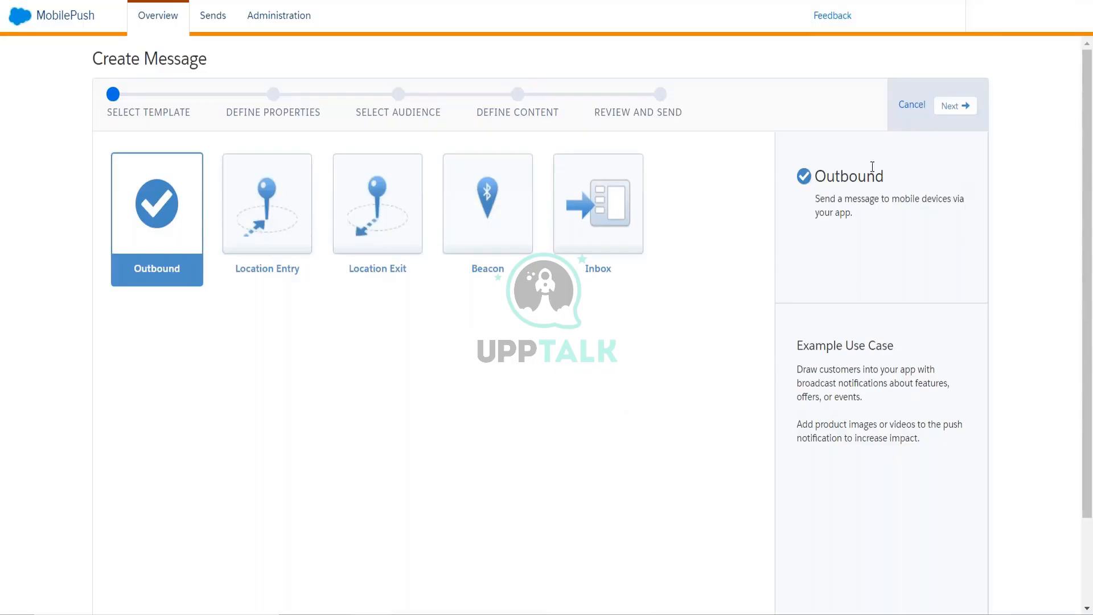
click(948, 112)
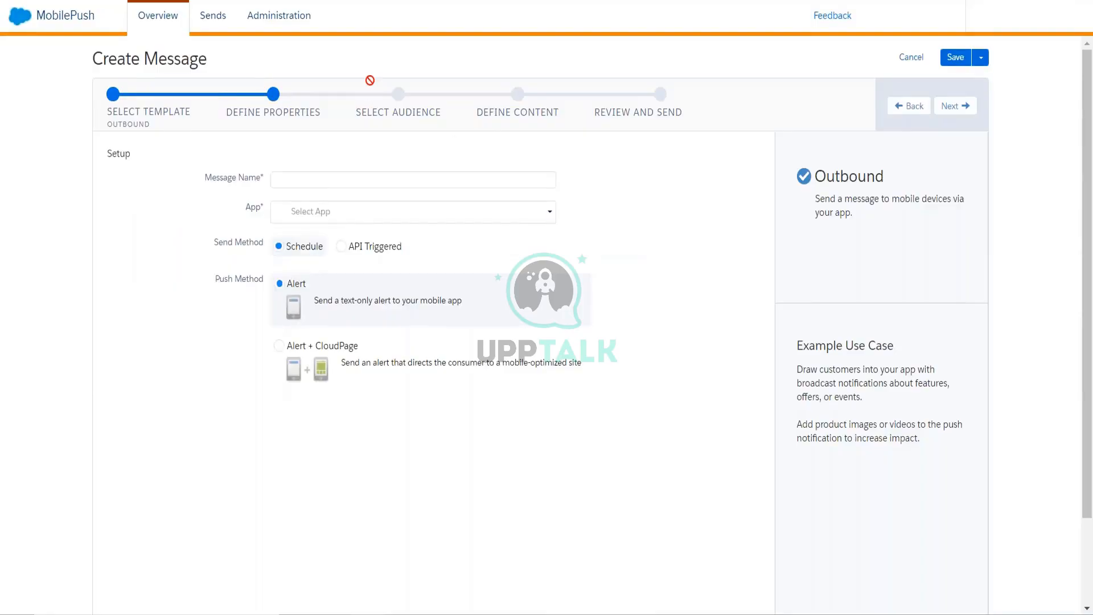
- Name the message 'uyghj' and attempt to assign the CF app
click(318, 181)
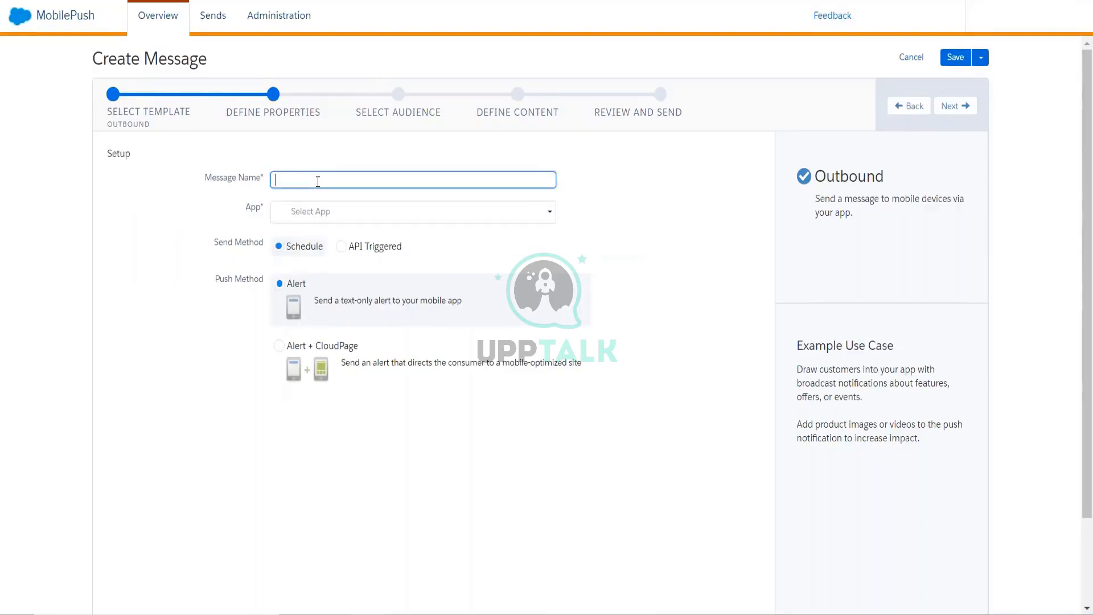
text(uyghj)
click(316, 212)
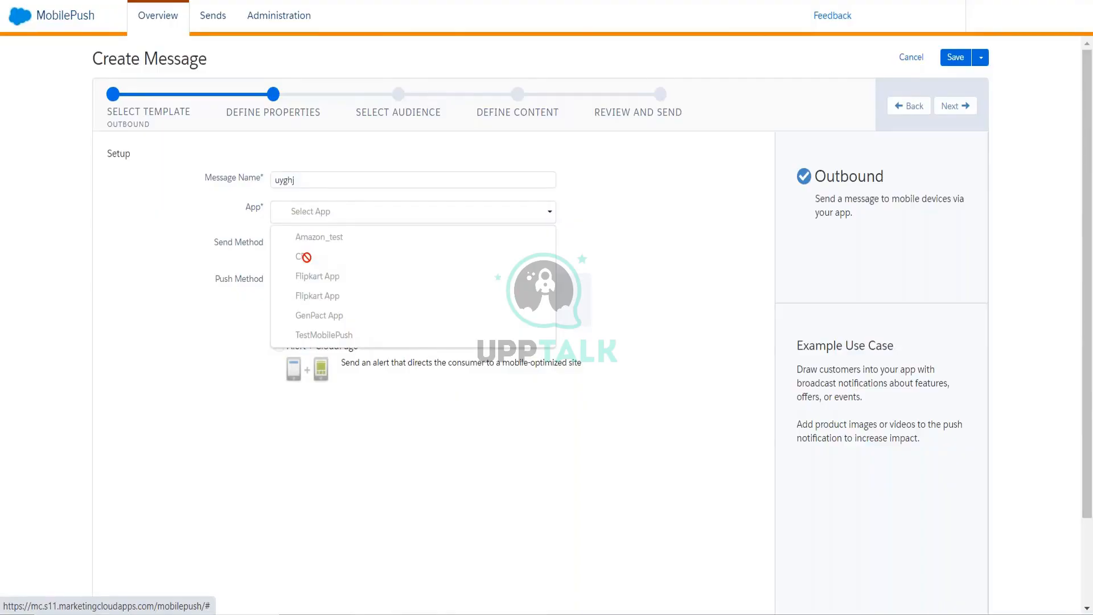
click(307, 258)
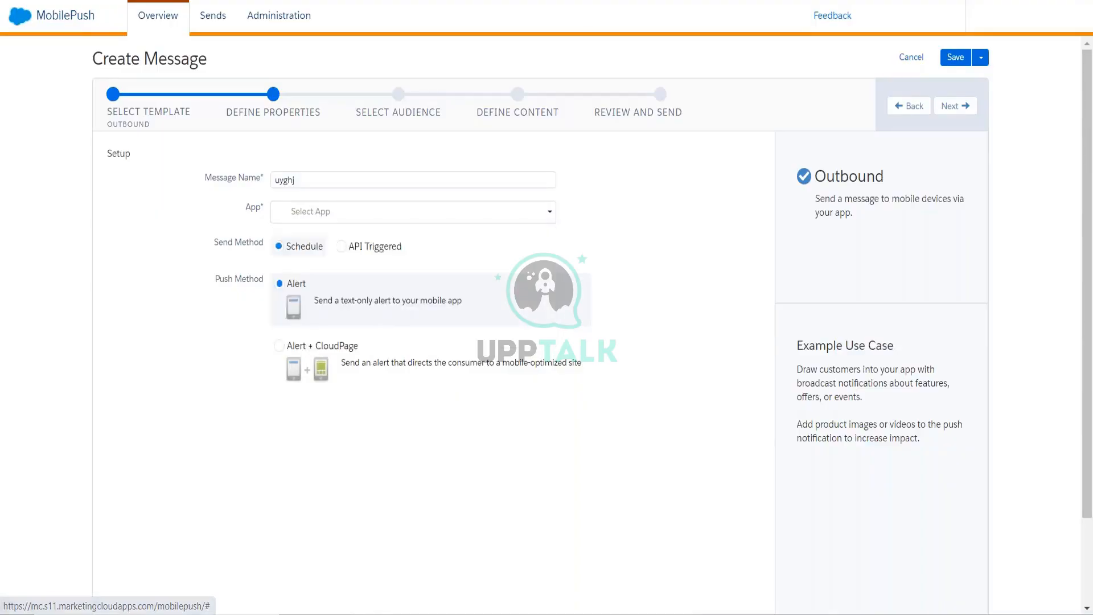
- Leave the app unassigned and set the Push Method to Alert + CloudPage
click(340, 218)
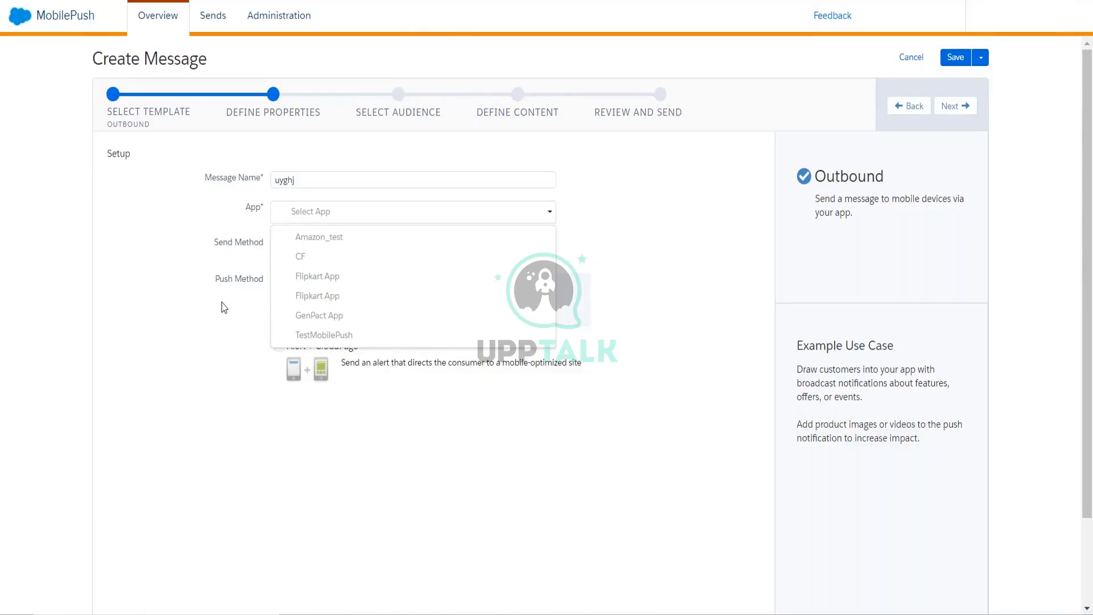
click(210, 335)
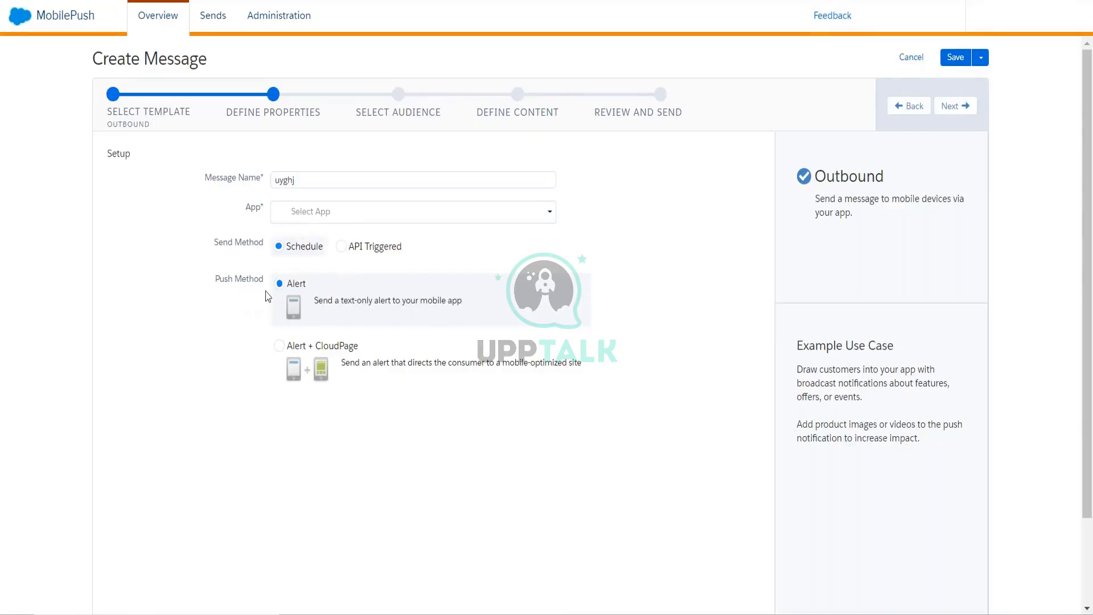
click(280, 347)
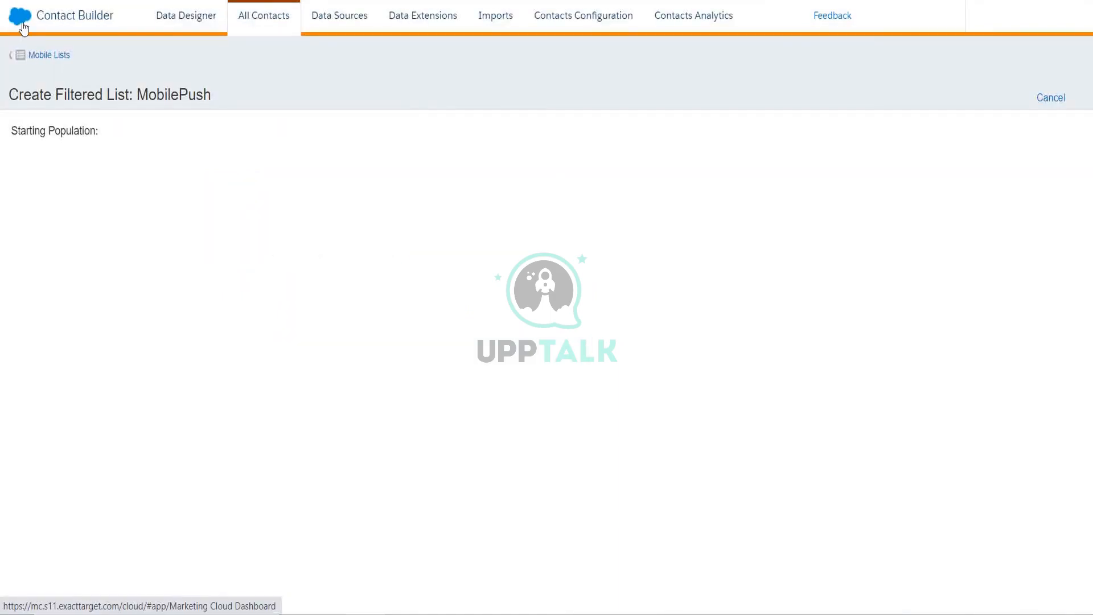
- Reveal the Marketing Cloud app header via the logo
mouse_move(26, 28)
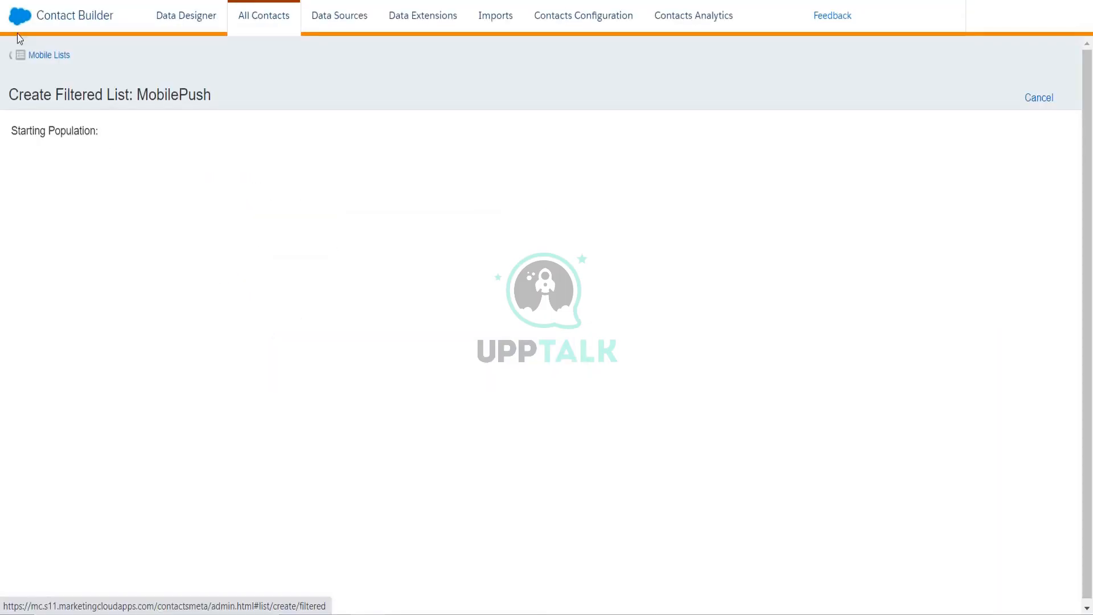
mouse_move(18, 24)
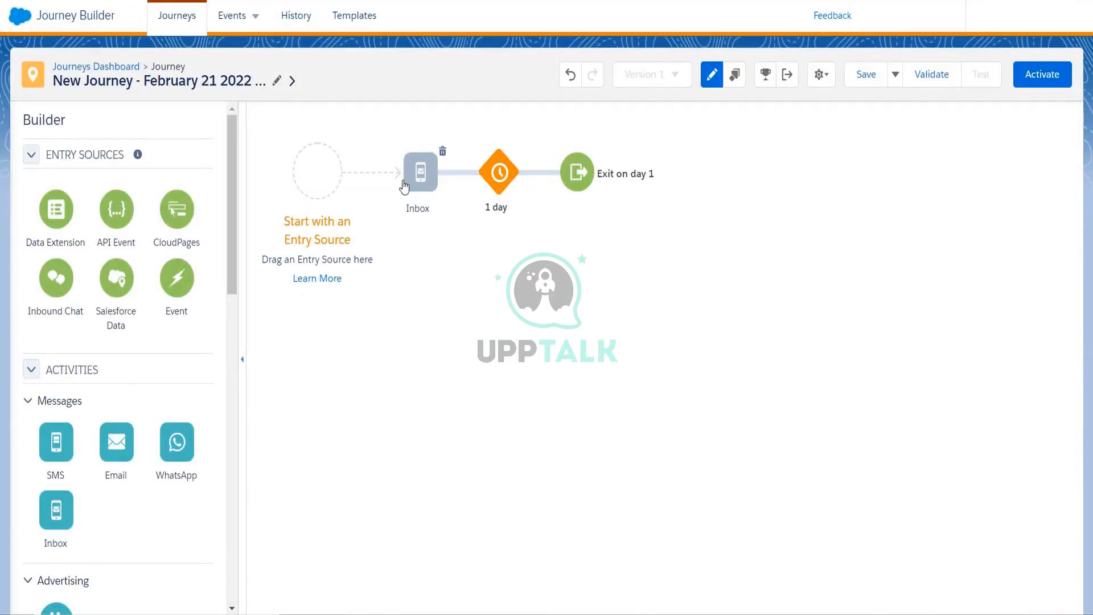
- Open the Inbox activity's settings, cancel them, and choose Discard Changes
drag(230, 275, 230, 357)
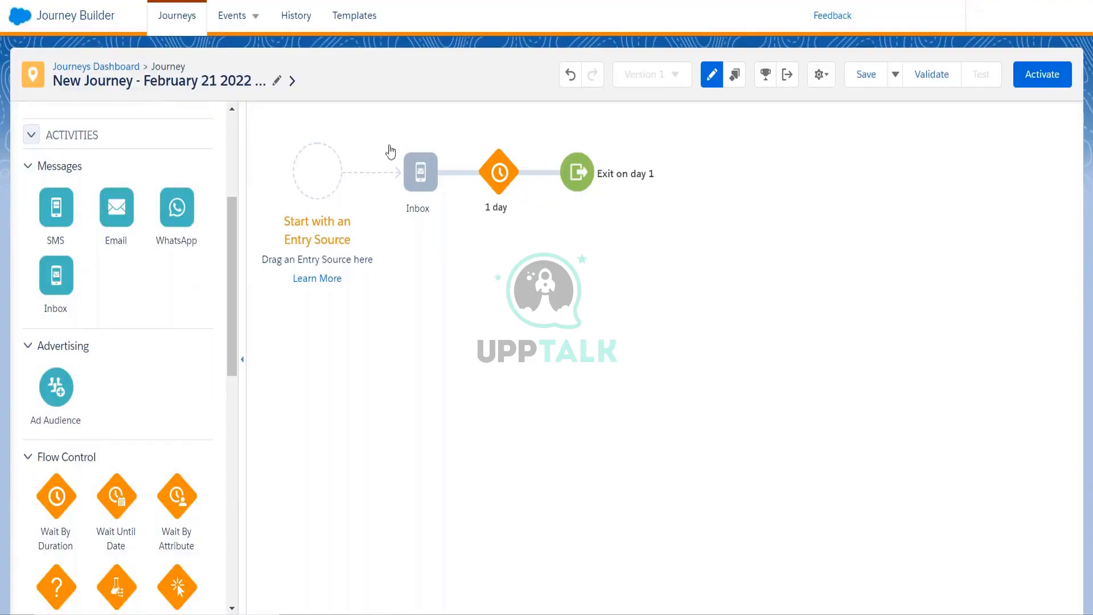
click(416, 174)
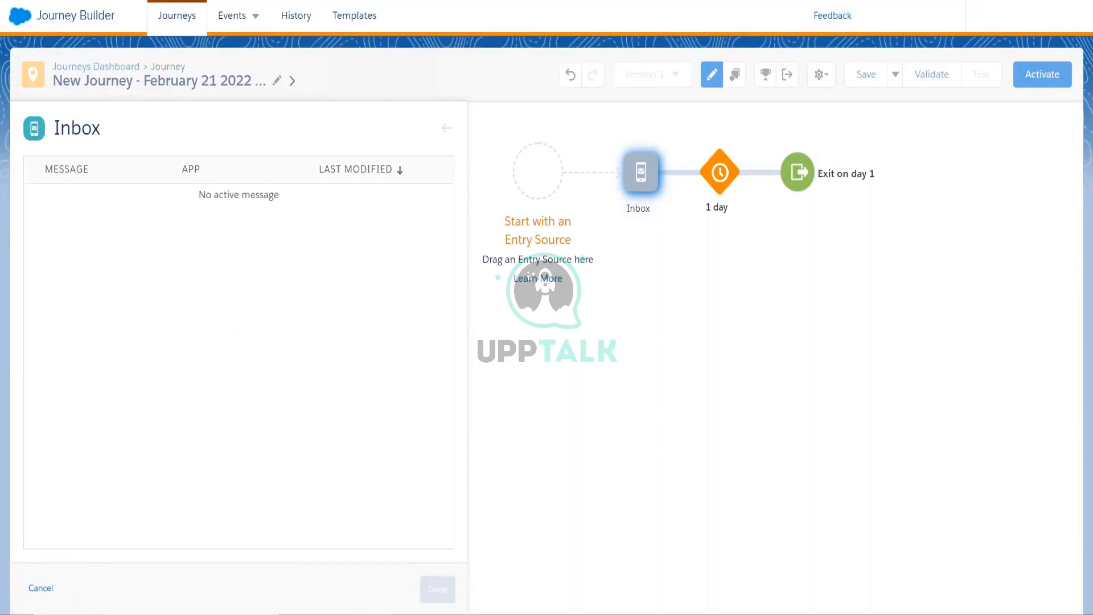
click(49, 592)
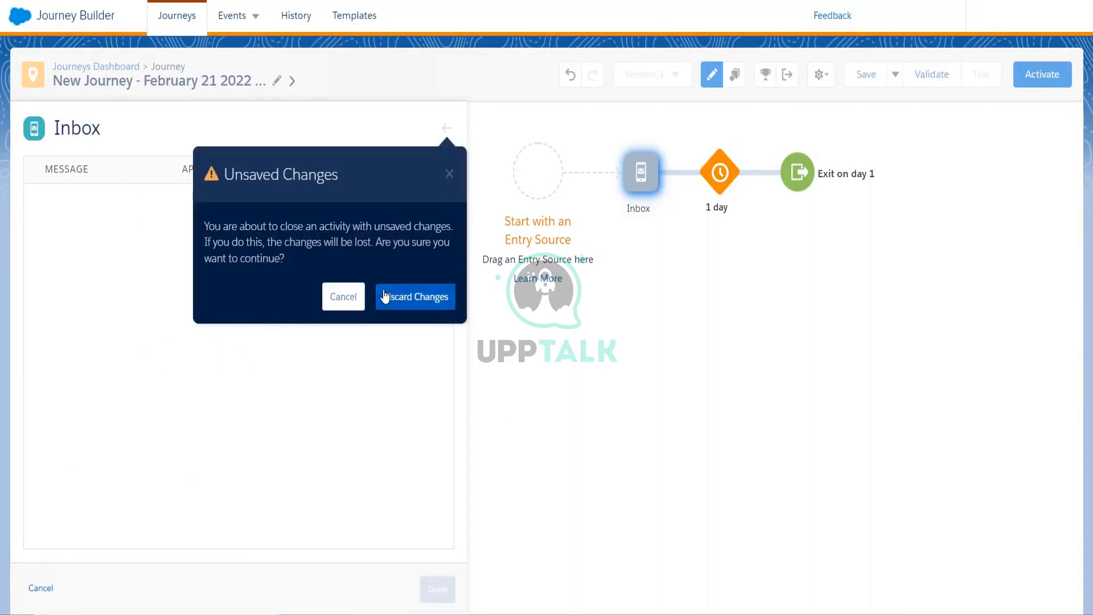
click(392, 296)
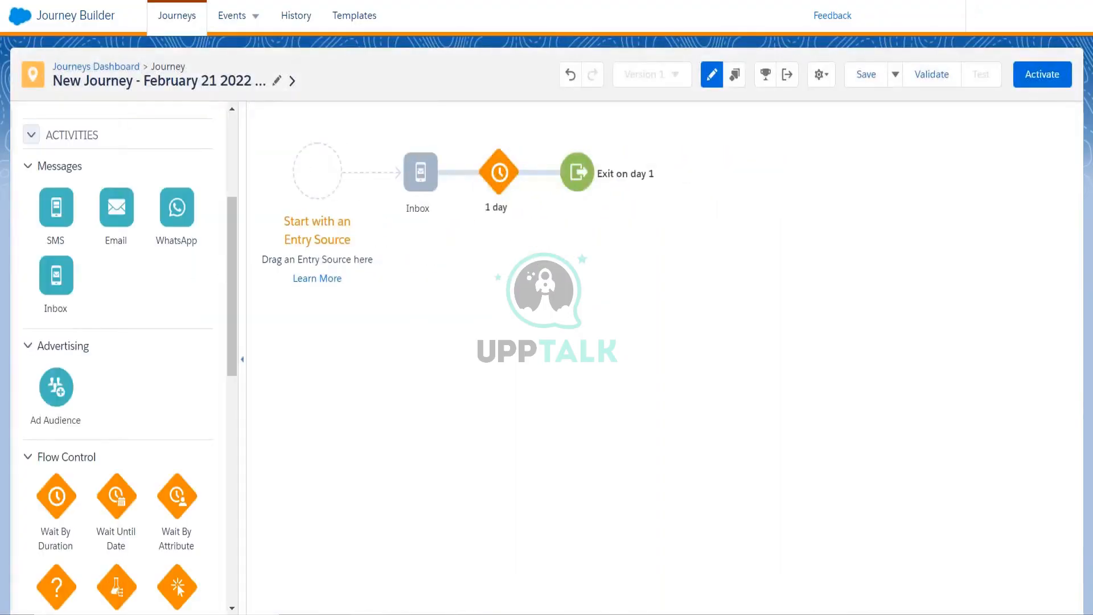
- Switch to the MobilePush screenshot document and scroll to the 'Thanks for registering!' Mobile Message screenshot
mouse_move(406, 614)
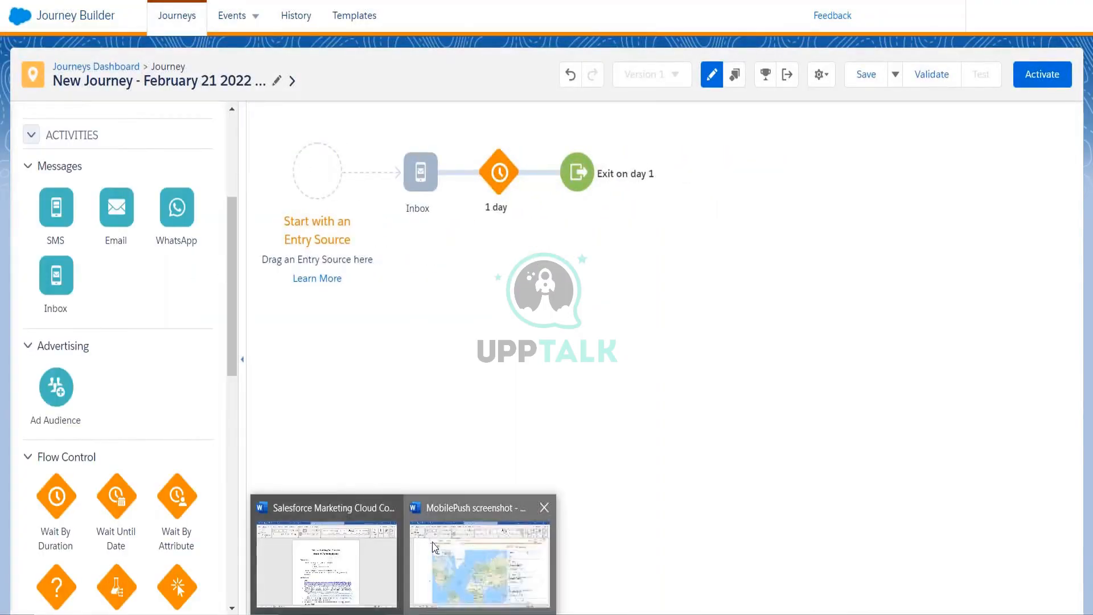
click(440, 572)
scroll(432, 420, down, 10)
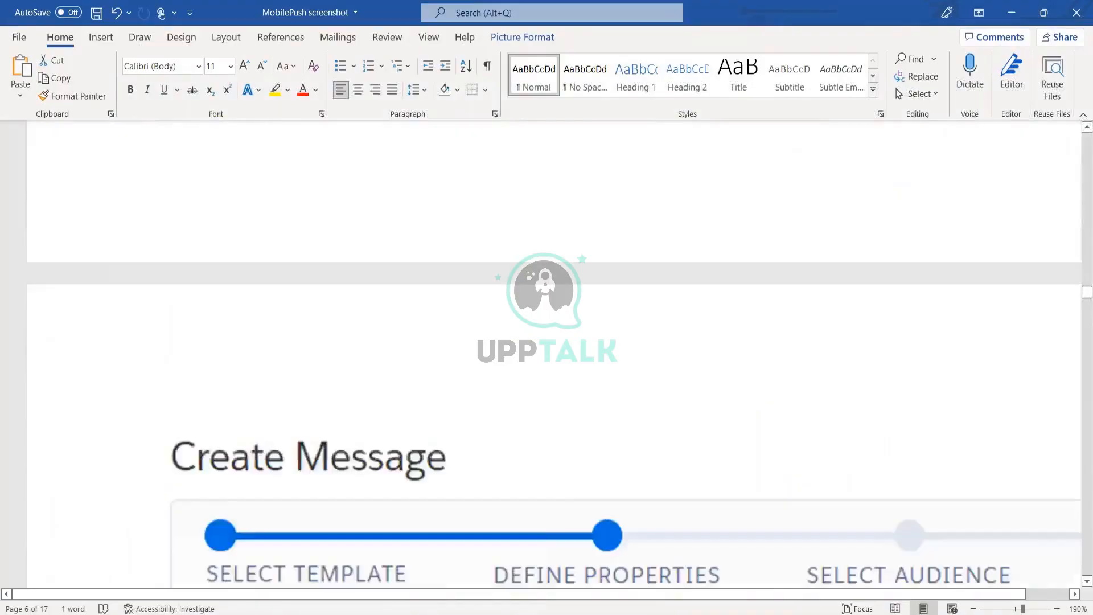
scroll(432, 415, down, 12)
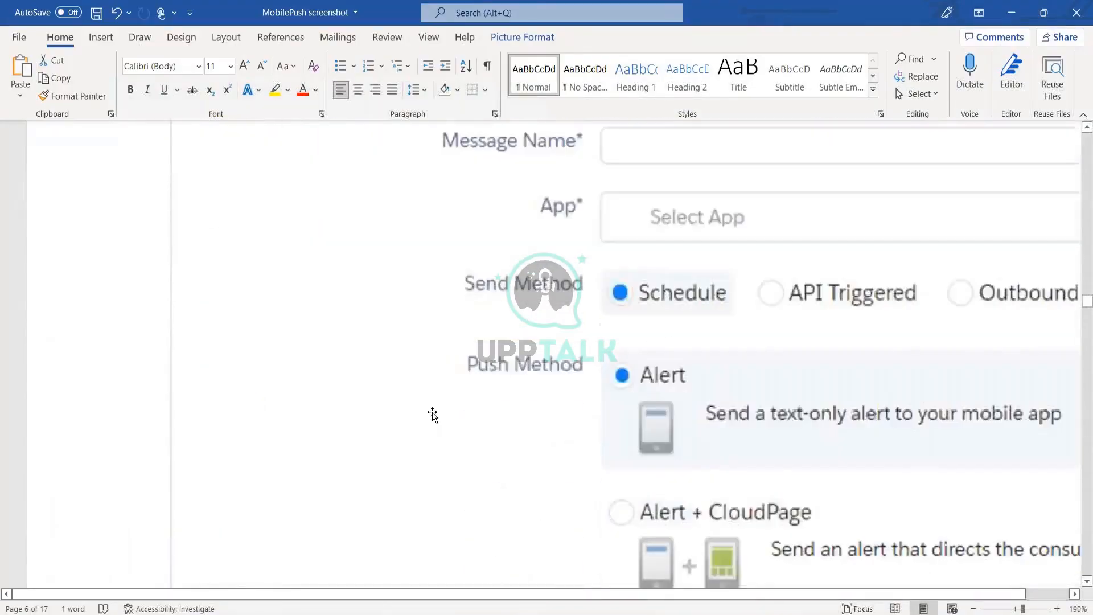
scroll(553, 353, down, 12)
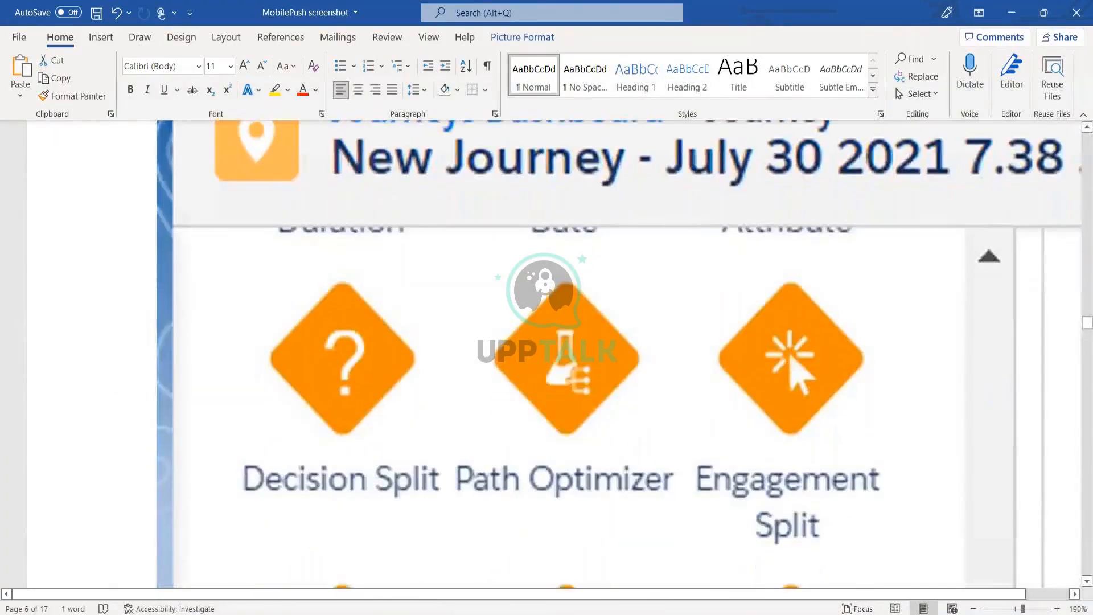
scroll(554, 353, down, 10)
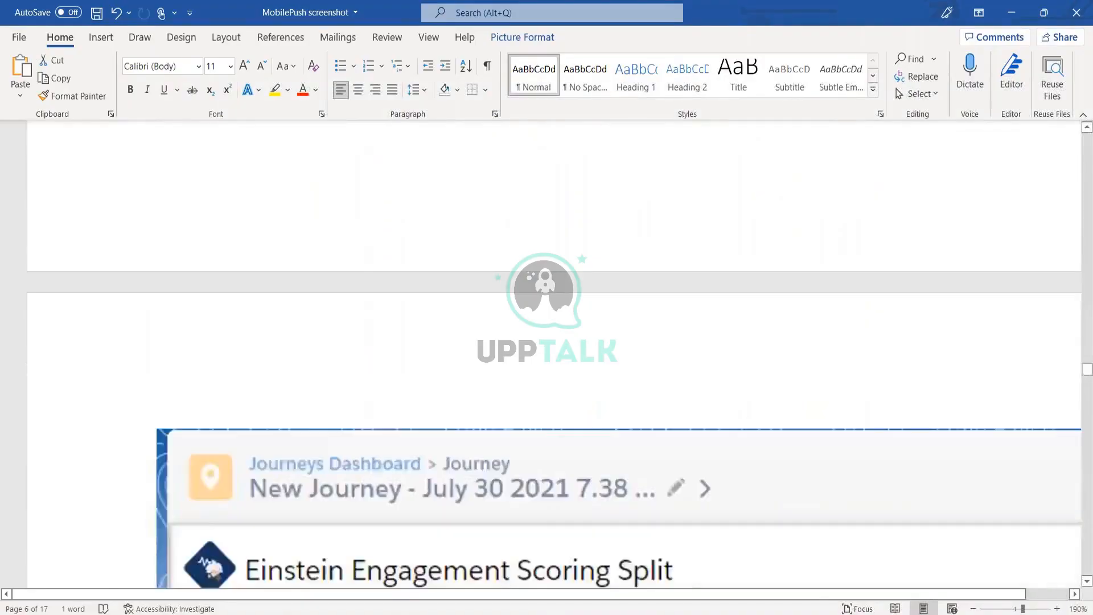
scroll(554, 354, down, 12)
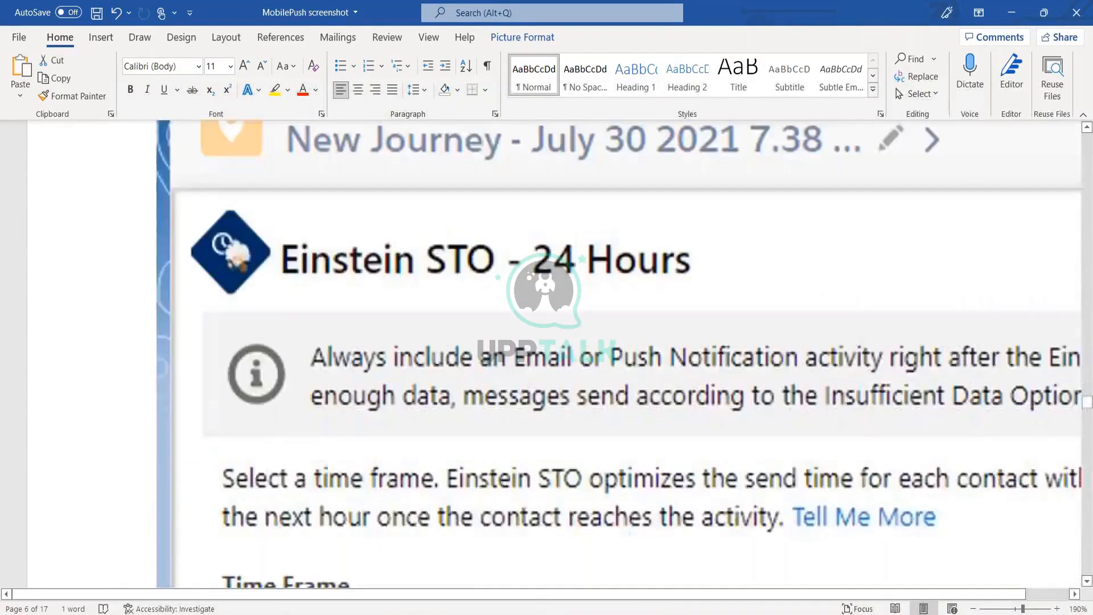
scroll(553, 353, down, 12)
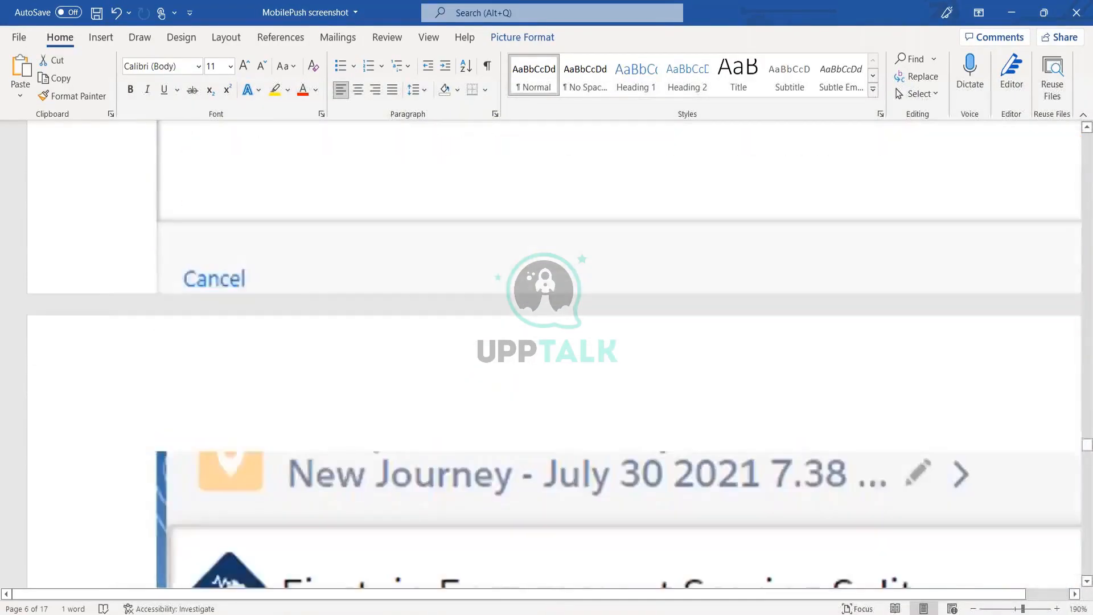
scroll(554, 354, down, 12)
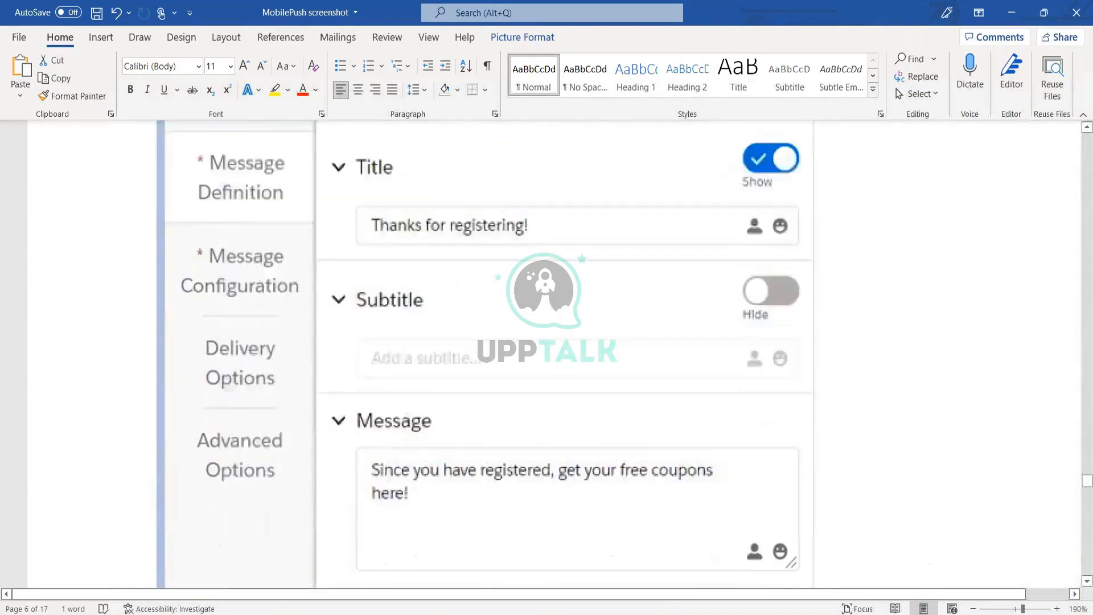
scroll(554, 353, down, 1)
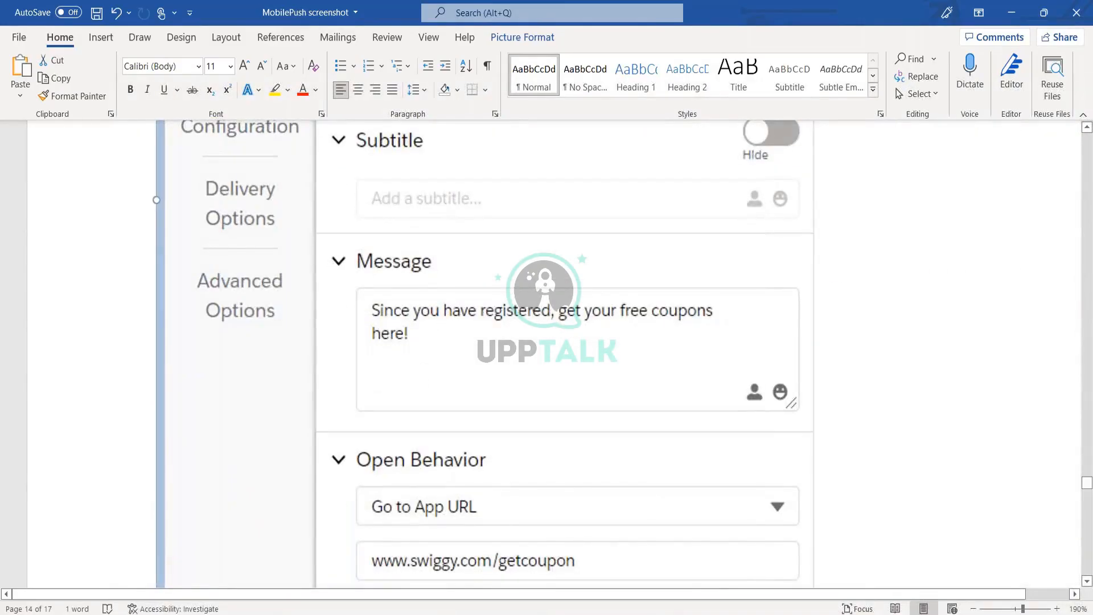
scroll(397, 341, up, 8)
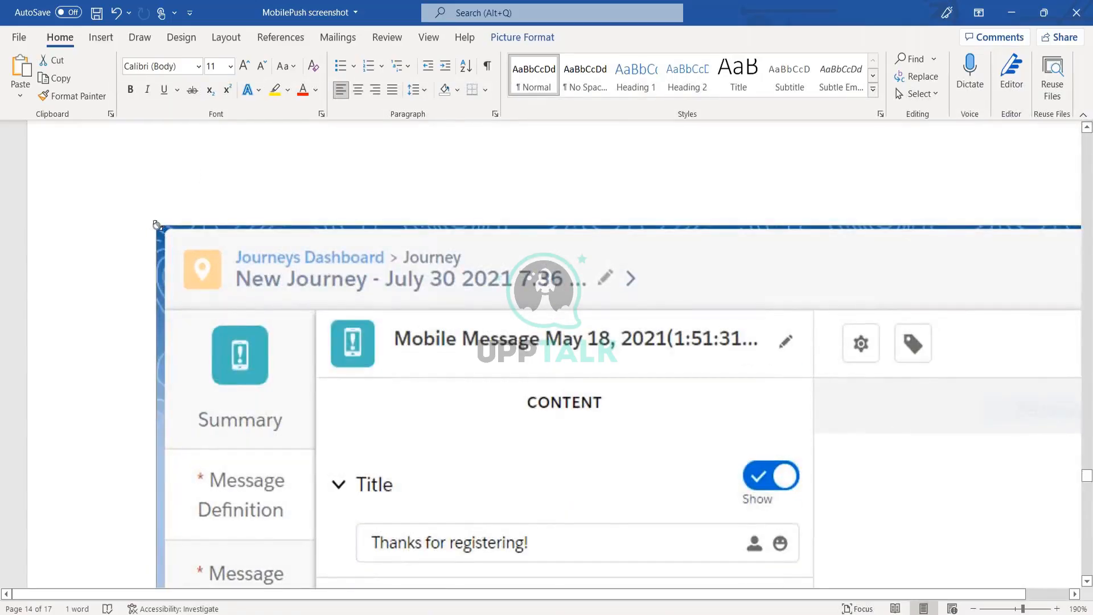
- Shrink the Mobile Message screenshot so the form and lock-screen preview fit the page
drag(157, 225, 775, 613)
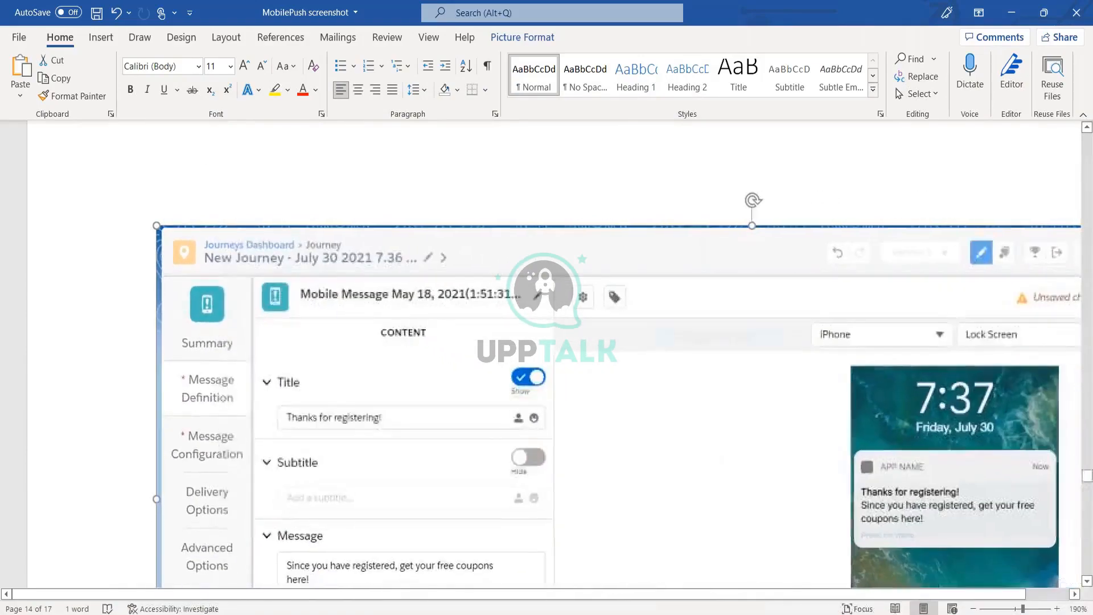
drag(1062, 583, 938, 527)
drag(756, 479, 1018, 609)
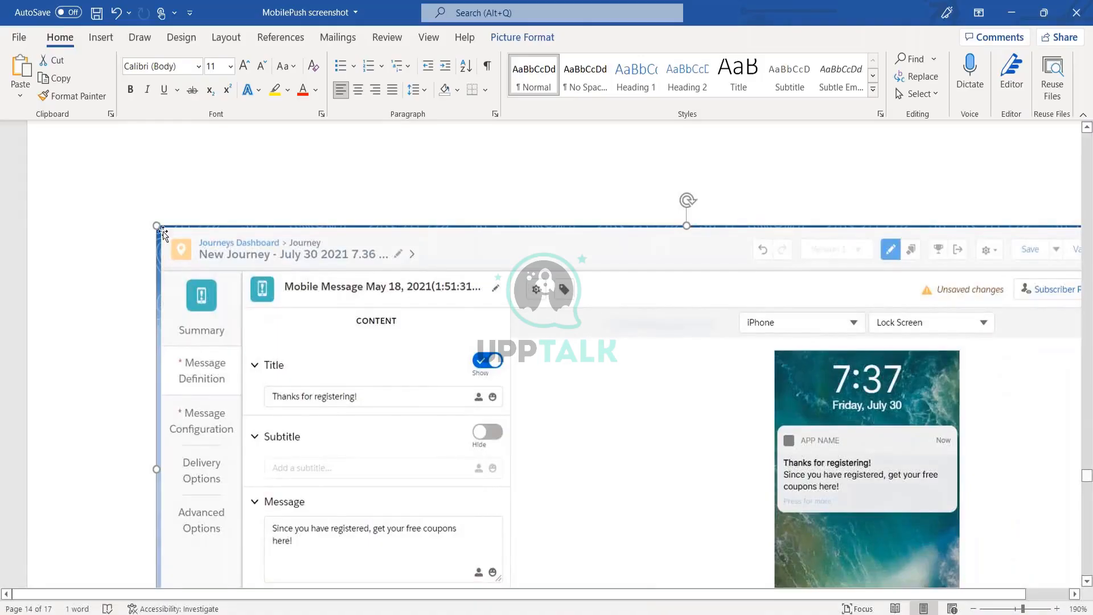
drag(187, 250, 313, 344)
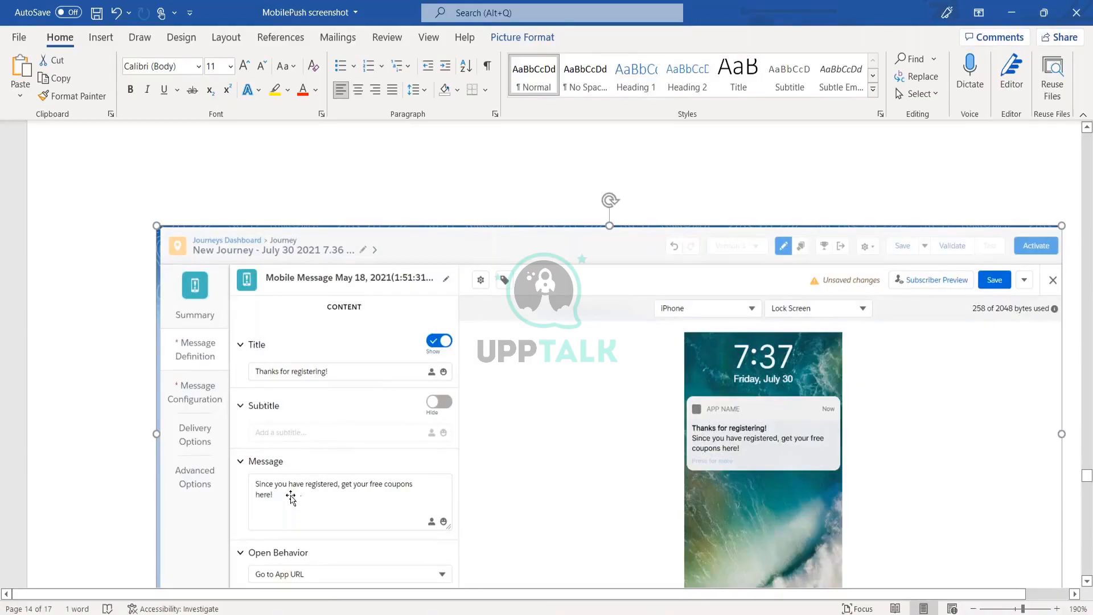
scroll(290, 497, down, 6)
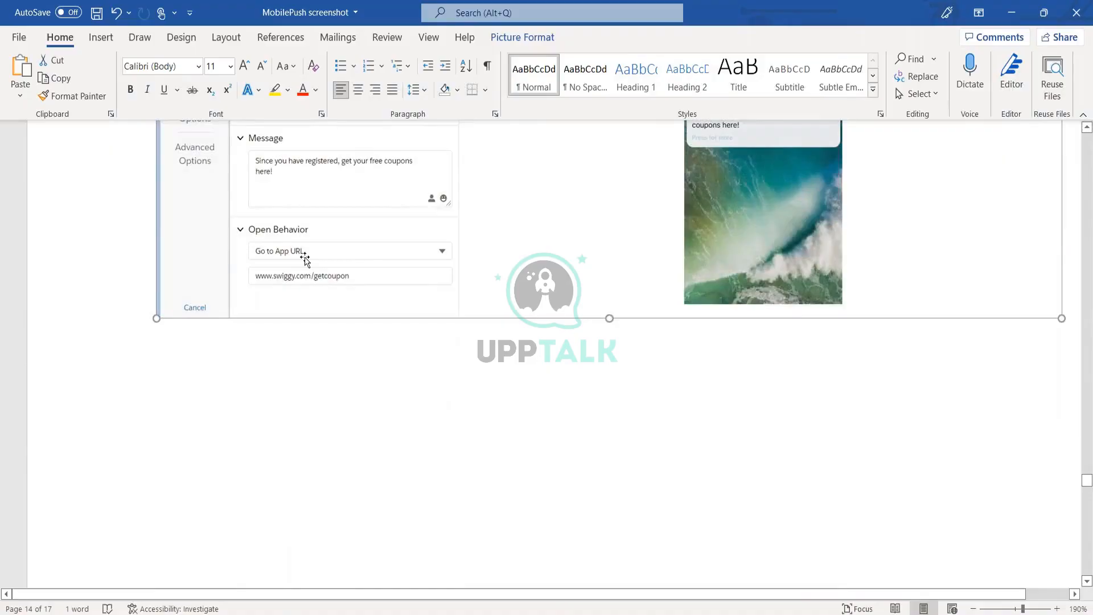
scroll(305, 259, up, 4)
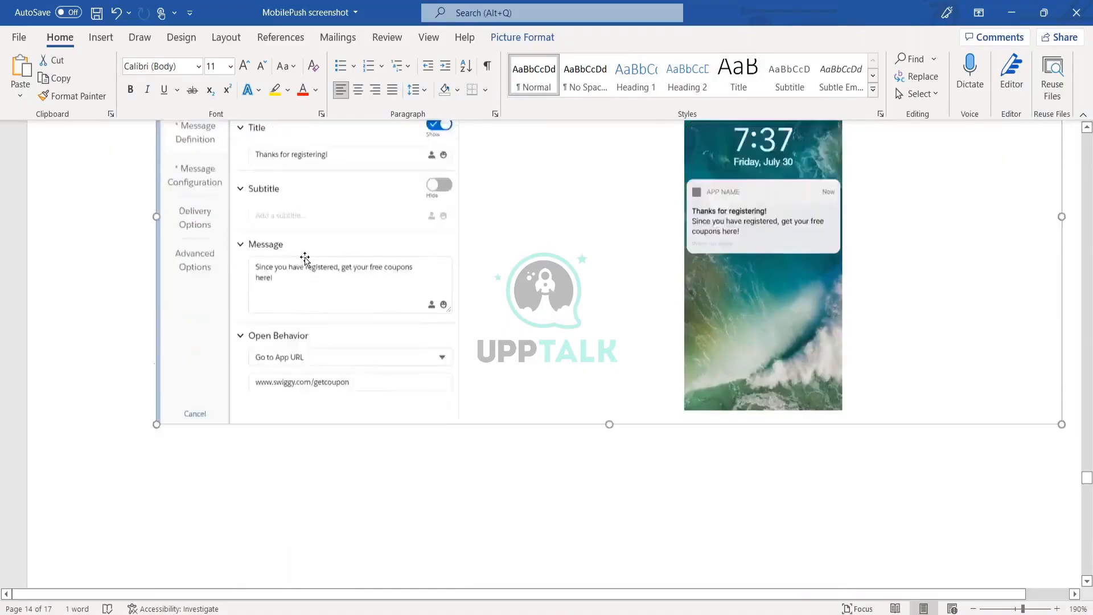
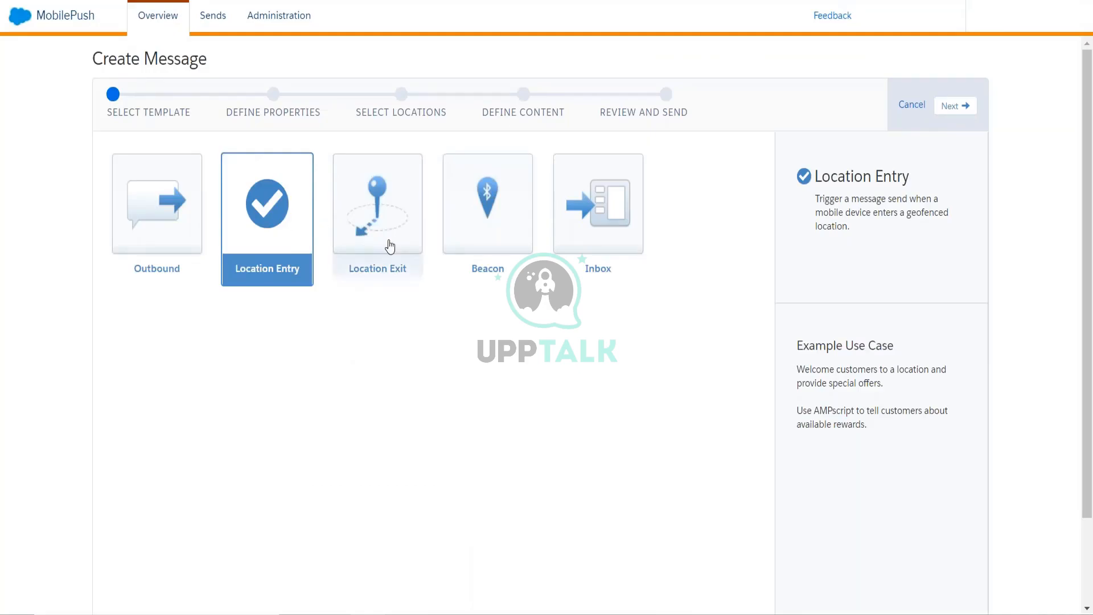
- Advance the Location Entry message uyghj to its Define Properties step
click(949, 107)
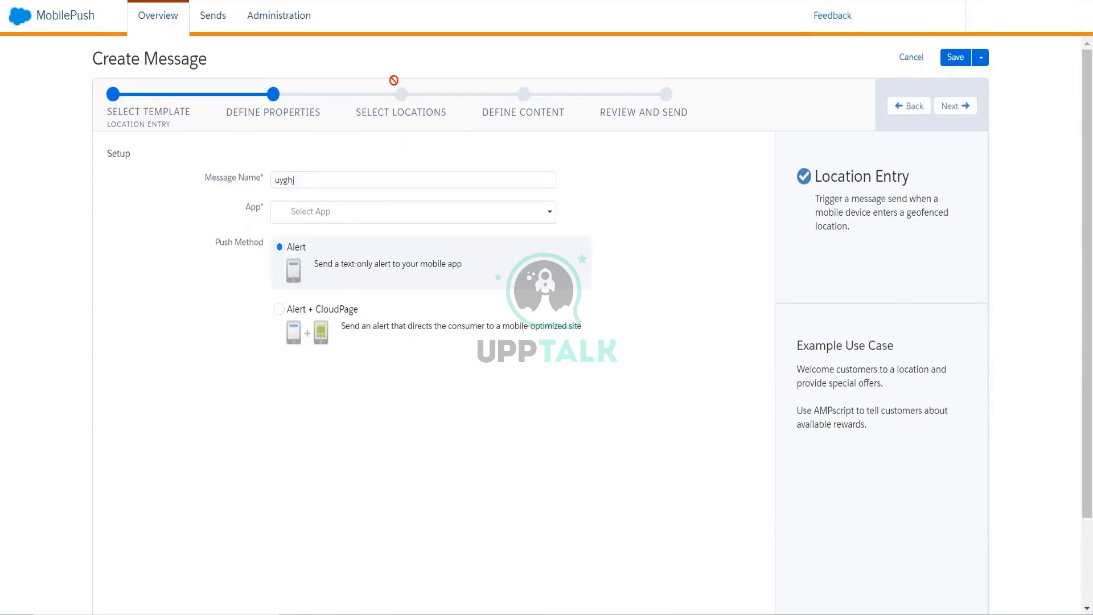
- Bring the Word screenshots document forward and scroll up to the Locations map screenshot
mouse_move(418, 604)
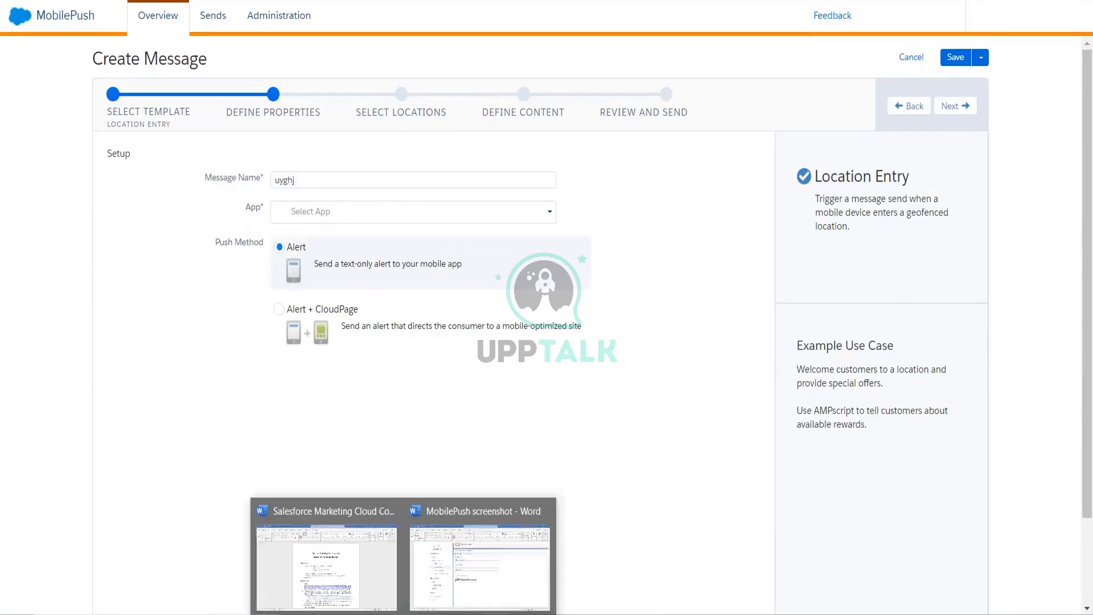
click(467, 561)
scroll(541, 252, up, 15)
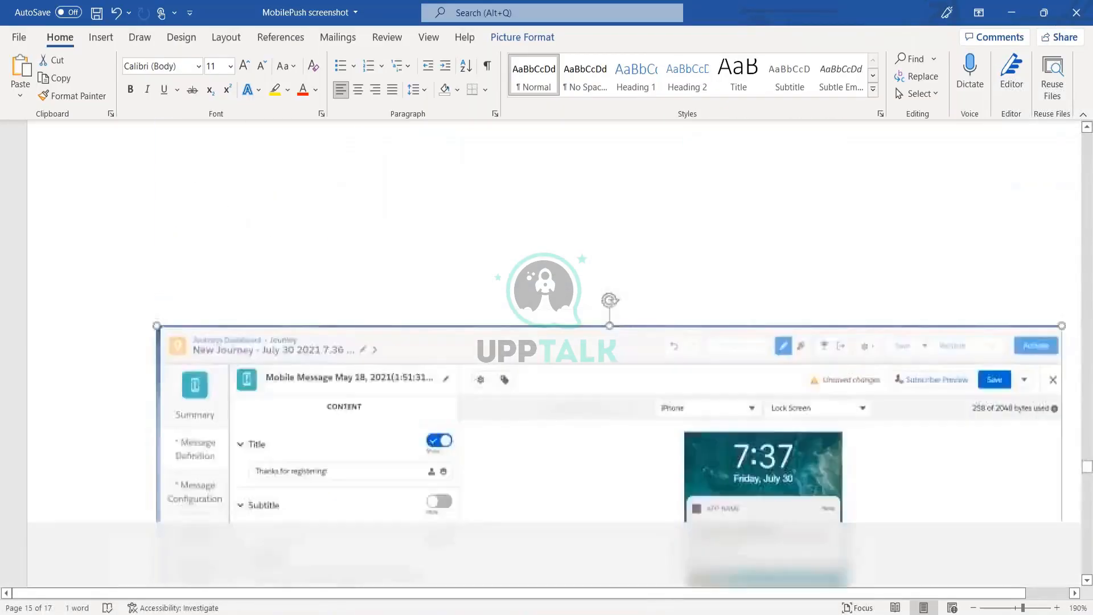
scroll(541, 252, down, 10)
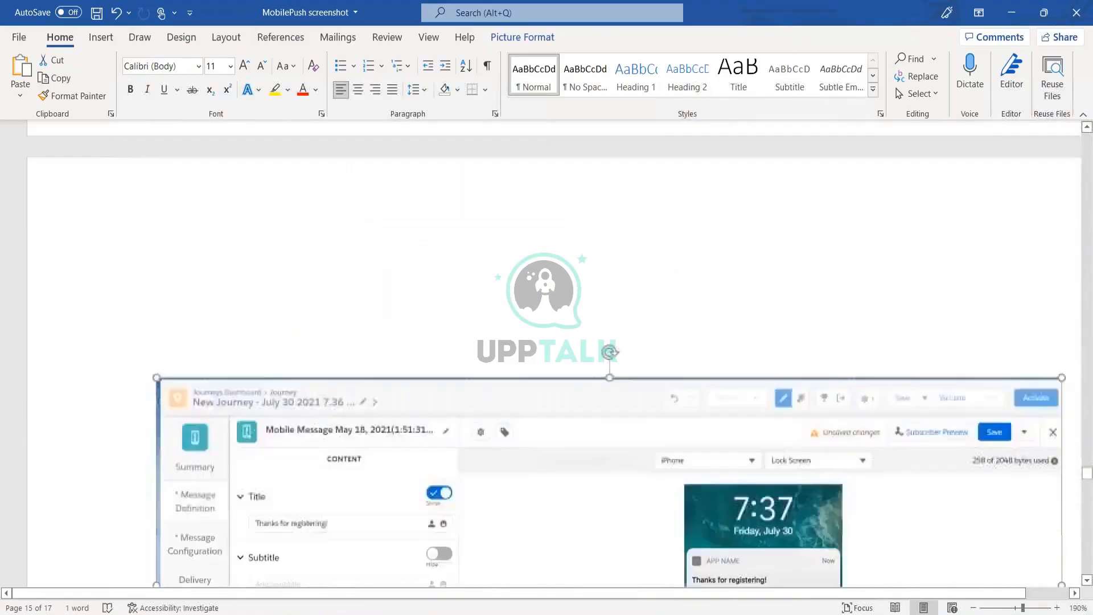
scroll(546, 353, up, 5)
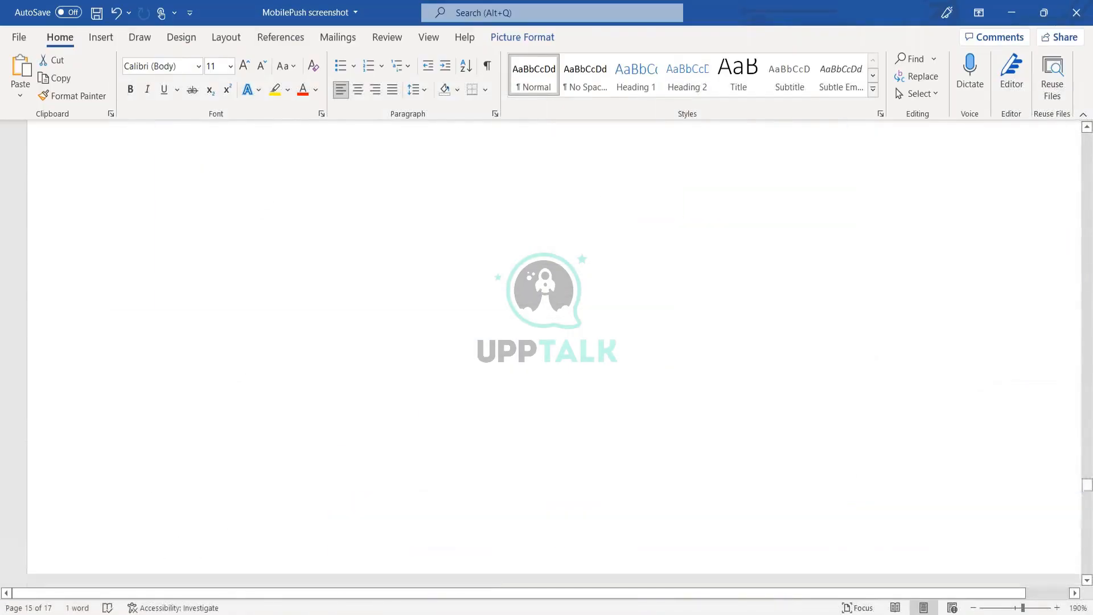
scroll(547, 353, up, 5)
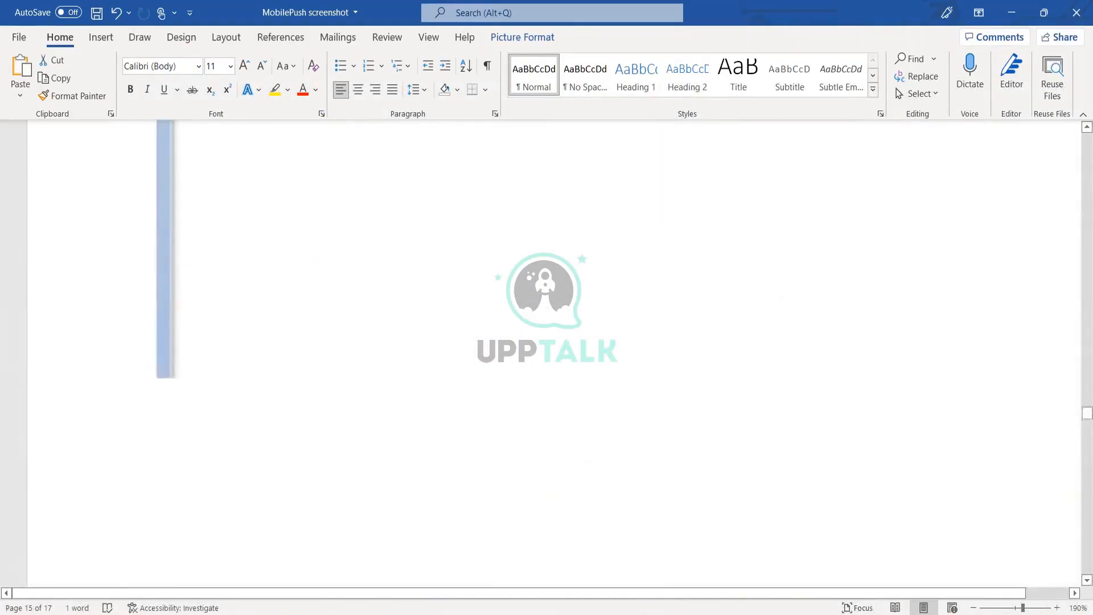
scroll(546, 353, up, 15)
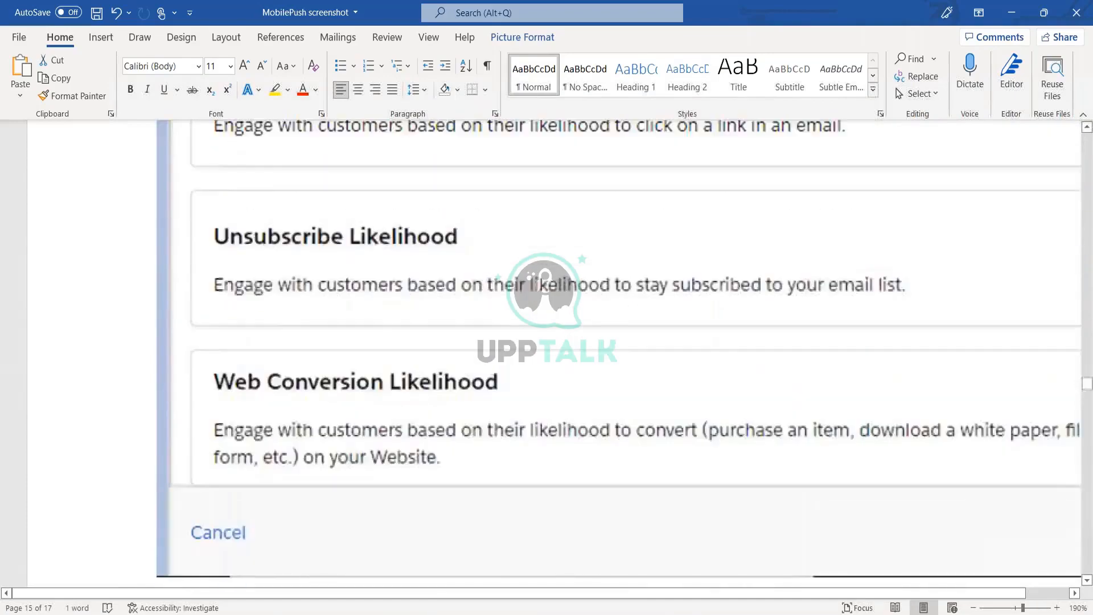
scroll(547, 353, up, 10)
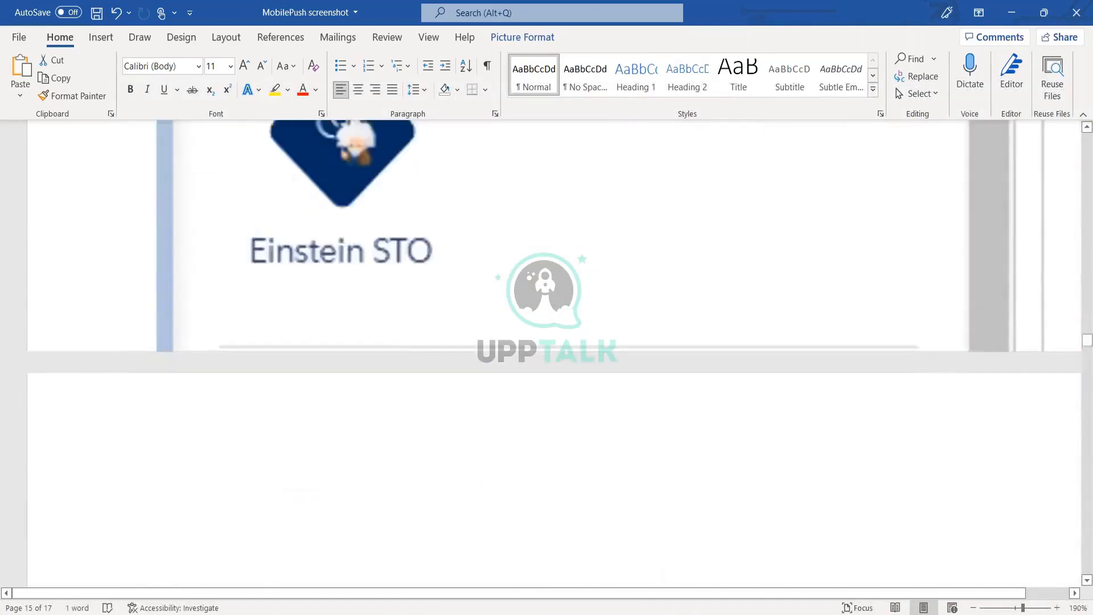
scroll(547, 353, up, 10)
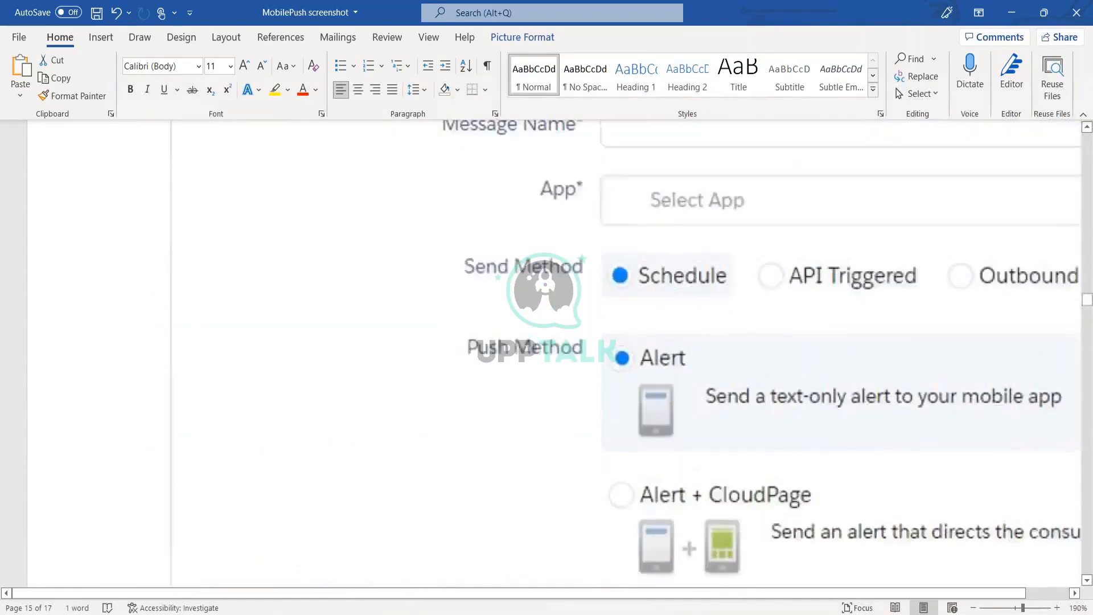
scroll(832, 397, up, 8)
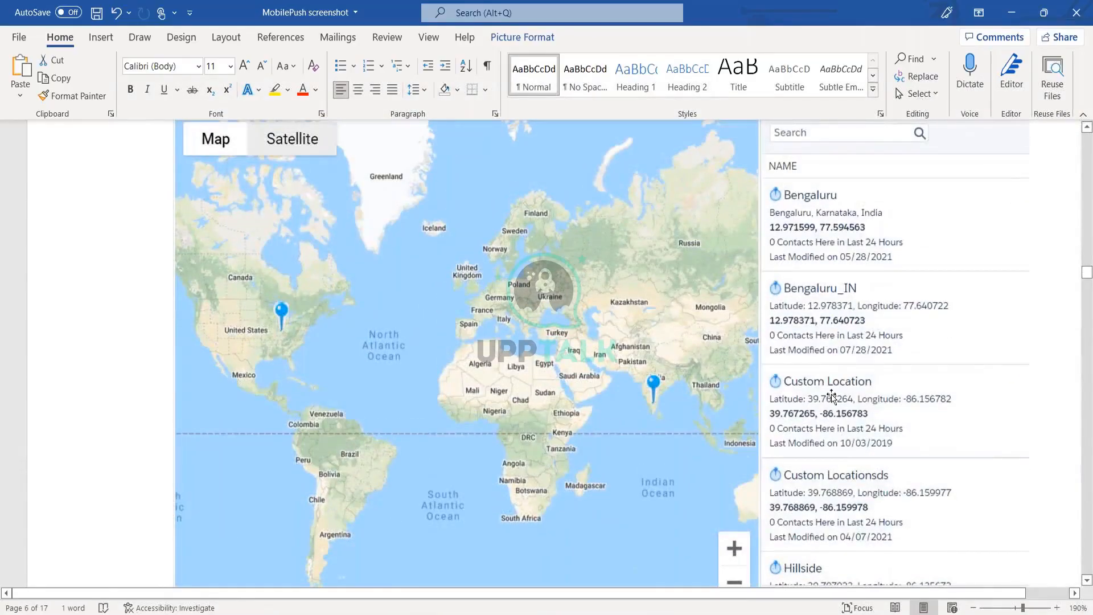
scroll(832, 397, up, 2)
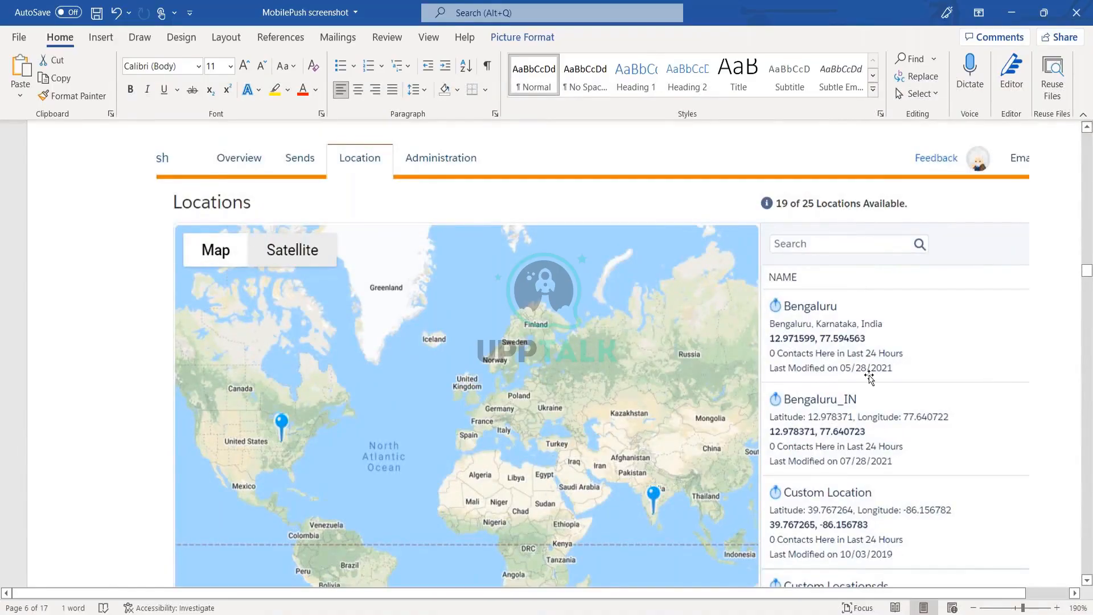
scroll(869, 376, down, 4)
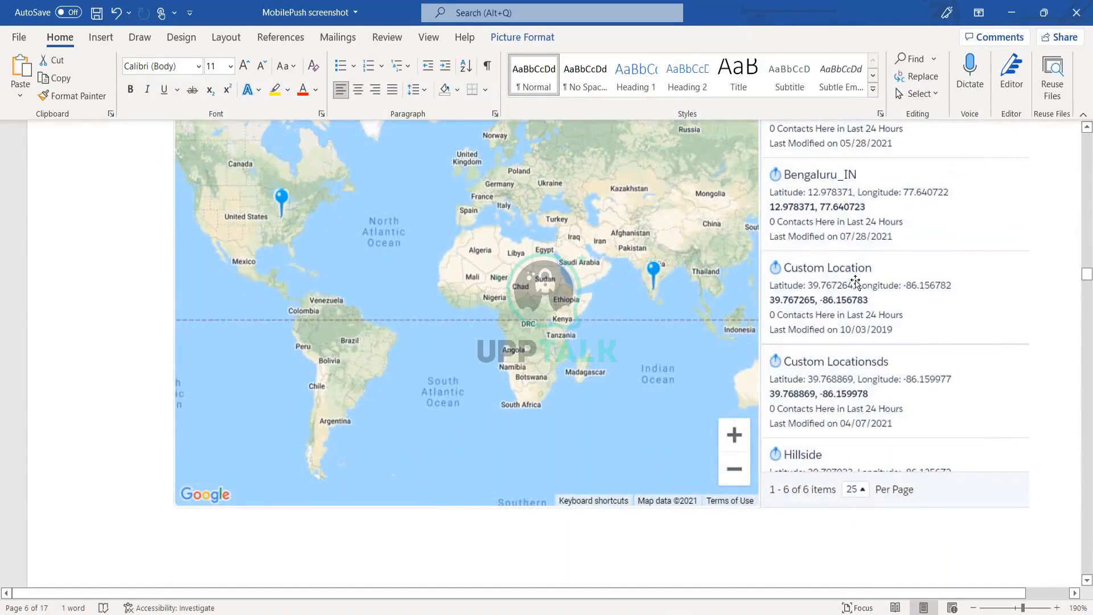
scroll(855, 280, up, 3)
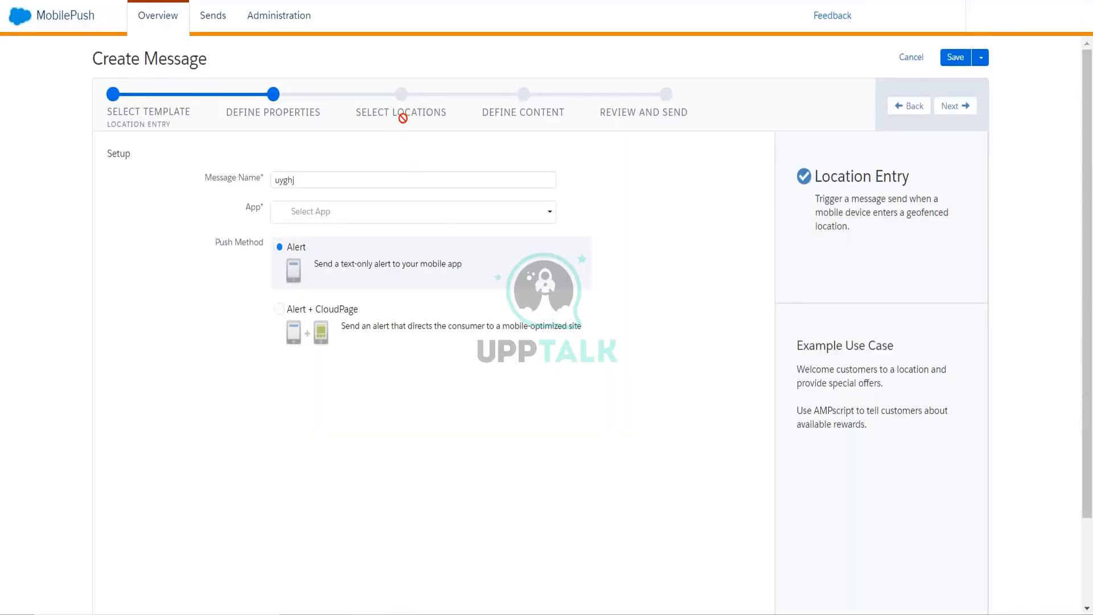
key(alt+Tab)
- Back at template selection, try Location Exit and Beacon, then settle on the Inbox template
click(157, 119)
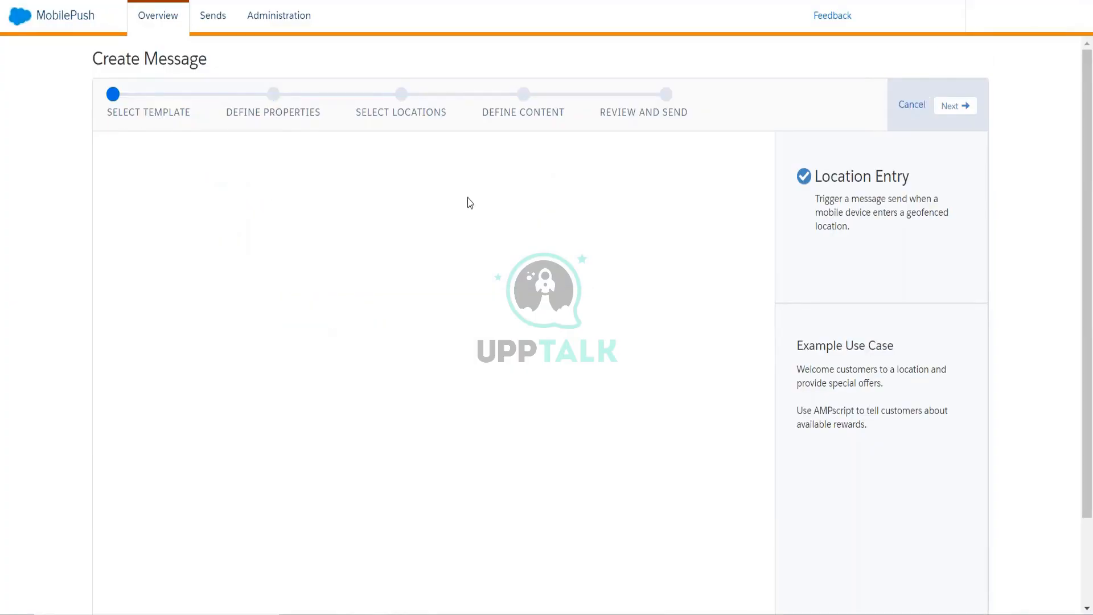
click(392, 216)
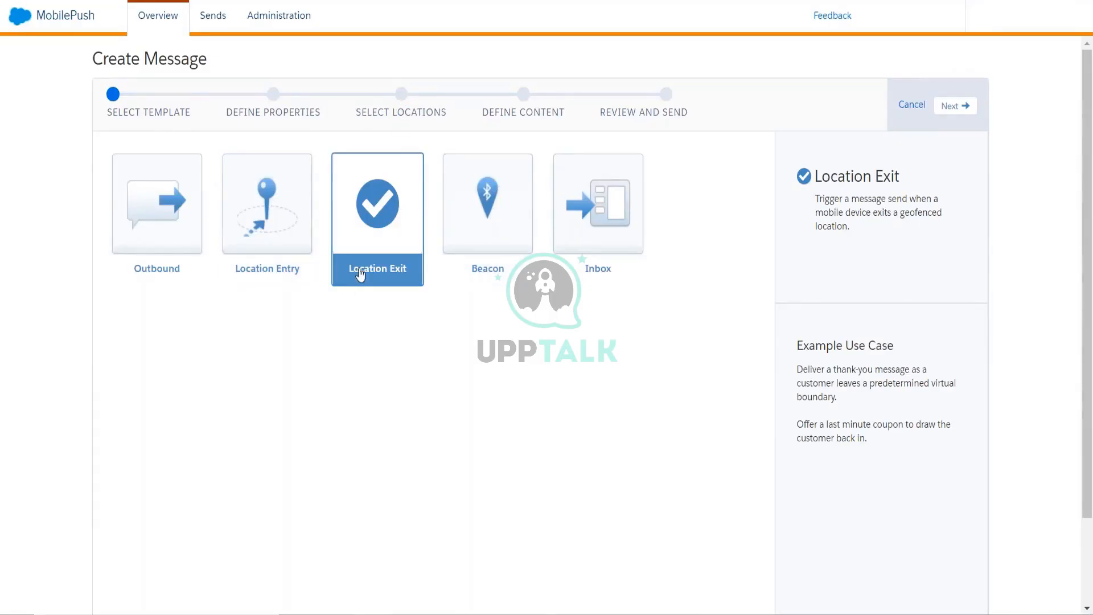
click(475, 222)
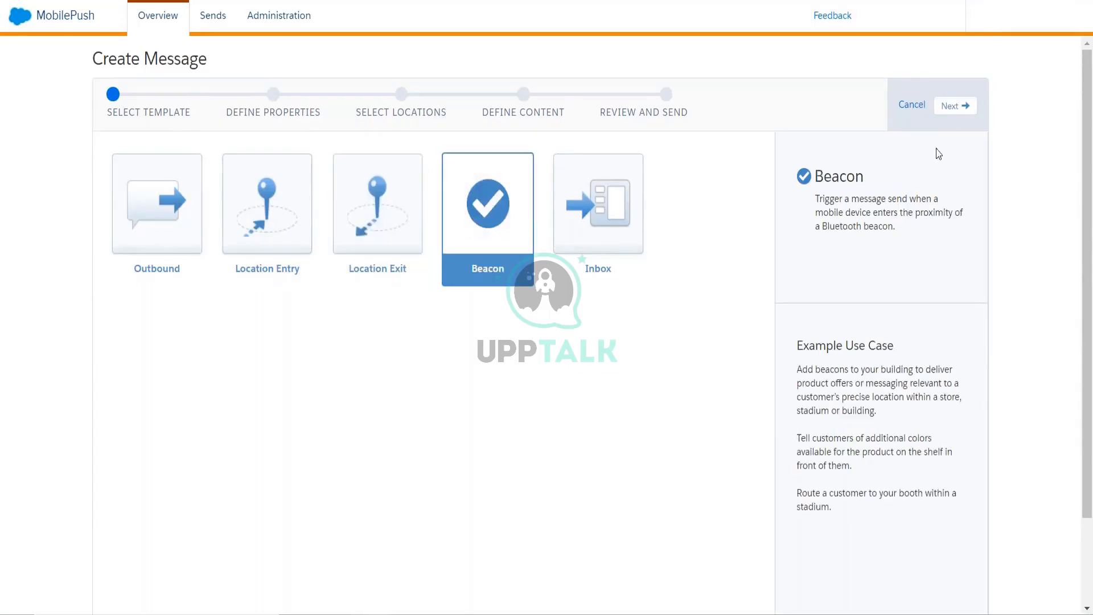
click(960, 112)
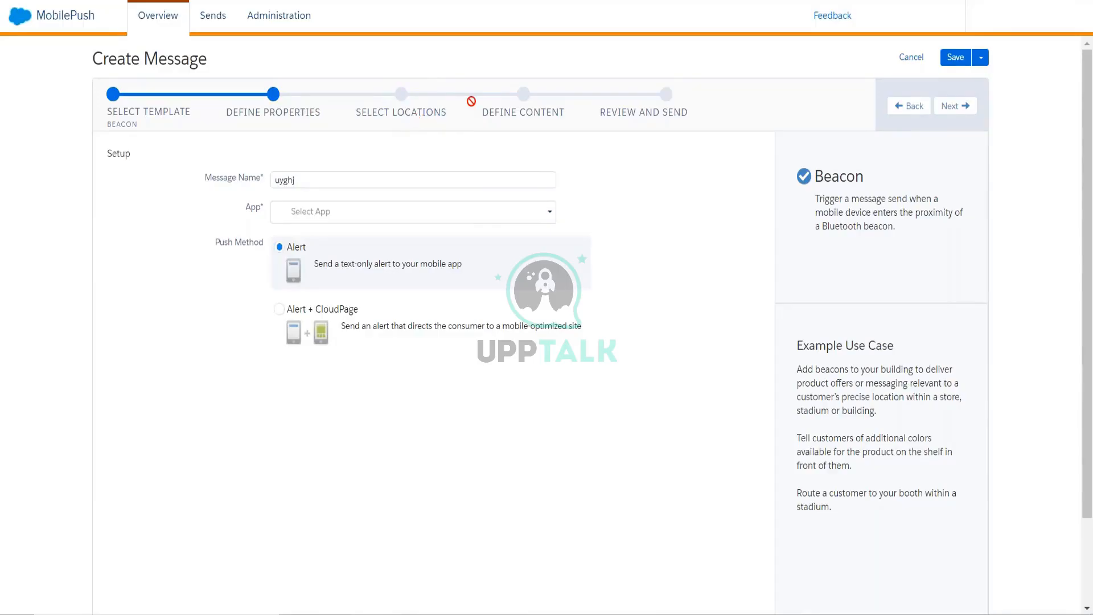
click(910, 107)
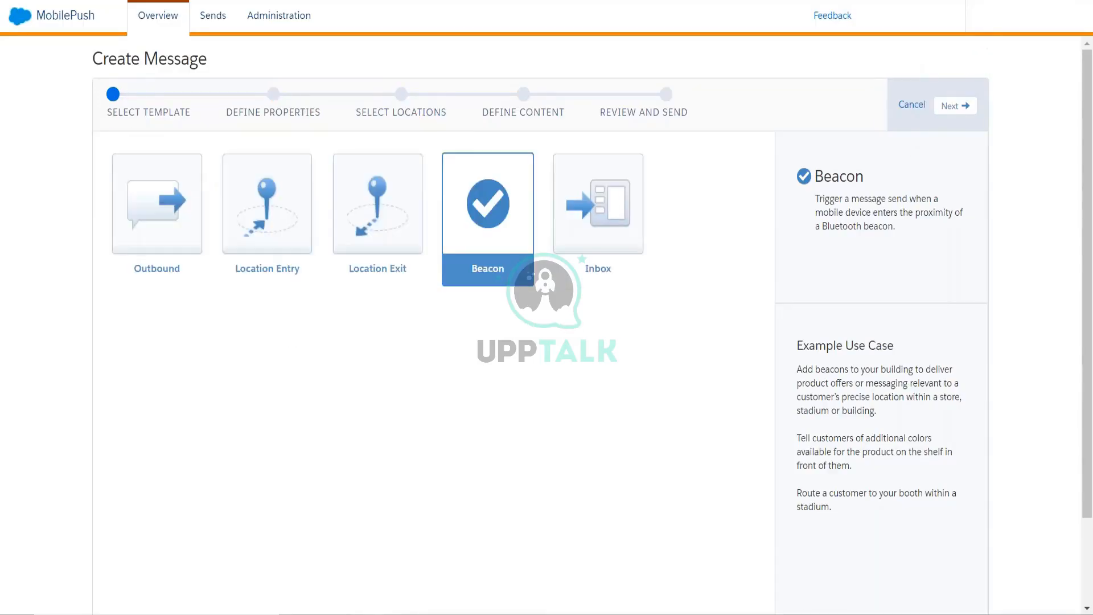
click(619, 218)
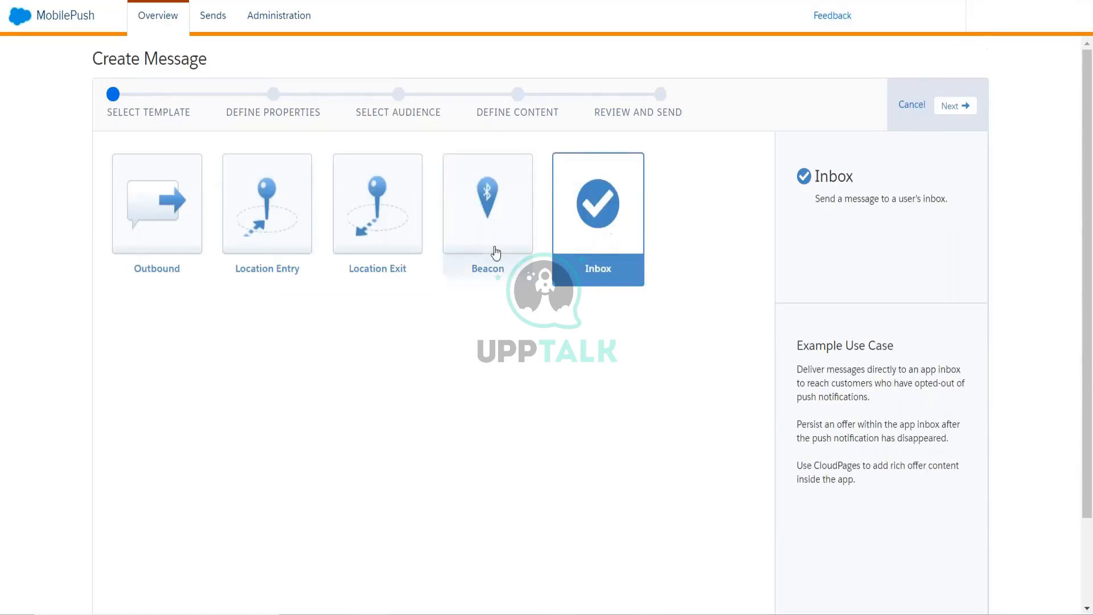
- Pick the Outbound template for sending messages to mobile devices via the app
click(201, 242)
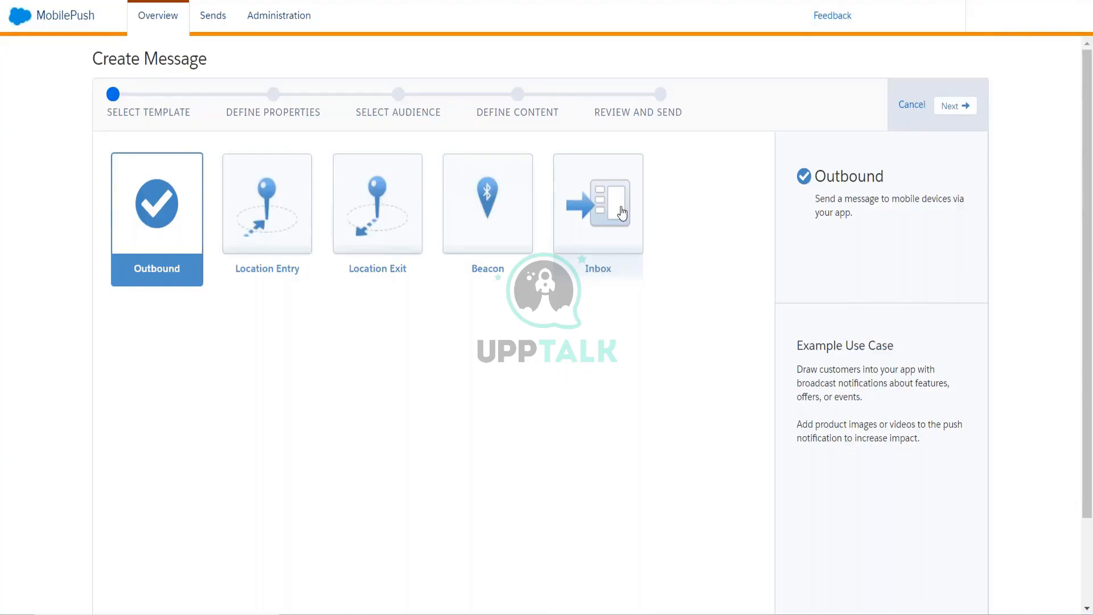
- Toggle between Inbox and Beacon, end on Inbox, and highlight phrases in its Example Use Case
click(623, 213)
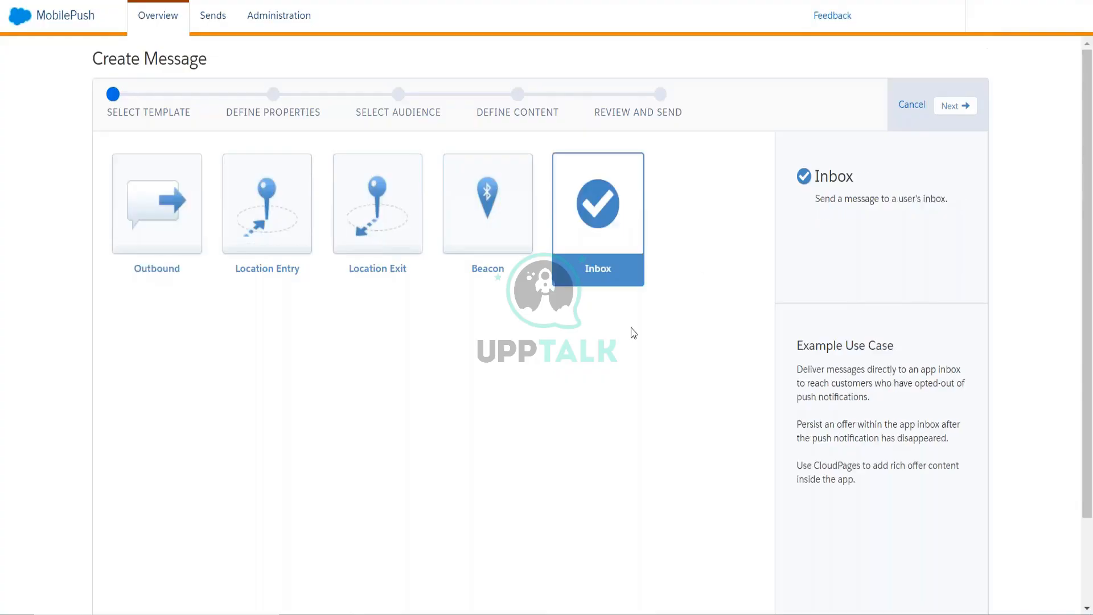
click(481, 272)
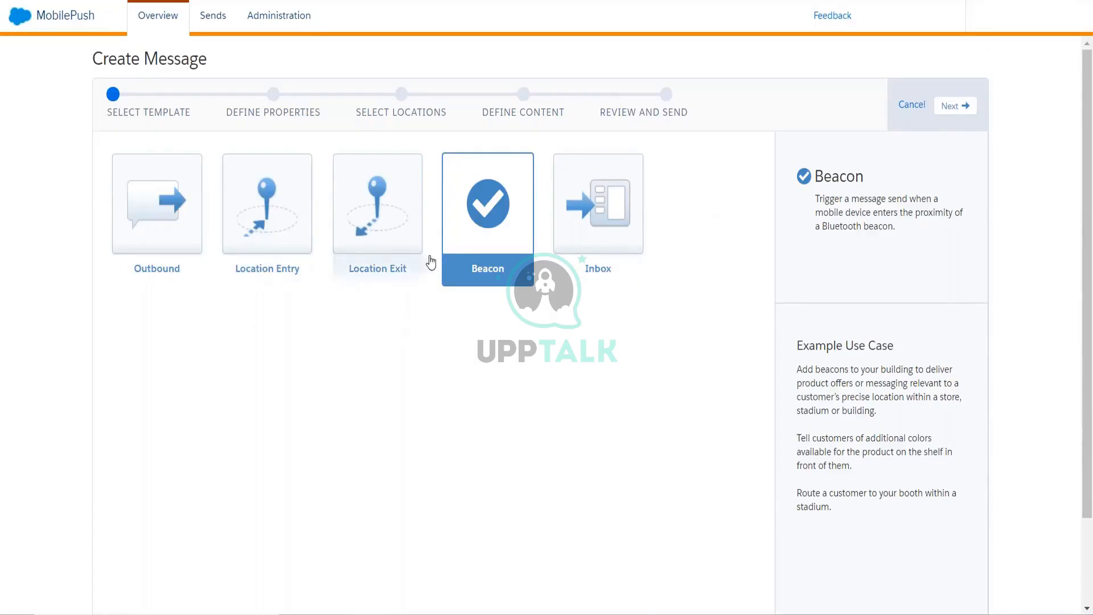
click(571, 249)
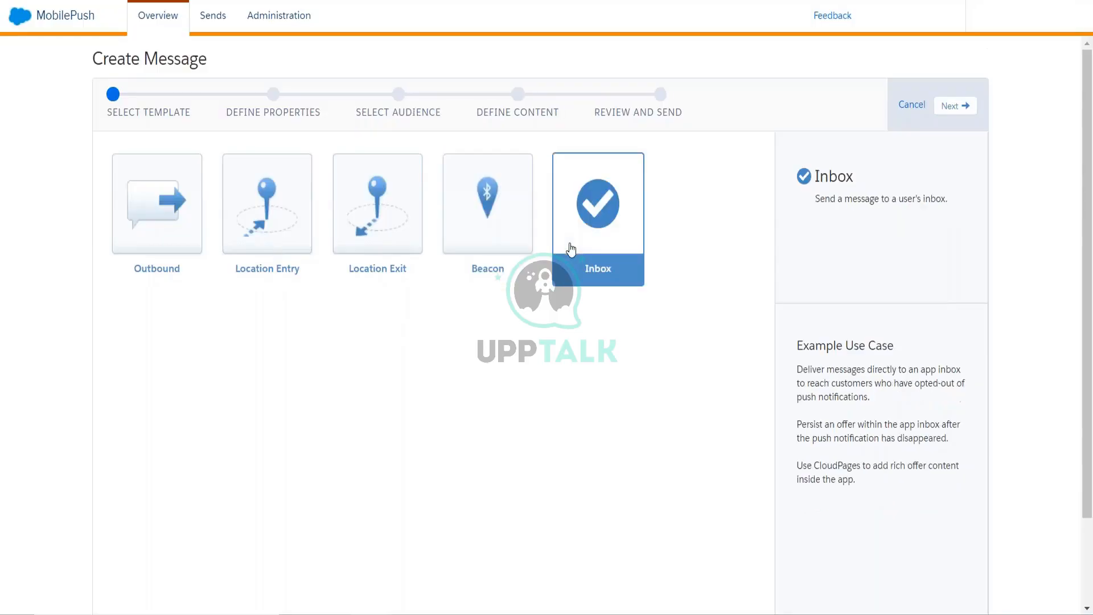
click(497, 261)
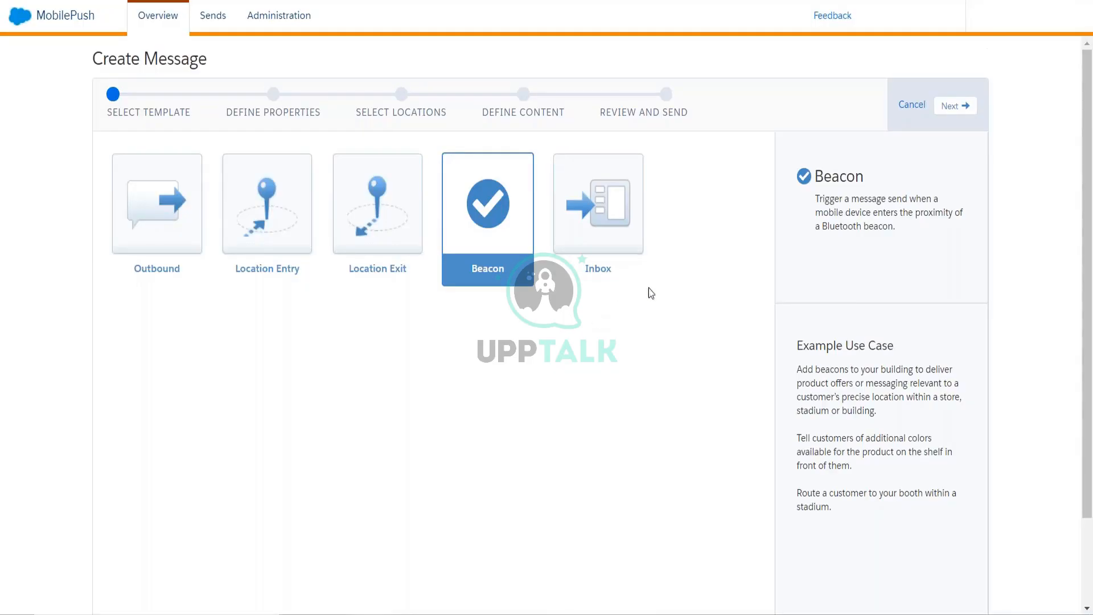
click(645, 231)
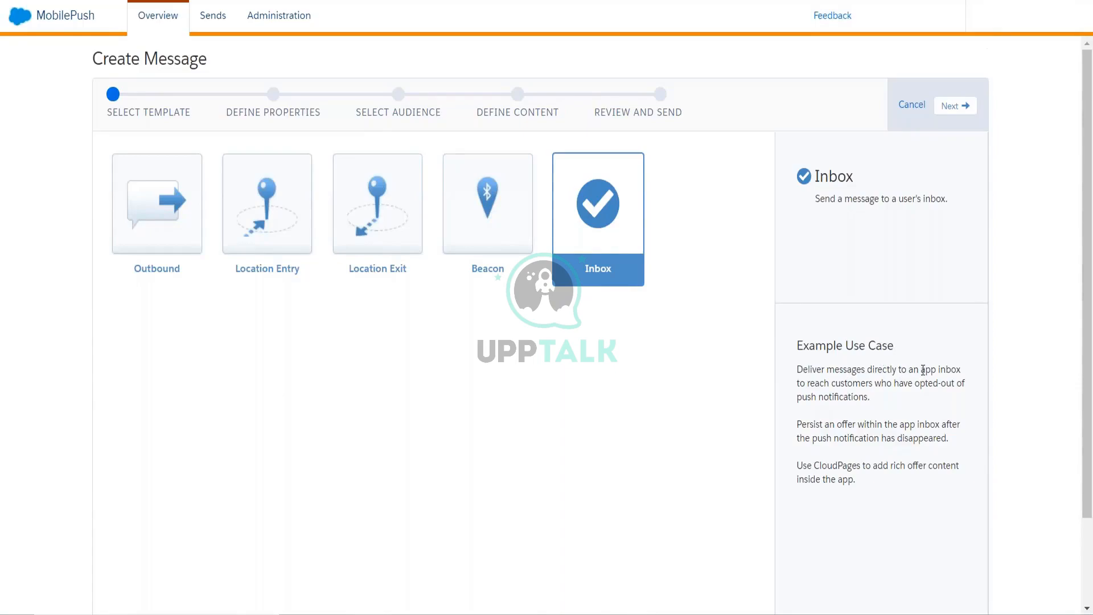
drag(923, 370, 966, 369)
mouse_move(875, 386)
mouse_down()
mouse_move(891, 388)
mouse_move(879, 403)
mouse_up()
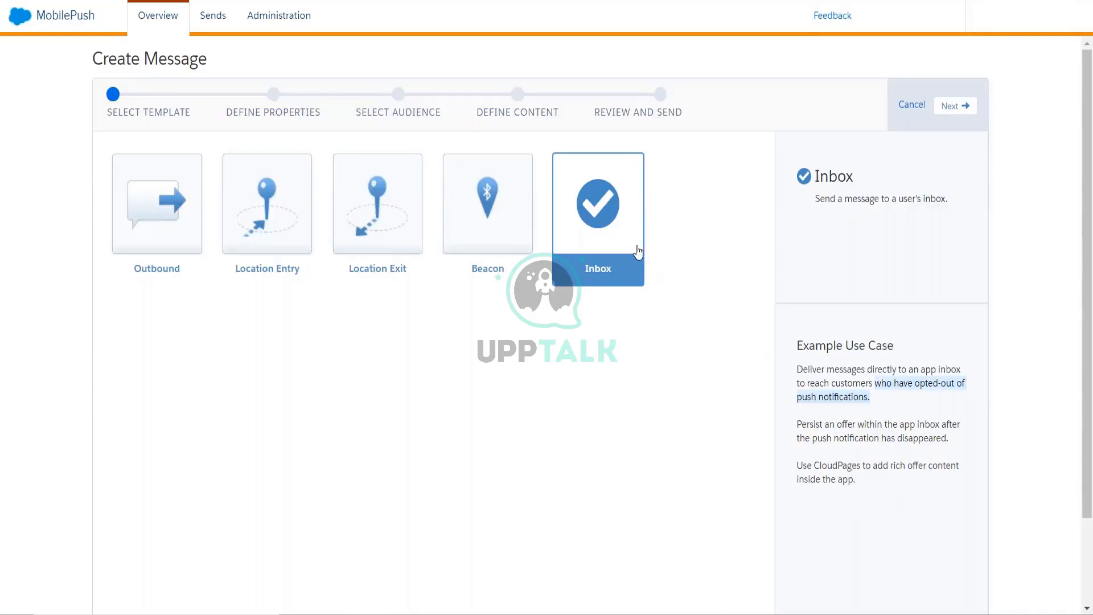
- Bring Word forward and scroll down to the engagement personas screenshot (Loyalists, Window Shoppers)
mouse_move(403, 613)
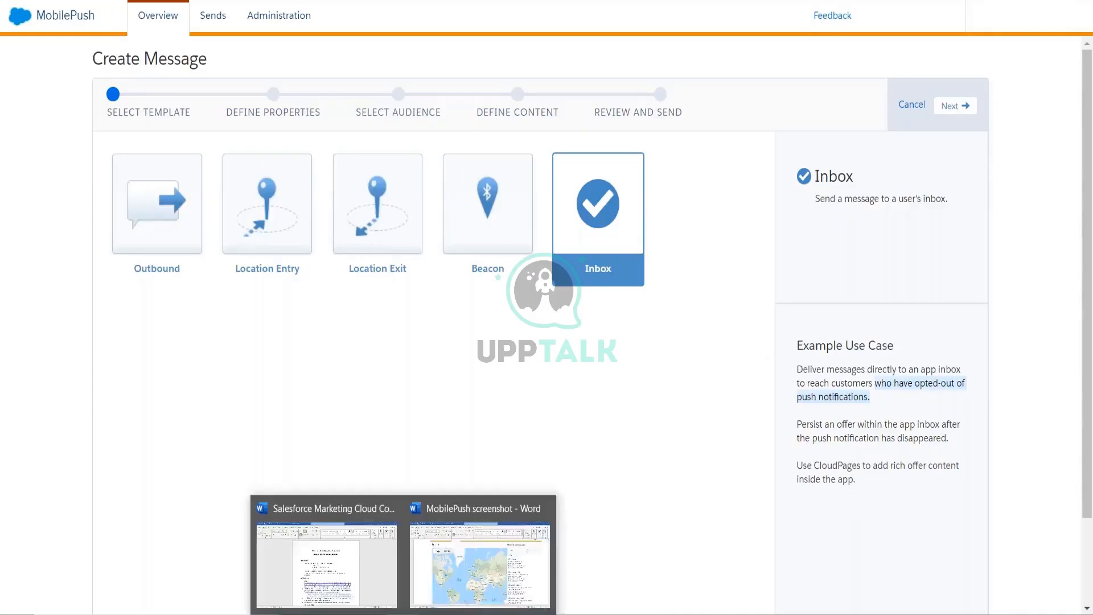
click(443, 558)
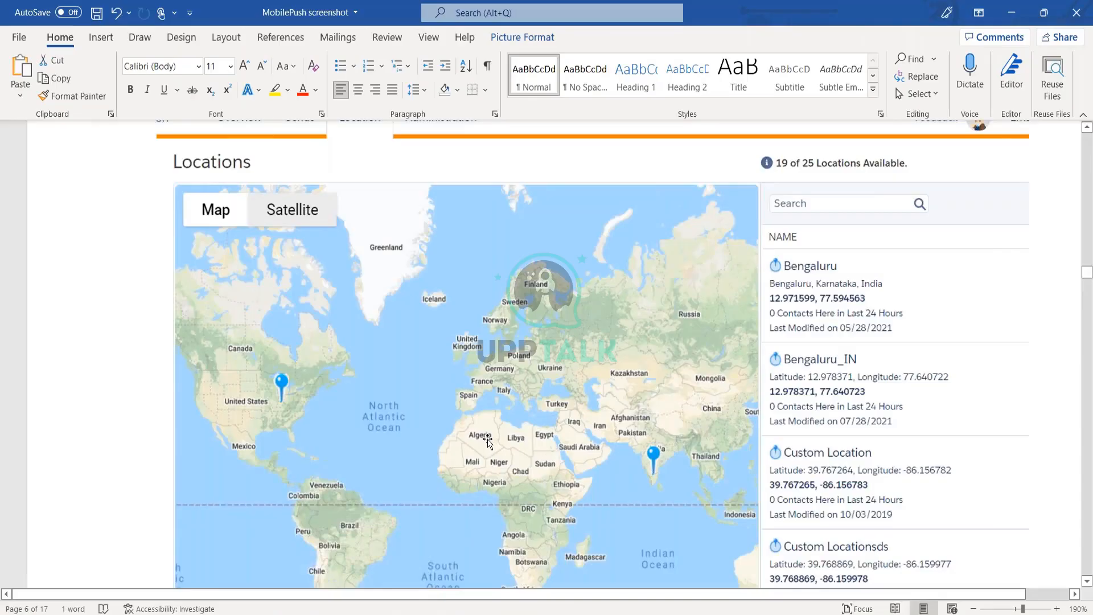
scroll(488, 441, down, 20)
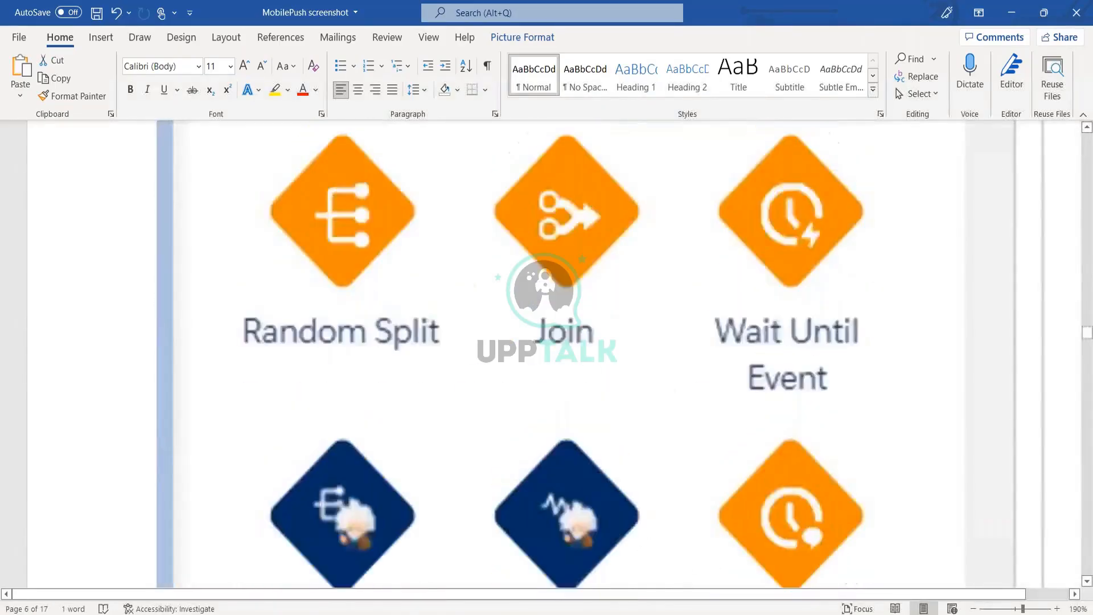
scroll(546, 353, down, 10)
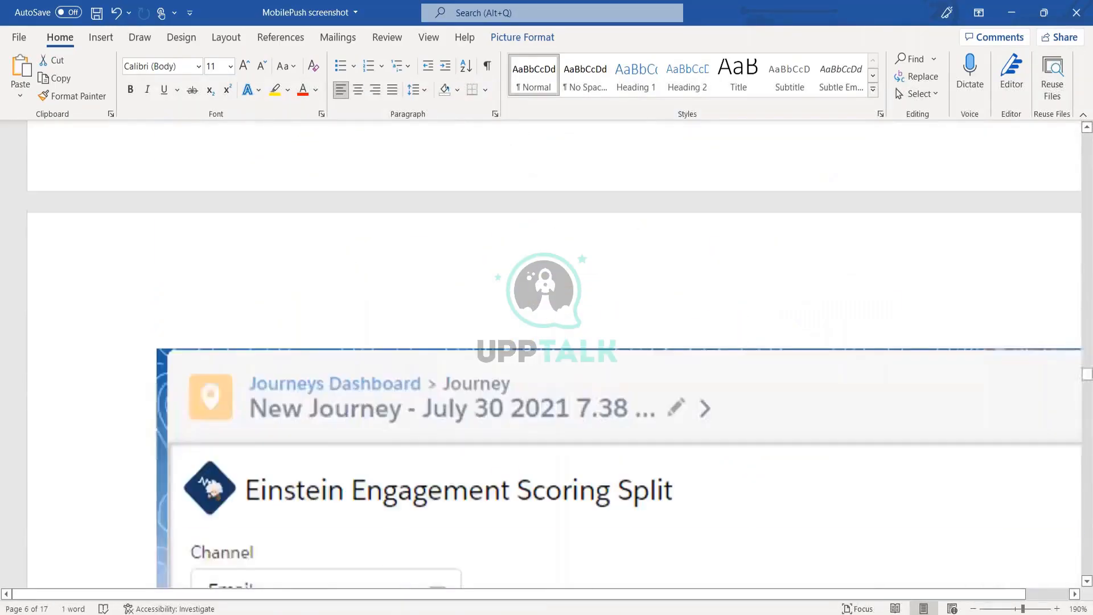
scroll(546, 353, down, 15)
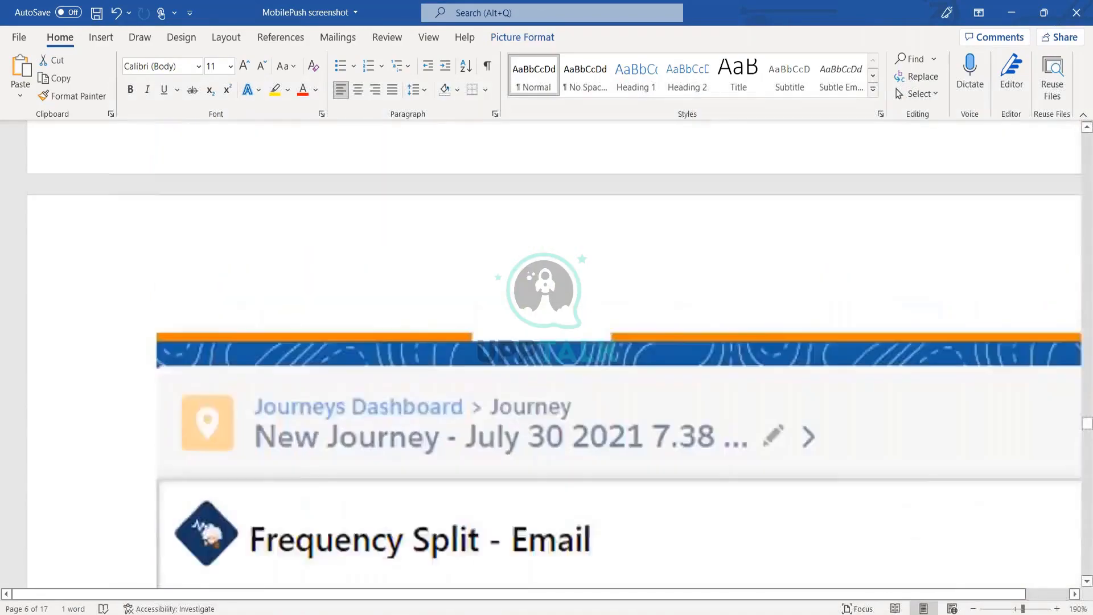
scroll(546, 352, down, 20)
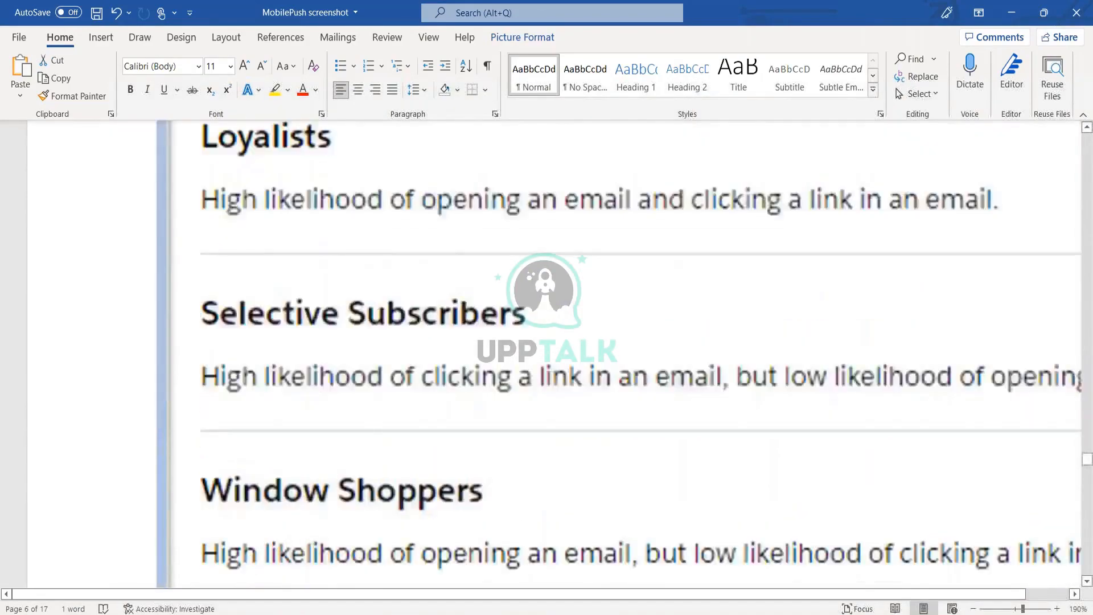
scroll(478, 433, down, 10)
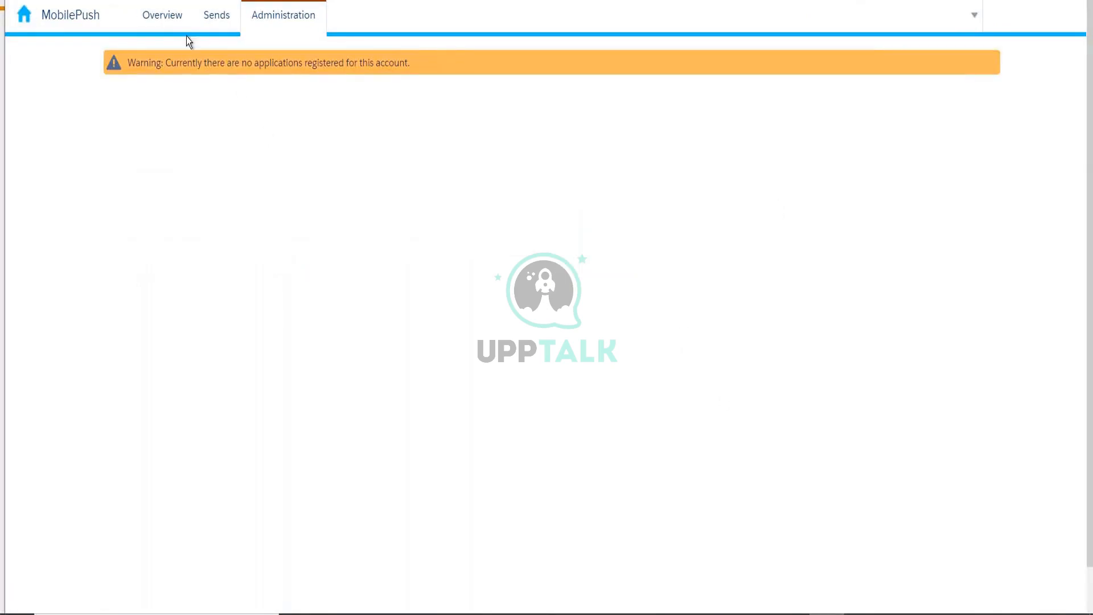
- Open the MobilePush Overview tab
click(174, 24)
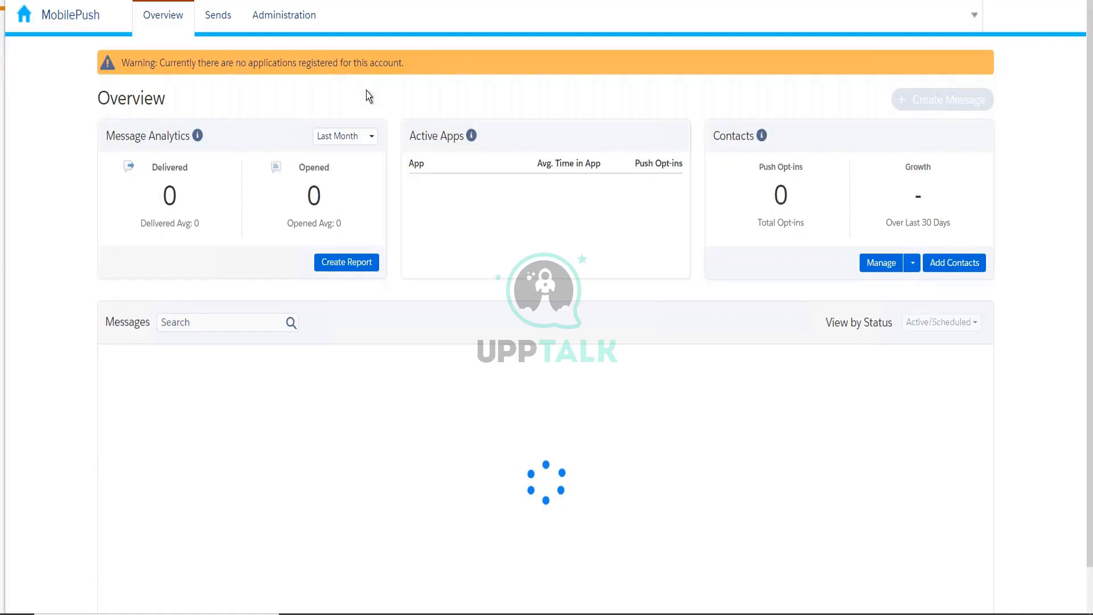
- In a new tab, search Google for 'in-app notifications' using the suggestion list
key(ctrl+t)
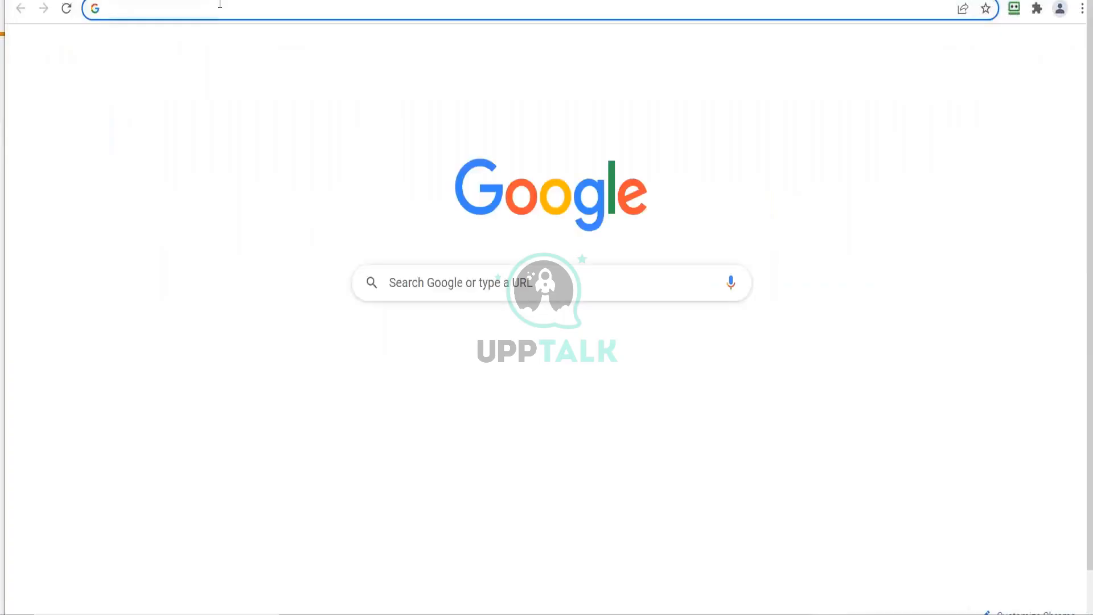
text(in-app)
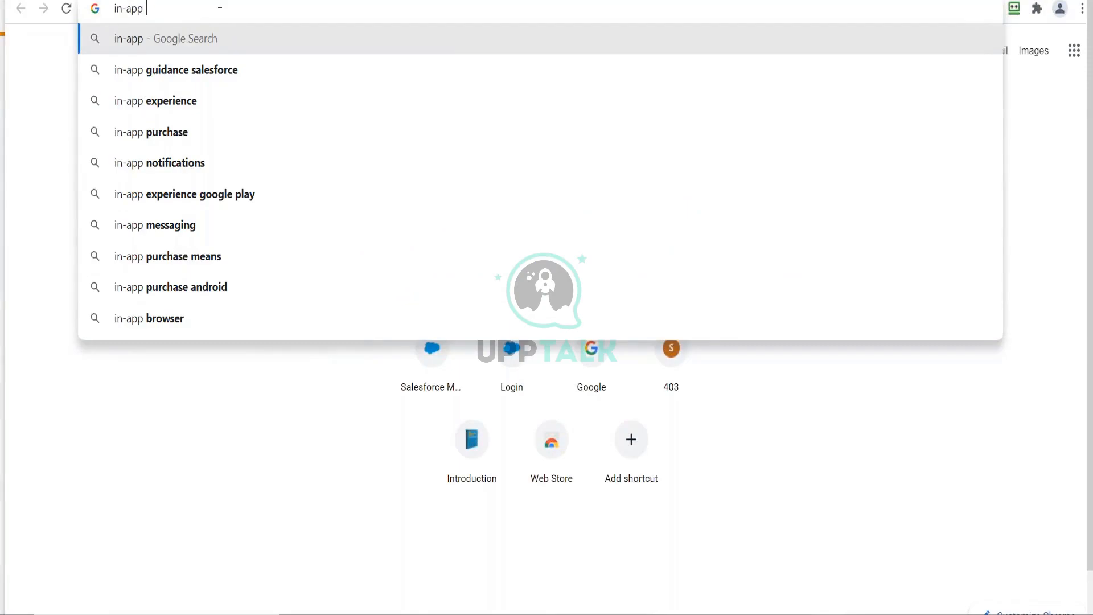
key(Down)
key(Down)
key(Down)
key(Down)
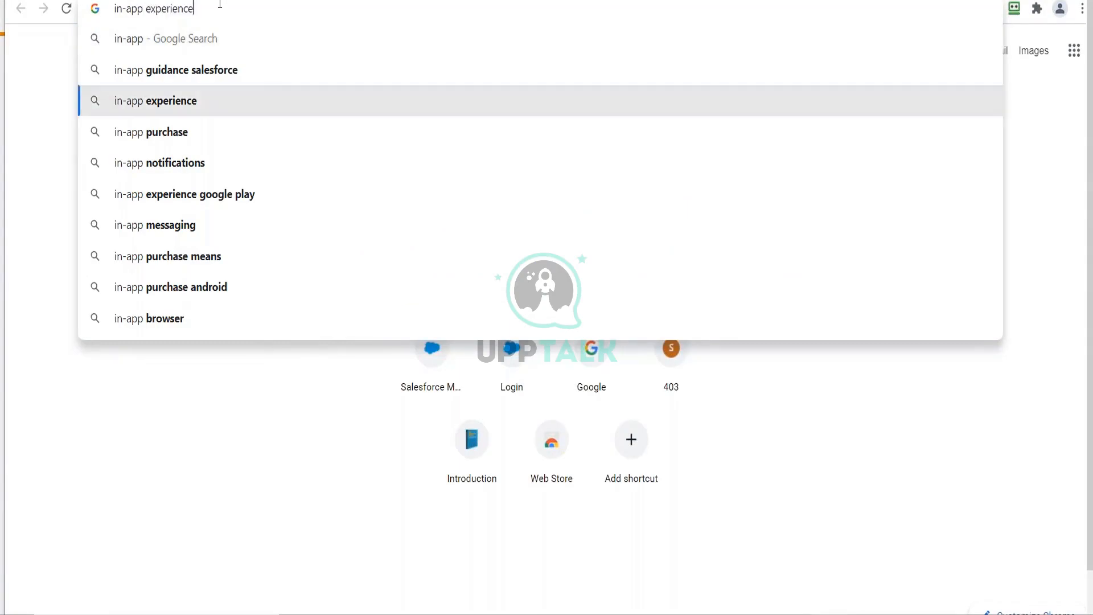
key(Return)
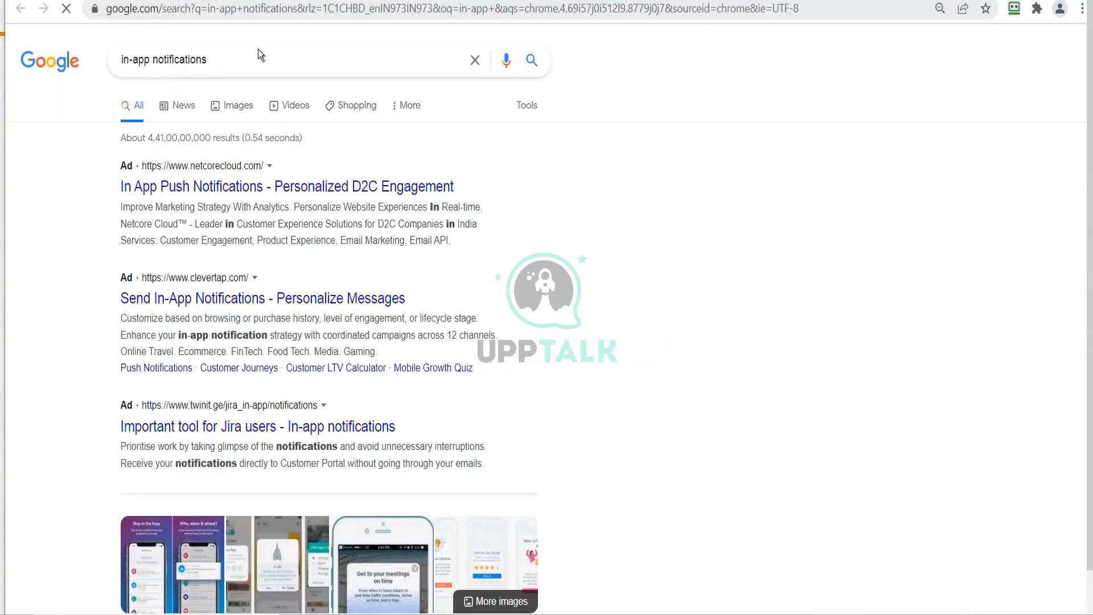
- In Google Images, preview and close the Leanplum and GetSocial notification center images
click(227, 106)
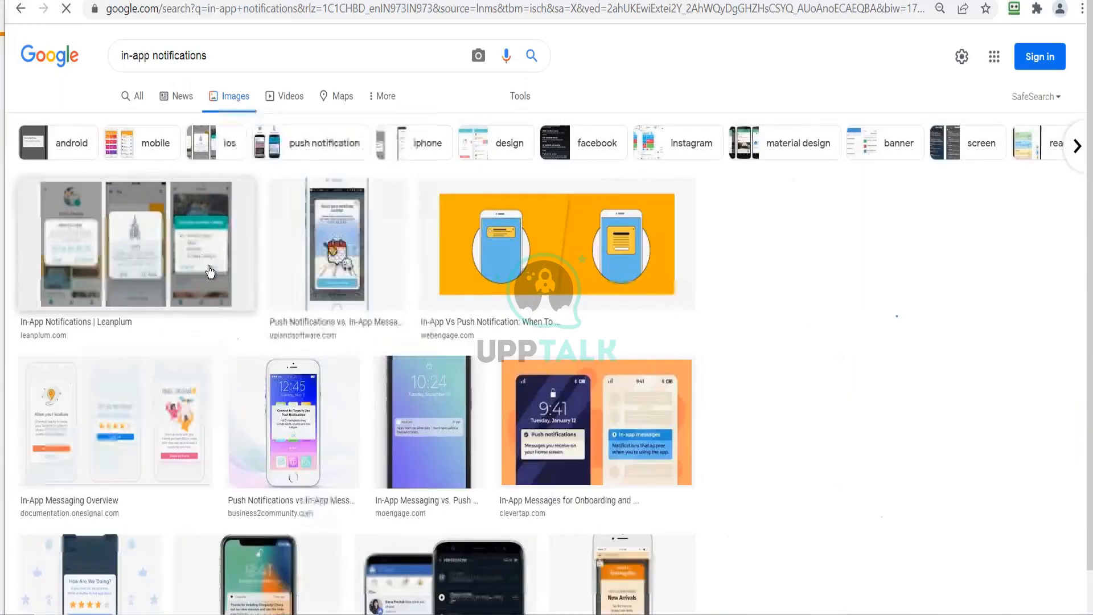
click(159, 266)
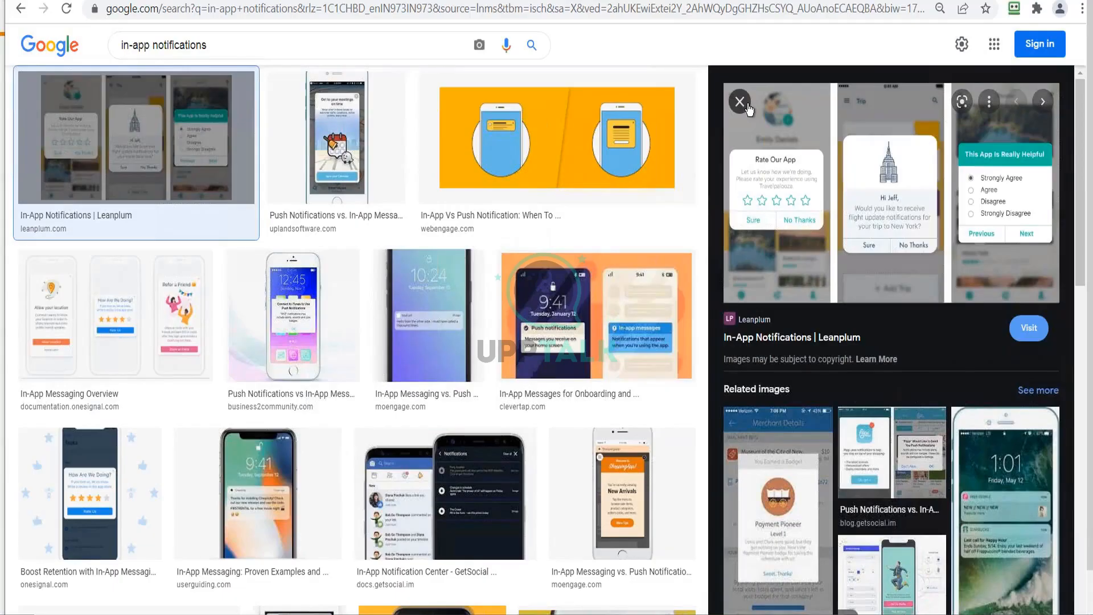
click(740, 102)
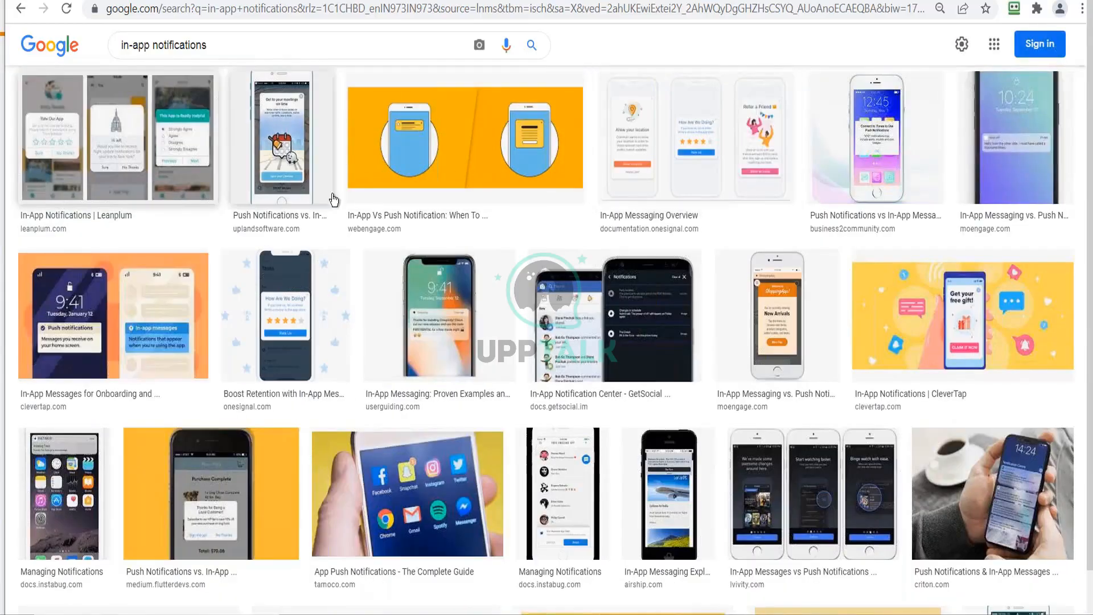
click(576, 329)
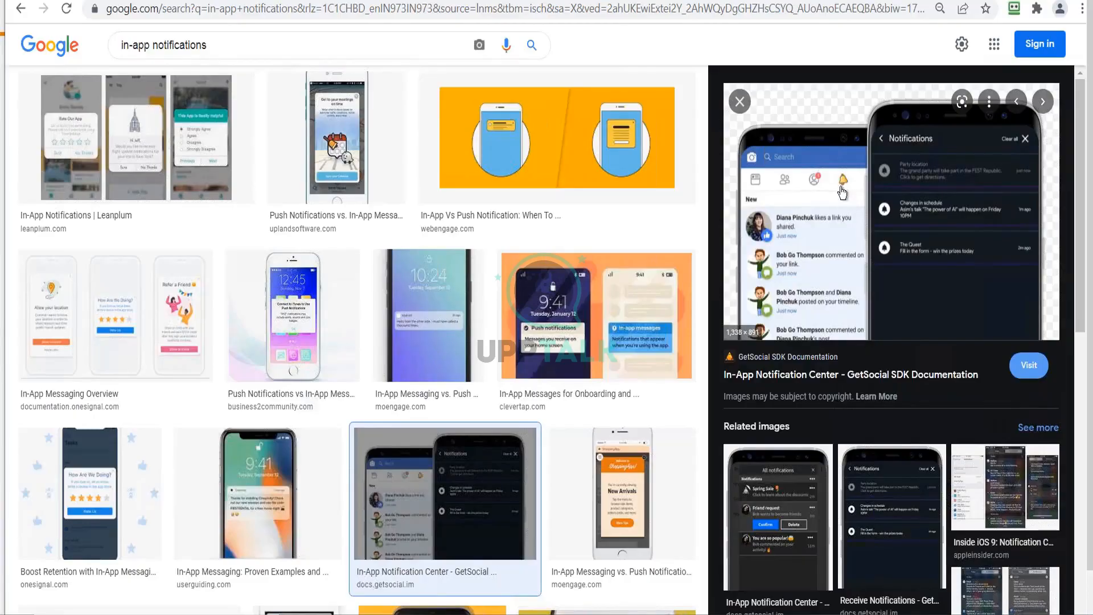
click(739, 101)
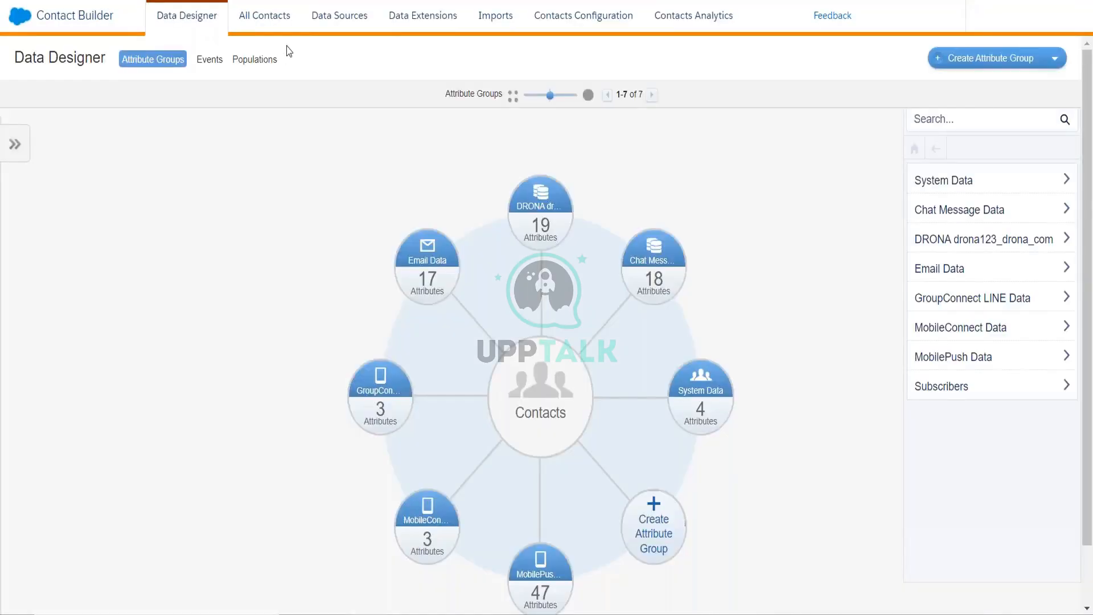
- From All Contacts > Mobile Lists, open the Create List dialog for a new MobileConnect list
click(258, 27)
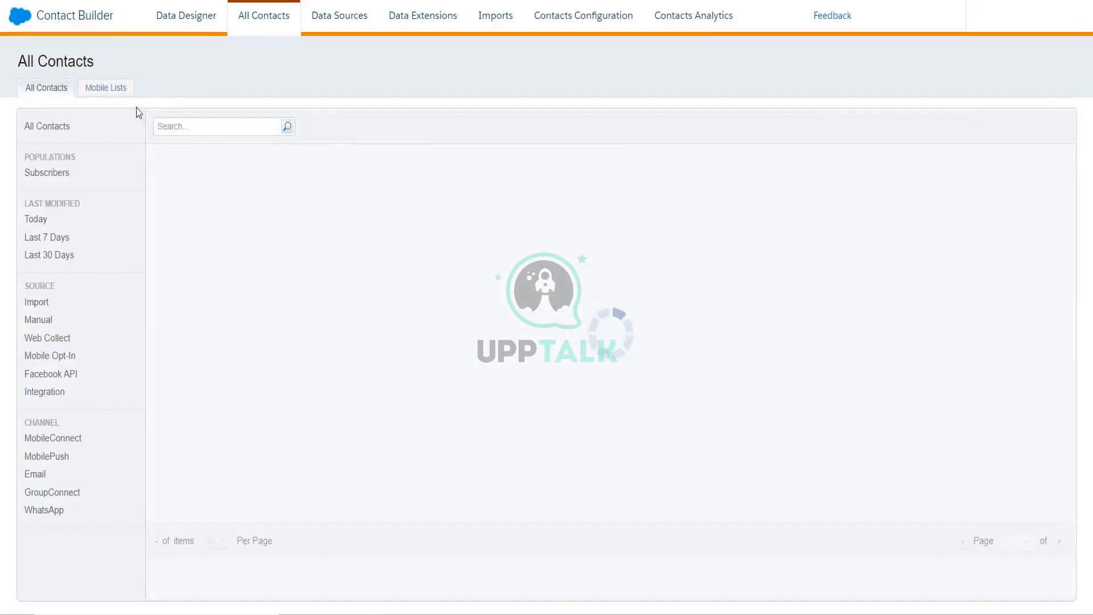
click(106, 87)
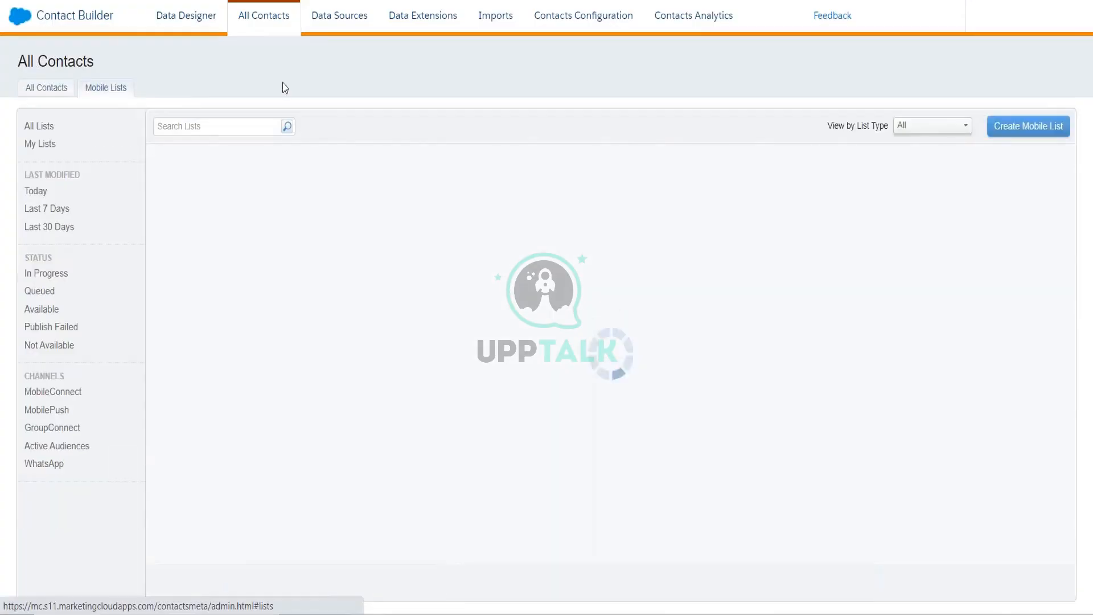
click(1032, 130)
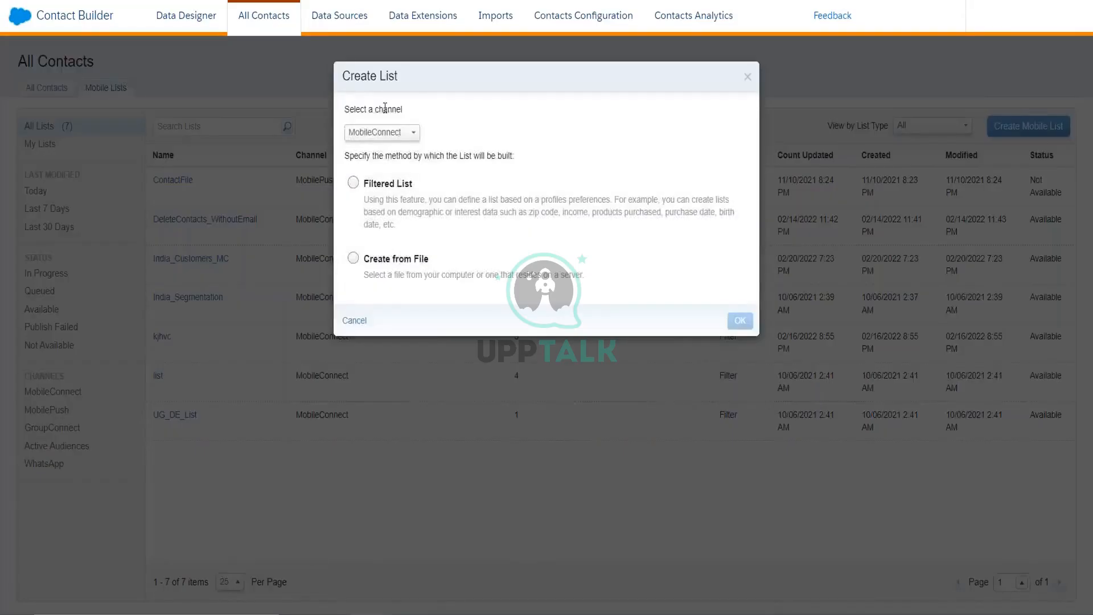
- Keep MobileConnect as the list channel, choose Filtered List, and confirm
click(389, 135)
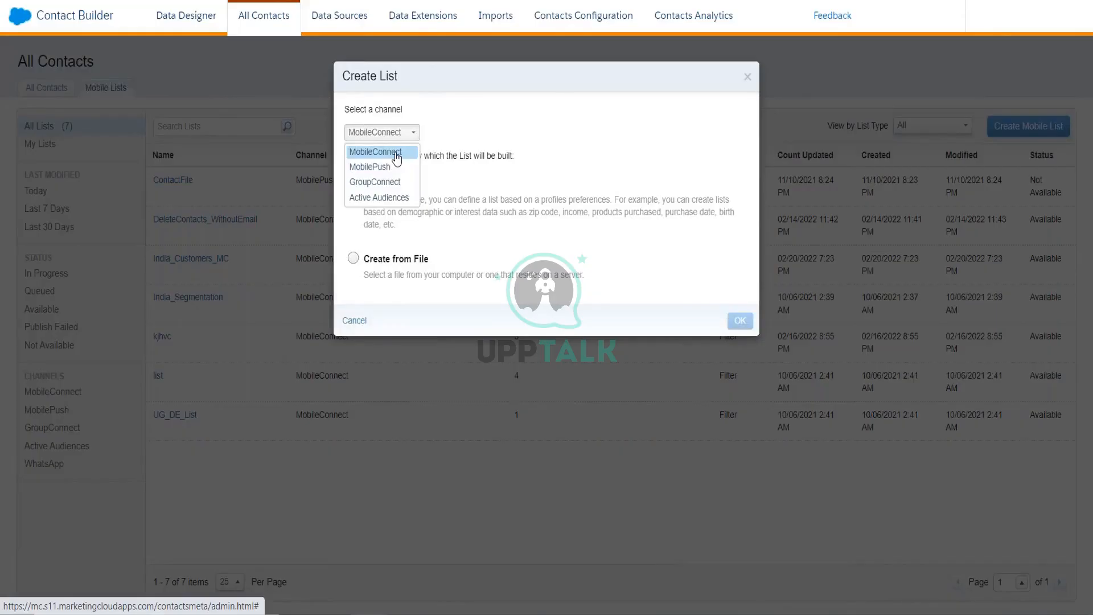
click(396, 153)
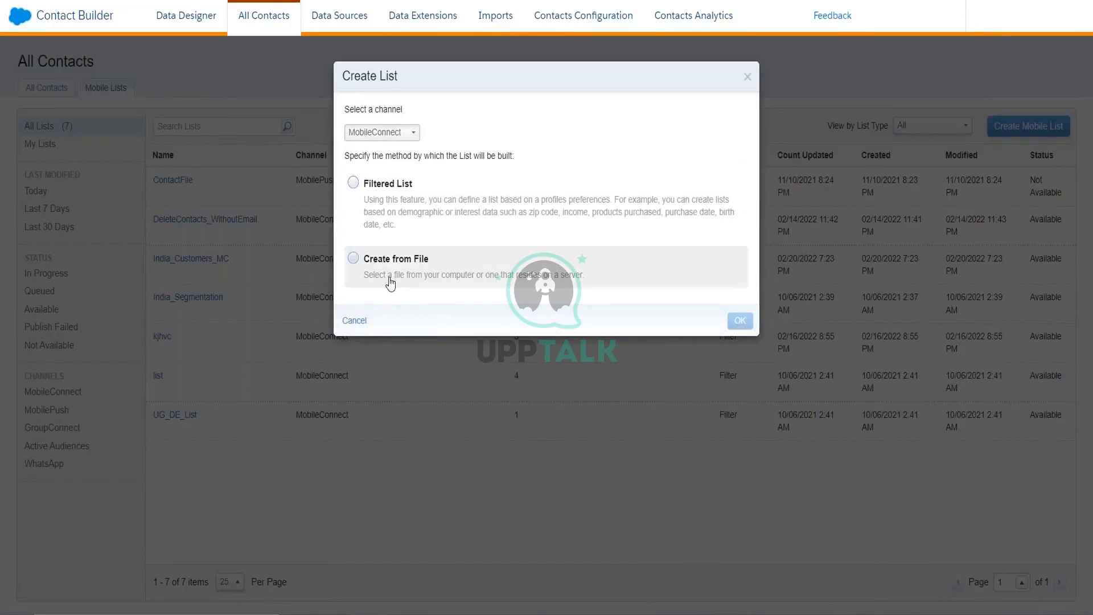
click(416, 222)
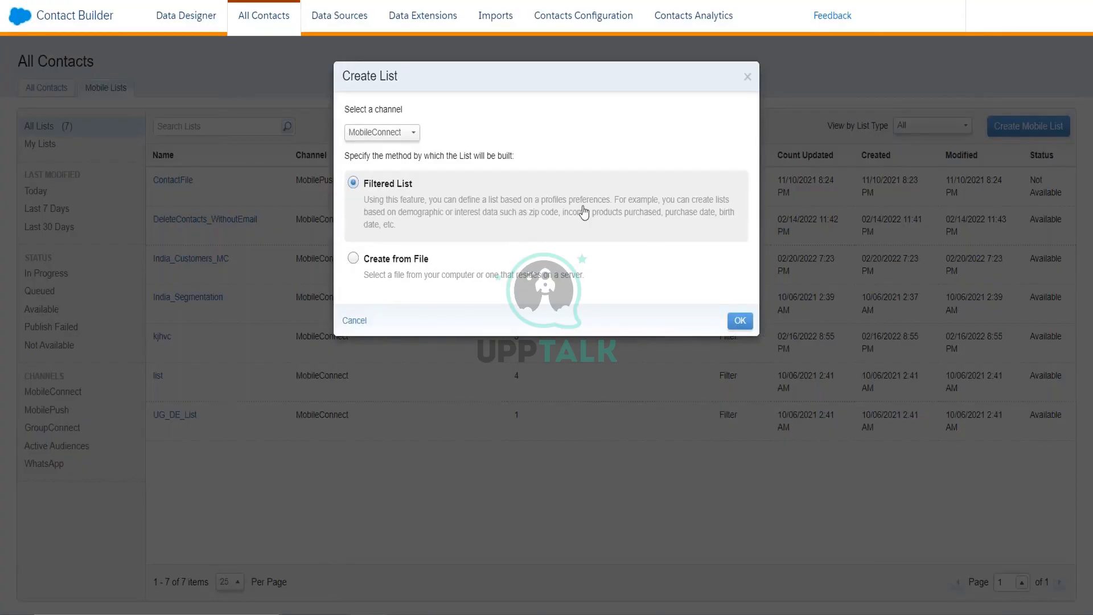
click(740, 320)
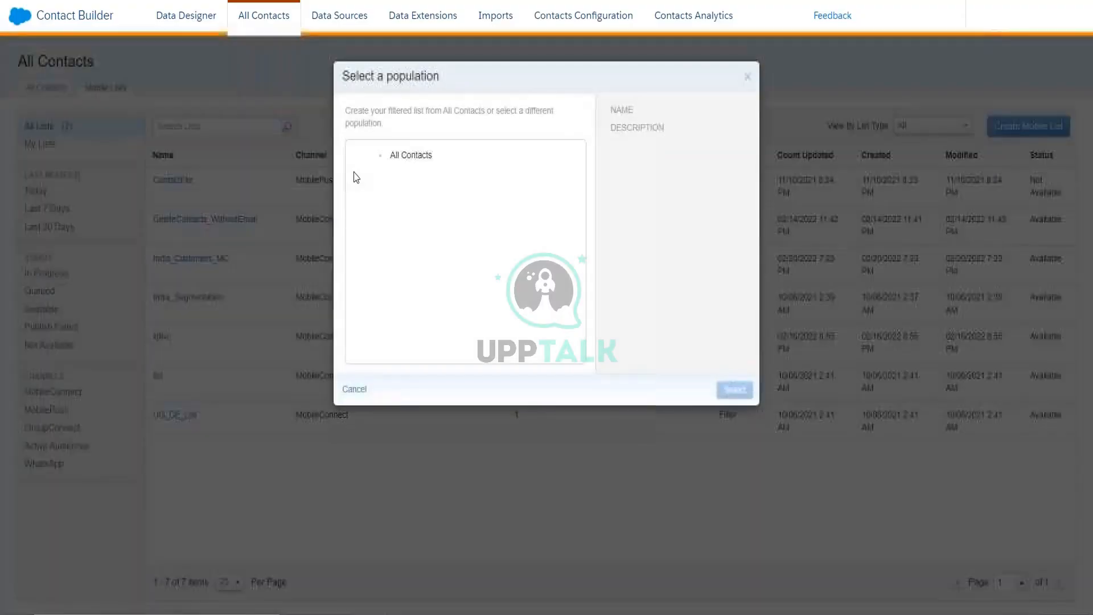
- Use All Contacts as the population, view the MobileConnect Demographics attributes, then cancel the filtered list
click(392, 158)
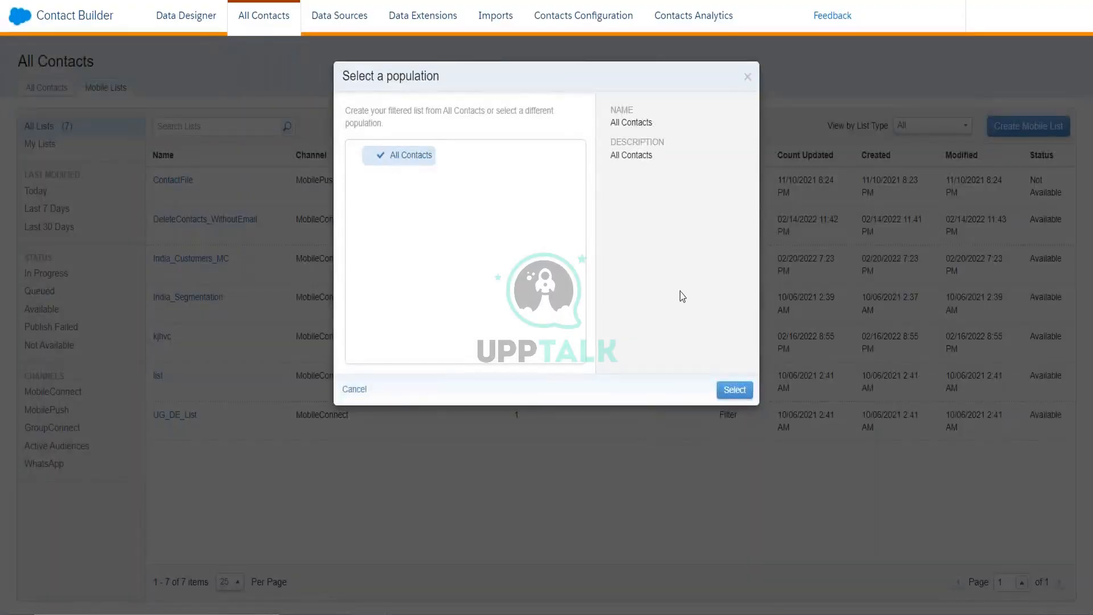
click(729, 391)
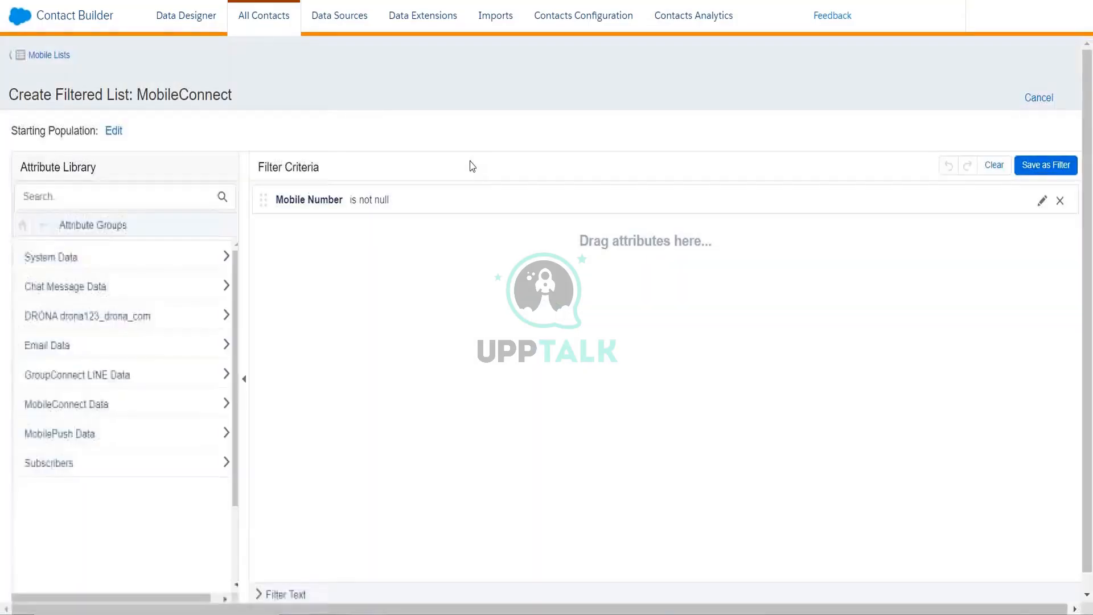
click(60, 405)
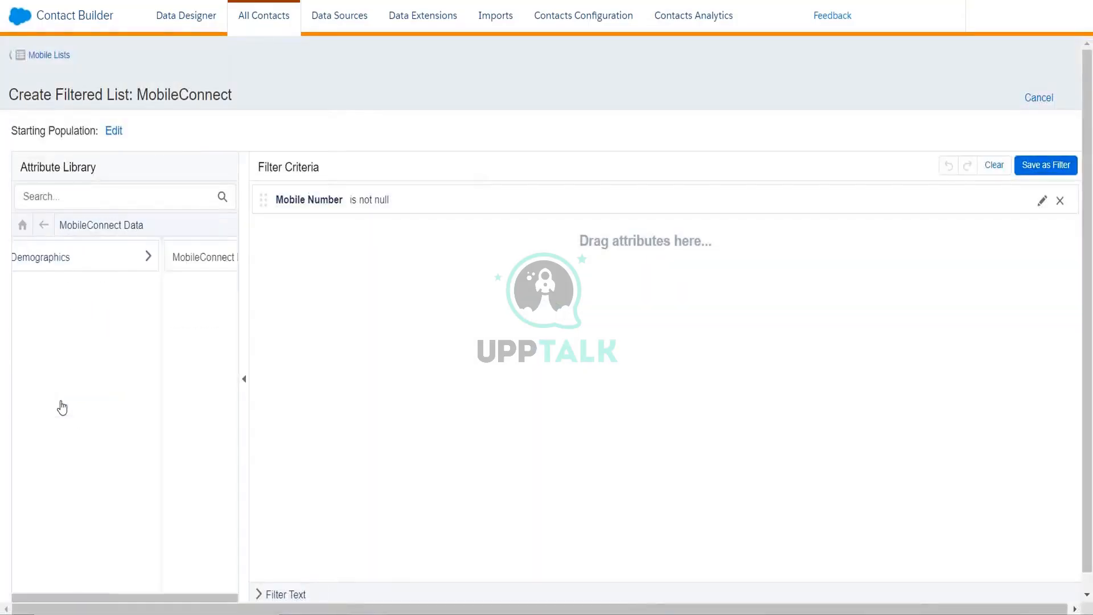
click(116, 263)
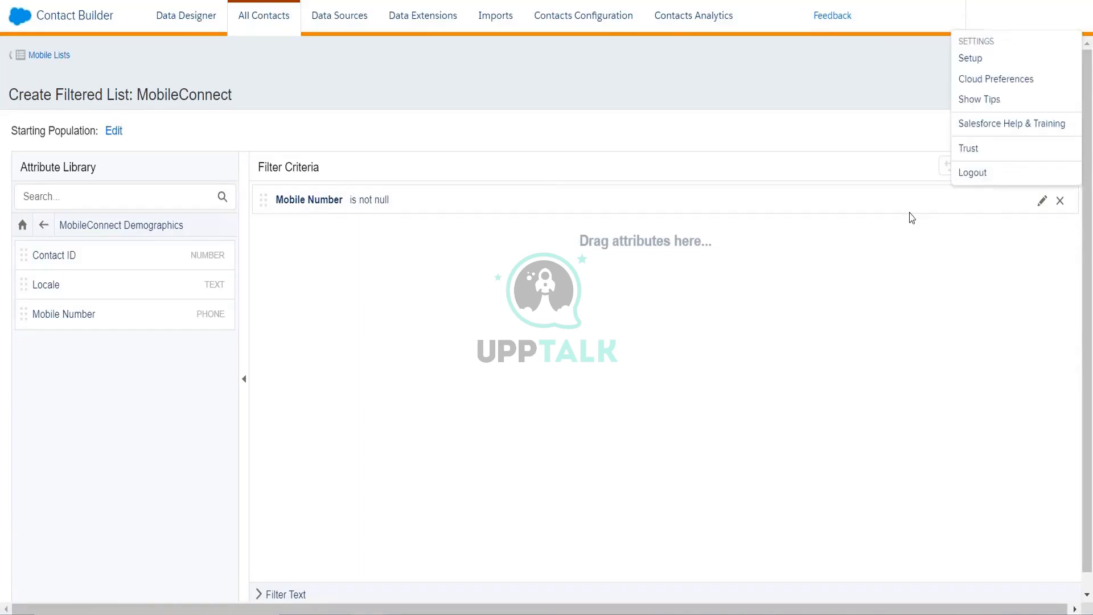
click(1042, 99)
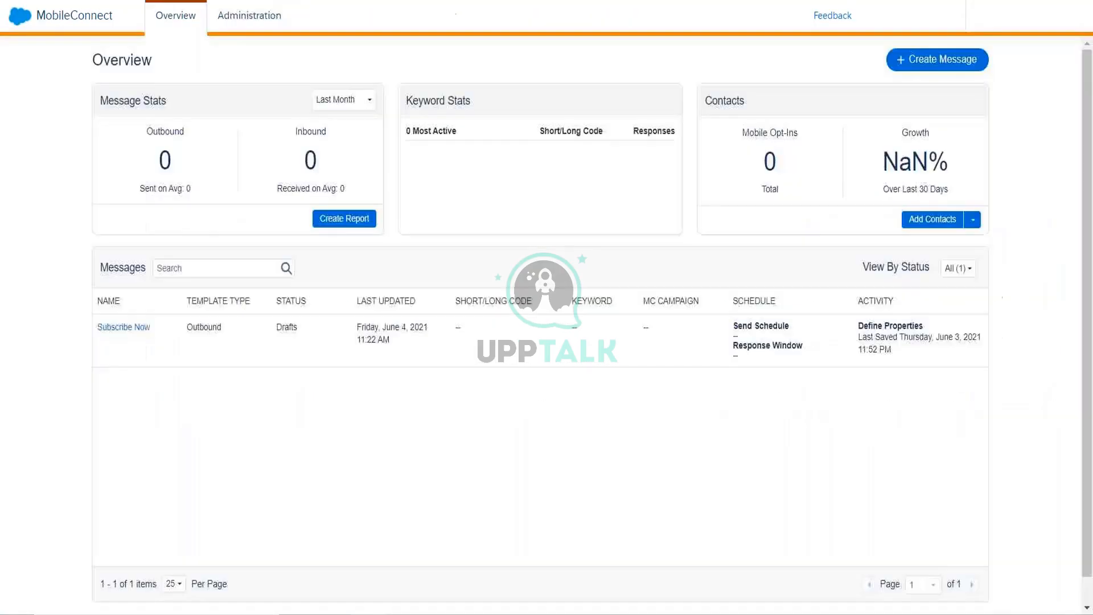
- Switch to the SFMC Training-TOC workbook, add blank Sheet5, and select cell D3
click(252, 17)
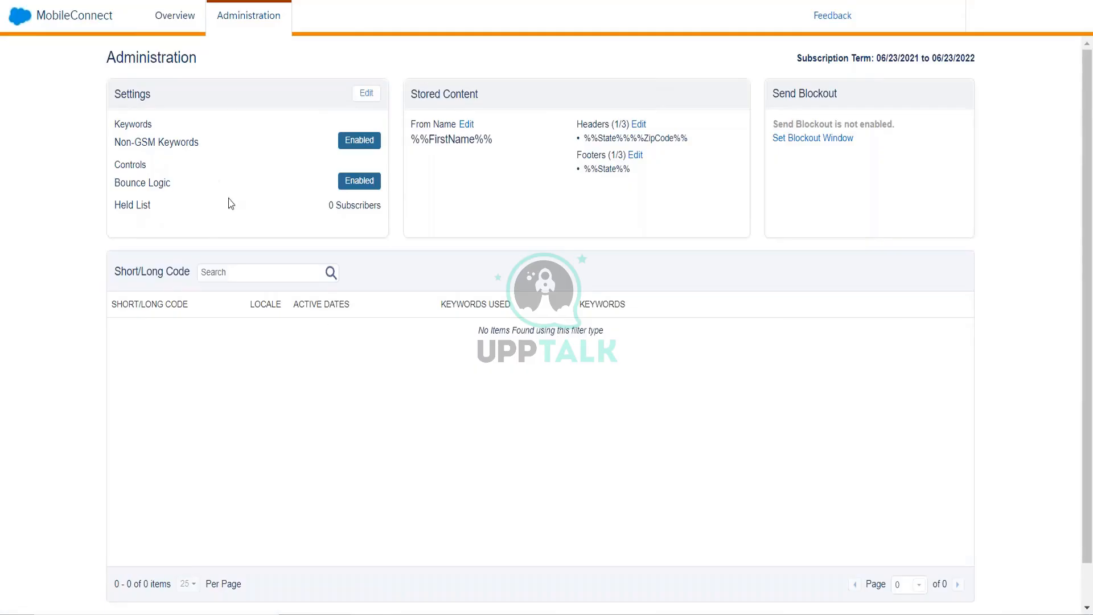
click(432, 603)
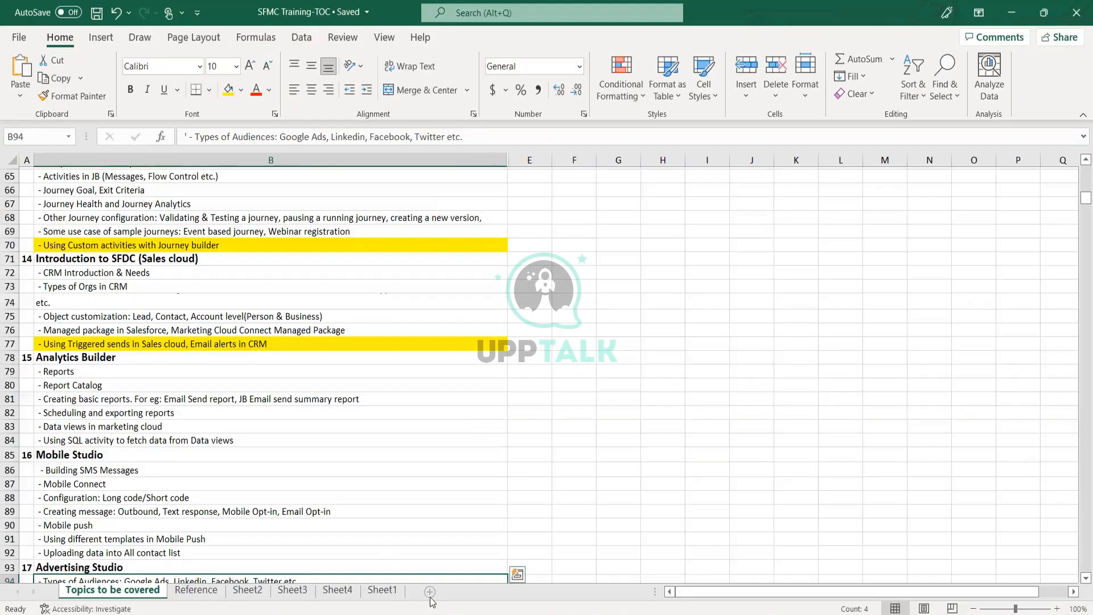
click(430, 592)
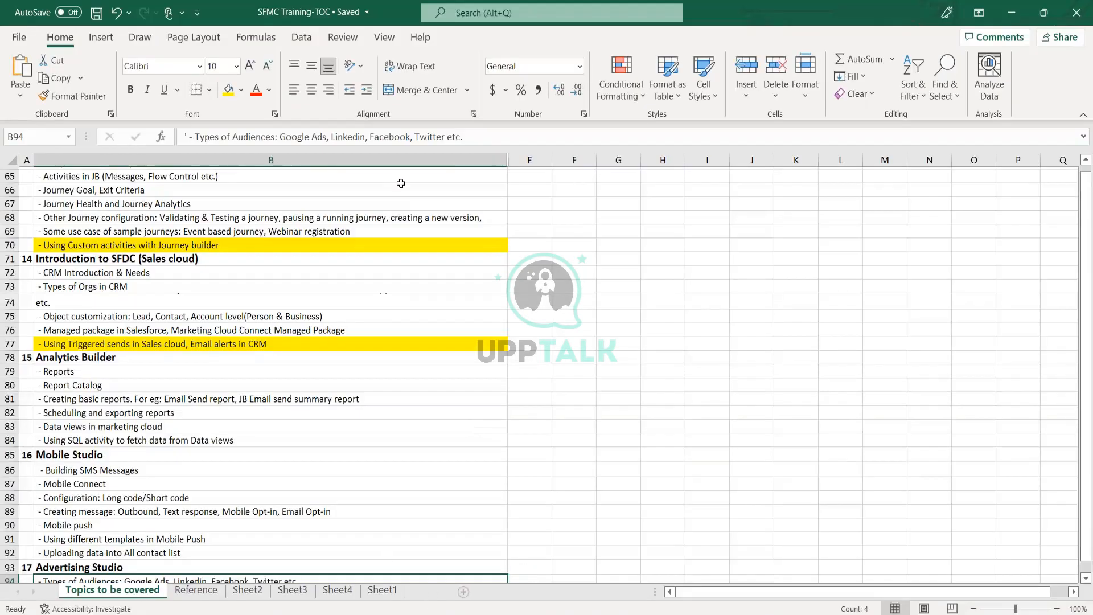
click(192, 203)
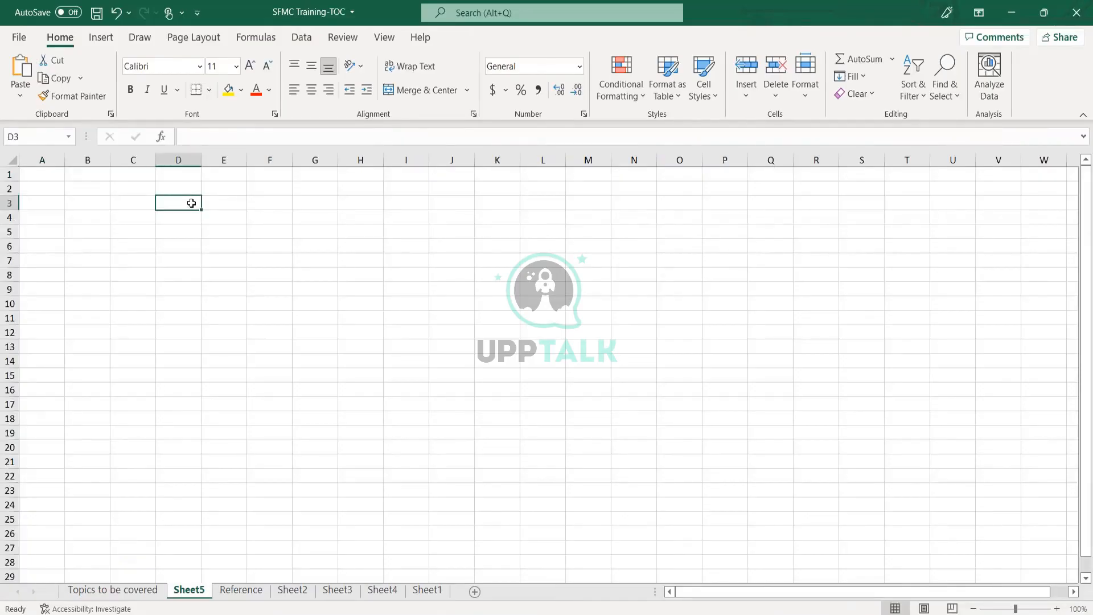
- Enter the headings ShortCode in D3 and LongCode in H3
text(ShortCode)
key(Return)
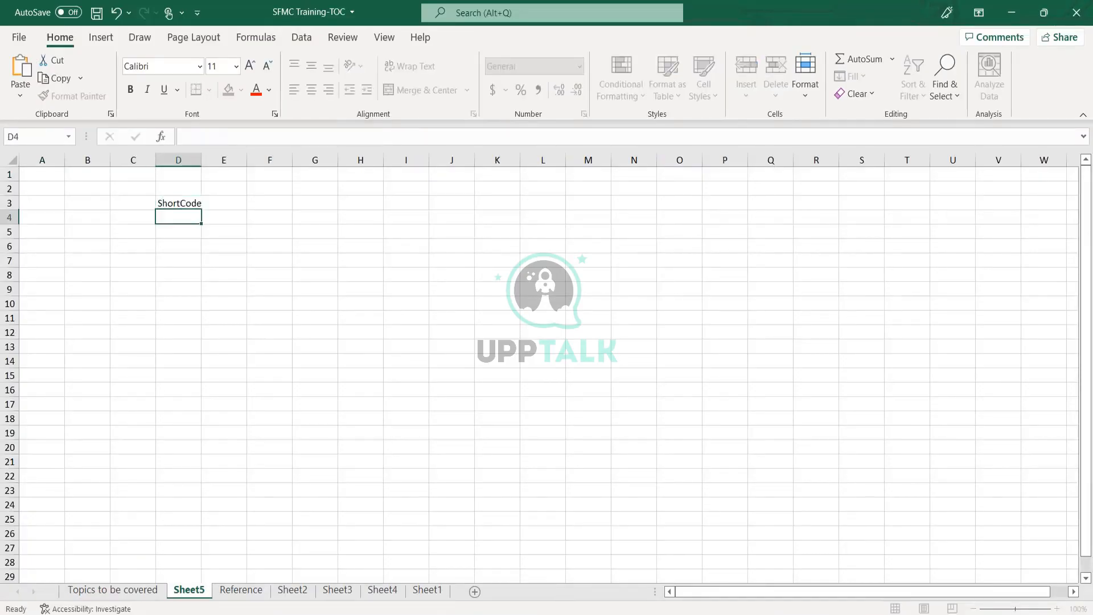
key(Up)
key(Right)
key(Right)
key(Right)
key(Right)
text(L)
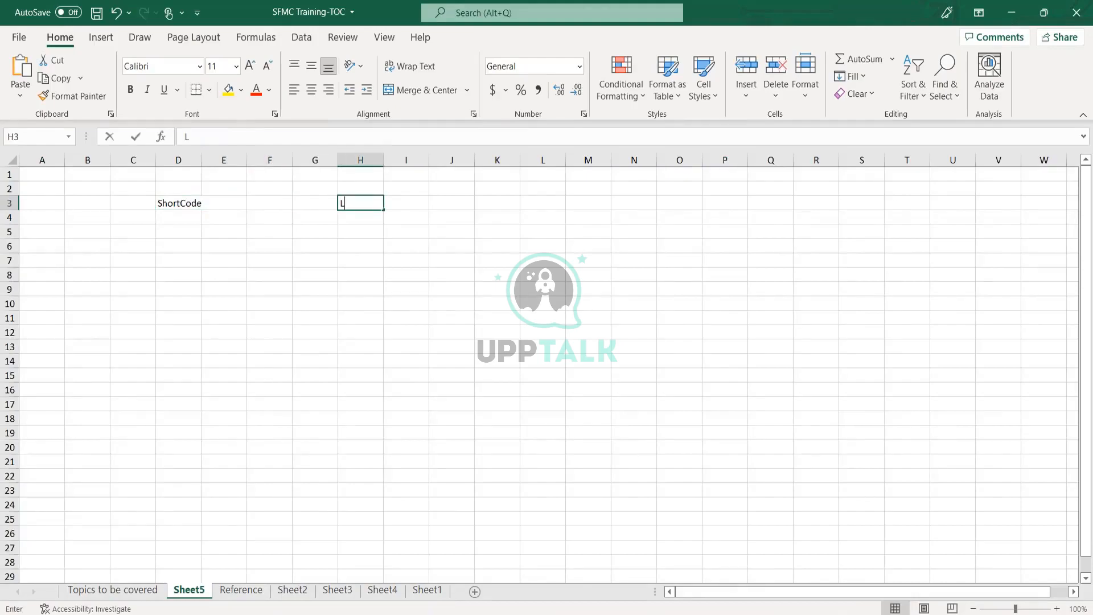
text(ongCd)
key(BackSpace)
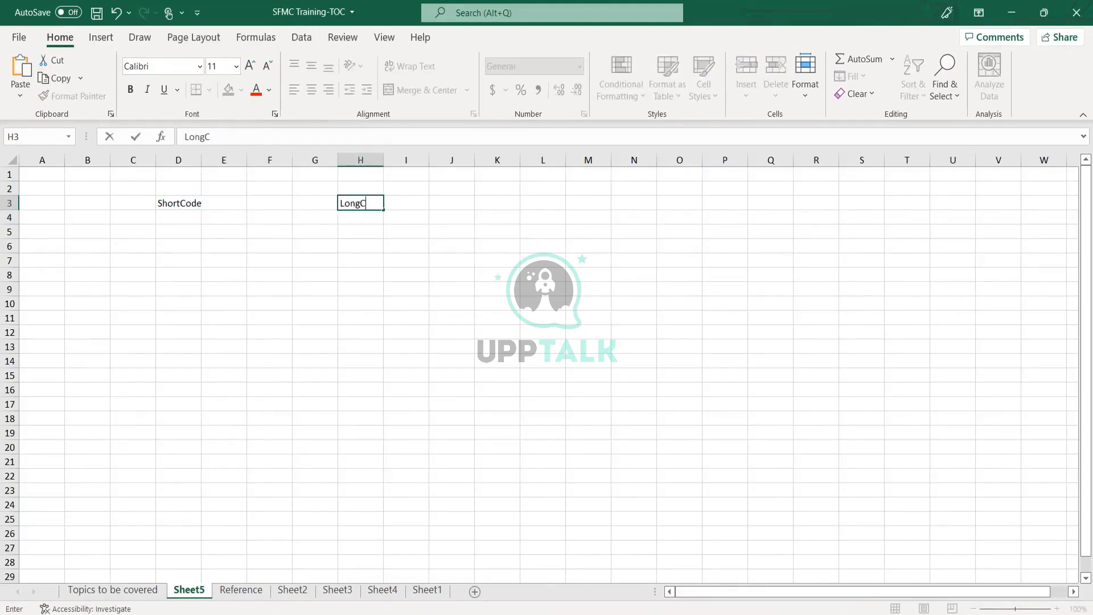
text(ode)
key(Return)
- Enter the sample long-code number in cell H5 under LongCode
key(Left)
key(Left)
key(Left)
key(Left)
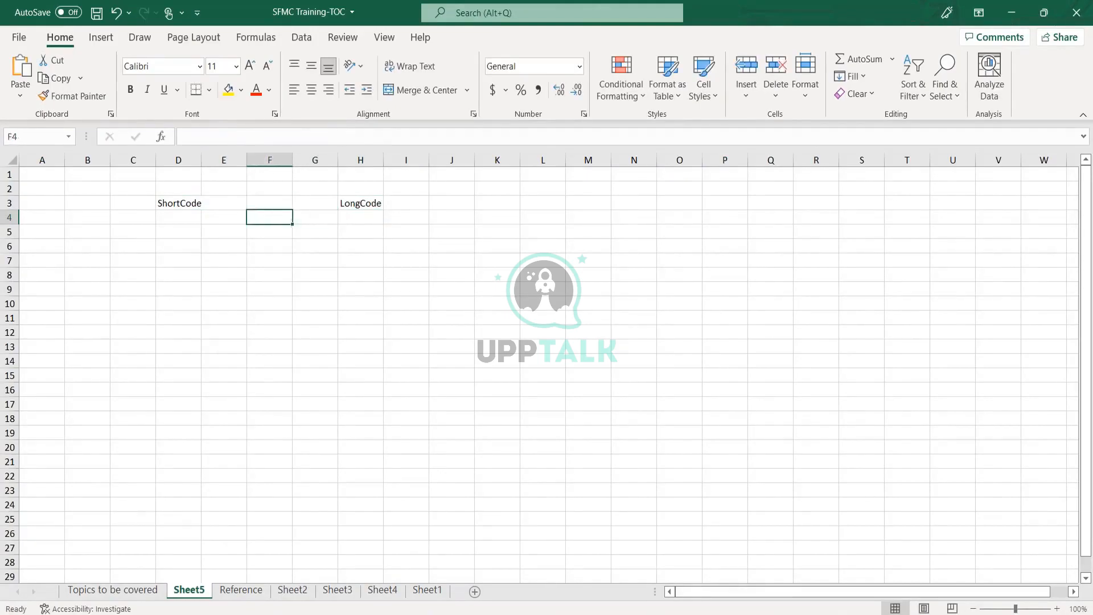
key(Down)
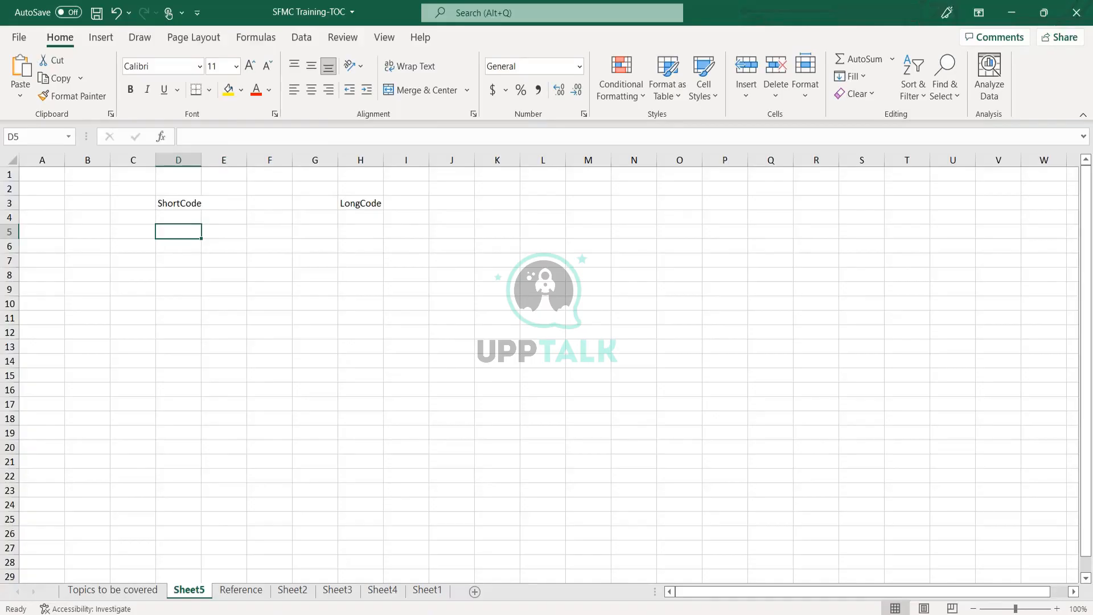
key(Up)
key(Up)
key(Down)
key(Down)
key(Down)
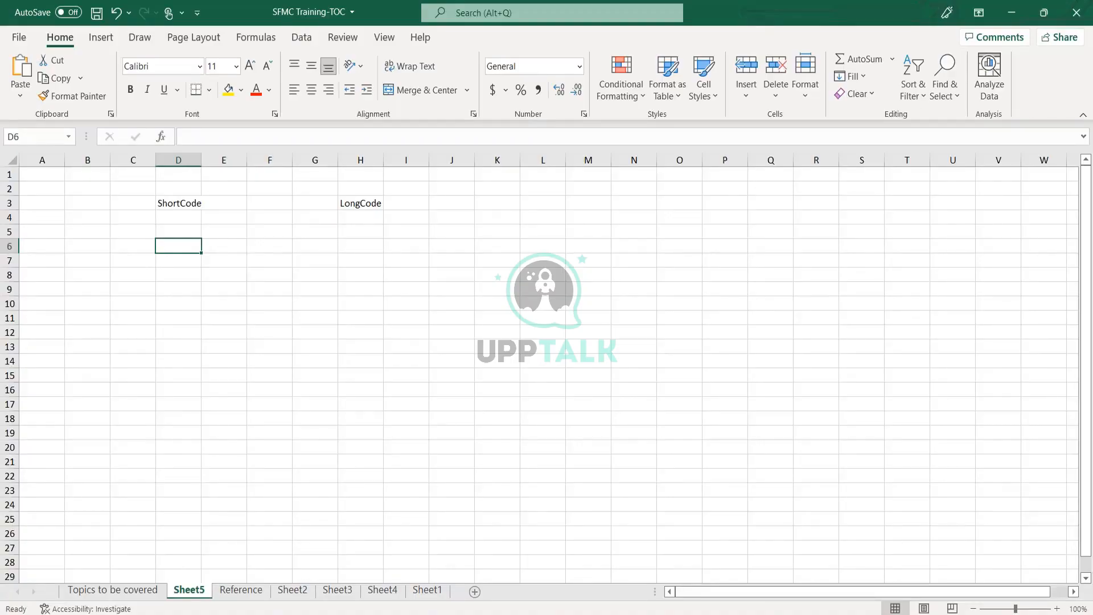
key(Right)
key(Right)
key(Right)
key(Right)
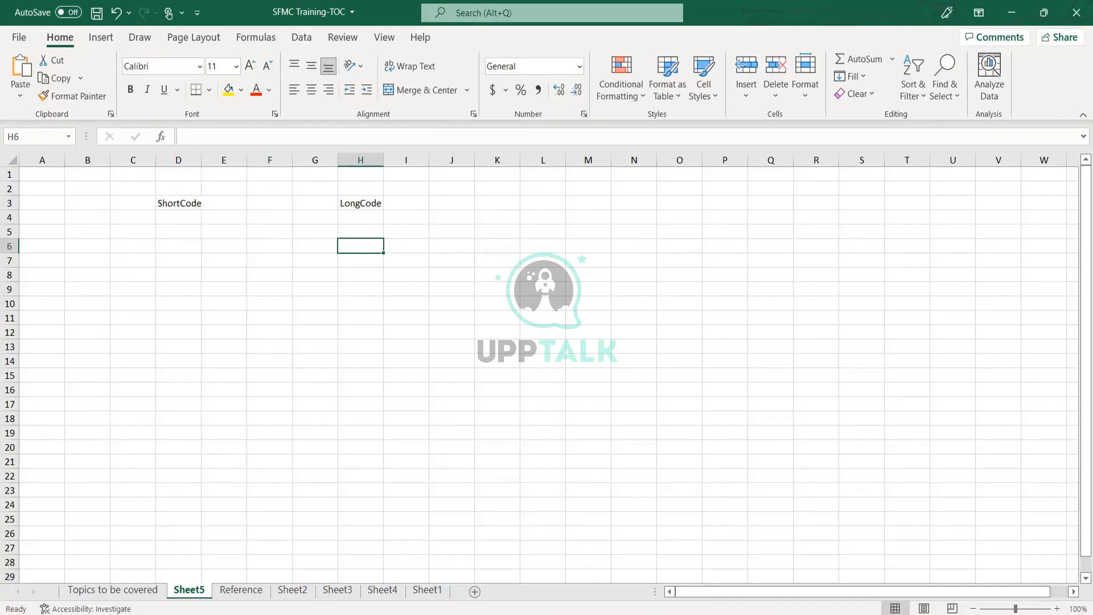
key(Home)
key(Right)
key(End)
key(Left)
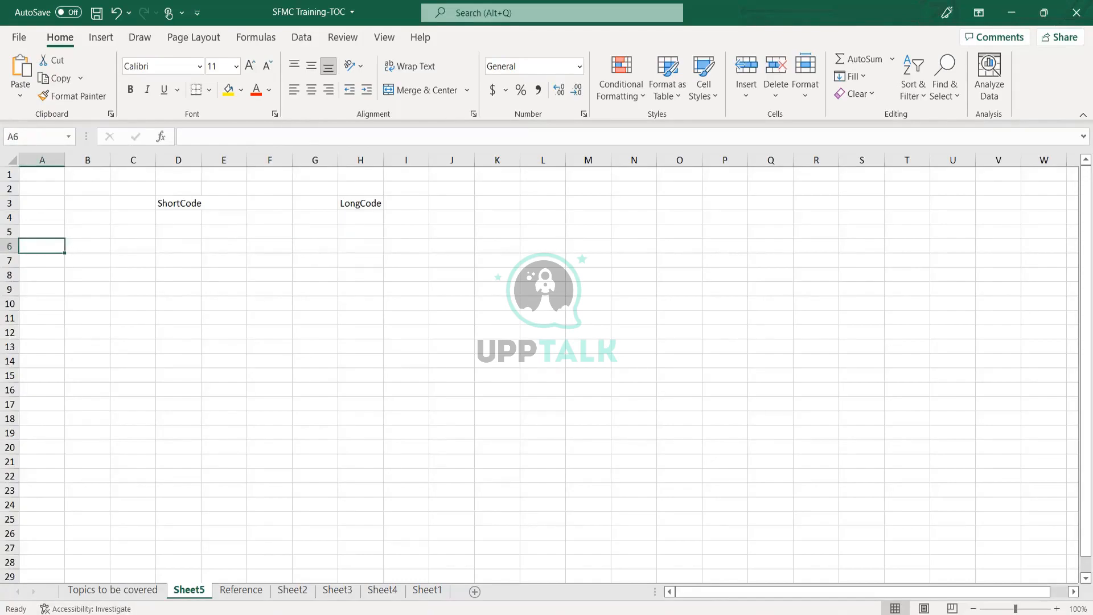
key(Right)
key(Right)
key(Right)
key(Right)
key(Right)
key(Right)
key(Right)
key(Up)
key(F2)
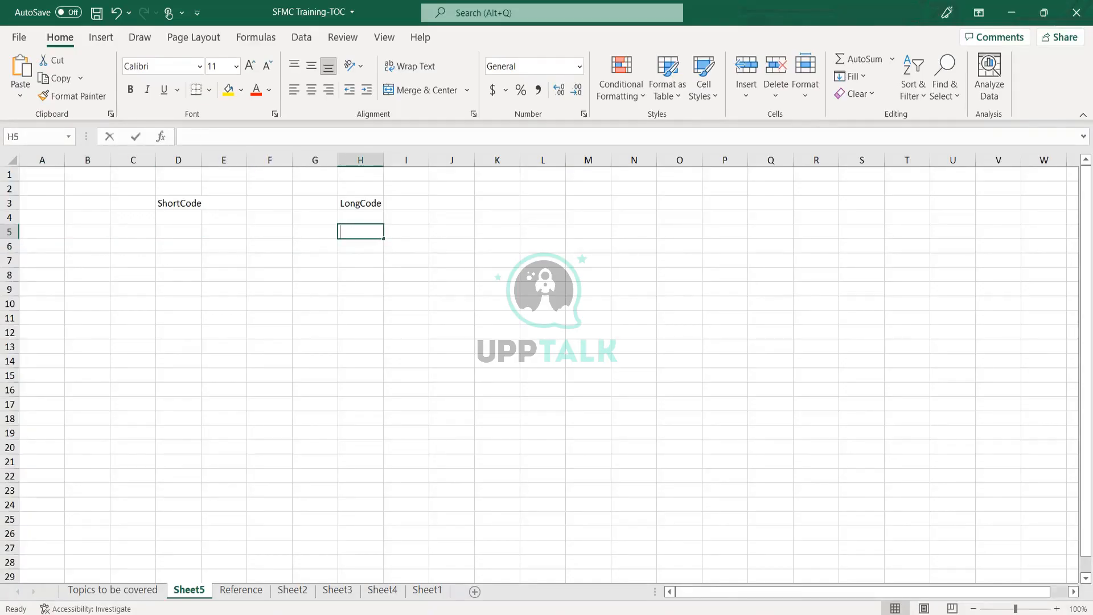
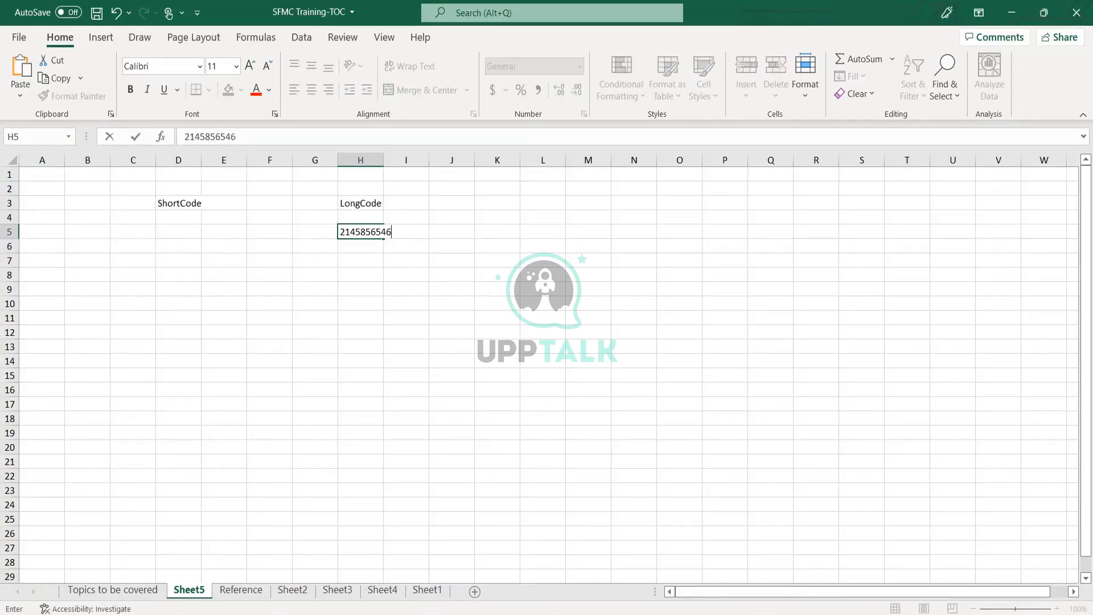
key(Return)
- Enter 162 in cell J5 beside the long-code number
key(Up)
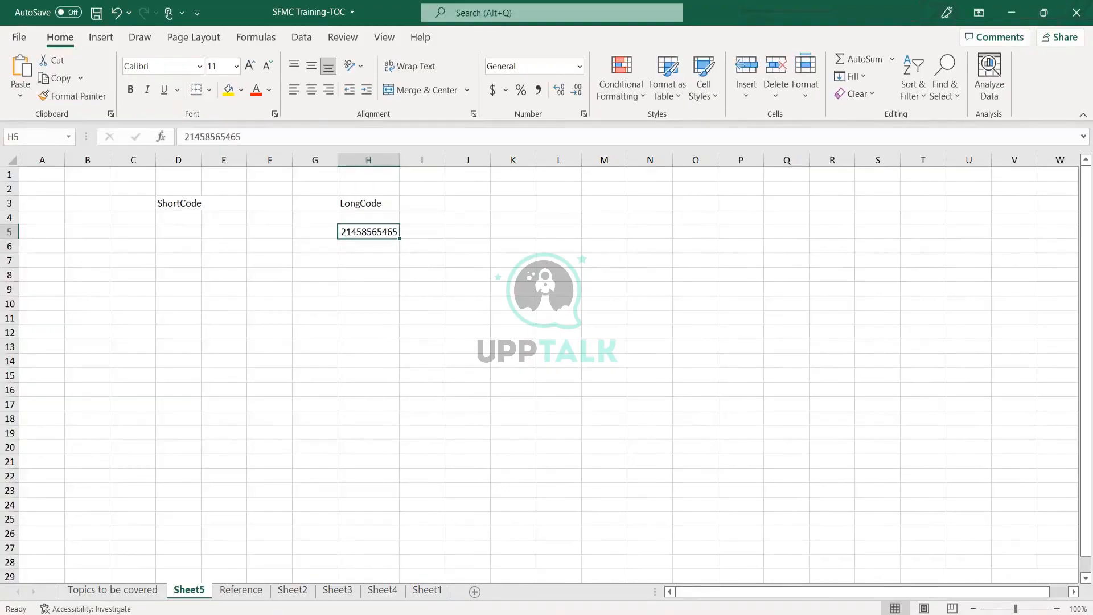
key(Right)
key(Left)
key(Right)
key(Left)
key(Up)
key(Up)
key(Down)
key(Down)
key(Right)
key(Right)
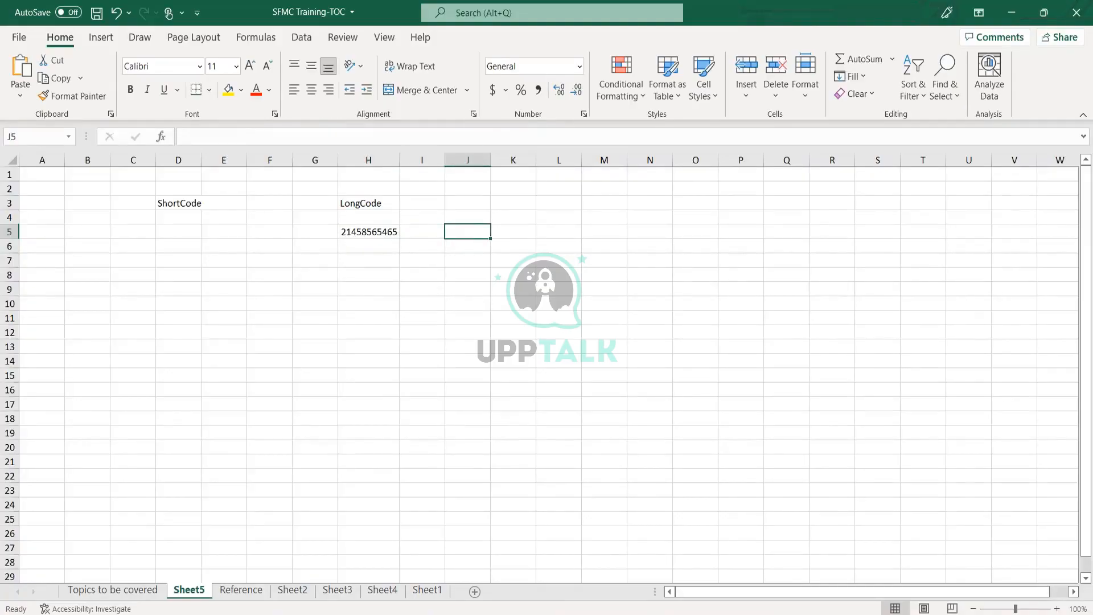
text(16)
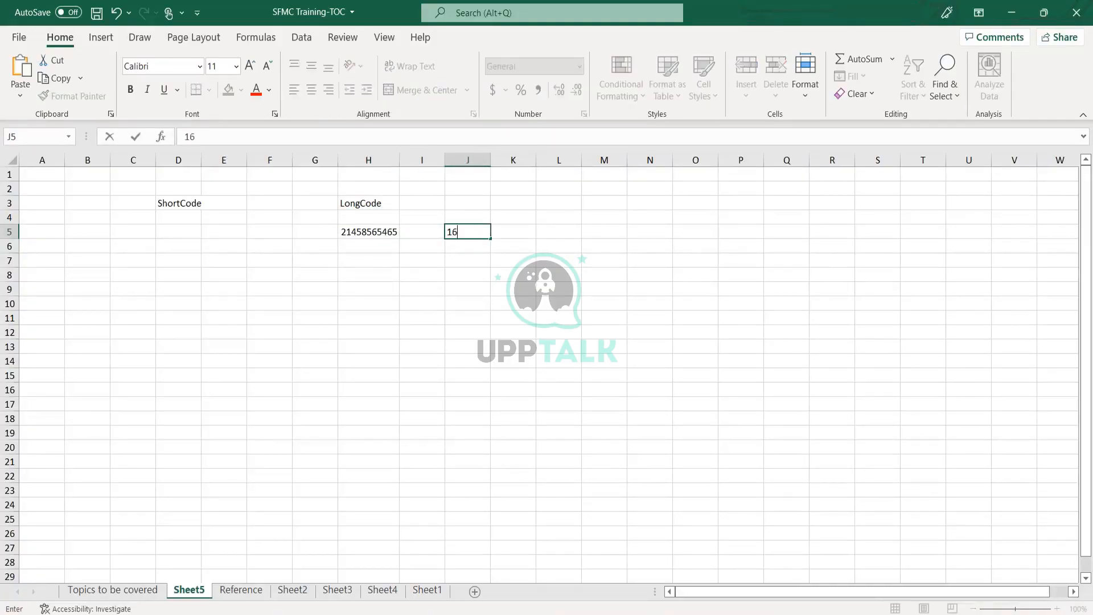
text(2)
key(Return)
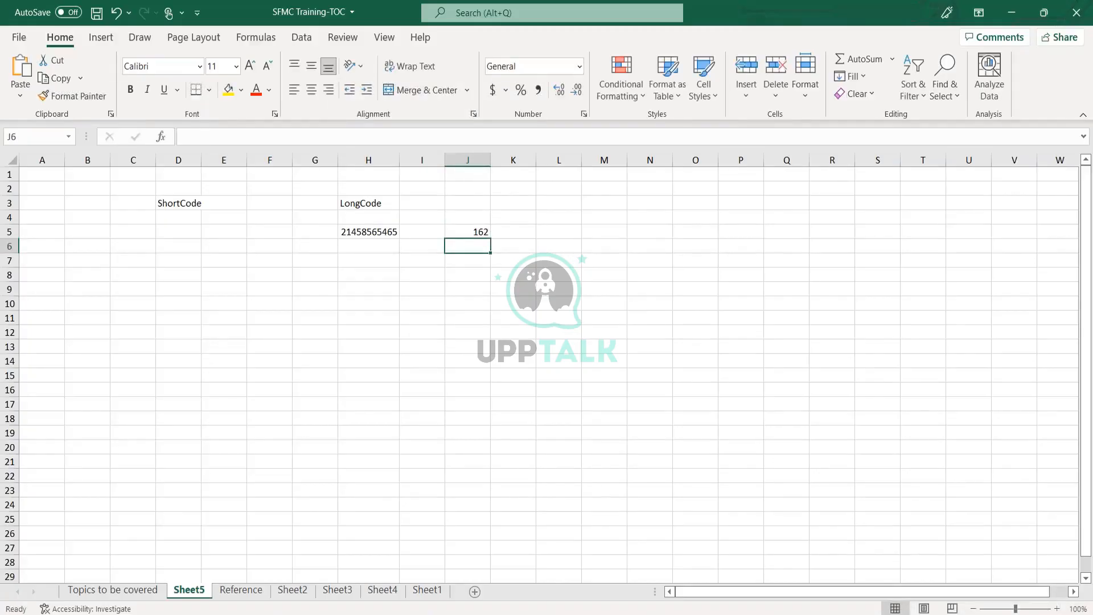
- Enter 1500 USD in cell I3 next to the LongCode heading
key(Up)
key(Left)
key(Left)
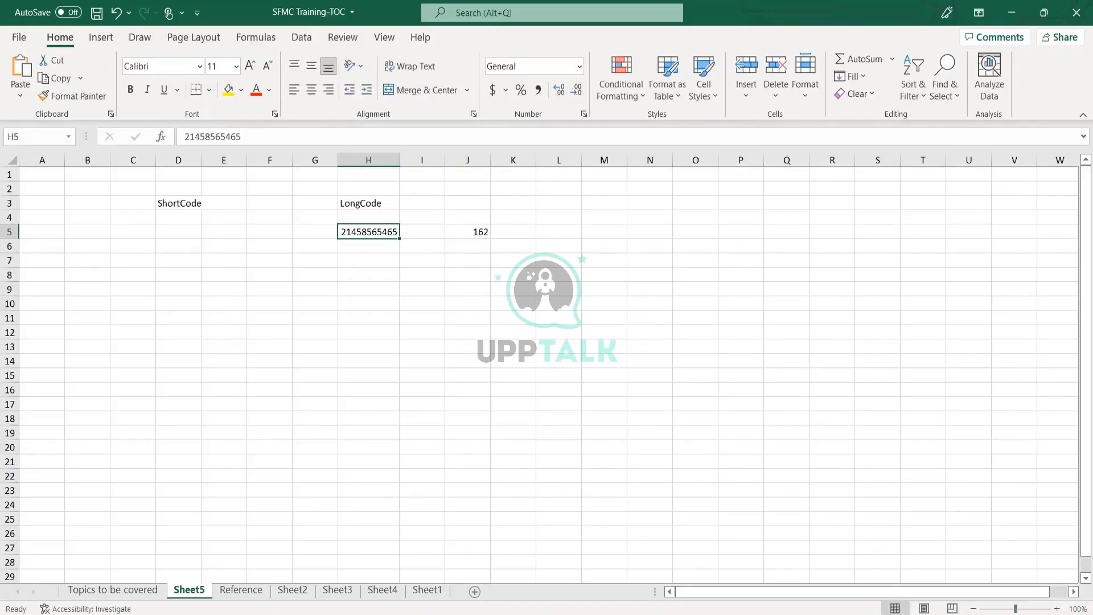
key(Right)
key(Right)
key(Left)
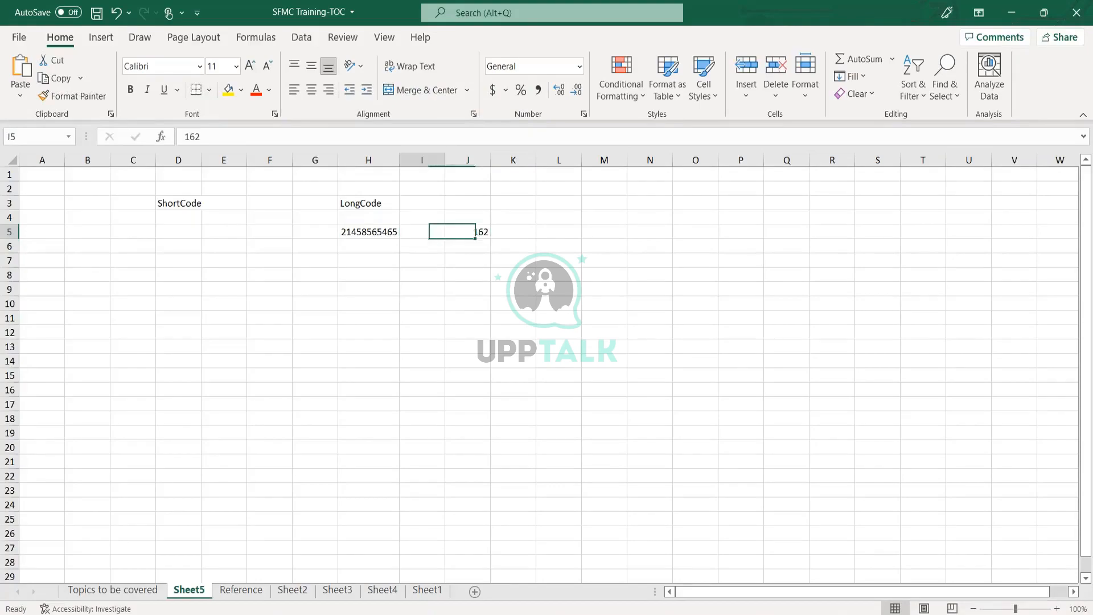
key(Left)
key(Up)
key(Right)
key(Up)
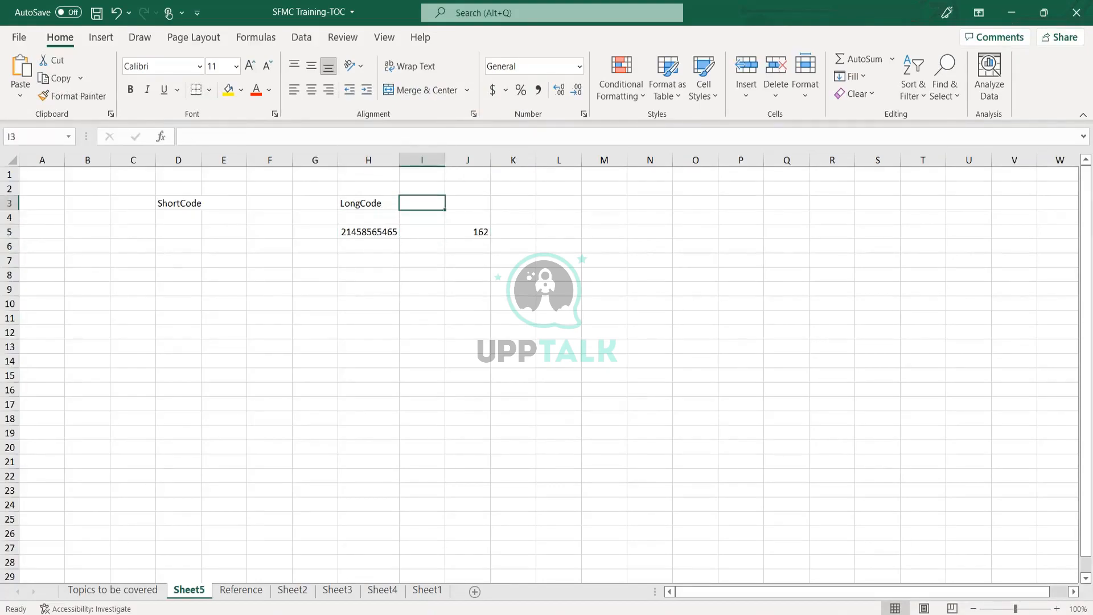
text(150)
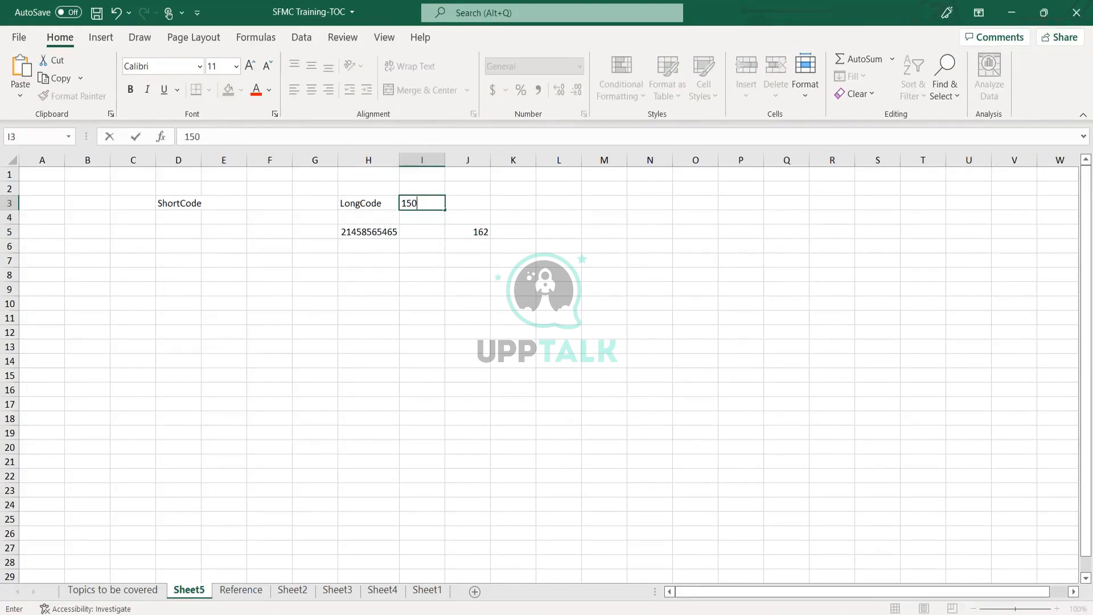
text(0 USD)
key(Return)
key(Left)
key(Up)
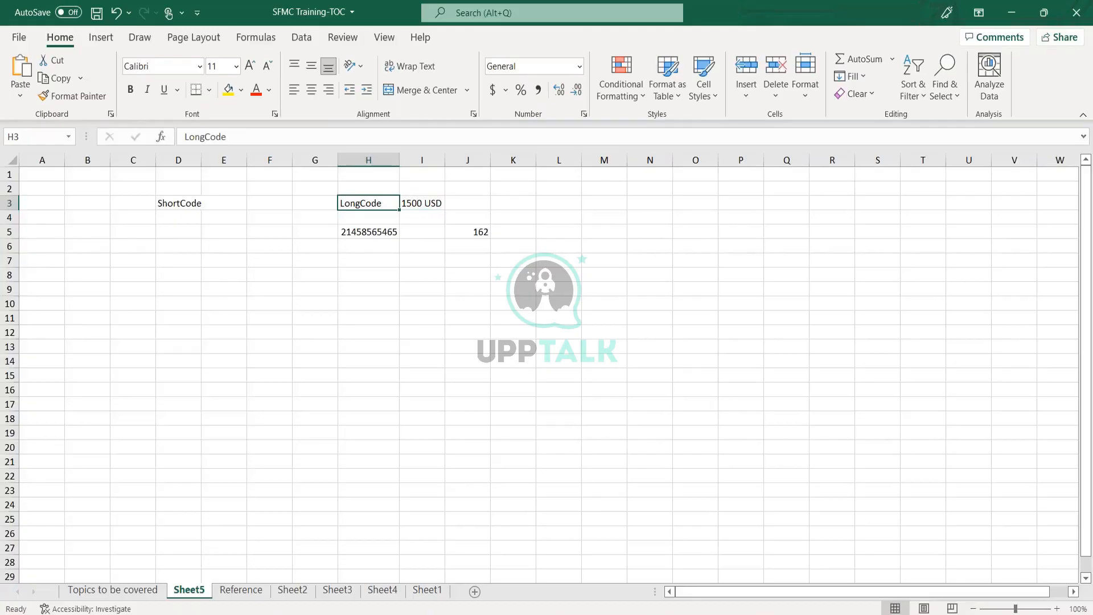
key(Right)
key(Down)
key(Left)
key(Down)
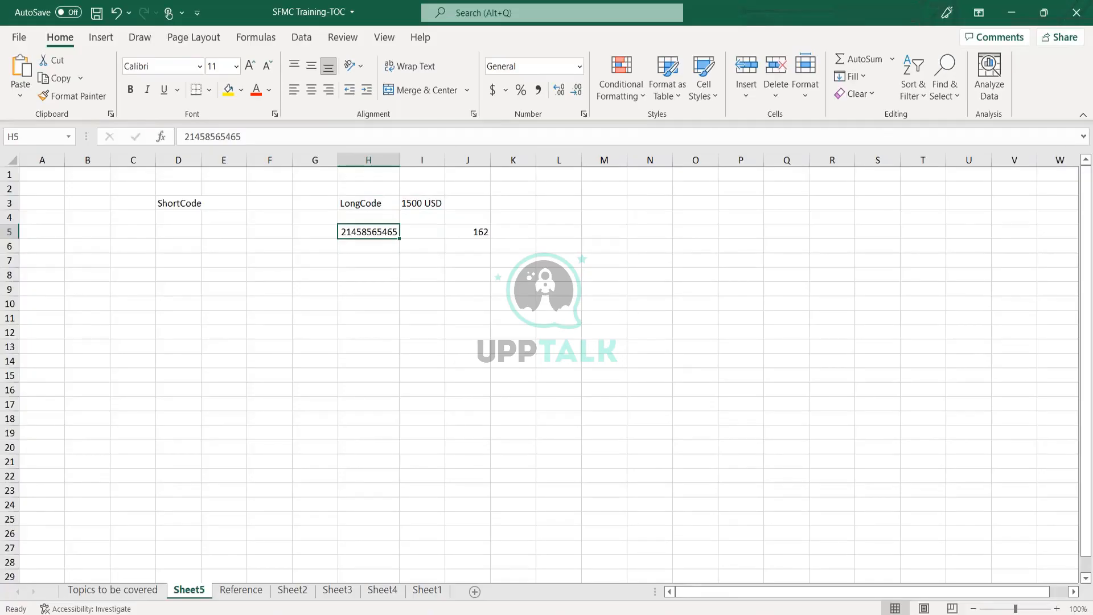
key(Down)
key(Down)
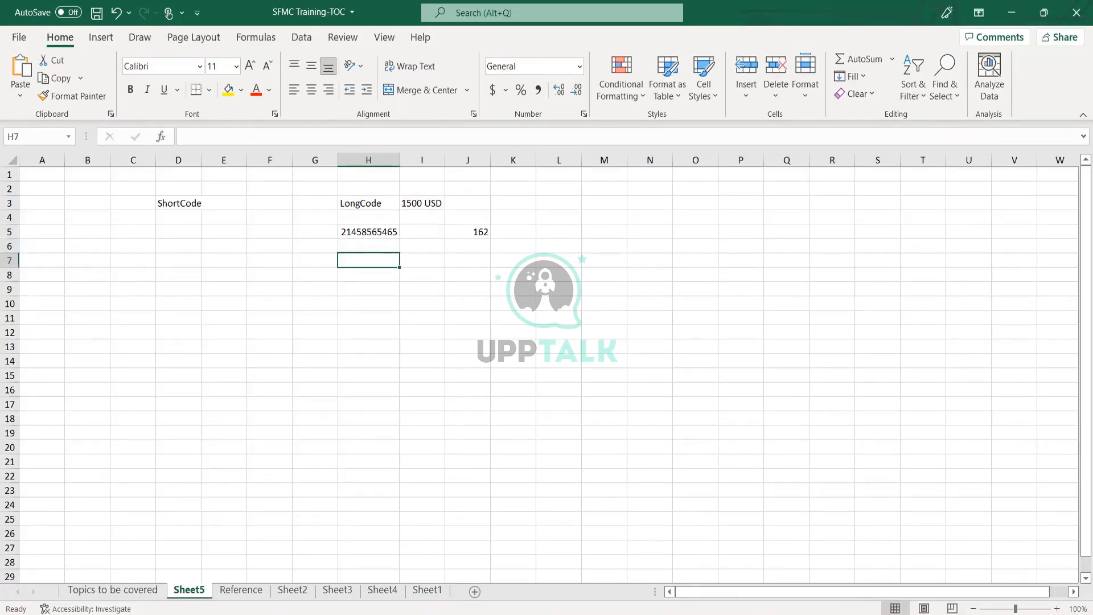
- Type 0.45 into cell H7 on Sheet5
text(0.45)
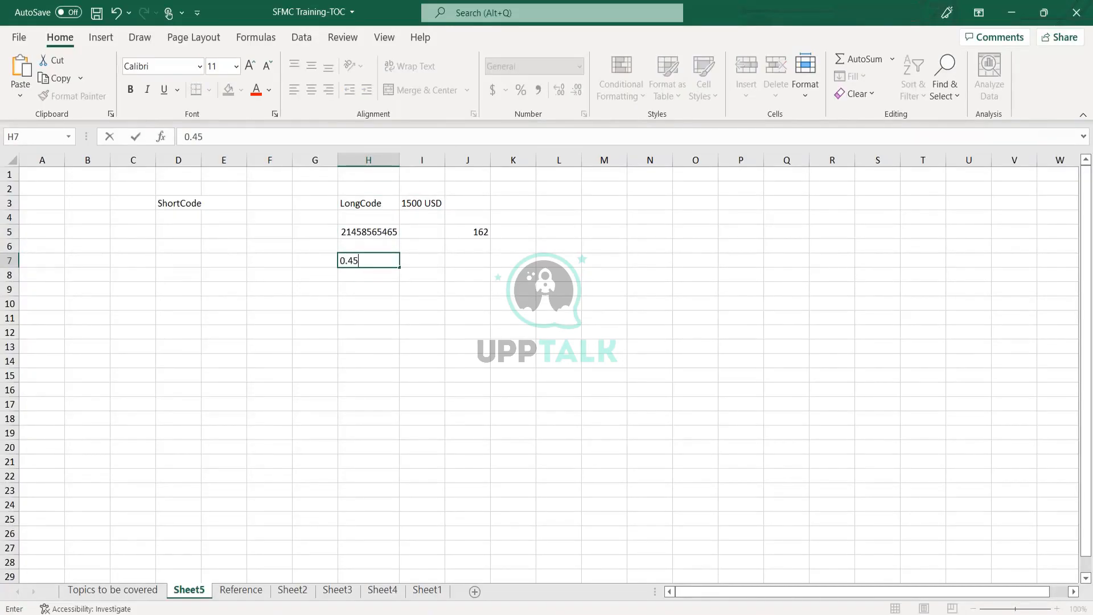
key(Return)
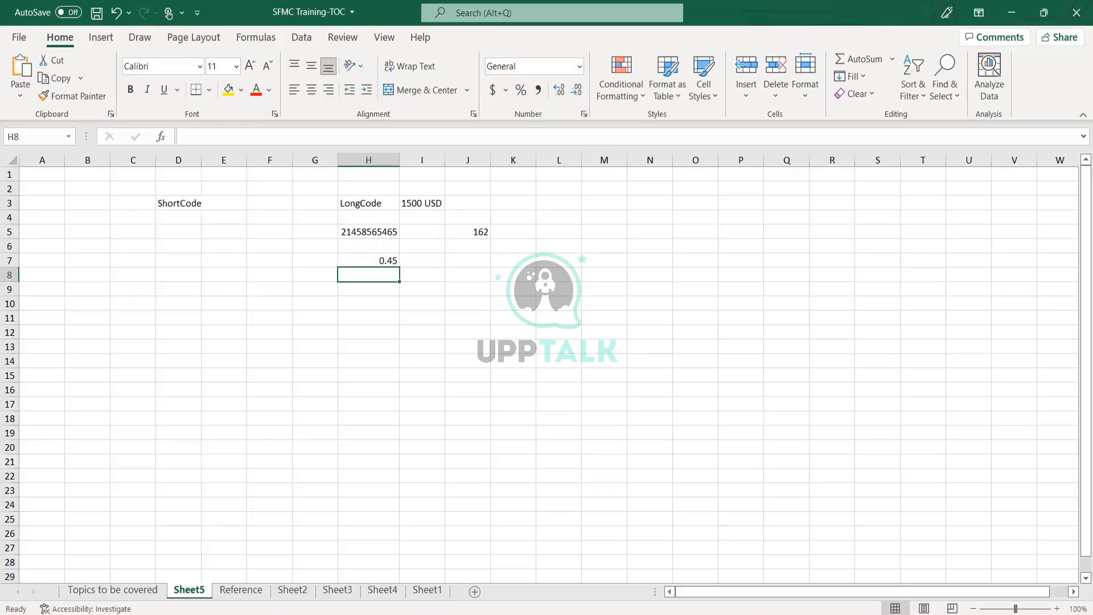
key(Up)
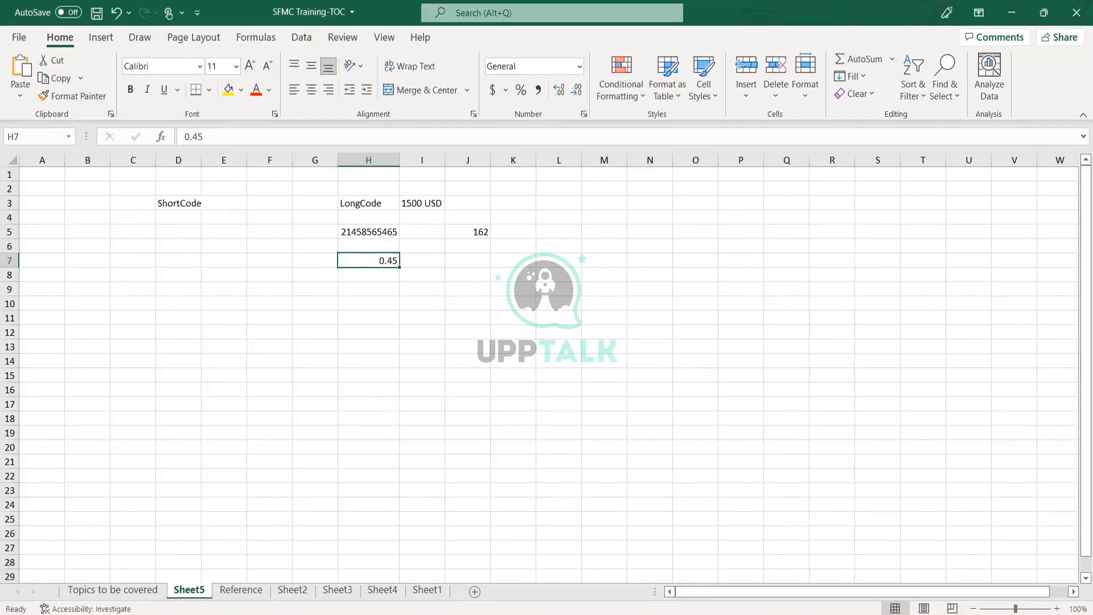
- Fill cells I6, I7 and I8 with 100, 50 and 50
key(Right)
key(Left)
key(Right)
key(Up)
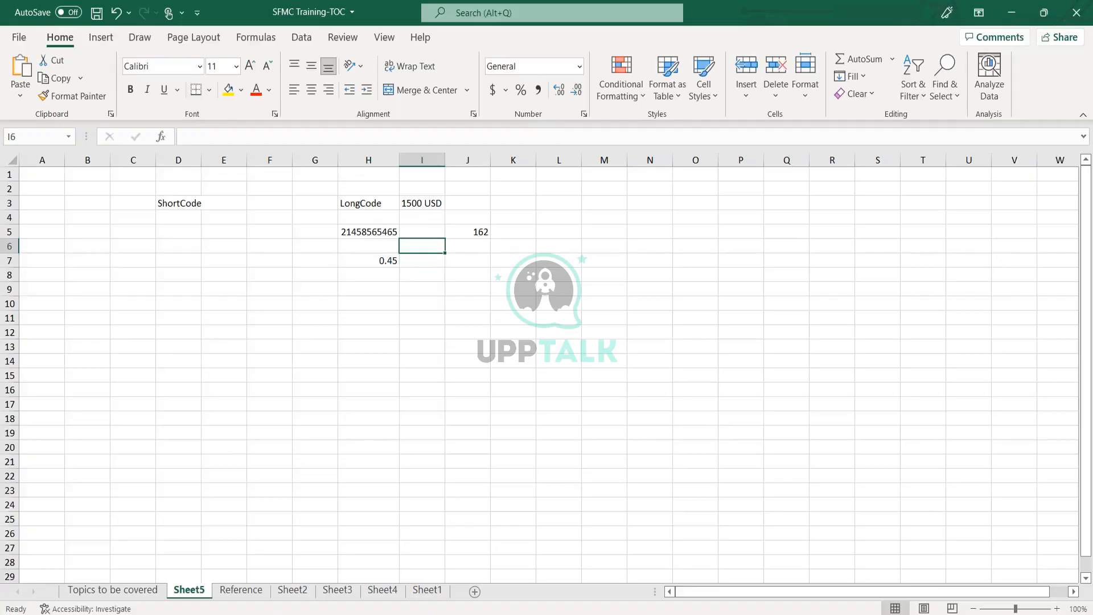
text(100)
key(Return)
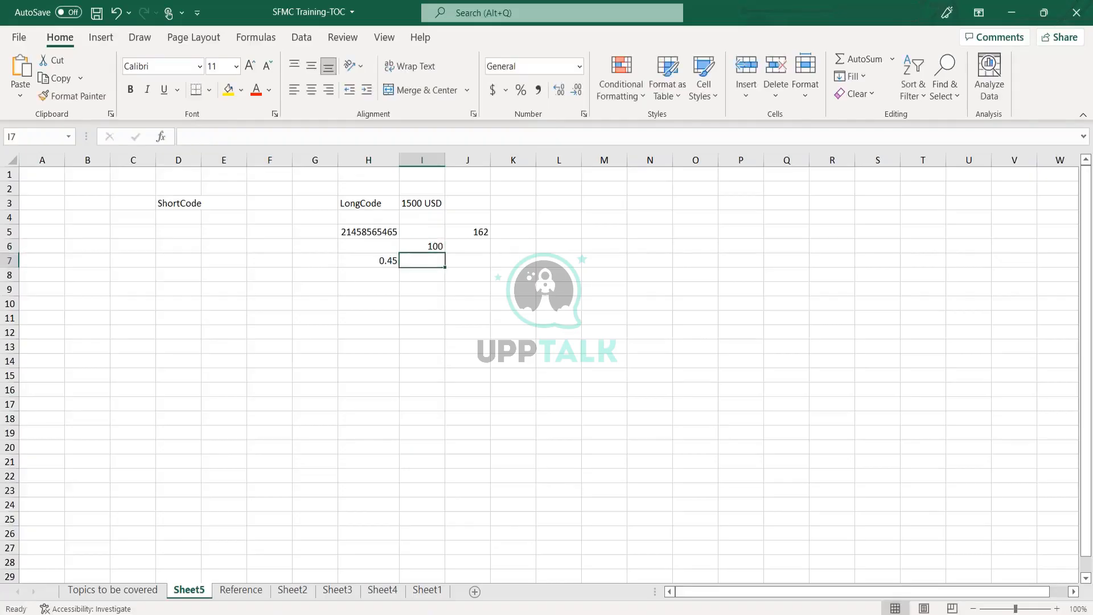
text(50)
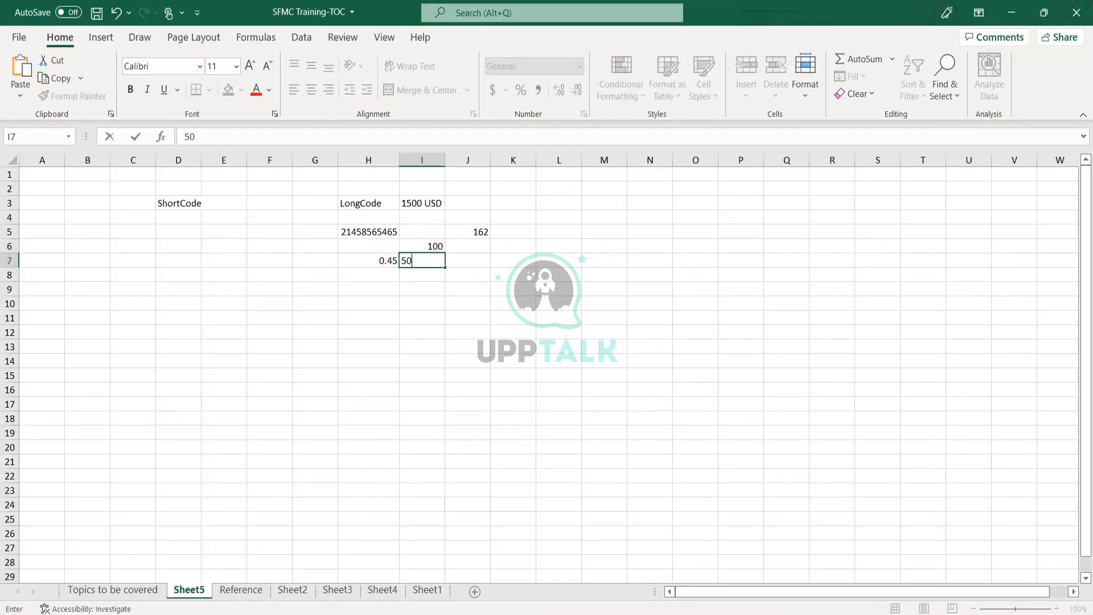
key(Return)
text(50)
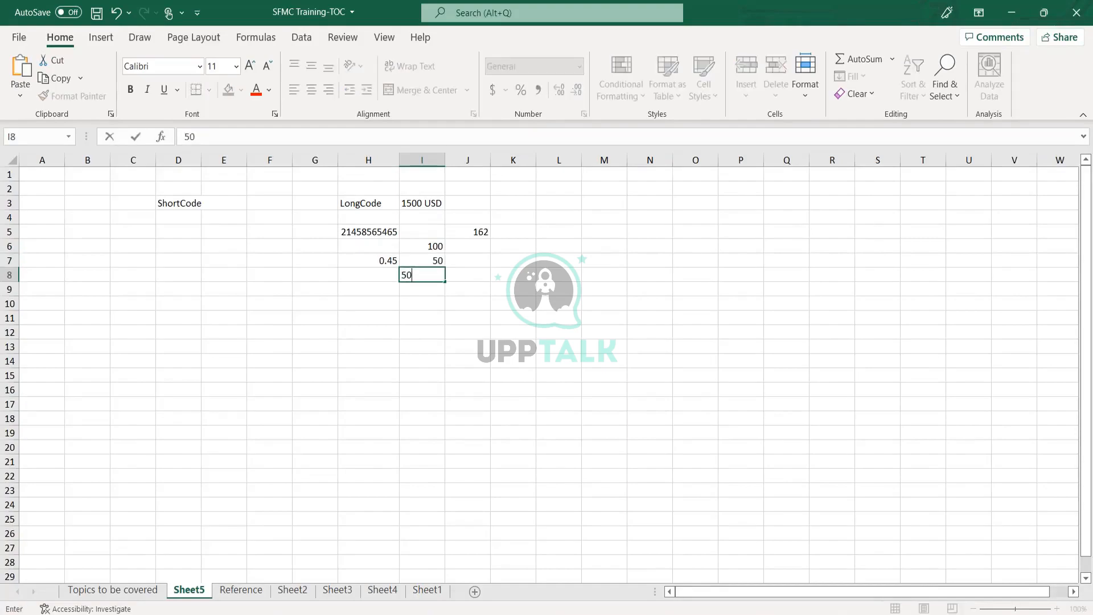
key(Return)
key(Up)
key(Up)
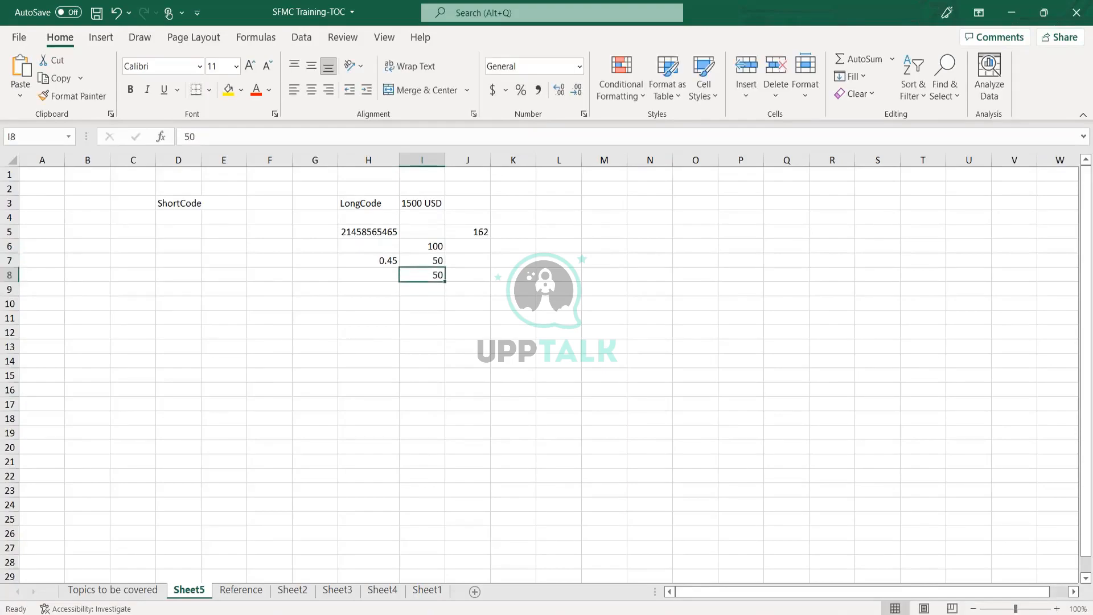
key(Left)
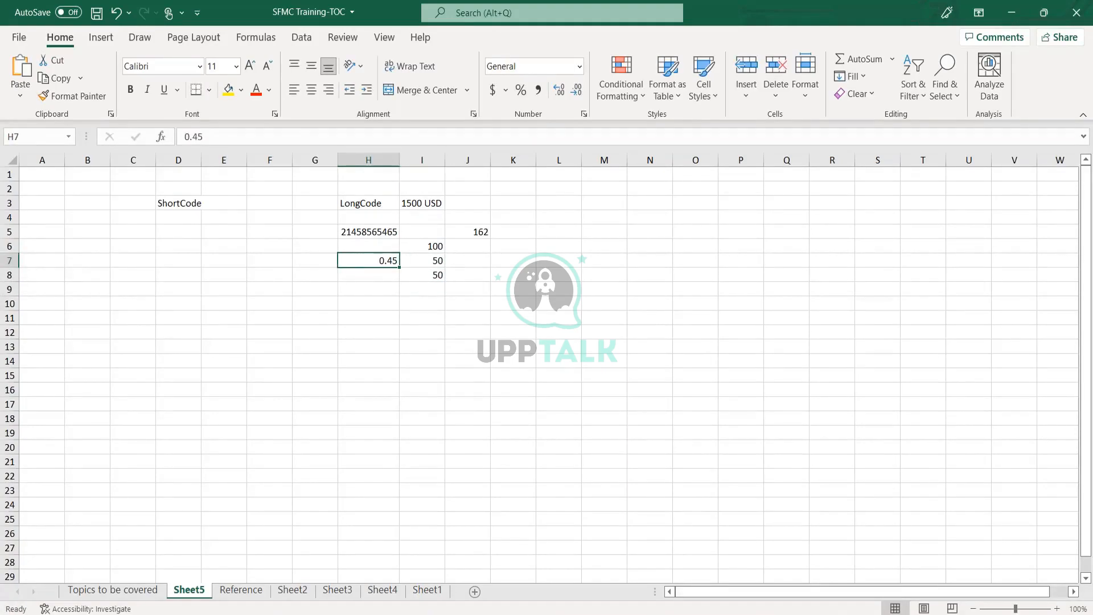
key(Right)
key(Left)
key(Up)
key(Right)
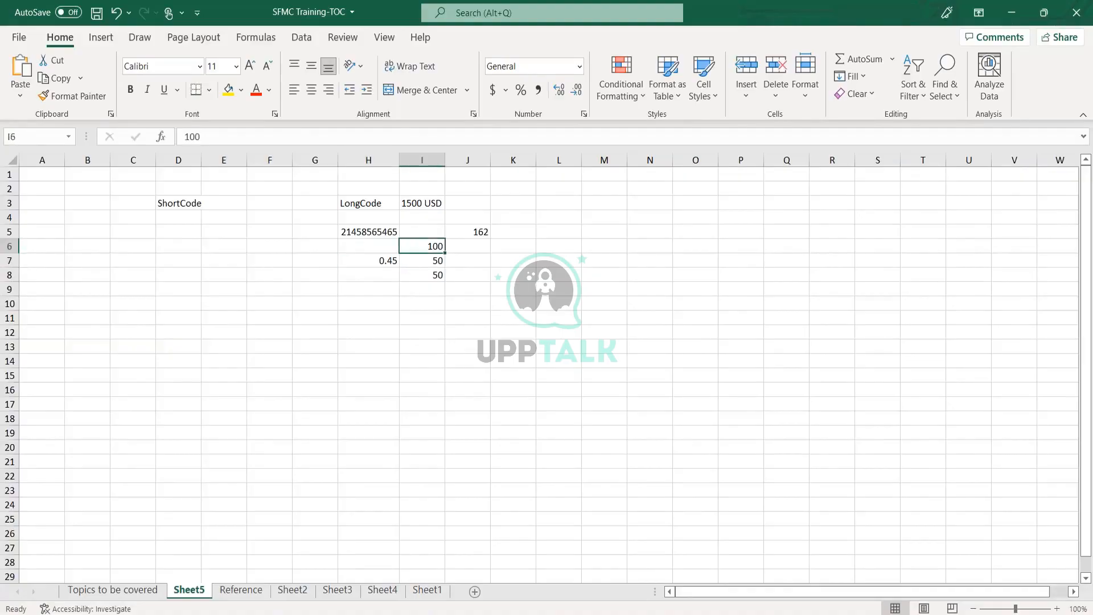
key(Down)
key(Right)
key(Left)
key(Down)
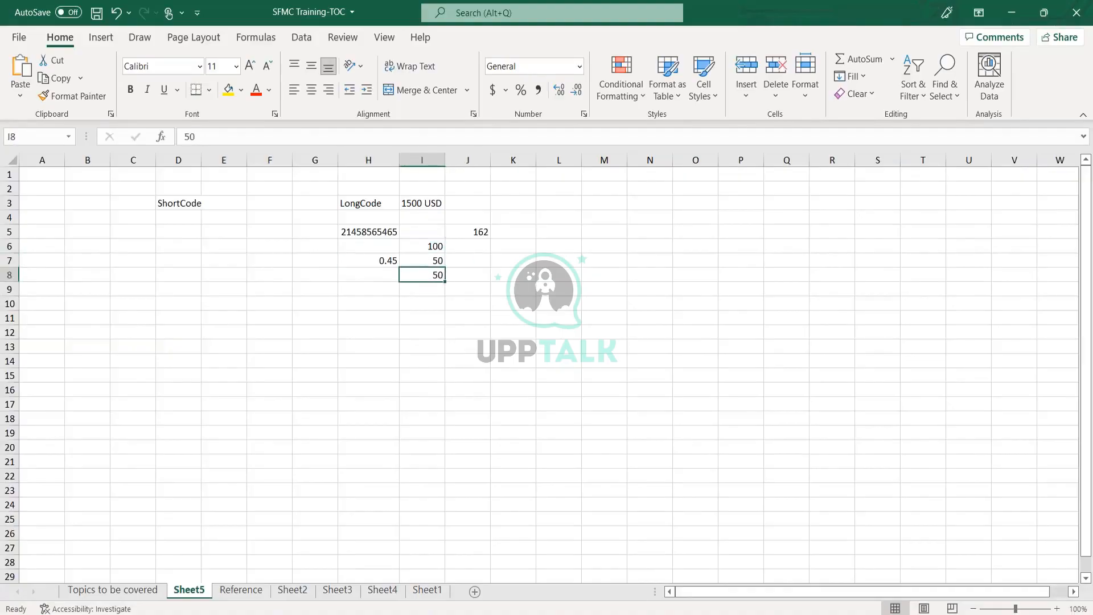
key(Left)
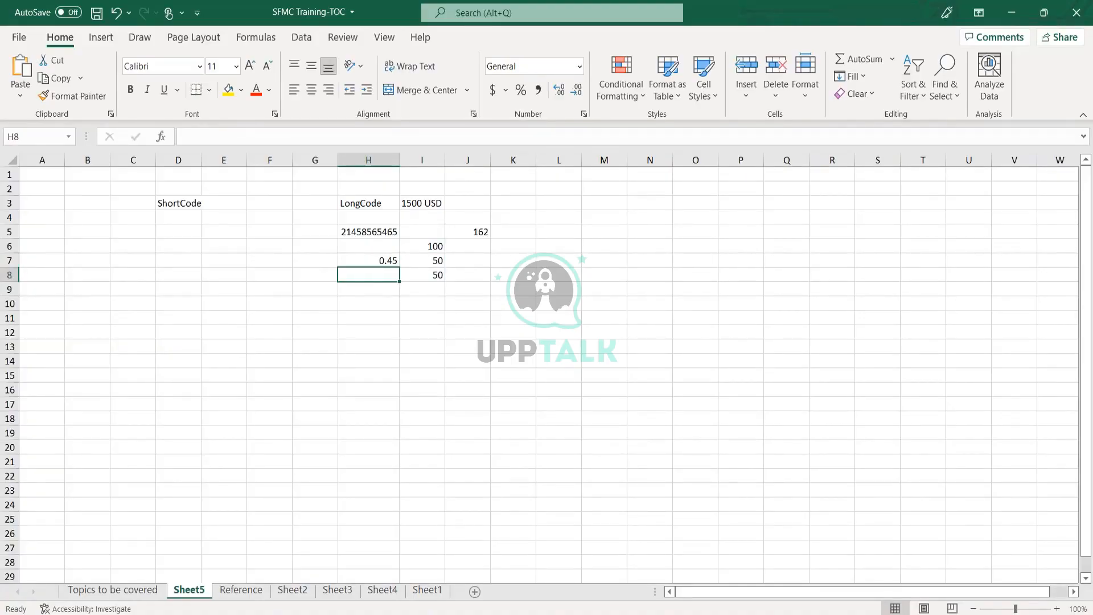
key(Up)
key(Up)
key(Up)
key(Up)
key(Up)
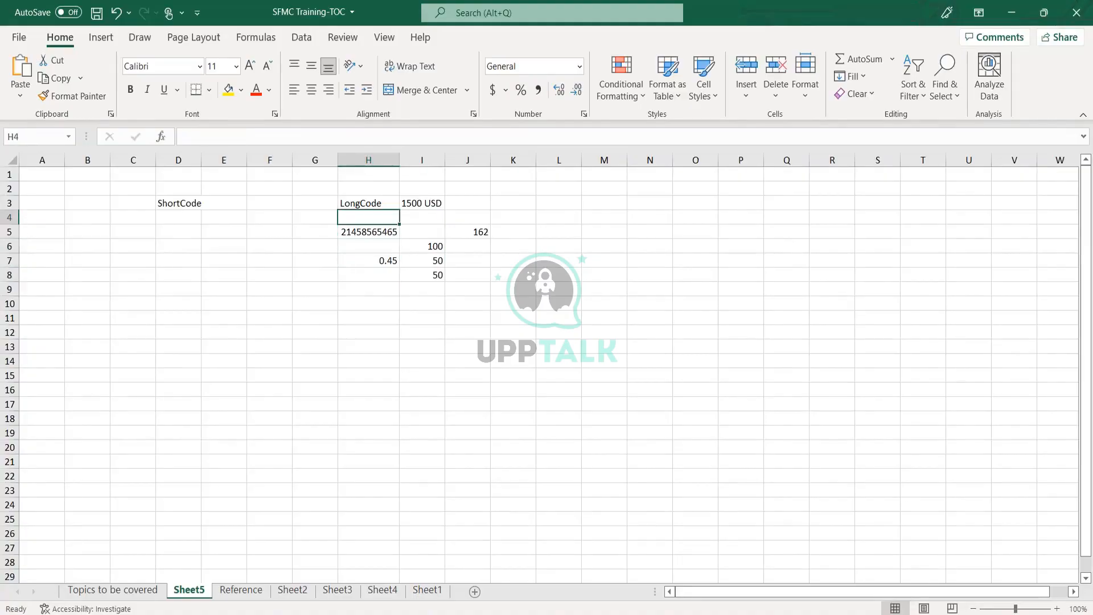
key(Right)
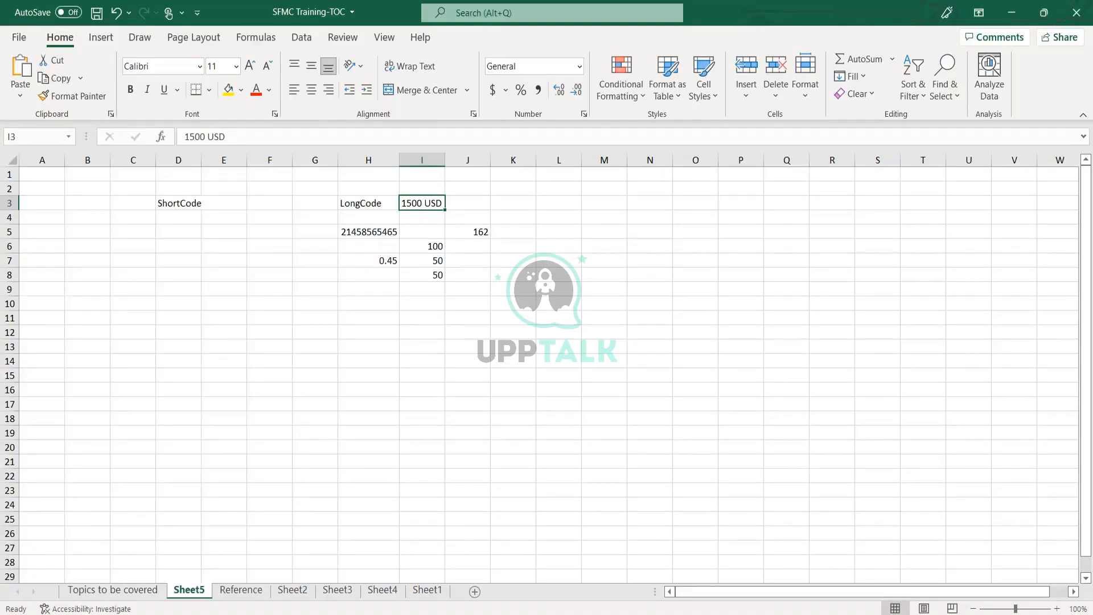
key(Left)
key(Right)
key(Right)
key(Left)
key(Down)
key(Down)
key(Down)
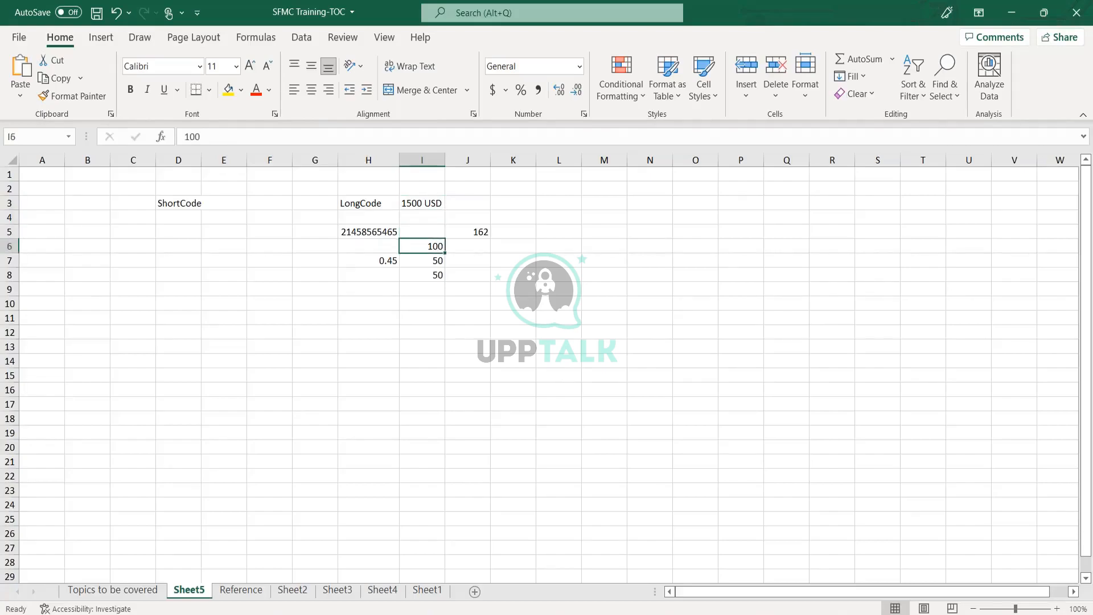
key(Left)
key(Left)
key(Up)
key(Right)
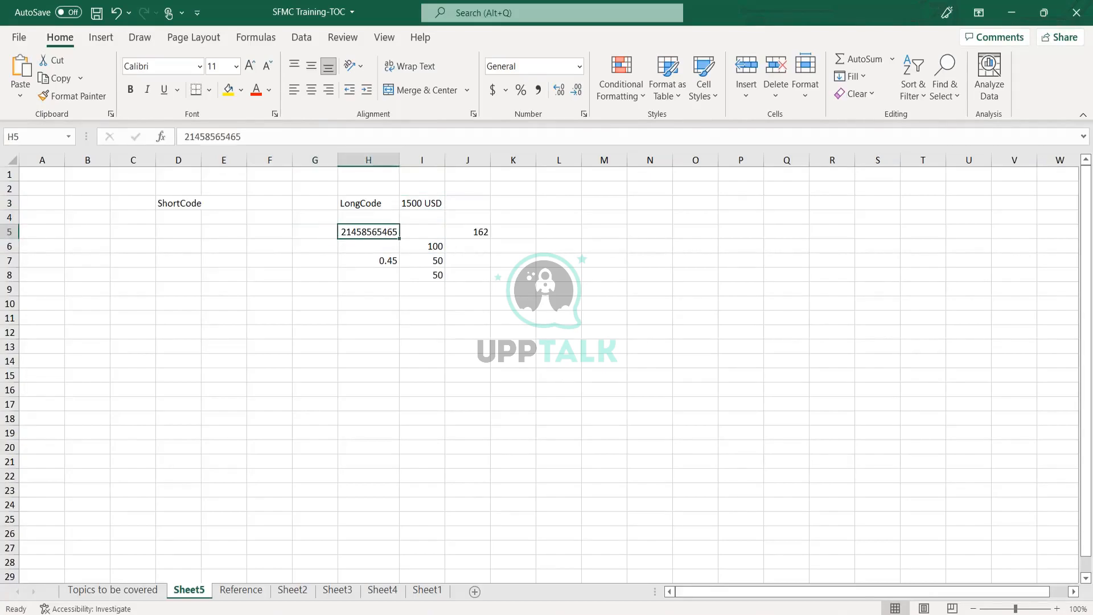
key(Left)
key(Up)
key(Right)
key(Right)
key(Up)
key(Left)
key(Left)
key(Left)
key(Left)
key(Left)
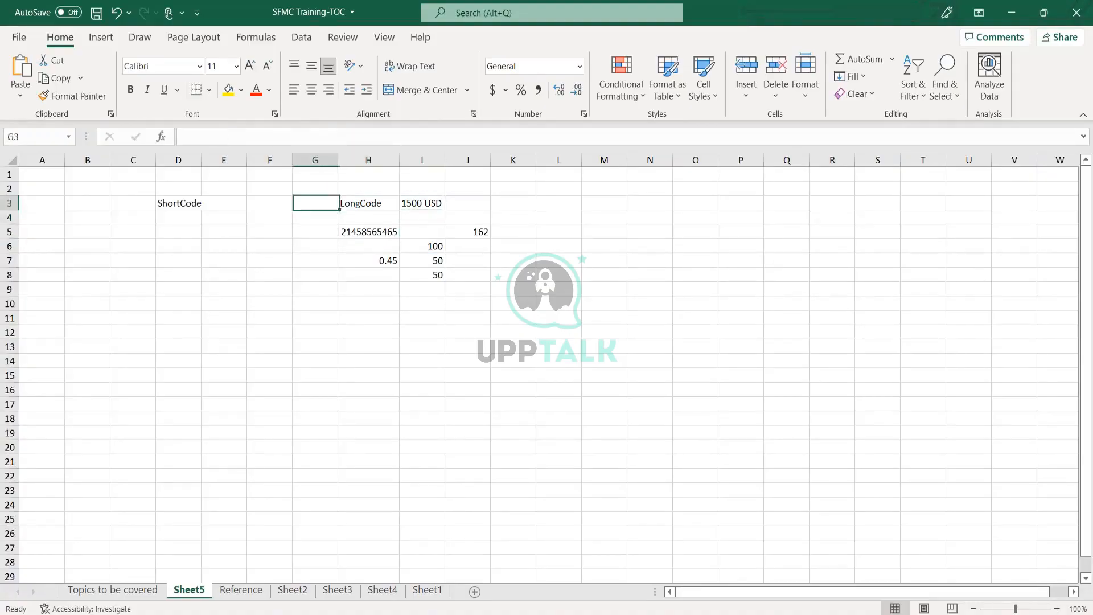
- Enter the short code 64554 IN in cell D5
key(Left)
key(Down)
key(Right)
key(Down)
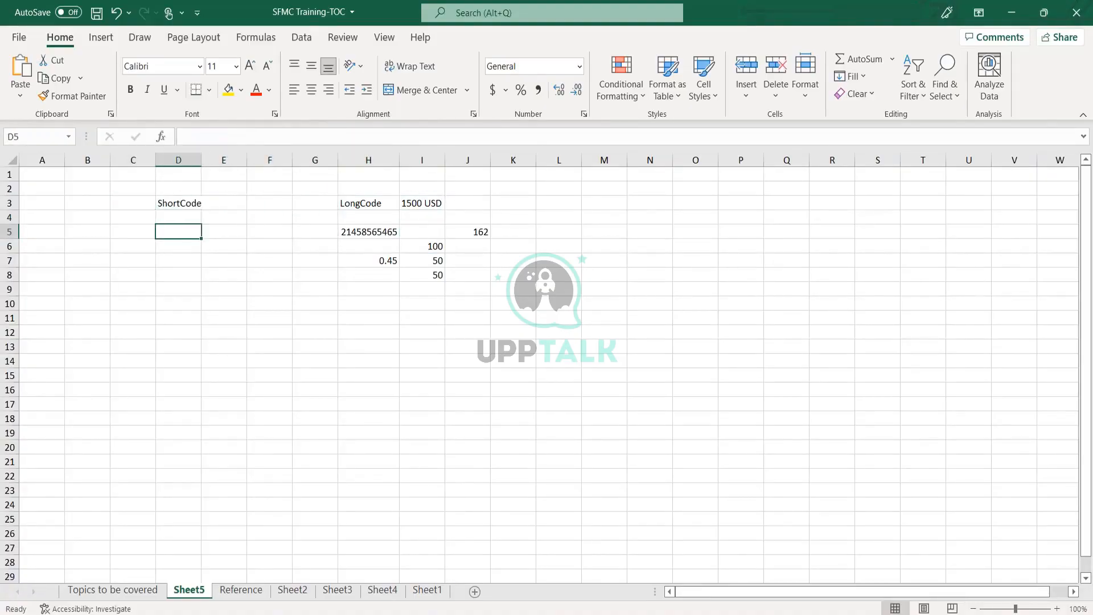
key(Down)
key(Up)
text(6455+6)
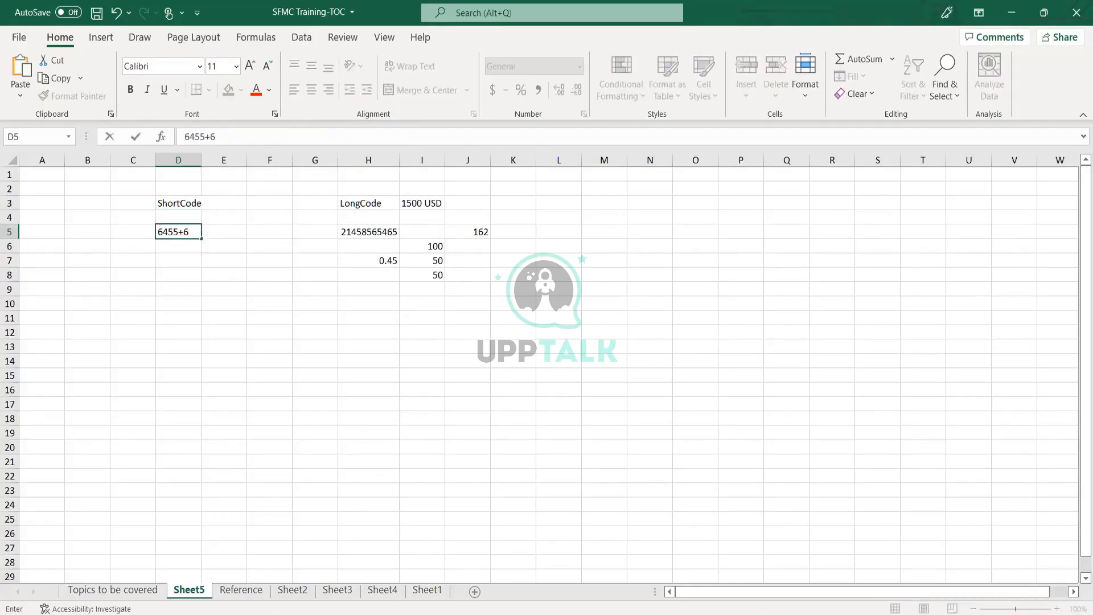
text(==)
key(BackSpace)
key(BackSpace)
key(BackSpace)
key(BackSpace)
text(4 IN)
key(Return)
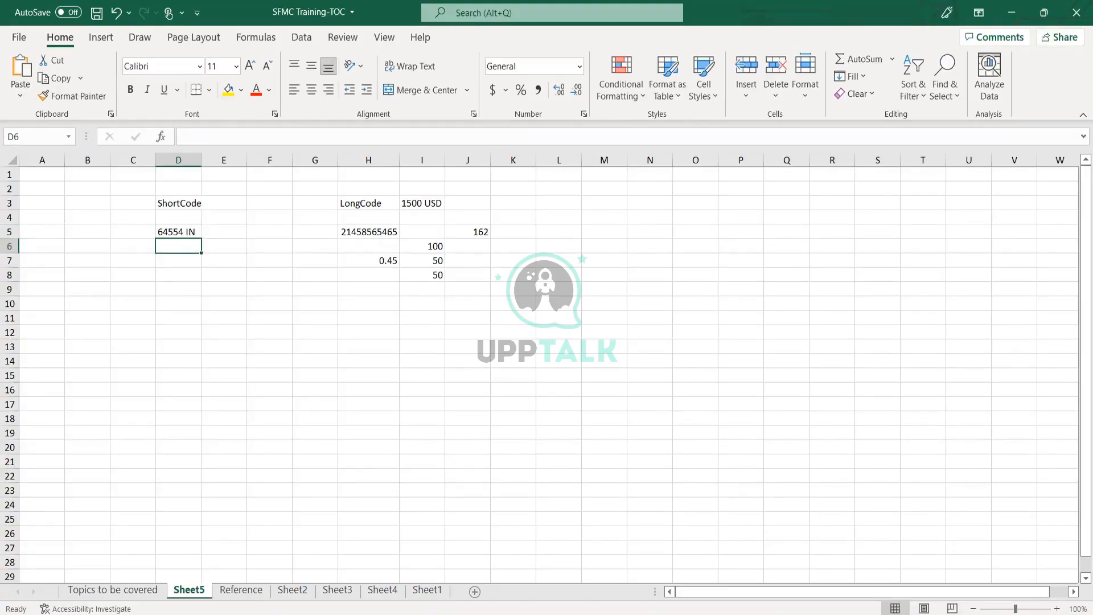
- Add the note 'I can send and receive SMS' in cell D7
click(179, 232)
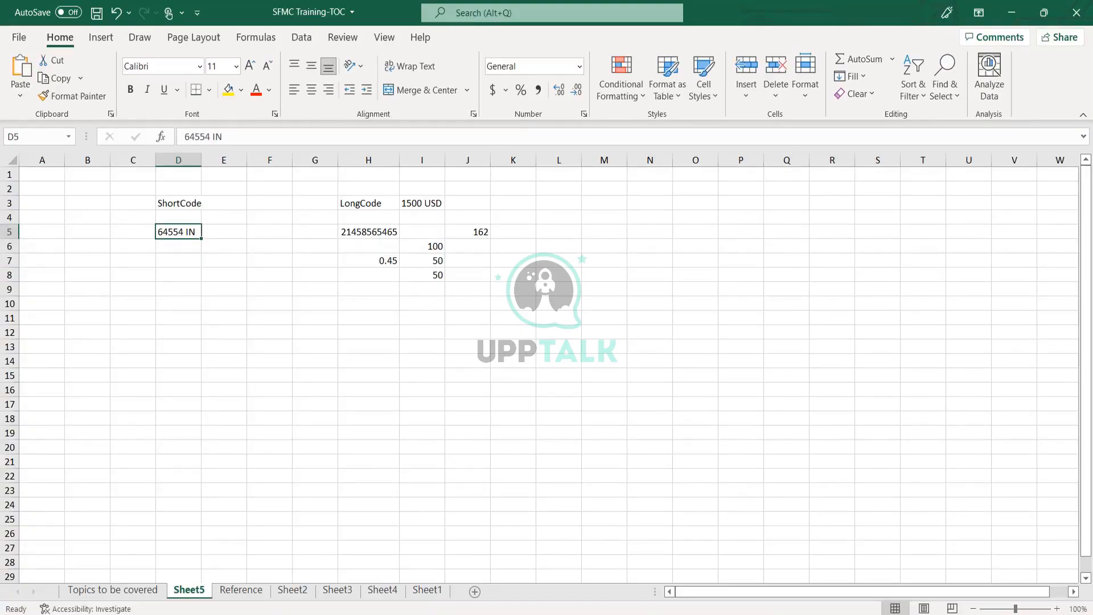
click(178, 260)
text(I)
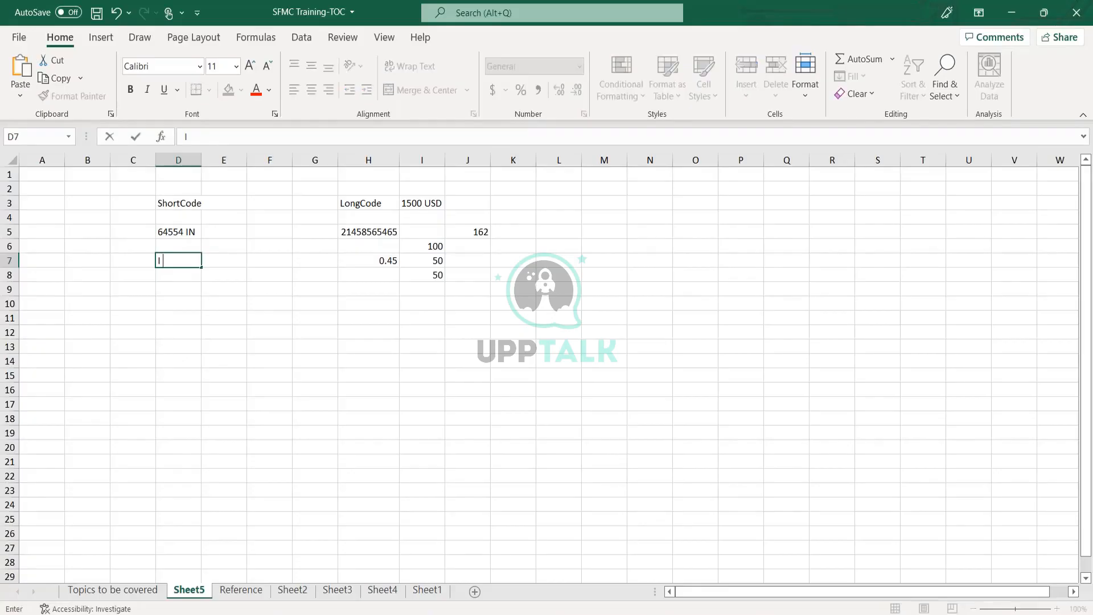
text( can send and receive)
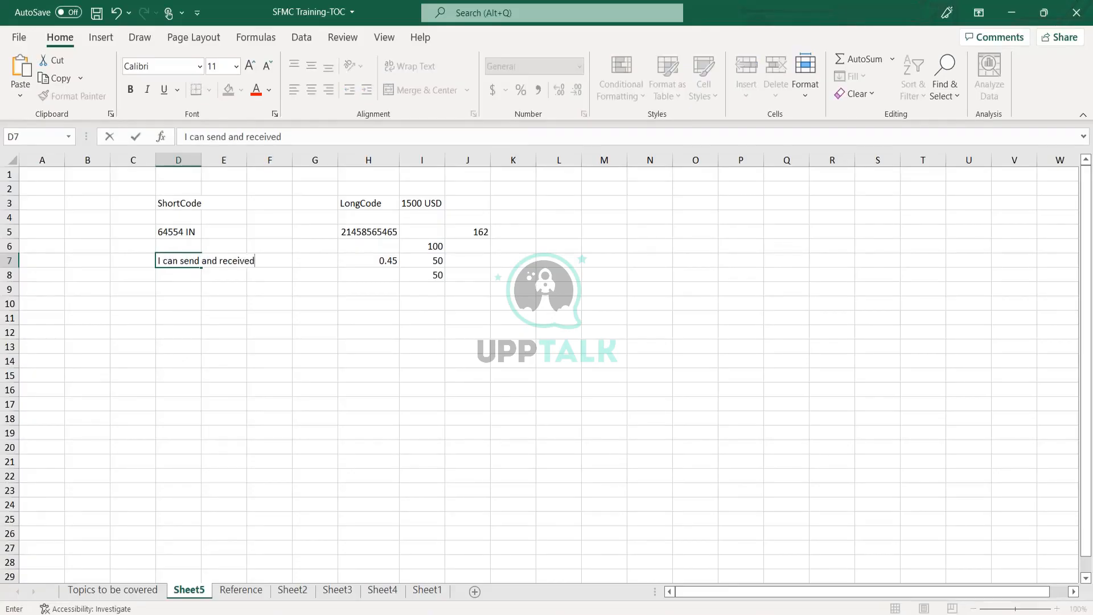
key(BackSpace)
text(SMS)
key(Return)
- Add the note 'I can only send SMS' in cell H10
key(Up)
key(Up)
key(Right)
key(Right)
key(Right)
key(Right)
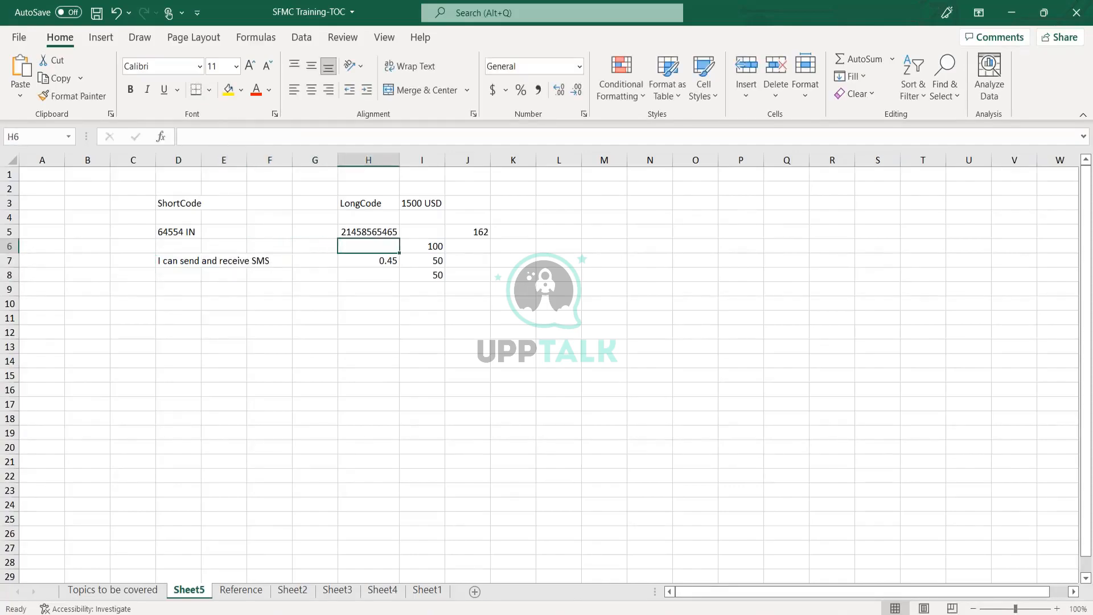
key(Down)
key(Down)
key(Down)
key(Down)
text(I ca)
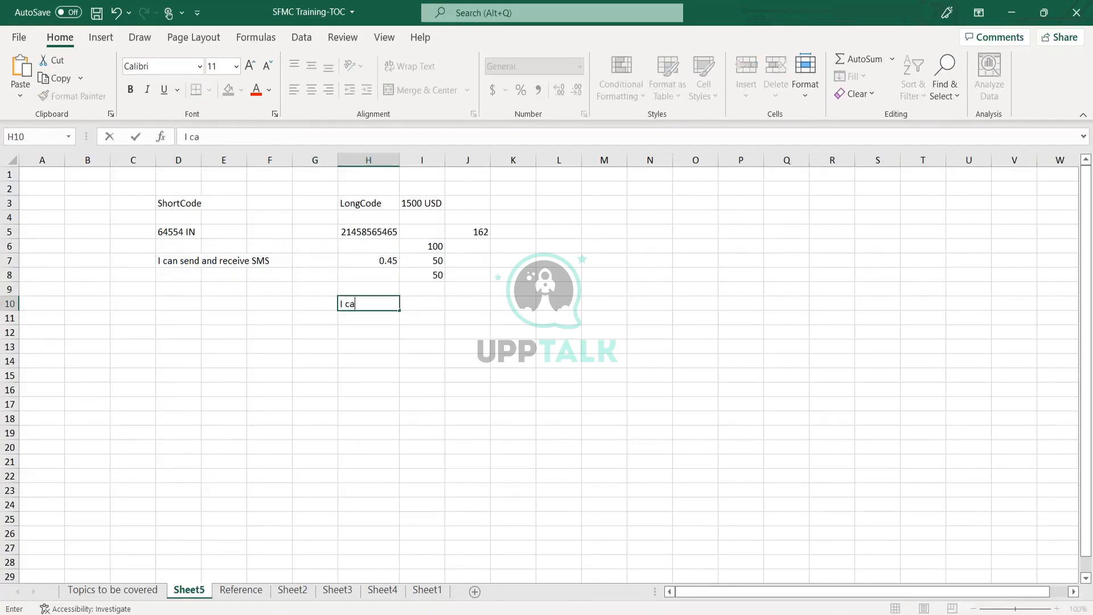
text(n only send SMS)
key(Return)
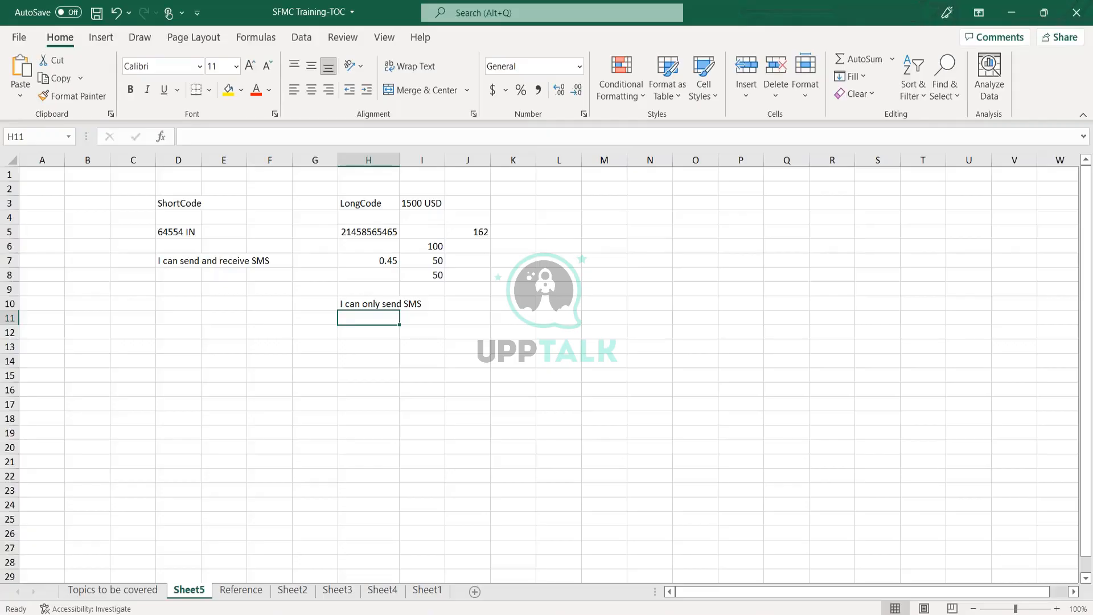
click(176, 206)
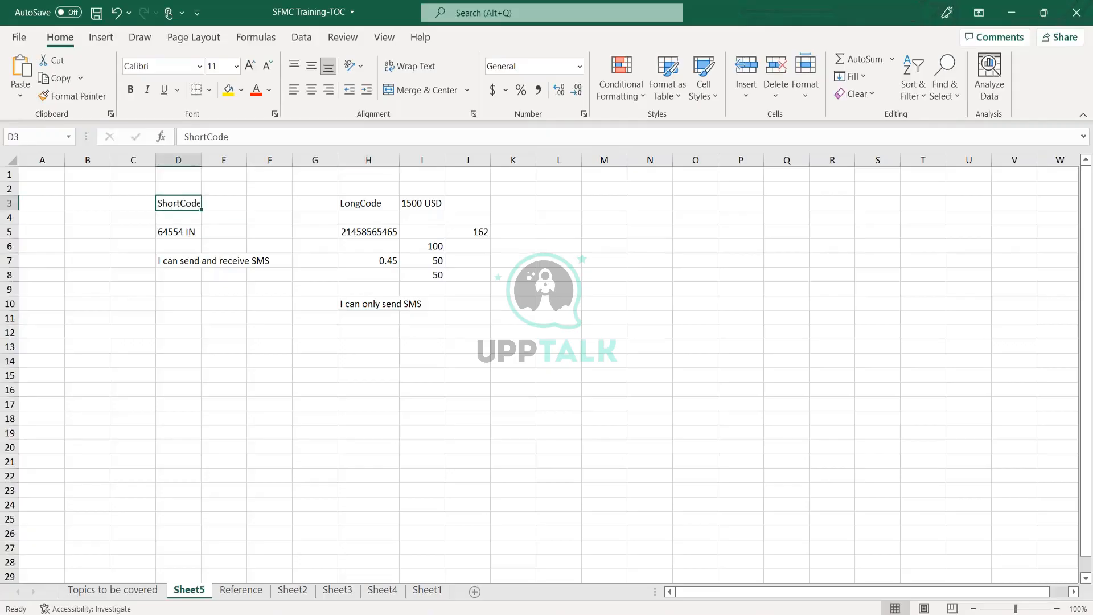
key(Right)
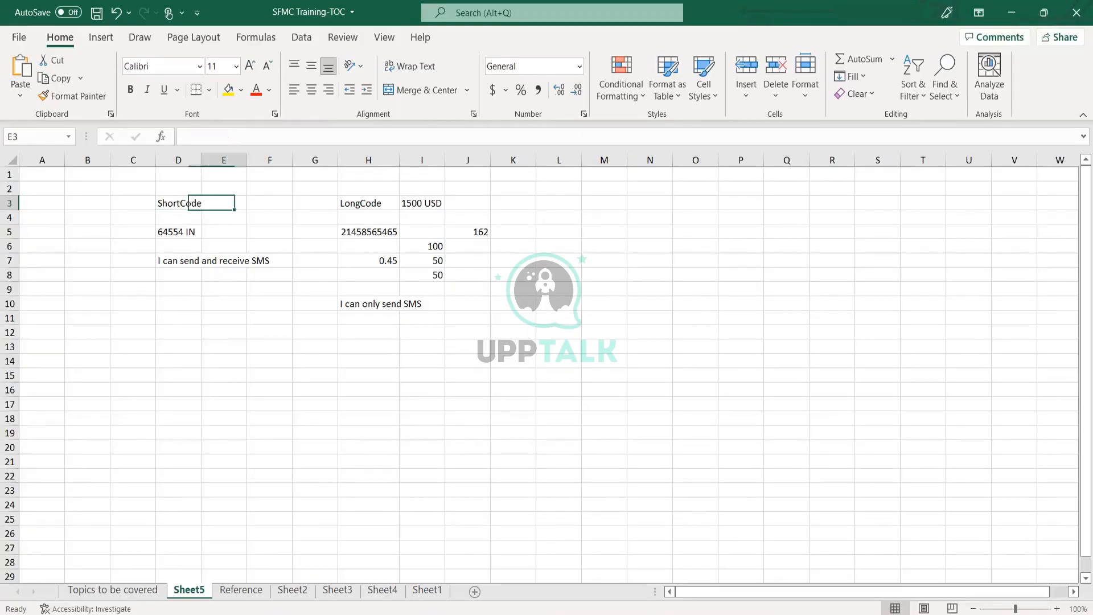
text(1000)
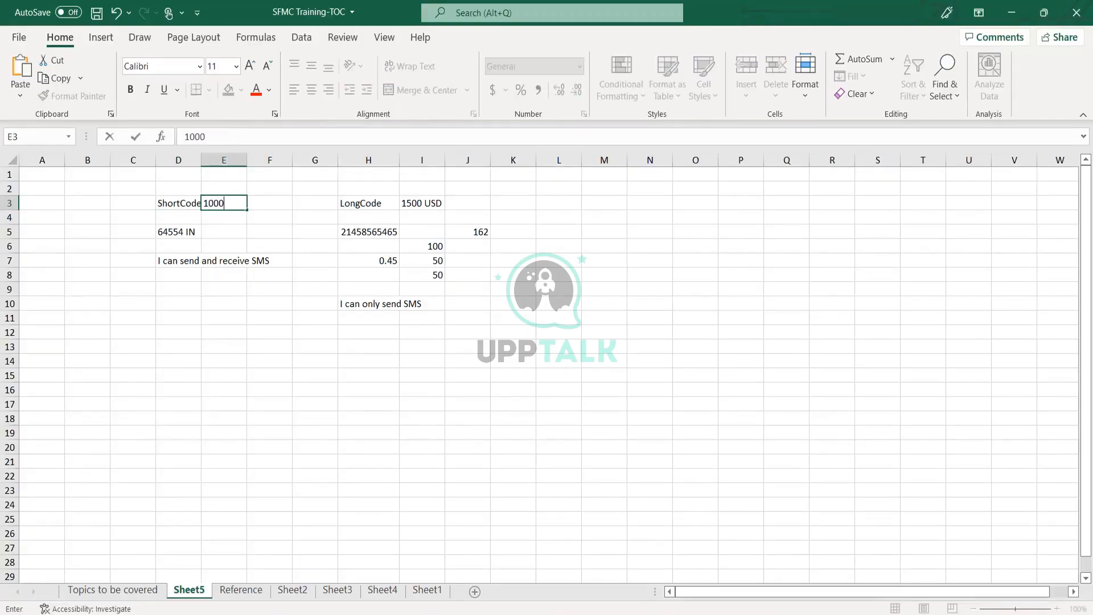
text( USD)
key(Return)
key(Up)
key(Left)
key(Right)
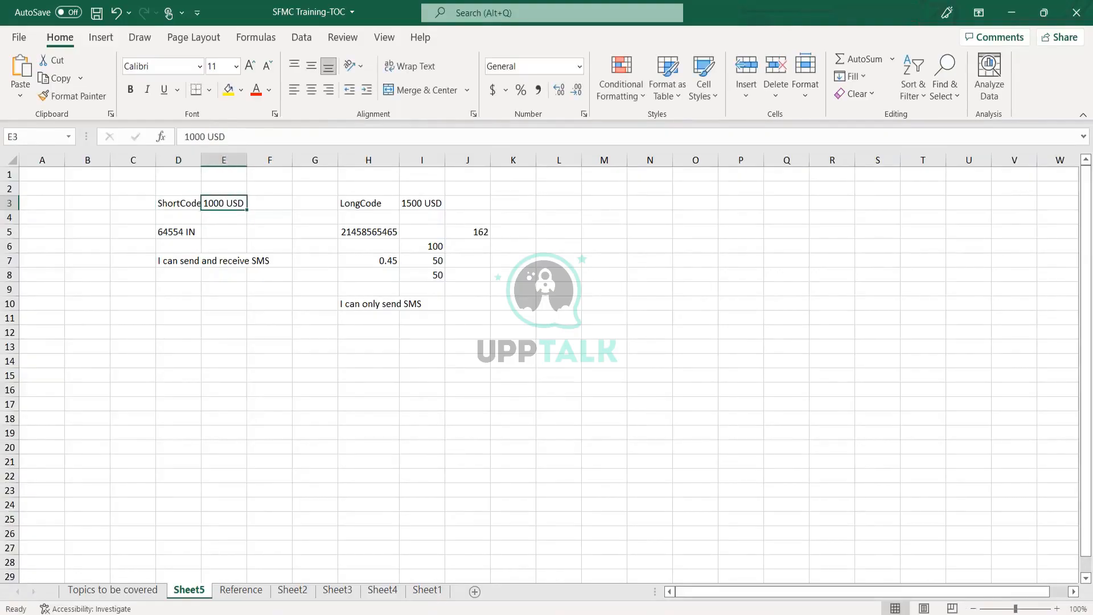
key(Left)
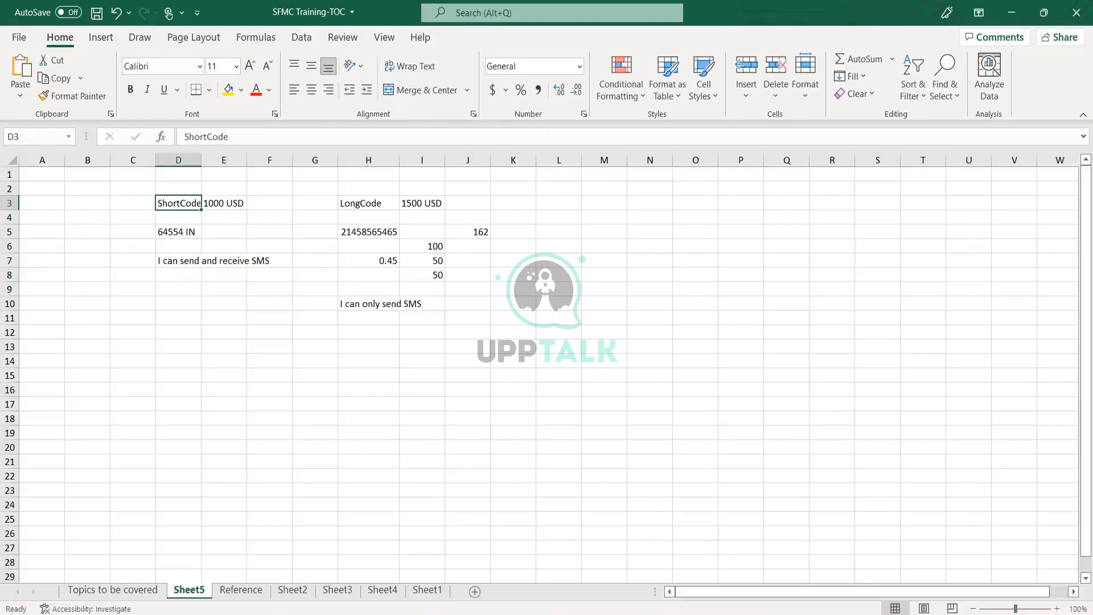
click(178, 217)
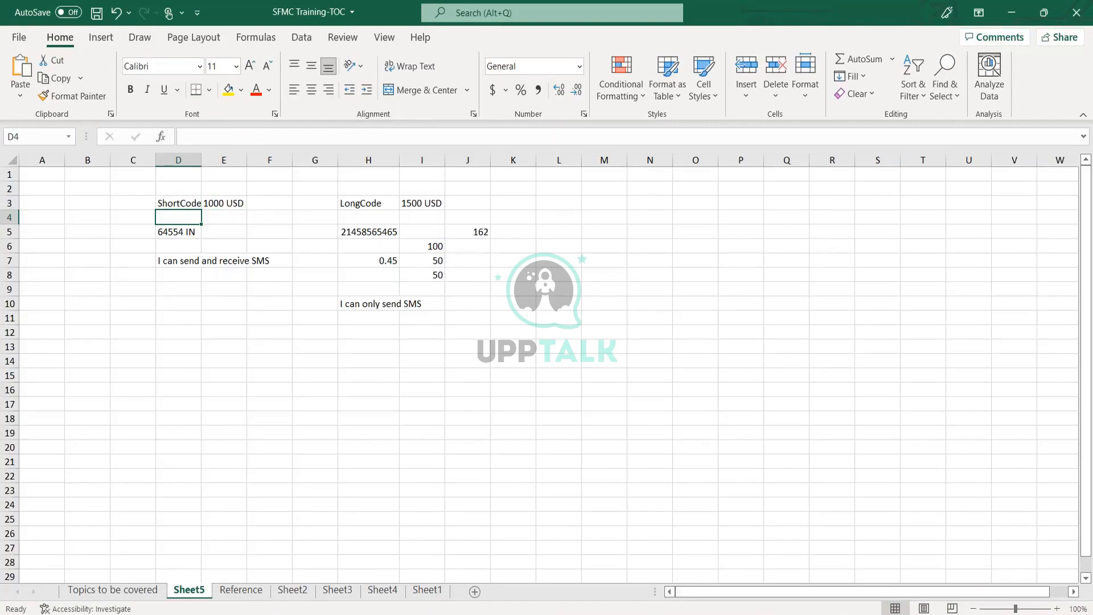
click(178, 231)
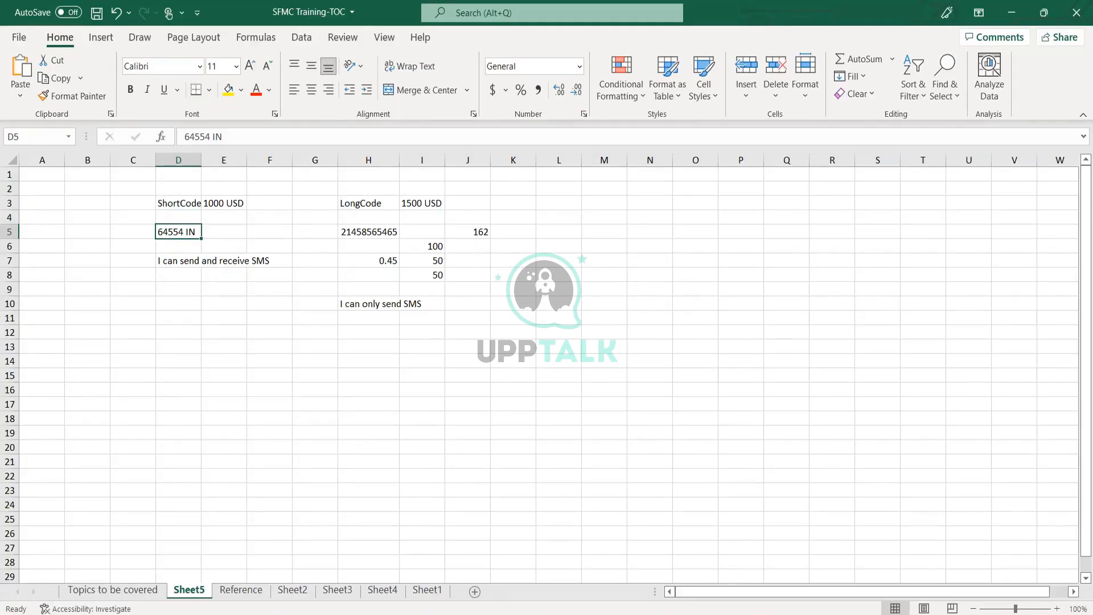
key(Down)
key(Up)
key(Up)
key(Up)
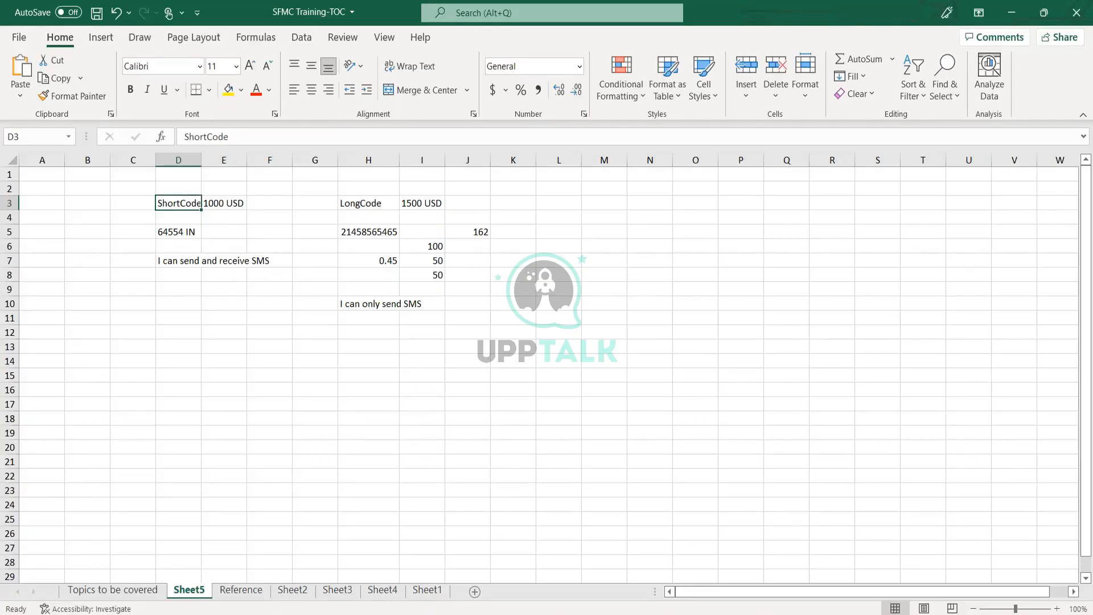
- Enter 65654 DE in cell D6, then select the LongCode cell H3
key(Down)
key(Down)
key(Down)
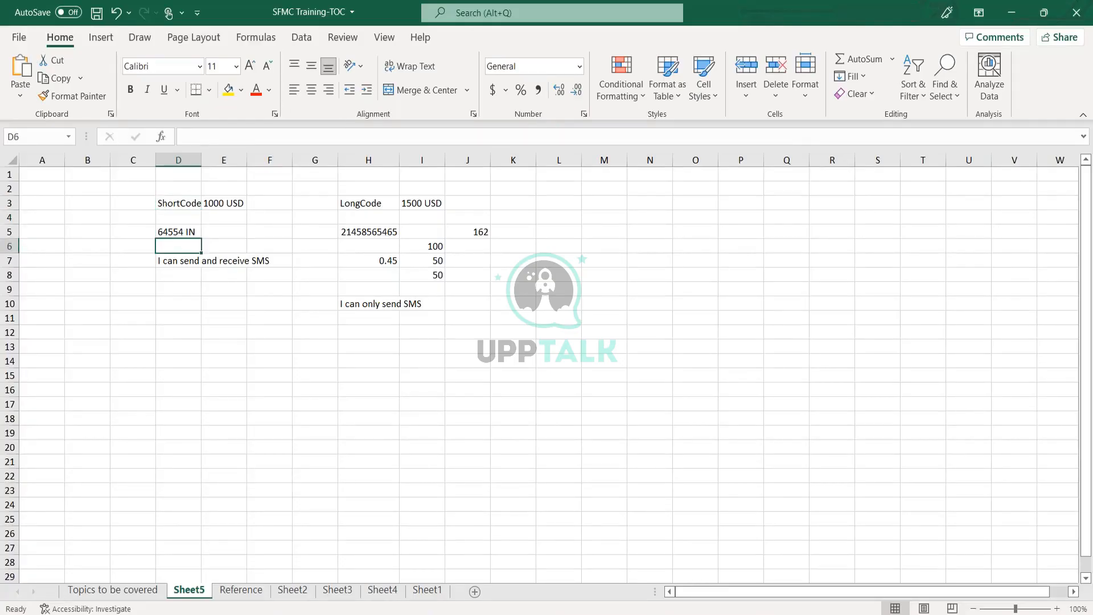
text(ghjh)
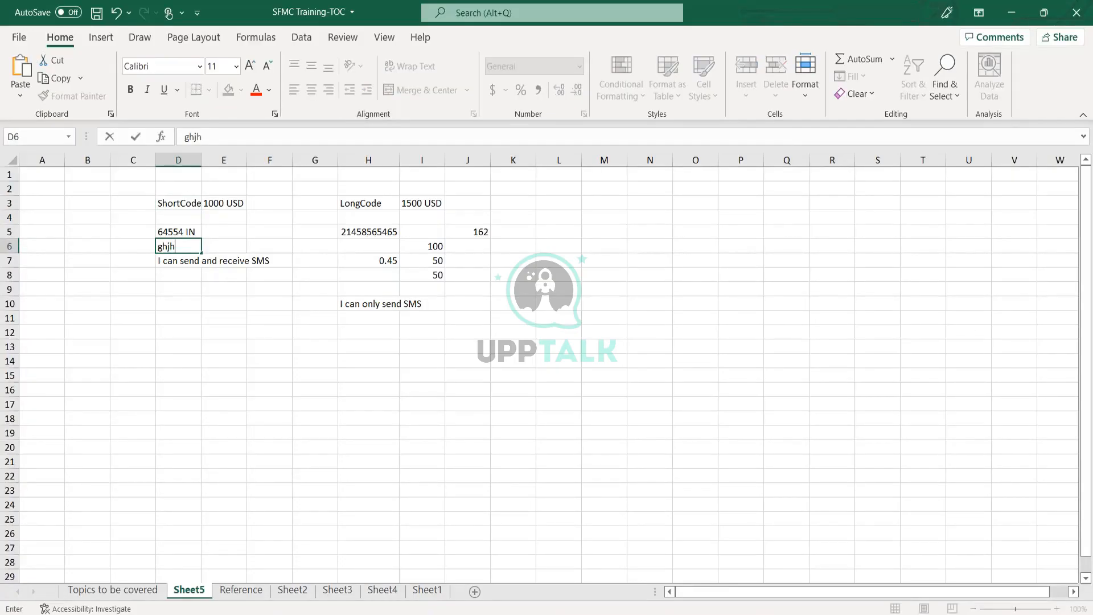
key(BackSpace)
key(BackSpace)
key(BackSpace)
key(BackSpace)
text(65654 DE)
key(Return)
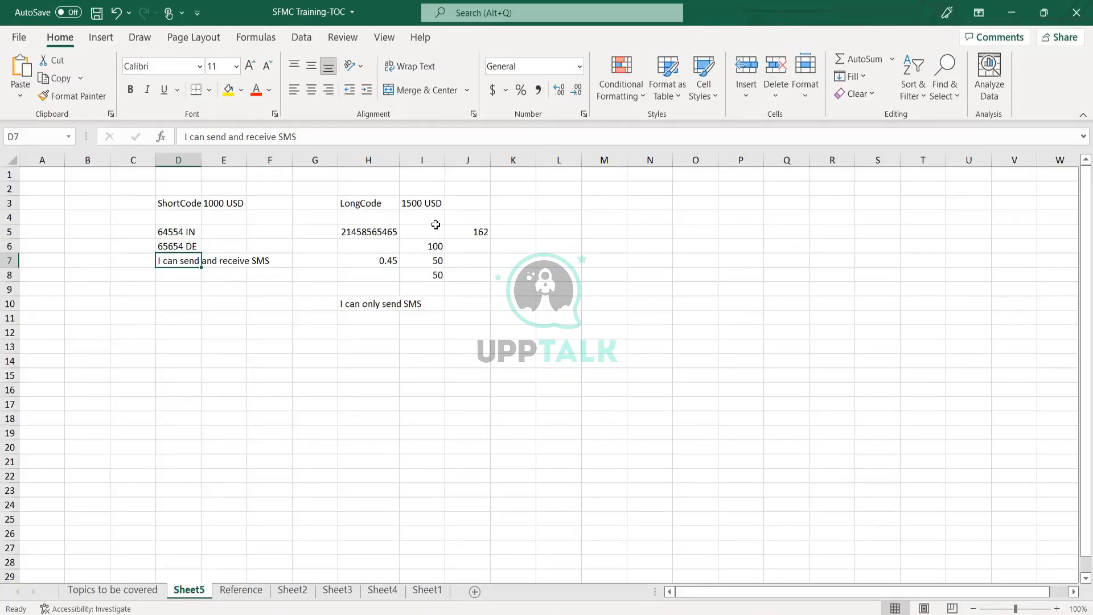
click(356, 207)
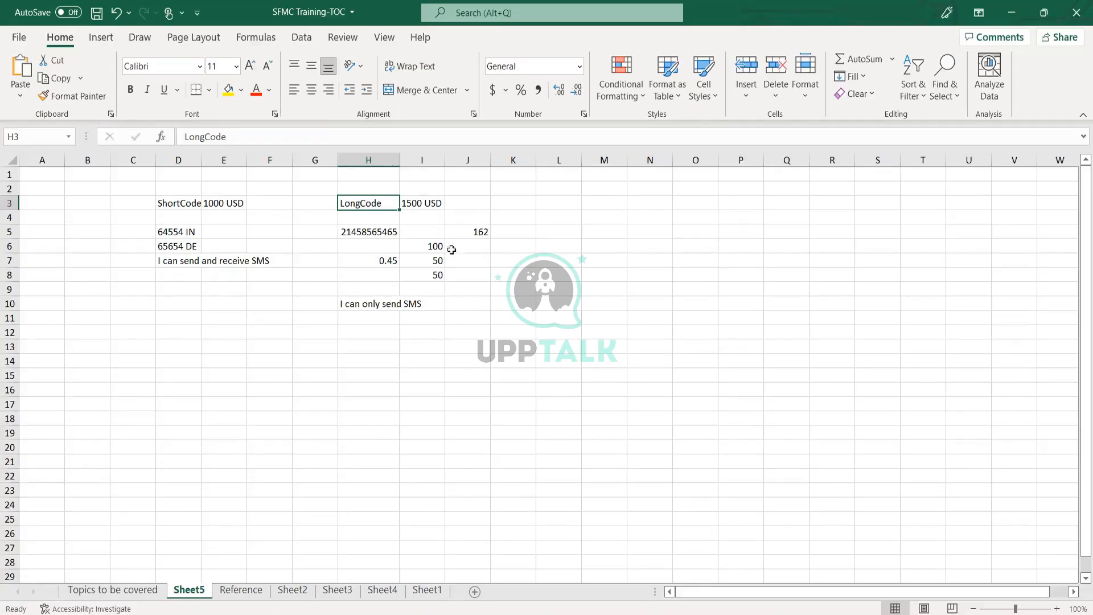
- Select the 1500 USD cell I3, then switch back to the MobileConnect Administration browser page
click(424, 205)
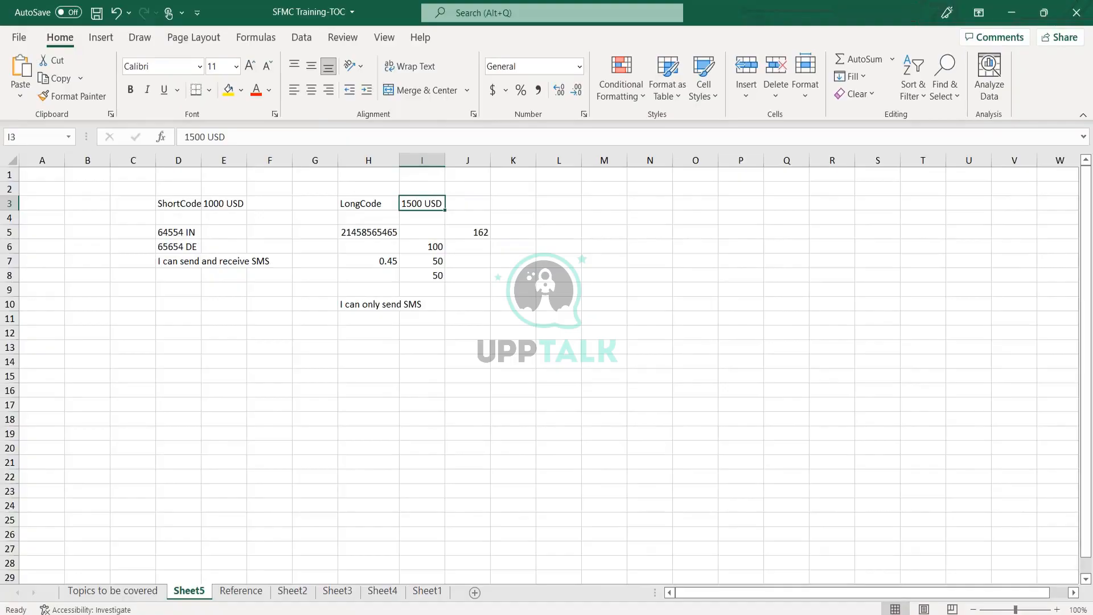
mouse_move(370, 613)
click(370, 570)
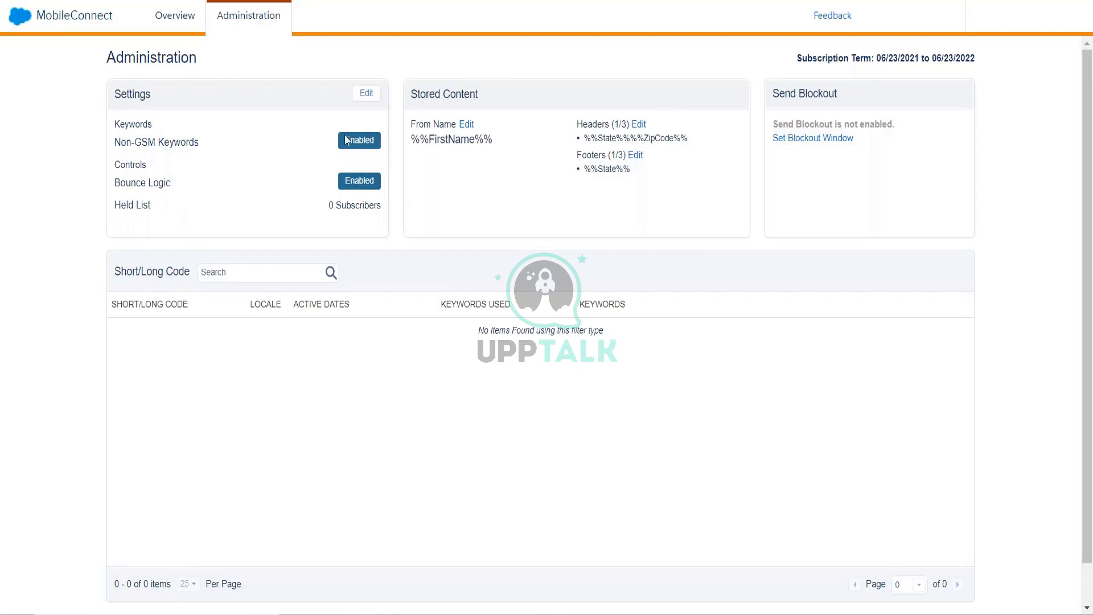
- Put the MobileConnect Administration Settings panel into edit mode
click(367, 94)
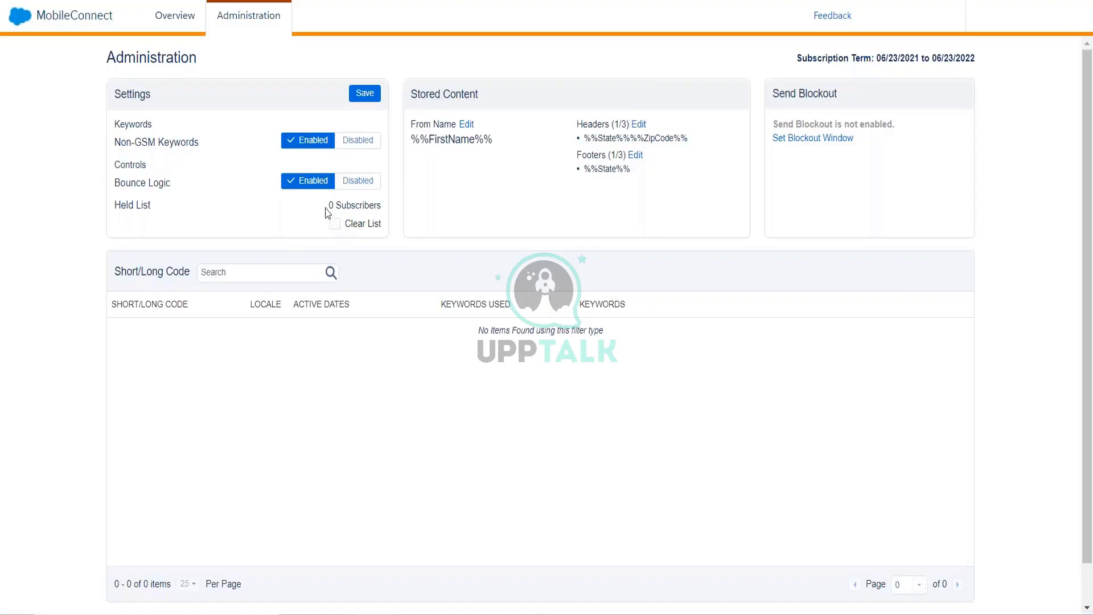
- Tick Clear List under Held List, which currently shows 0 held mobile numbers
drag(329, 207, 390, 221)
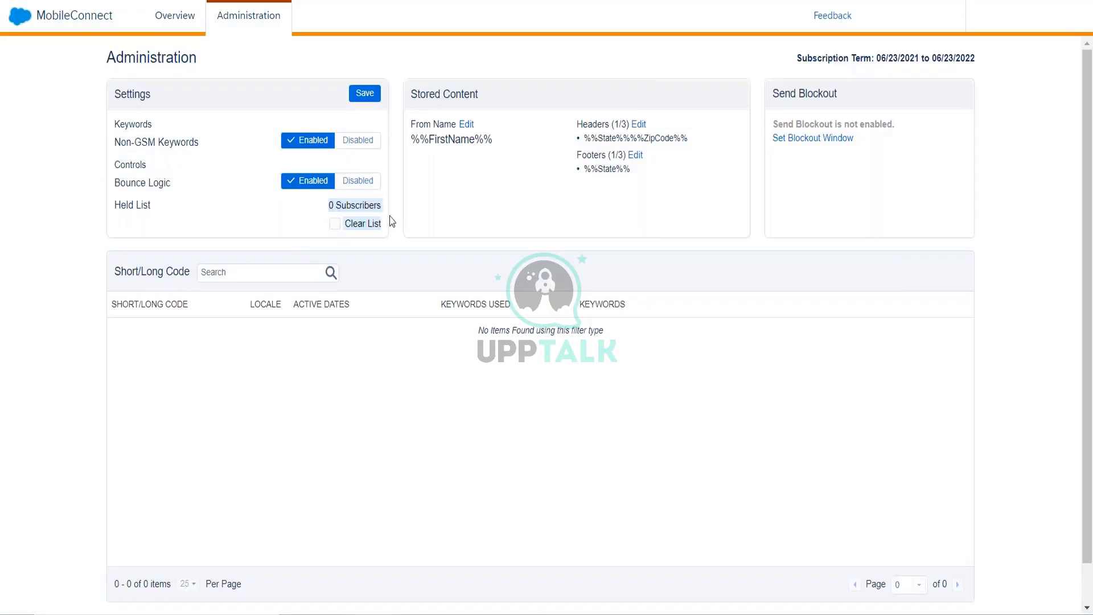
click(331, 237)
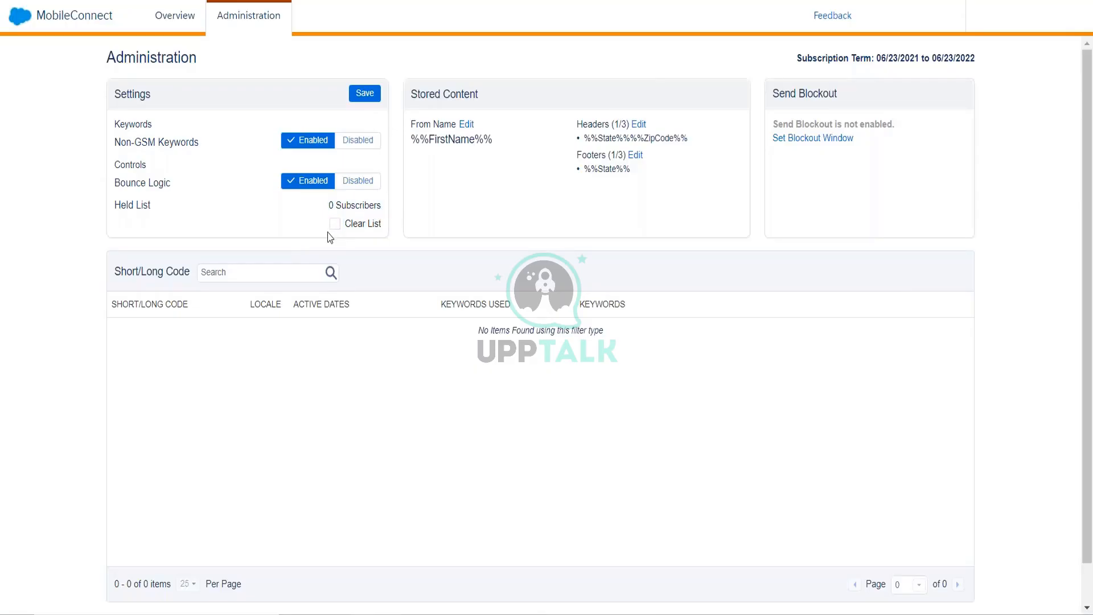
click(334, 223)
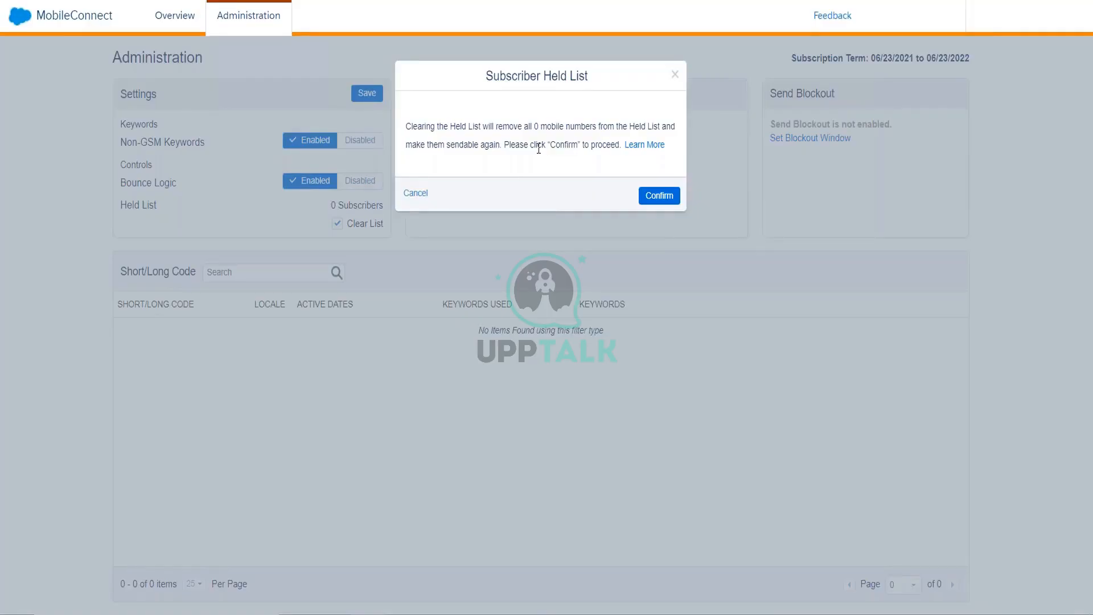
- Confirm the Subscriber Held List dialog to clear its 0 held mobile numbers
click(659, 195)
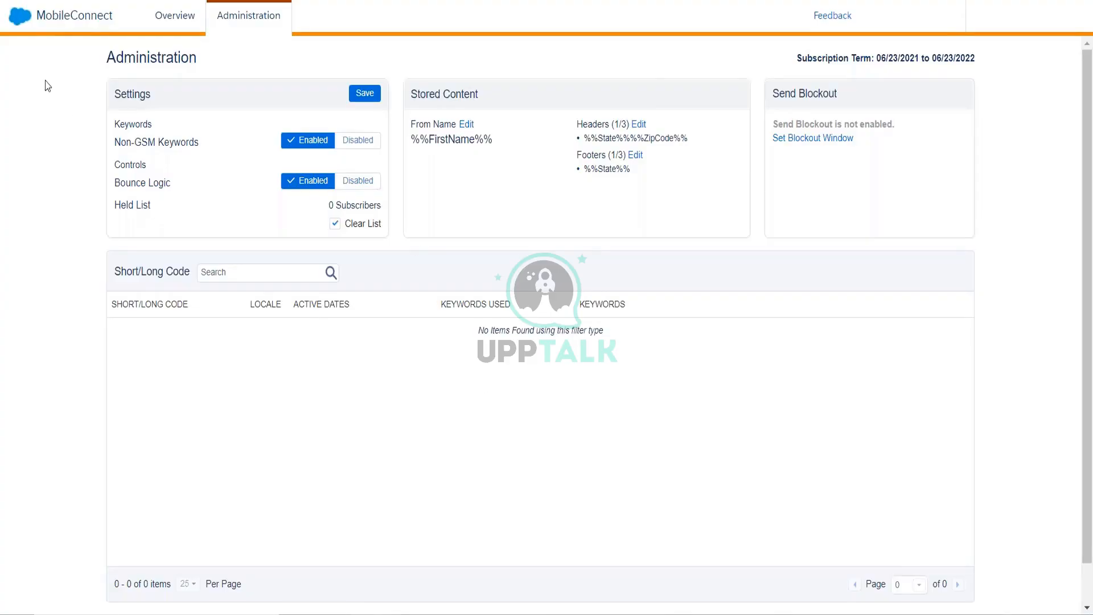
mouse_move(92, 122)
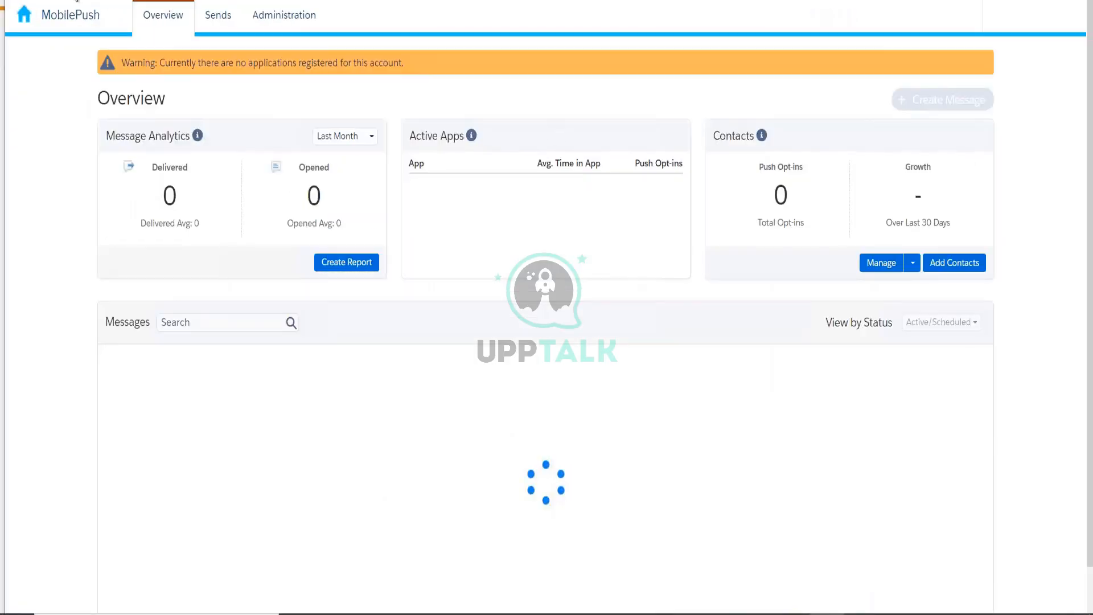
- Return to the MobileConnect 2.0 app from the app menu
mouse_move(47, 23)
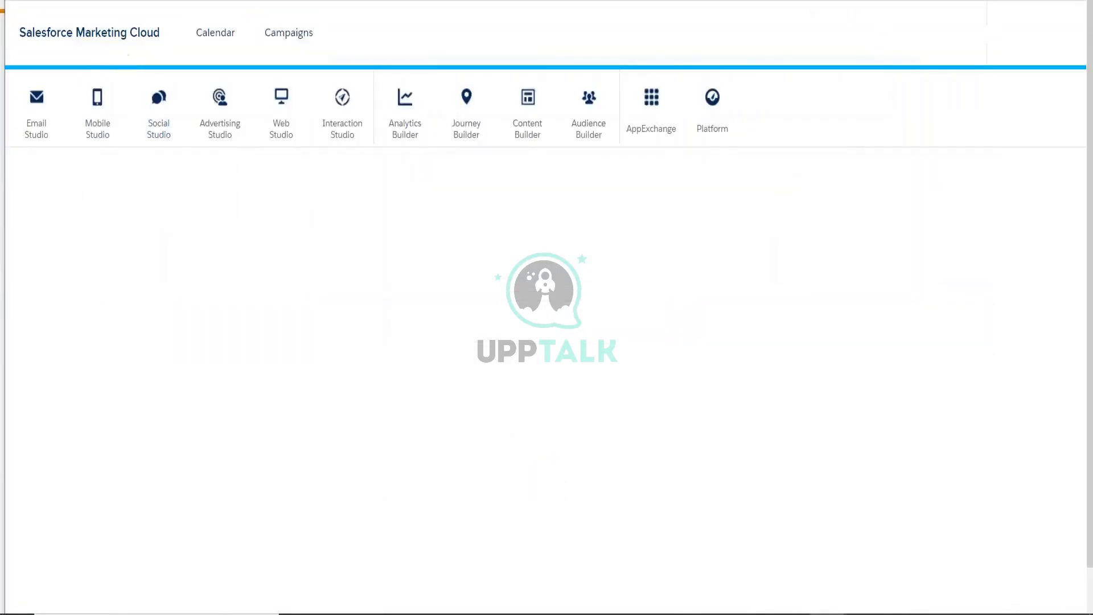
mouse_move(97, 100)
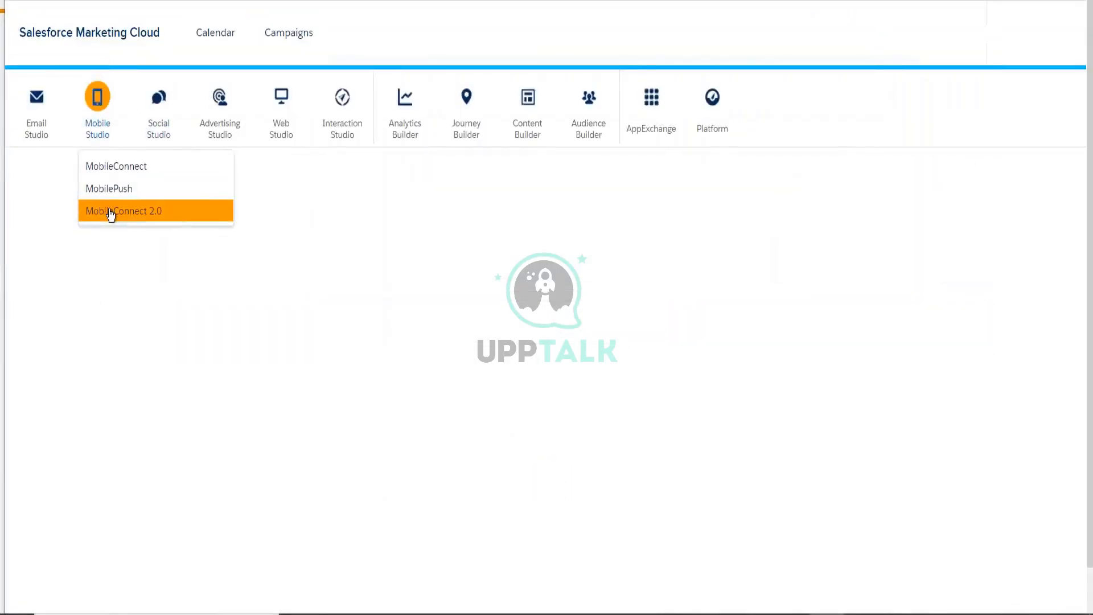
click(108, 212)
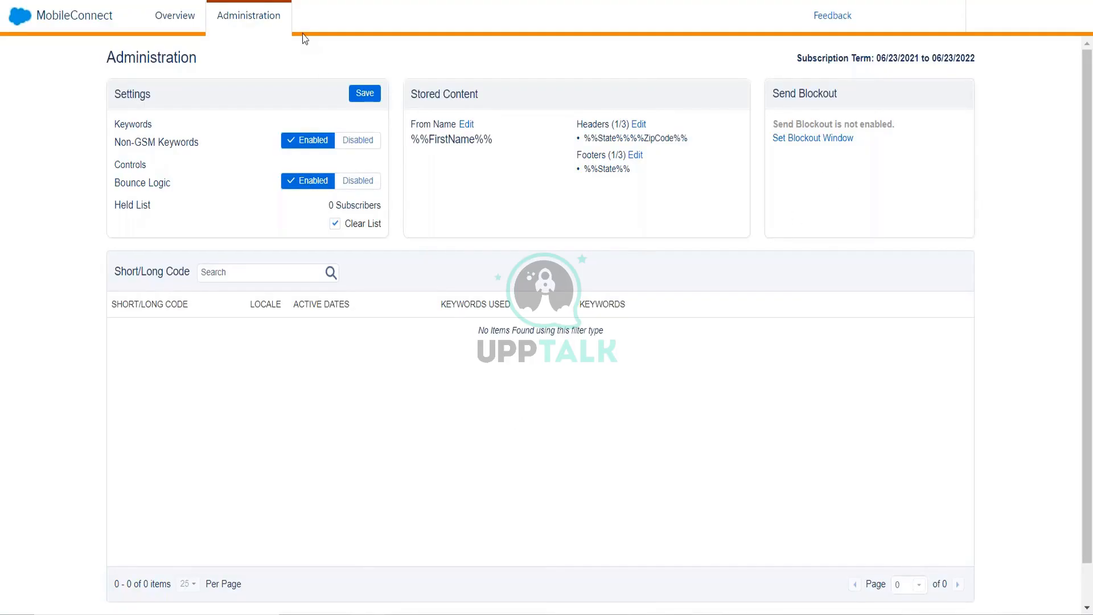
- From the MobileConnect Overview, start Create Message to reach the template choices
click(190, 23)
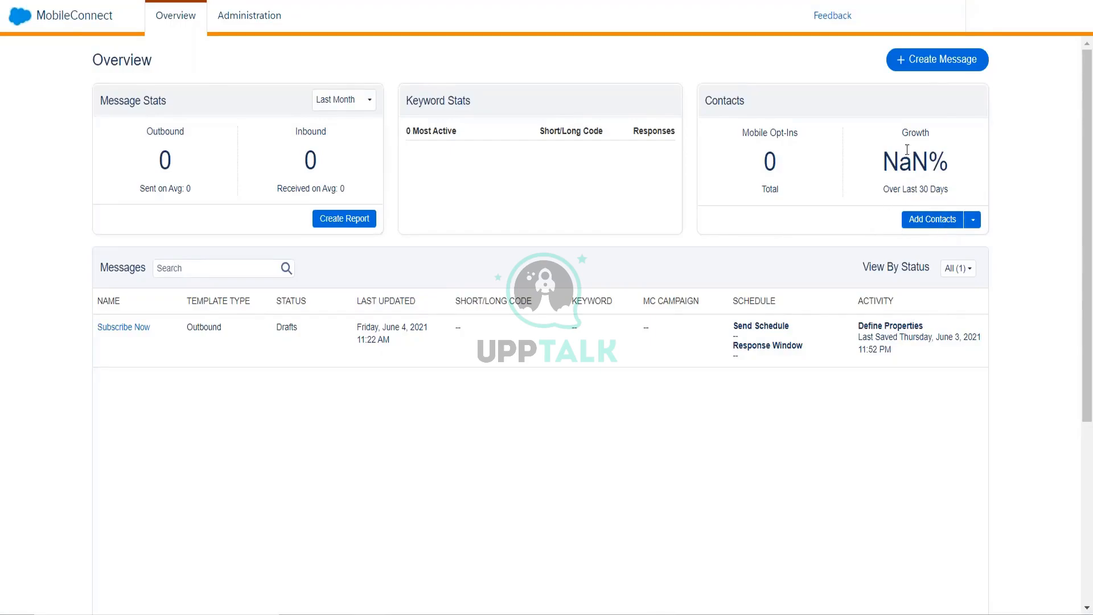
click(927, 68)
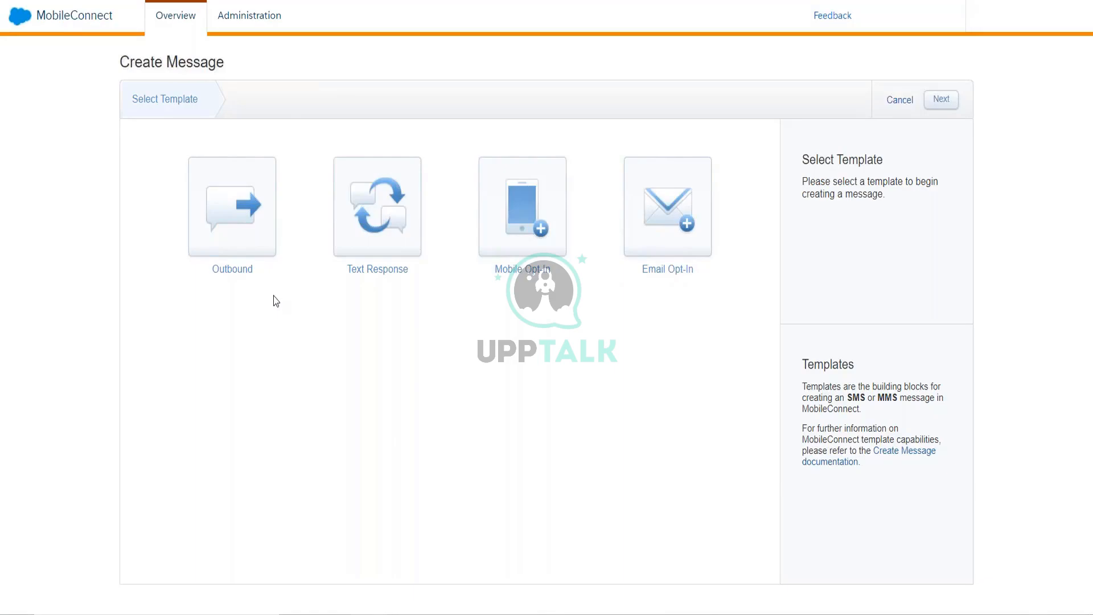
- Select the Outbound template instead of Text Response for the new message
click(374, 230)
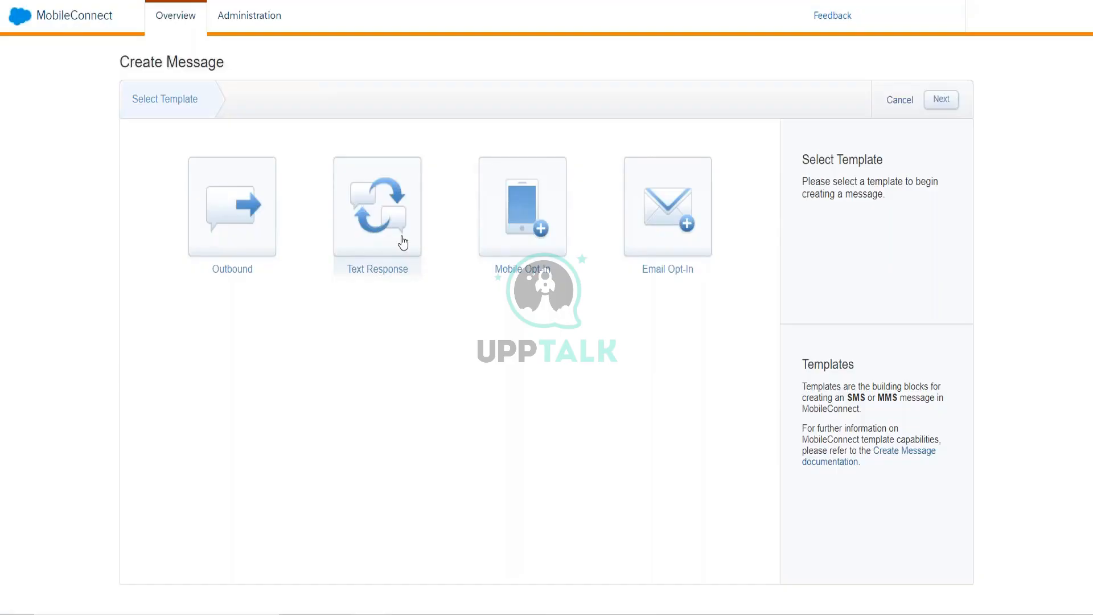
click(258, 255)
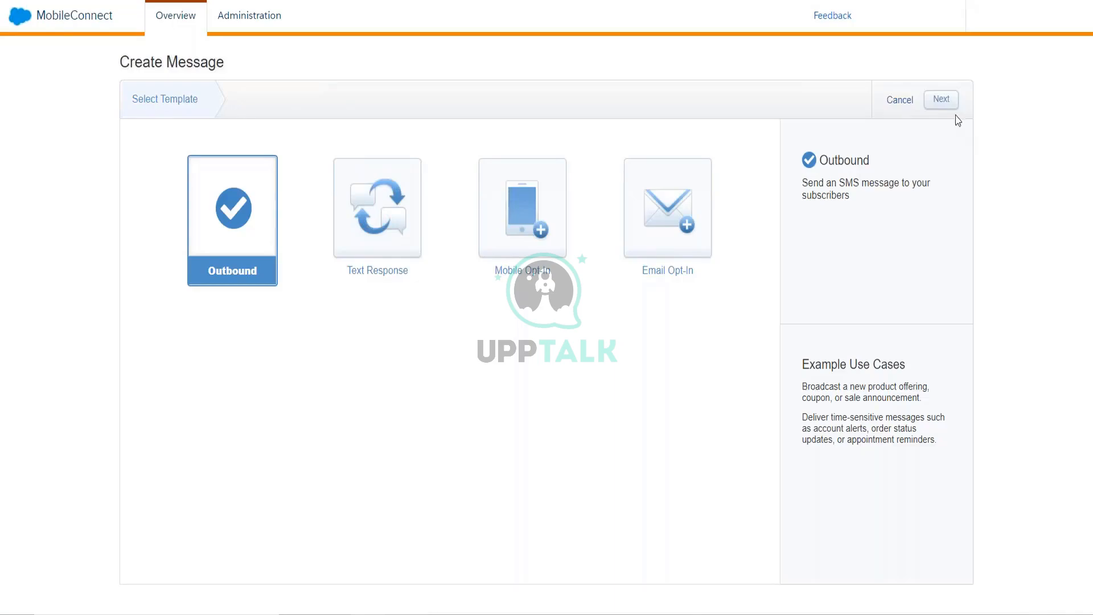
- On Define Properties, name the Outbound message 'fdgvhb' and choose a short or long code
click(941, 100)
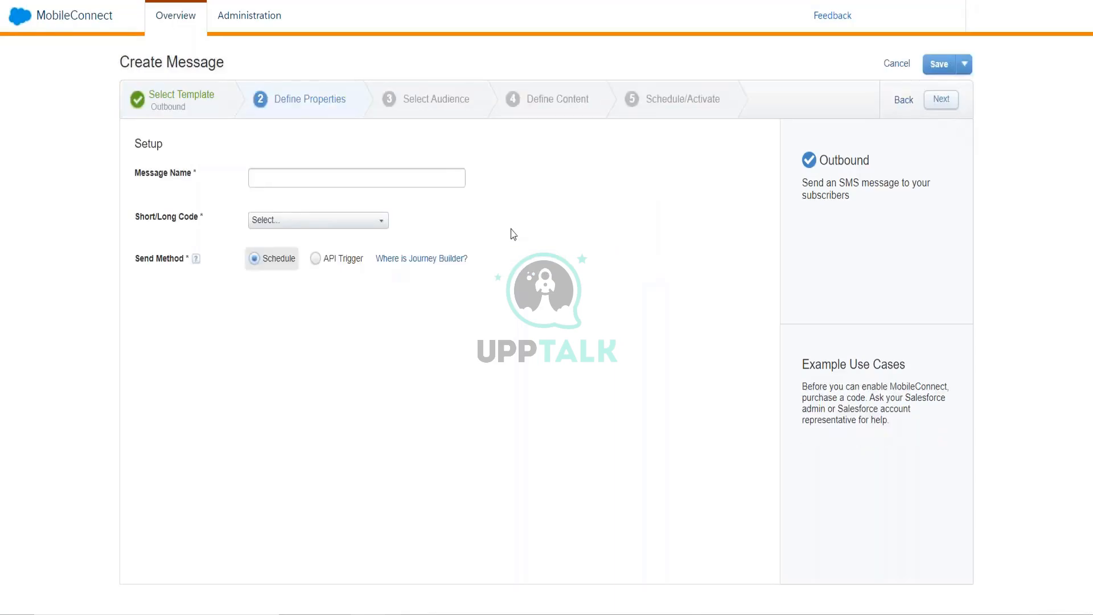
click(324, 171)
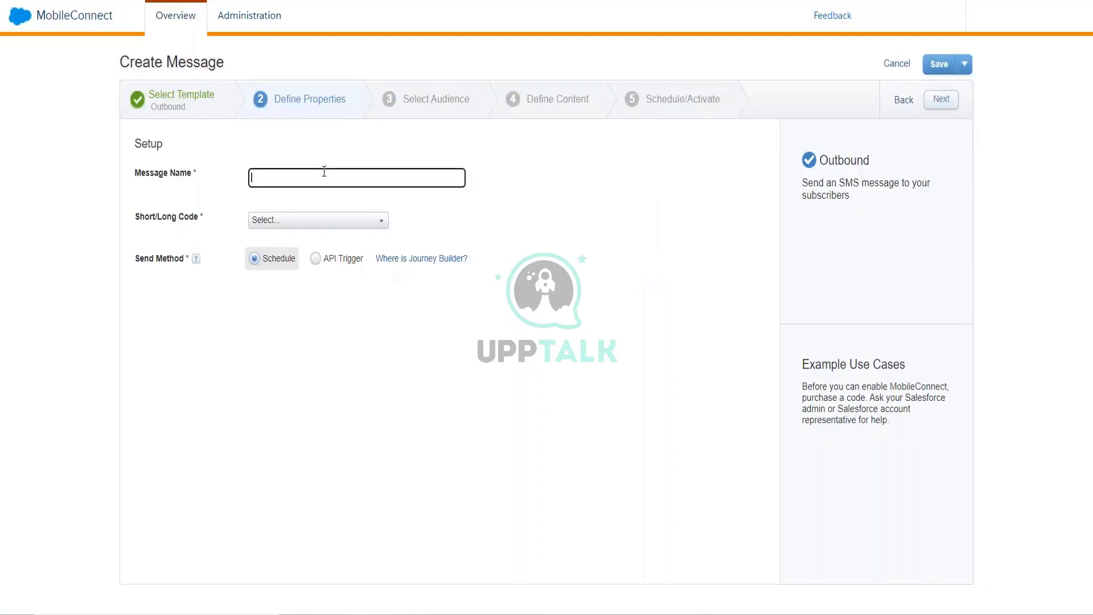
text(fdgvhb)
drag(291, 178, 232, 164)
click(312, 221)
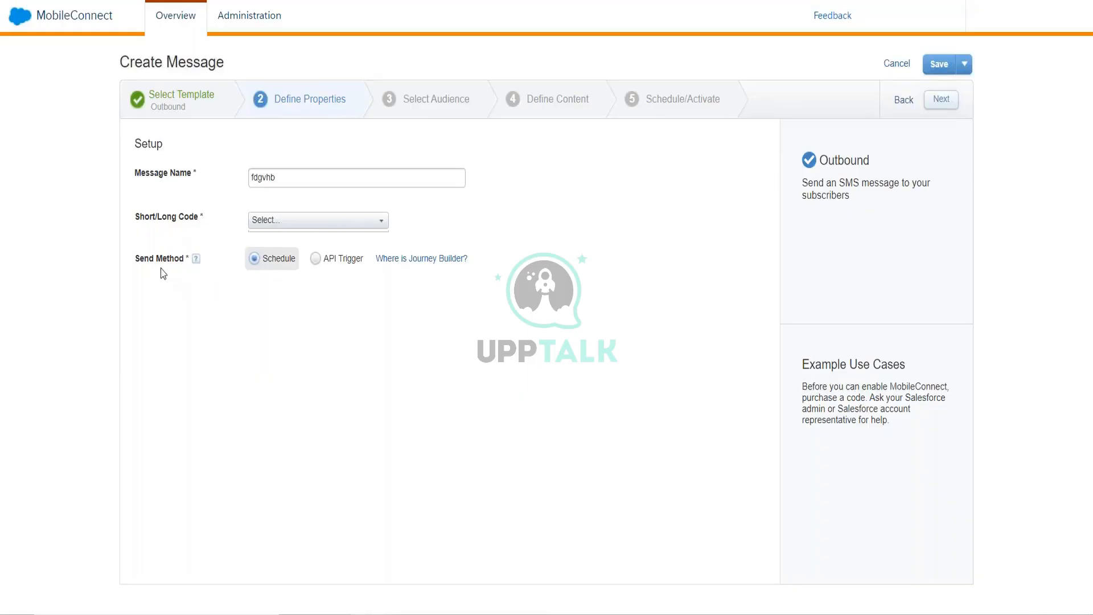
- Set the Outbound message's Send Method to API Trigger
click(328, 268)
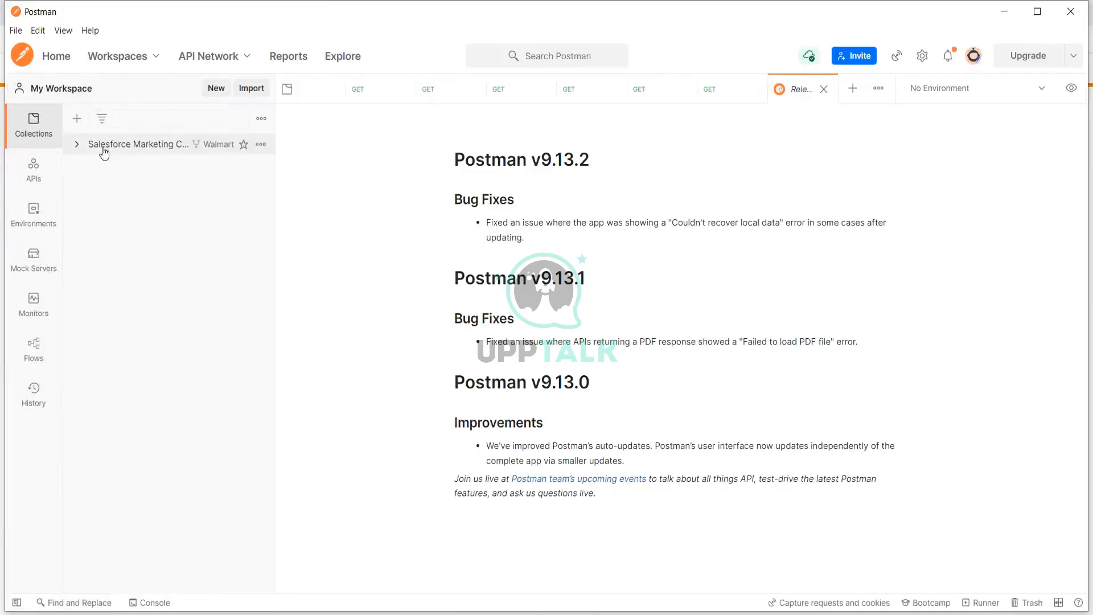
- Expand the collection, Messaging & Journeys, SOAP and REST, and open the REST SMS folder
click(77, 146)
click(82, 165)
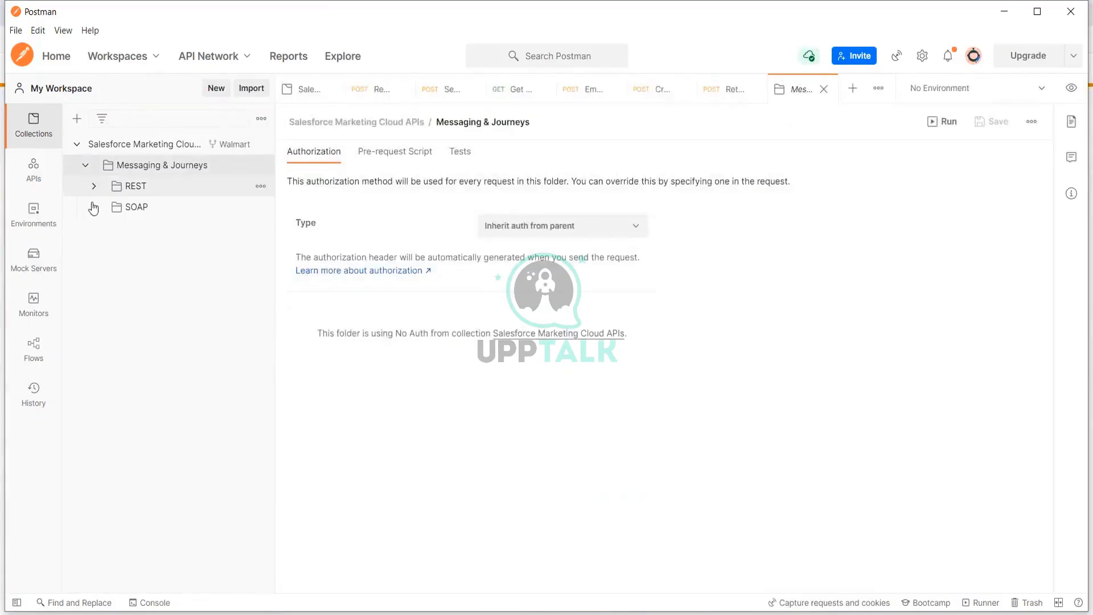
click(94, 208)
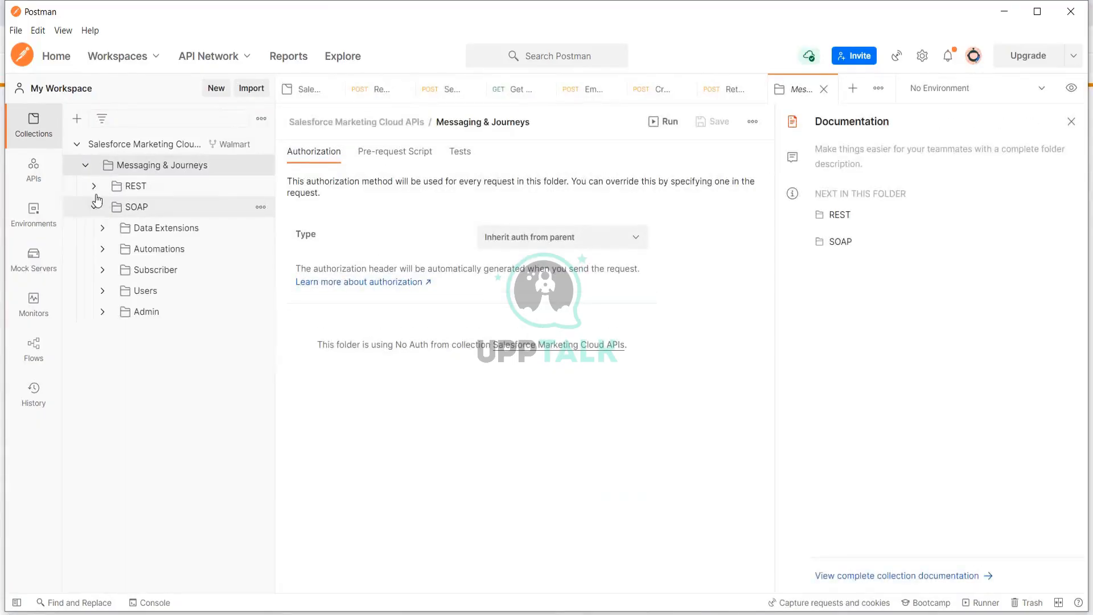
click(94, 187)
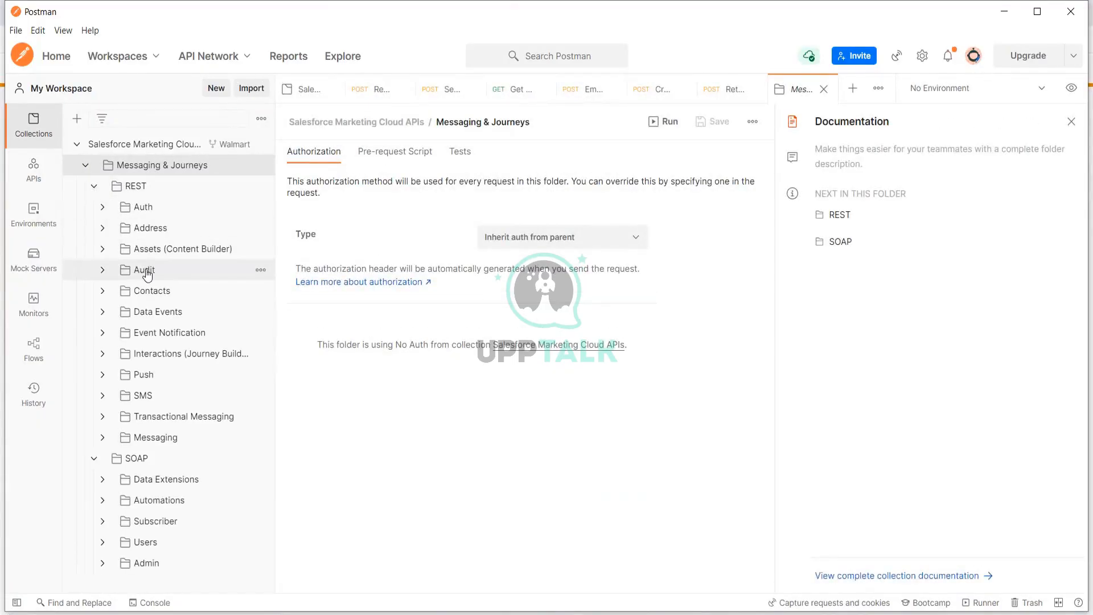
click(142, 395)
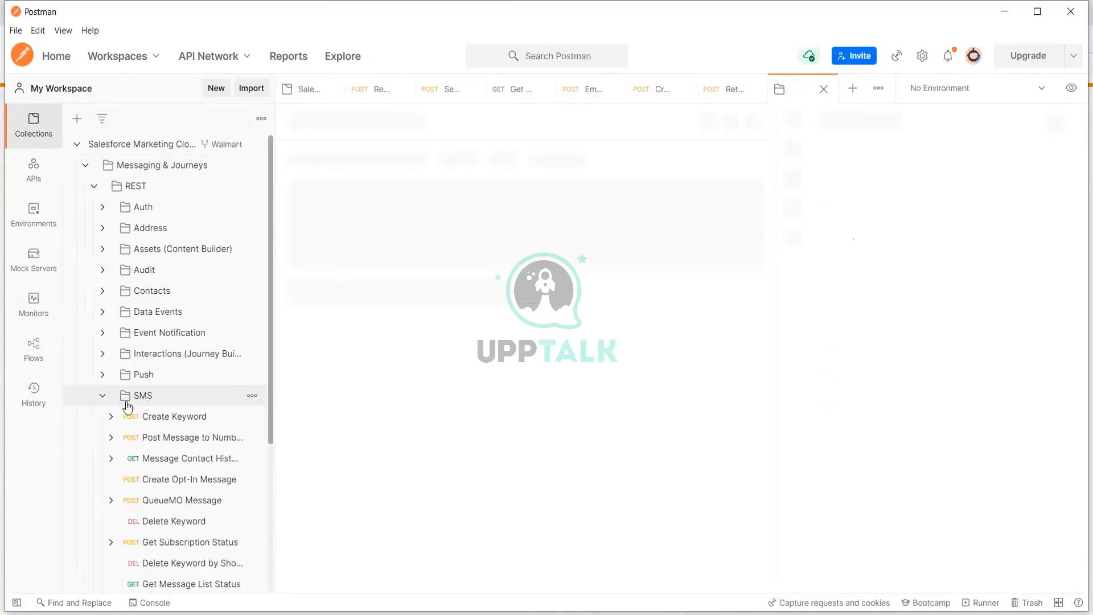
scroll(182, 438, down, 2)
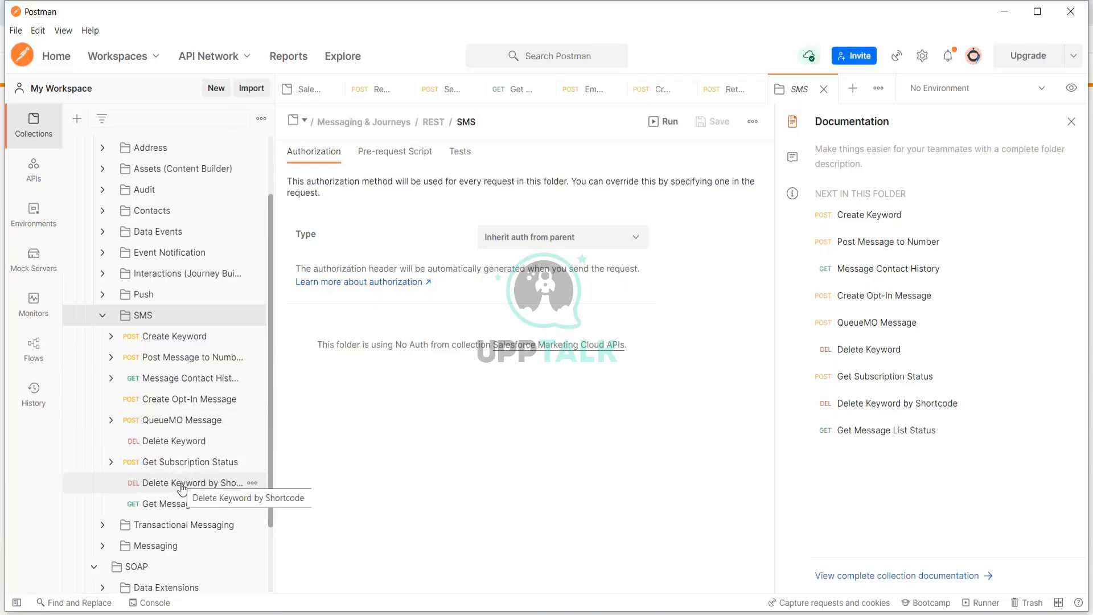
- Collapse the SMS folder and leave the Messaging folder expanded to list its requests
click(103, 316)
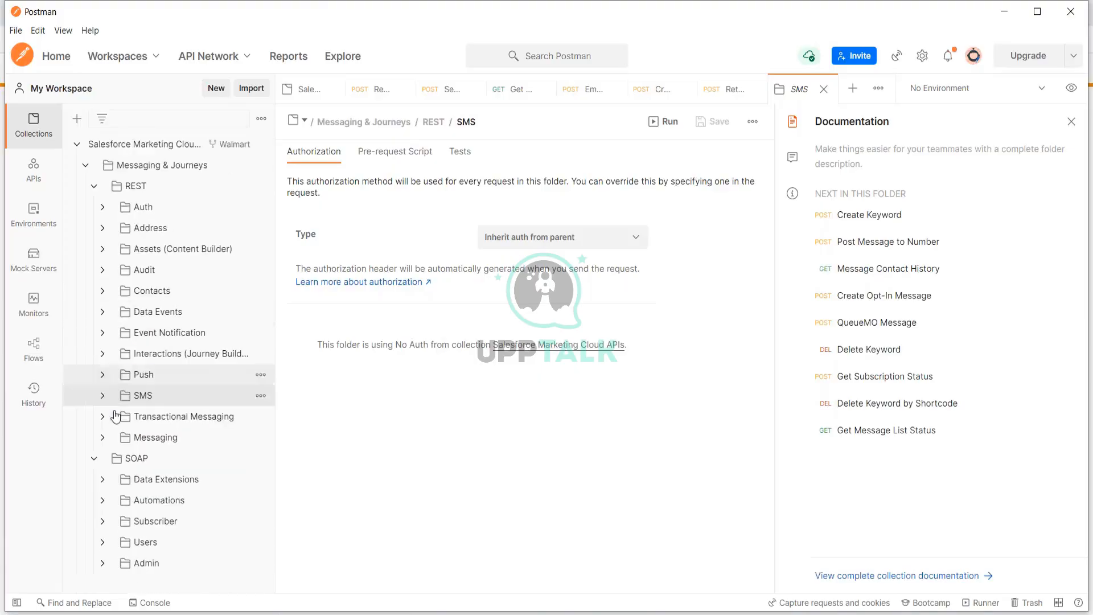
click(105, 438)
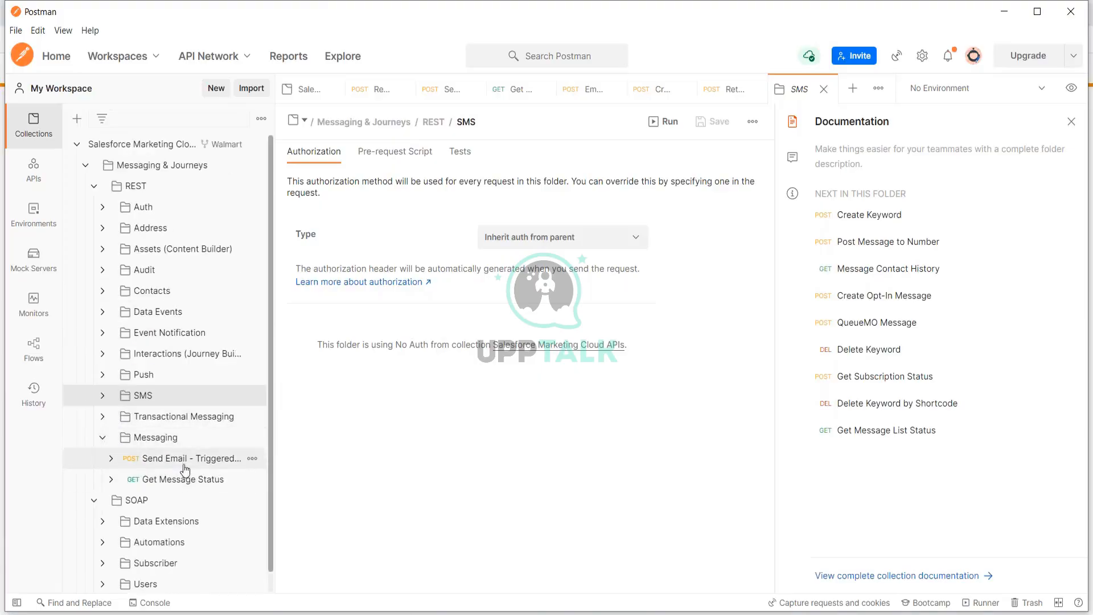
click(102, 437)
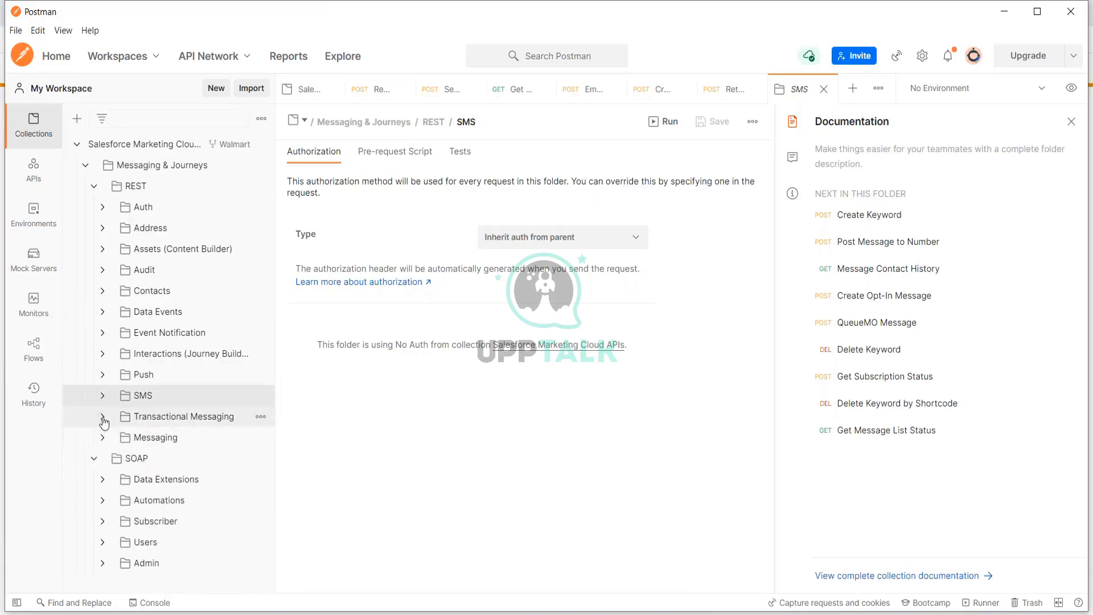
click(102, 397)
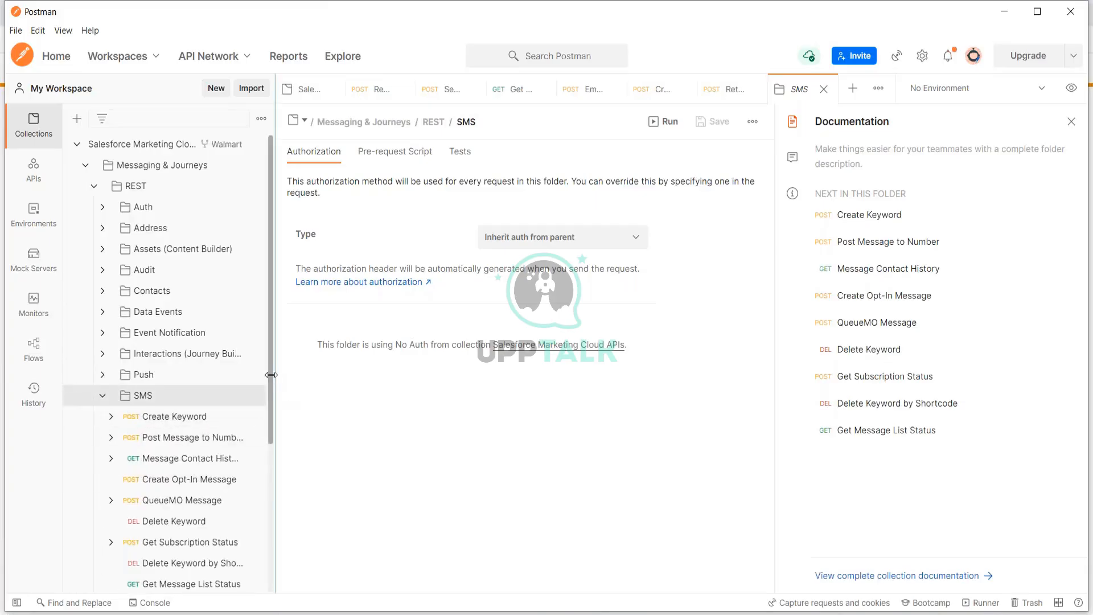
scroll(271, 390, down, 1)
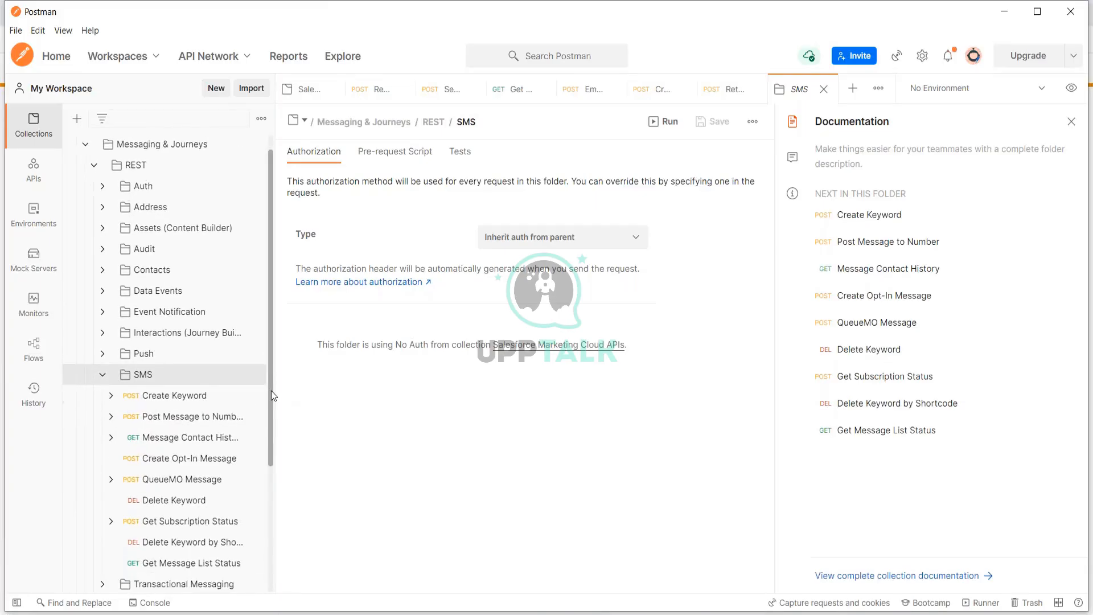
click(103, 371)
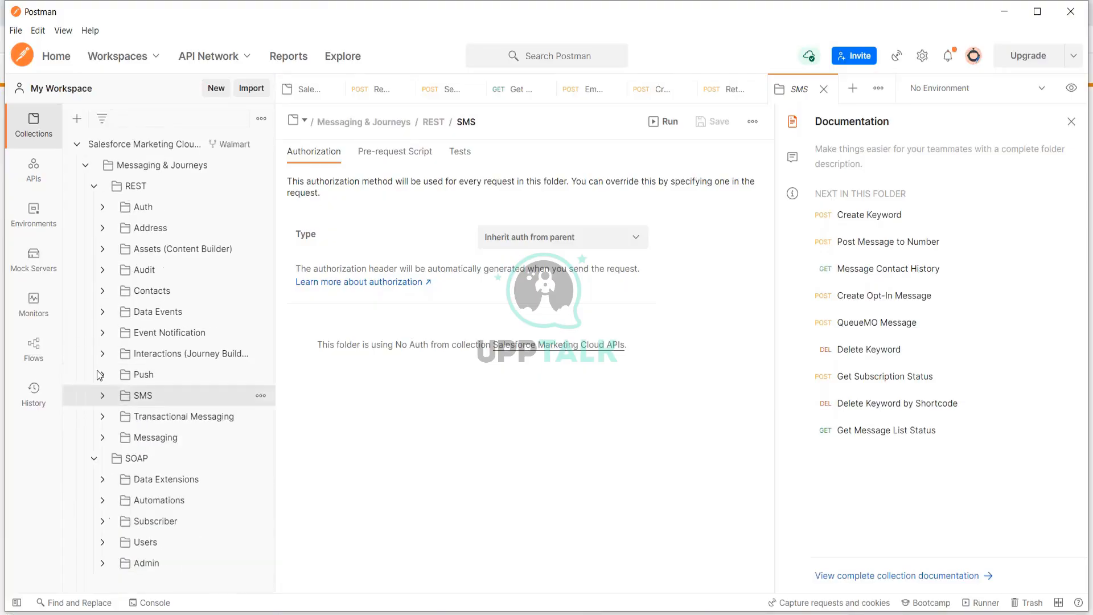
click(102, 437)
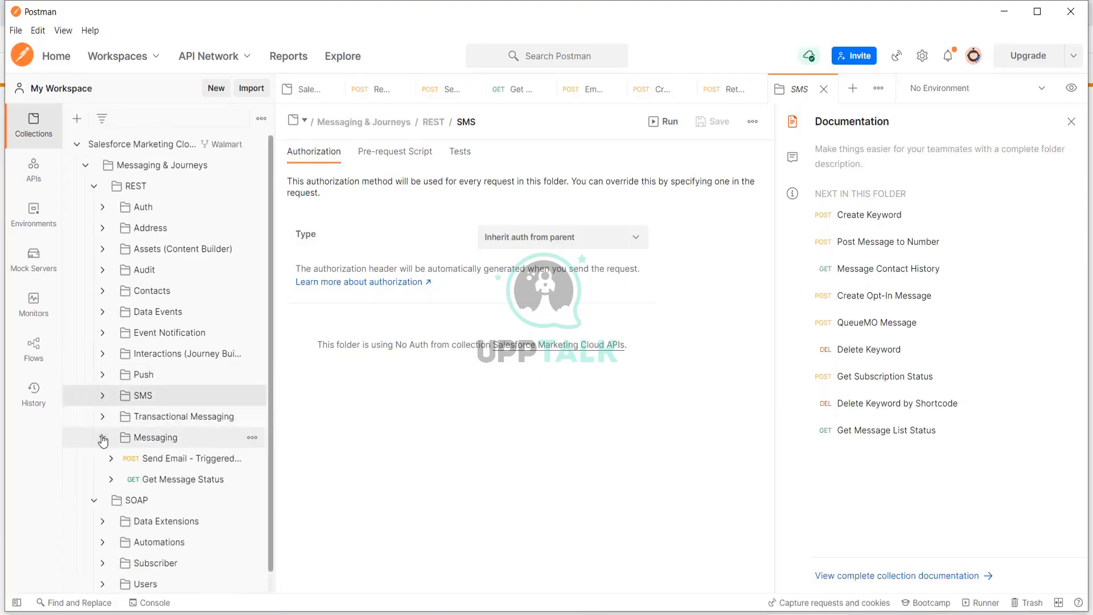
- Review the Send Email - Triggered Send Definition request's JSON recipient details and URL send definition key
click(193, 461)
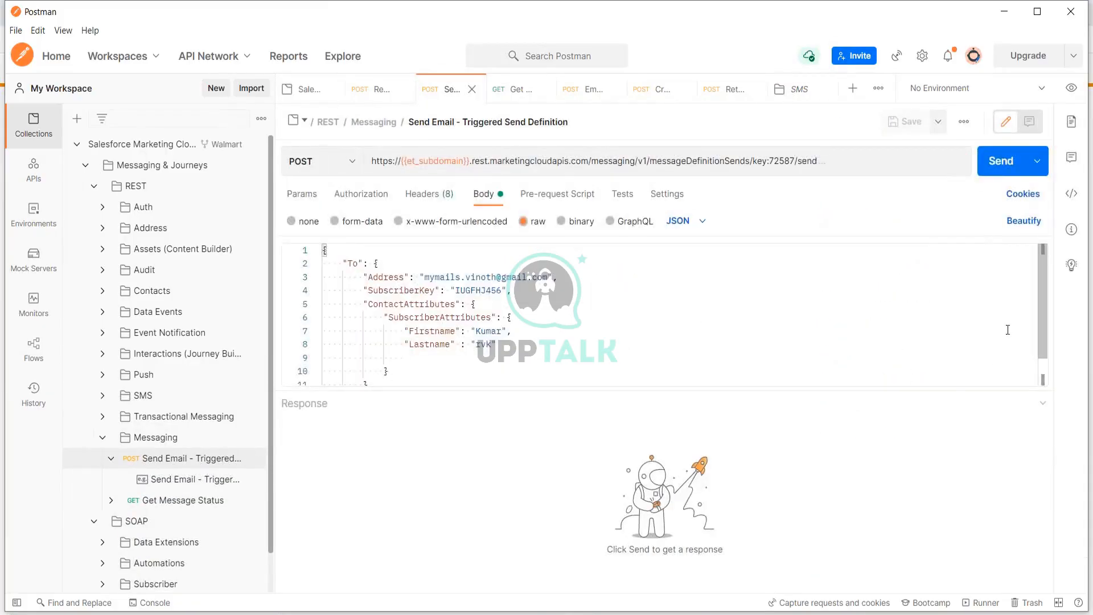
drag(498, 345, 364, 277)
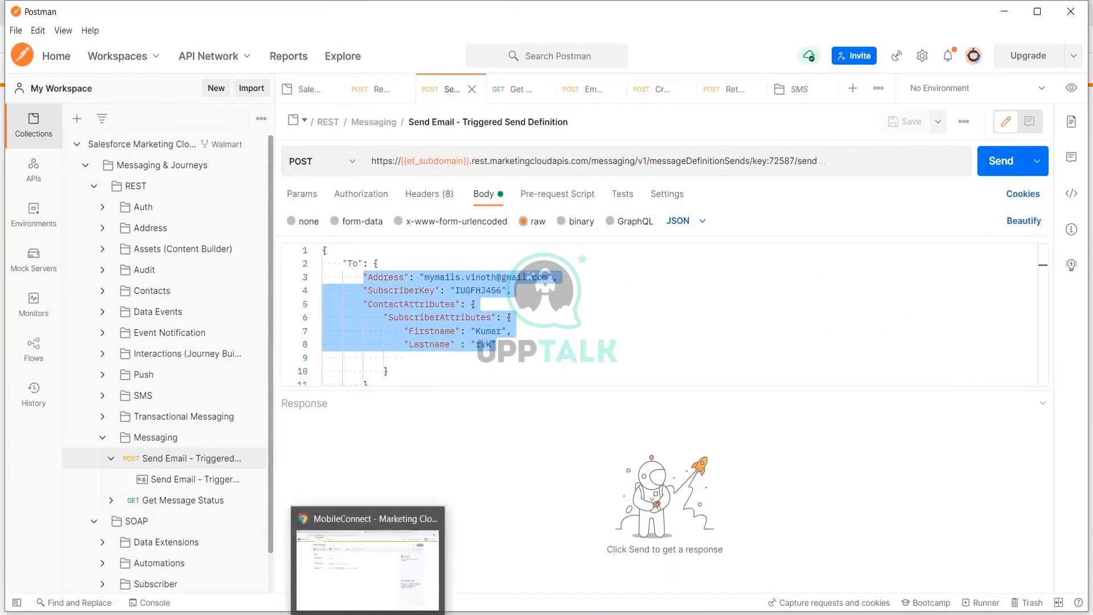
click(368, 612)
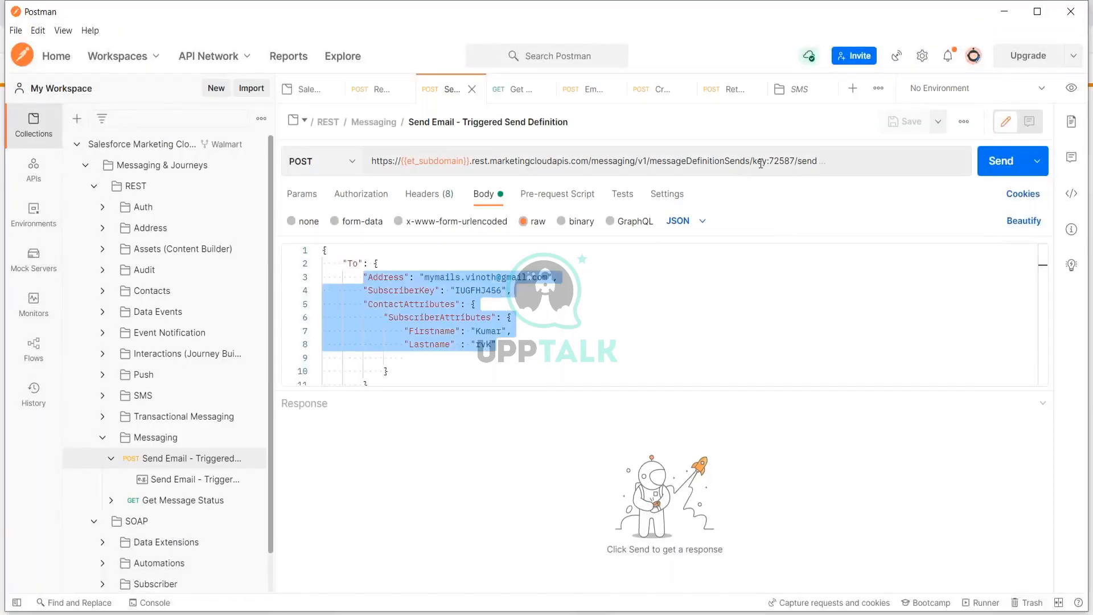
drag(766, 163, 795, 167)
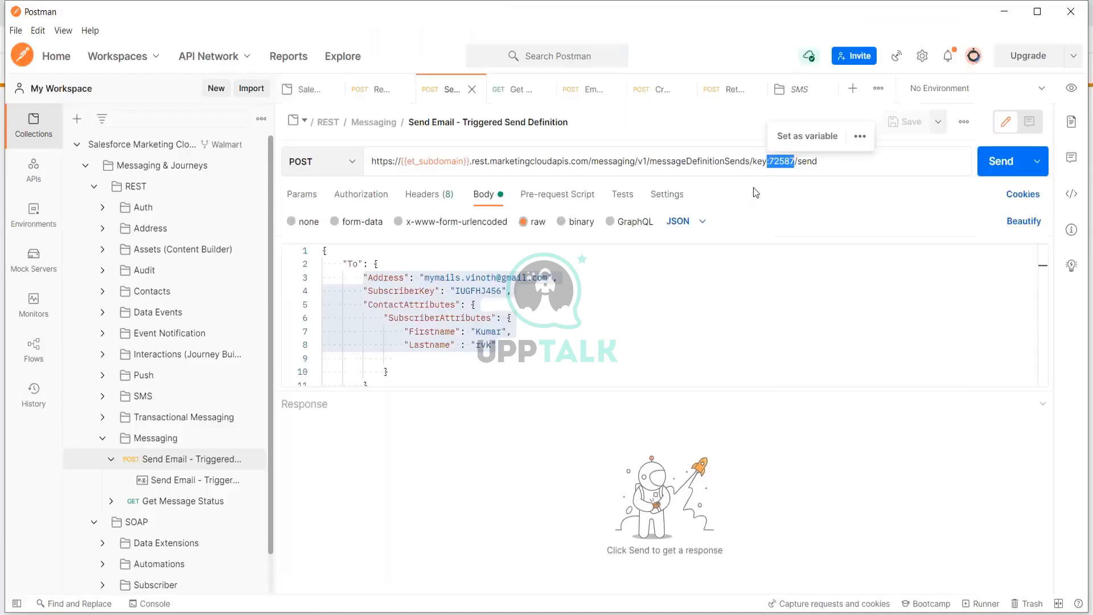
click(770, 160)
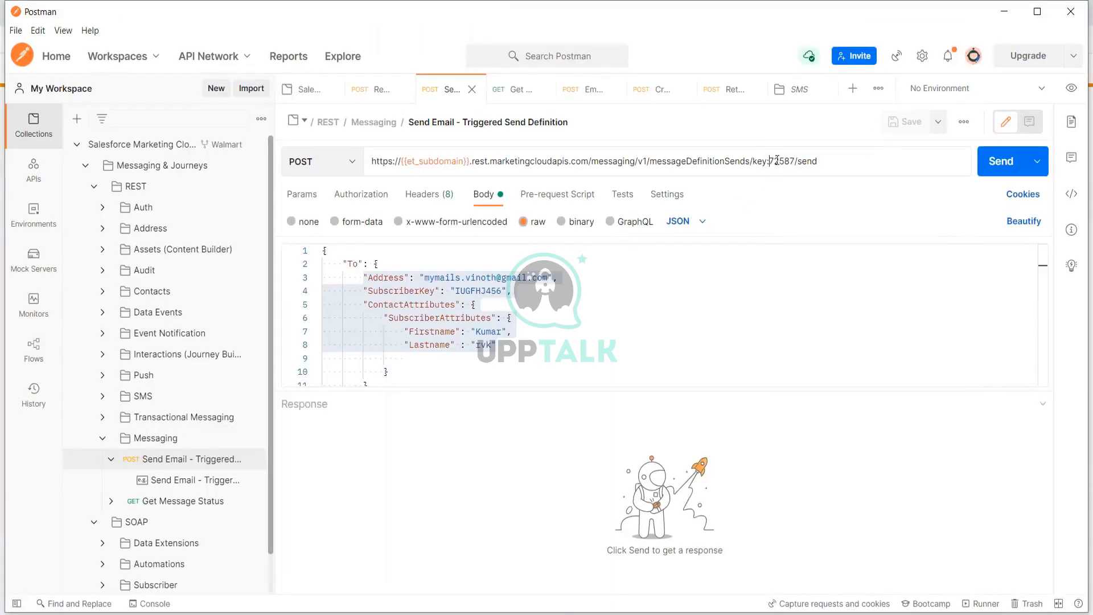
drag(771, 160, 790, 161)
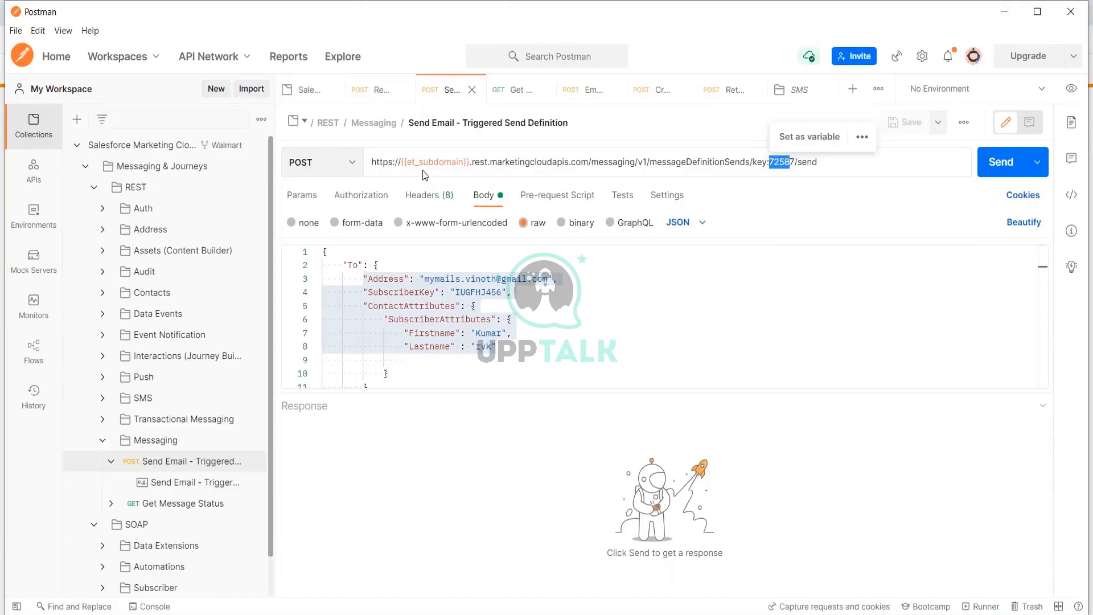
click(440, 379)
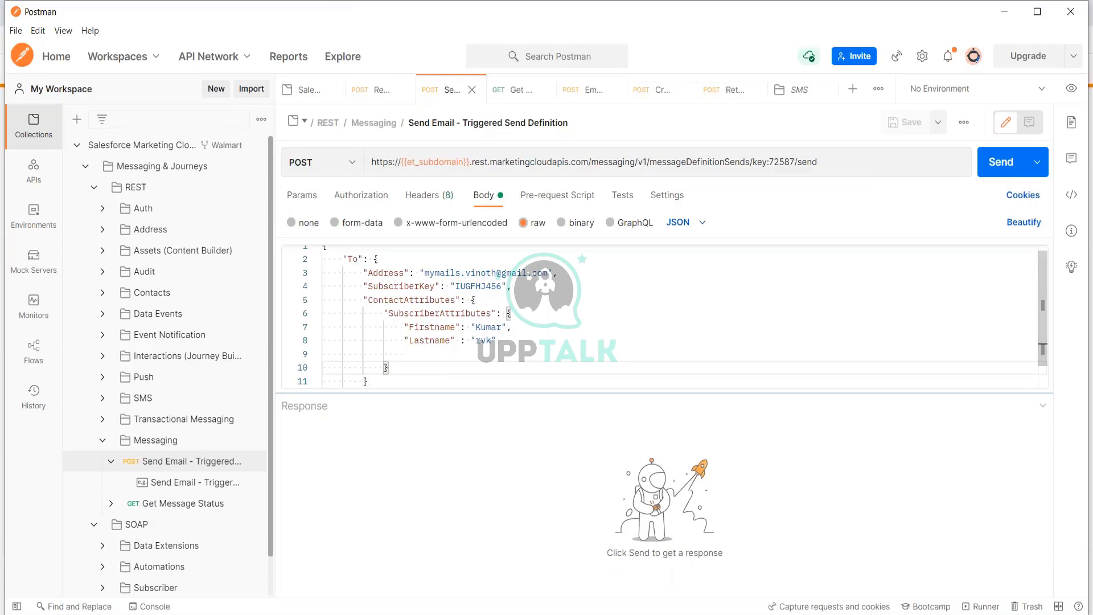
key(alt+Tab)
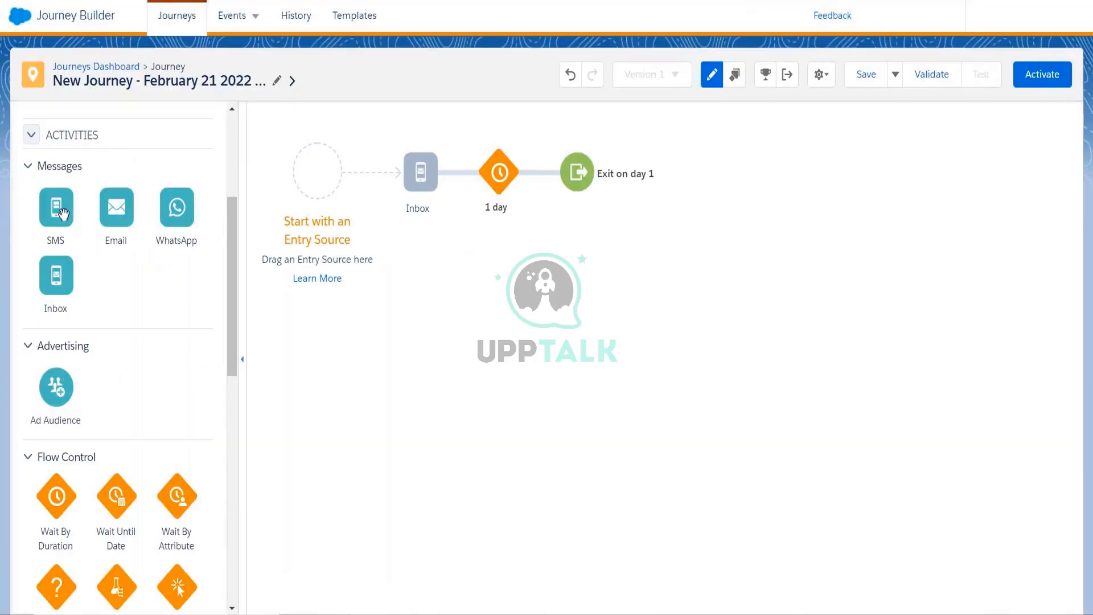
- Place an SMS activity before Inbox, set it to send on a schedule, and start a new message
drag(63, 213, 409, 189)
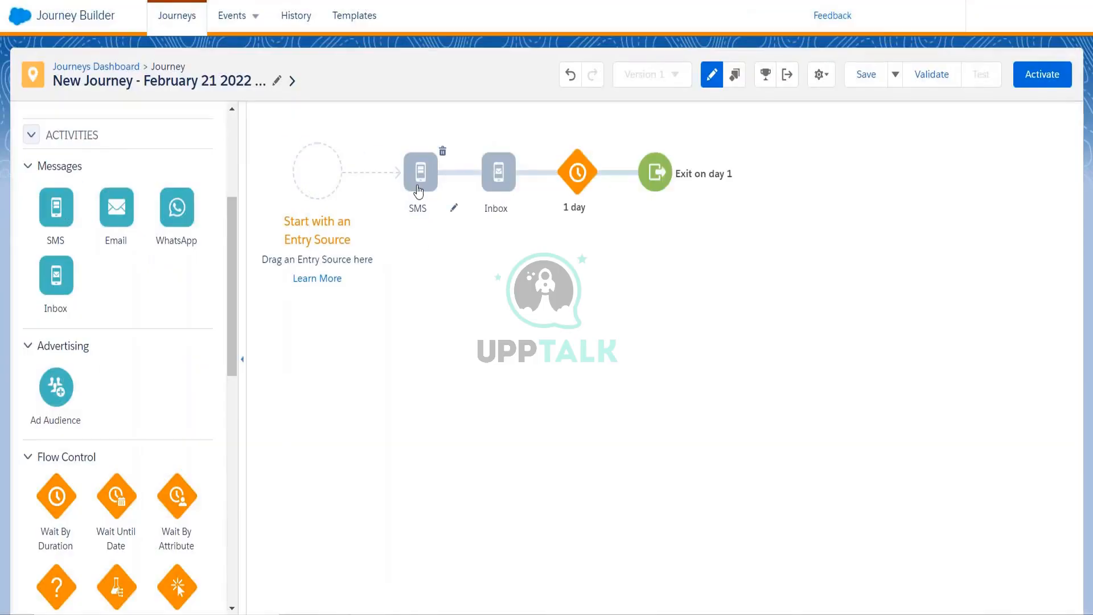
click(409, 188)
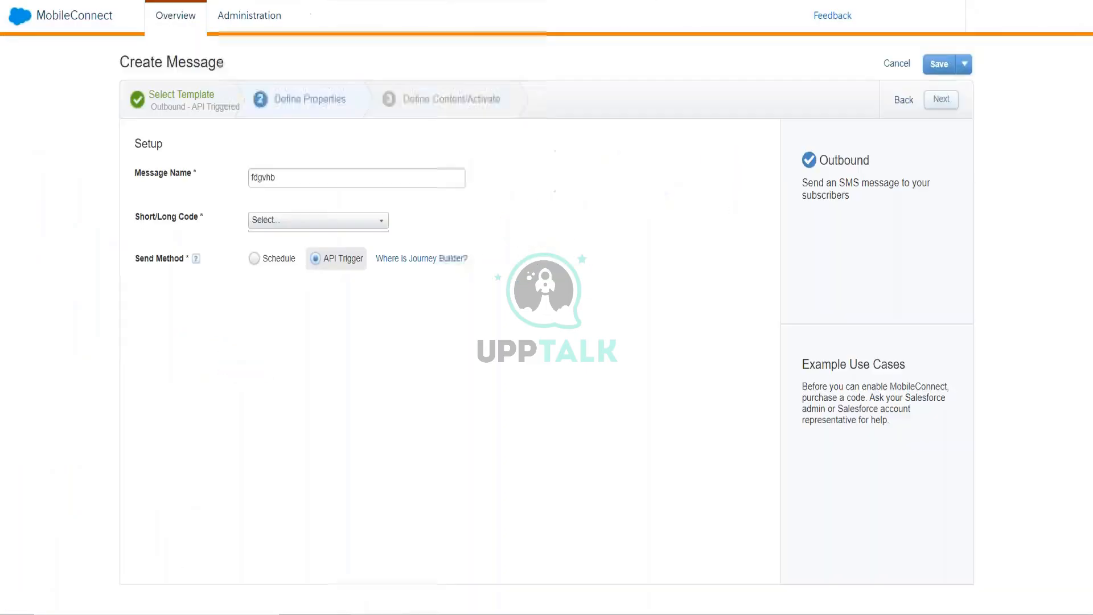
click(255, 259)
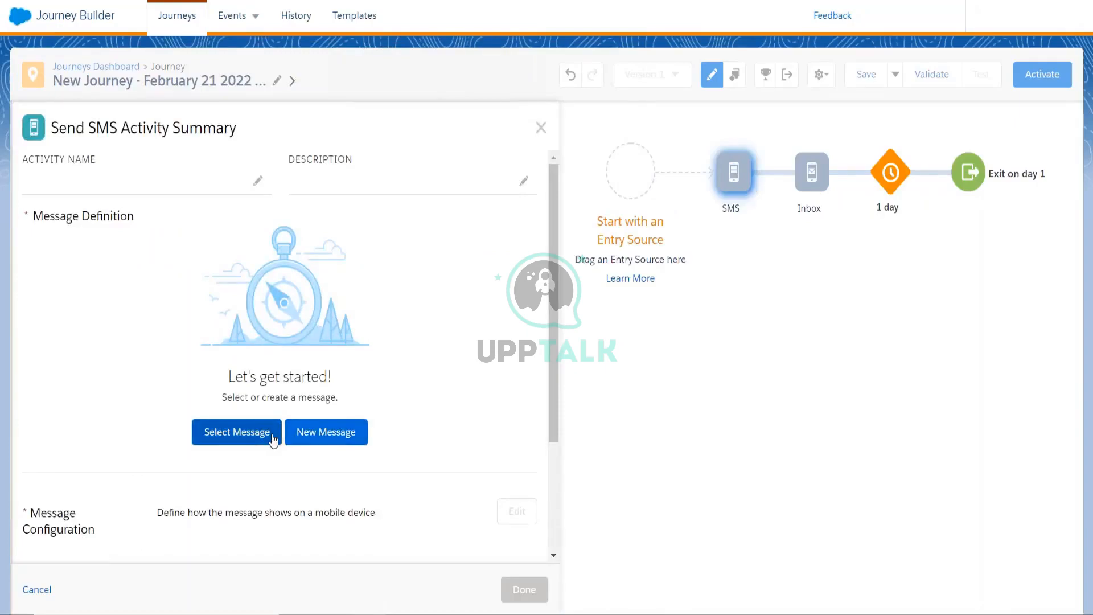
click(299, 443)
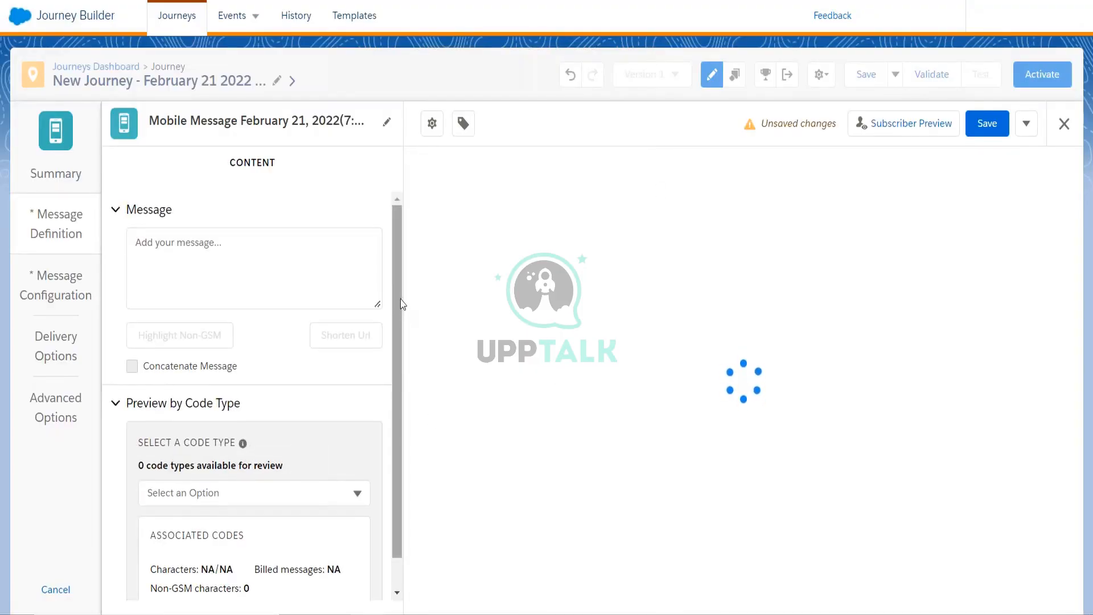
- Write 'Thanks for showing interest!' as the mobile message's opening line
scroll(399, 306, down, 1)
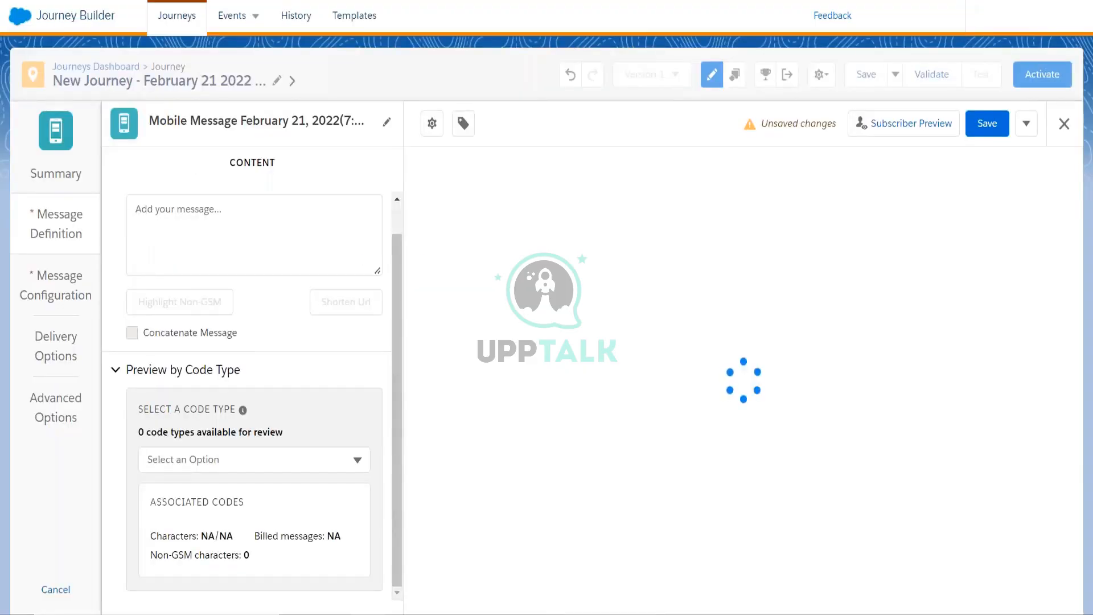
click(298, 239)
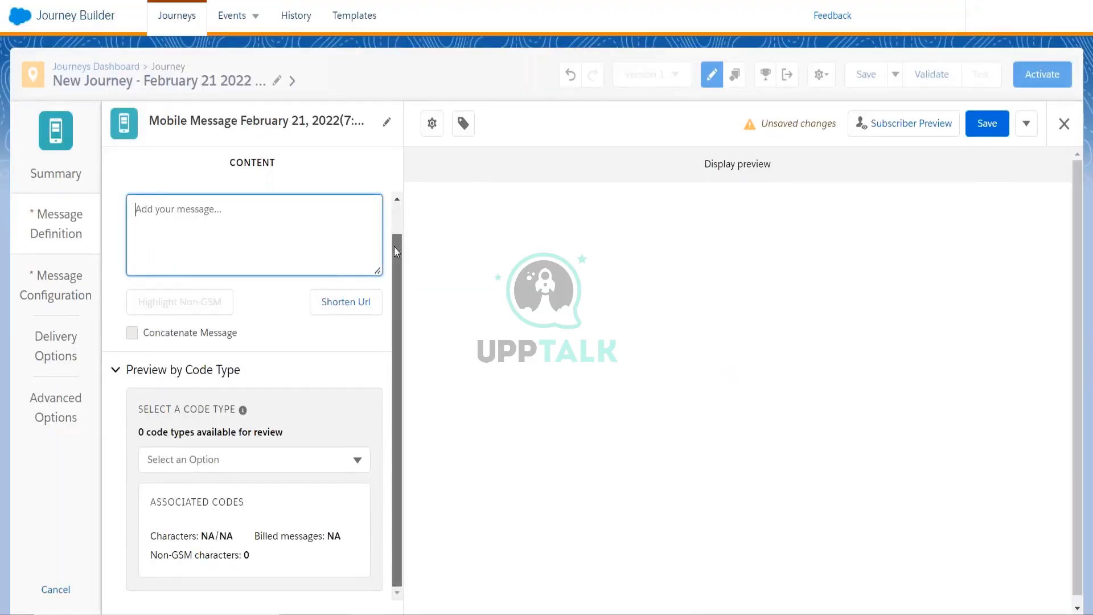
drag(394, 247, 394, 233)
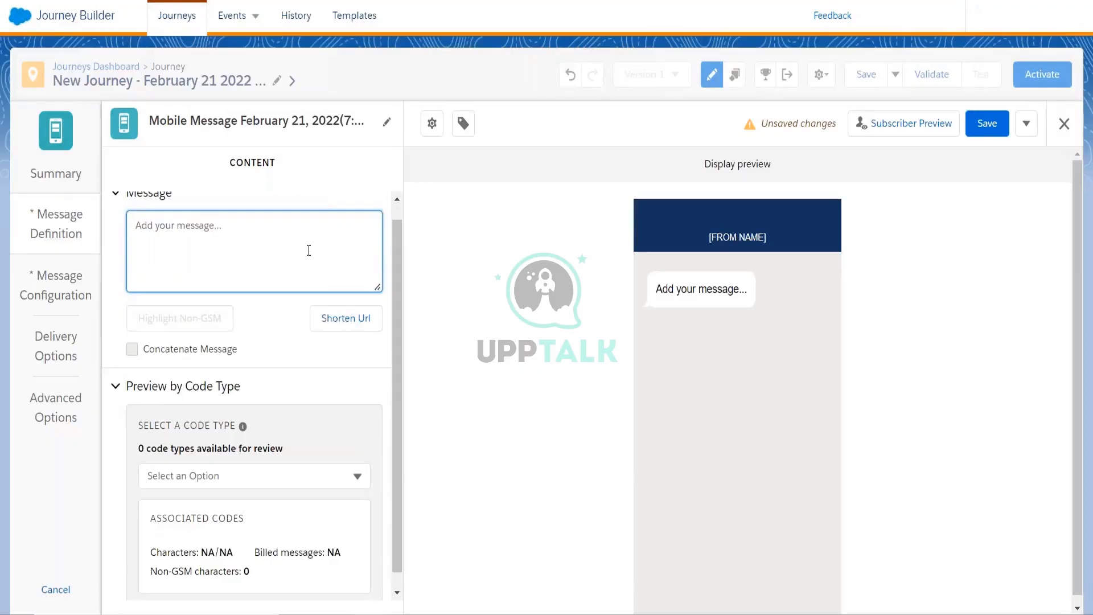
text(Thaksnks)
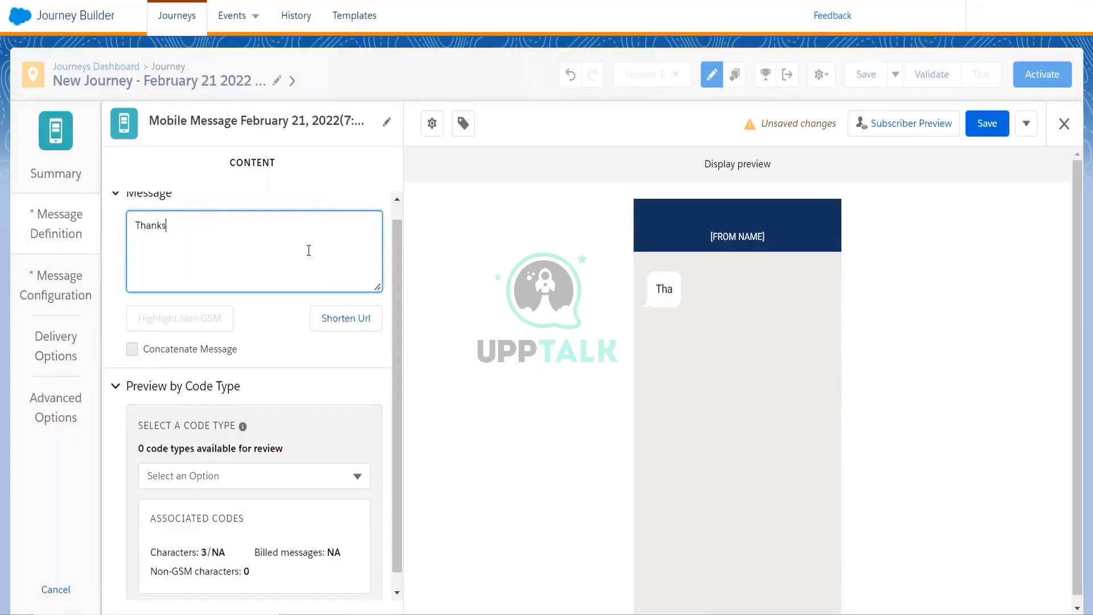
text( for showi)
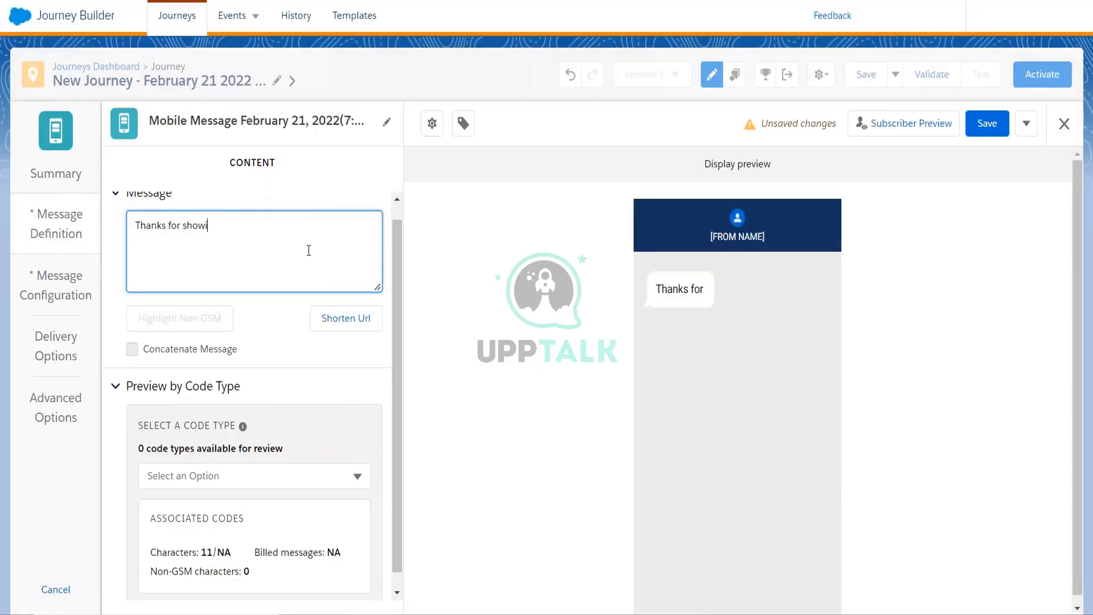
text(ng intereste)
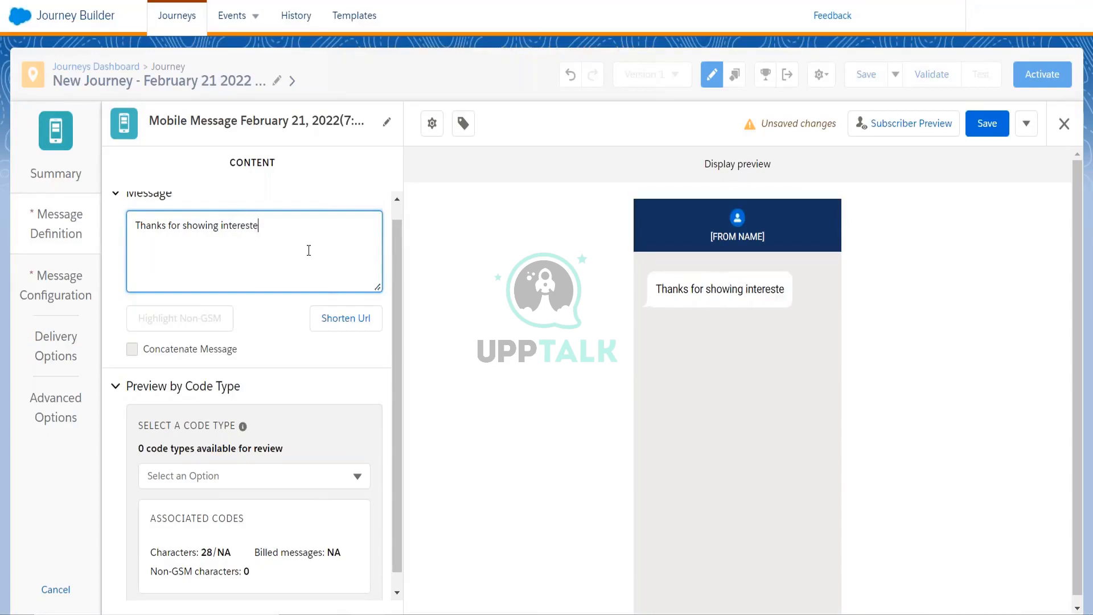
text(!)
scroll(400, 261, down, 1)
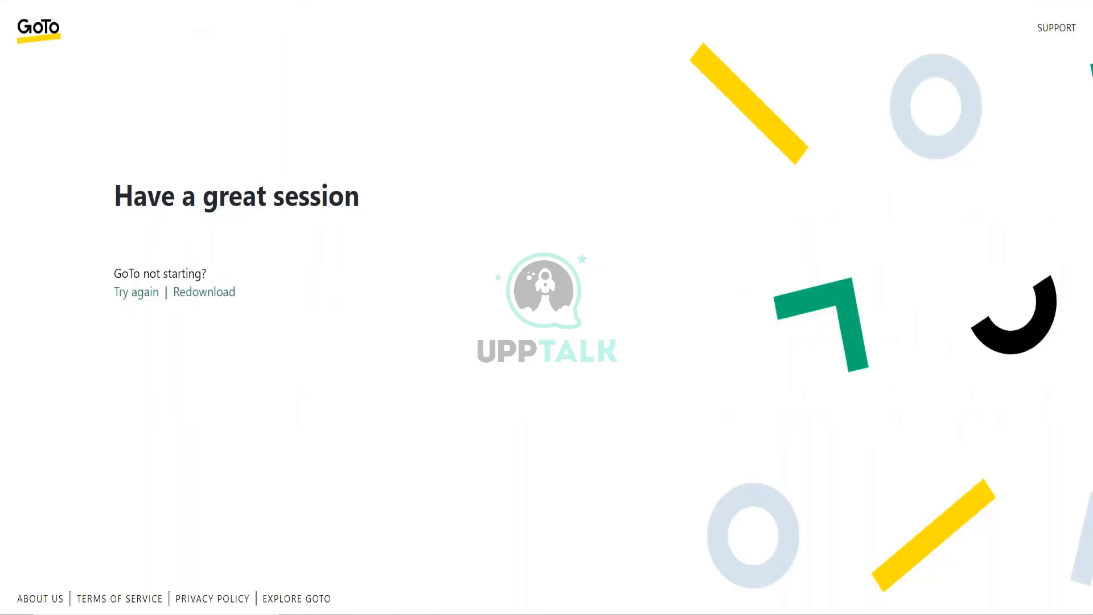
- Search Google for bitly from the browser address bar
key(ctrl+l)
text(bitly)
key(Return)
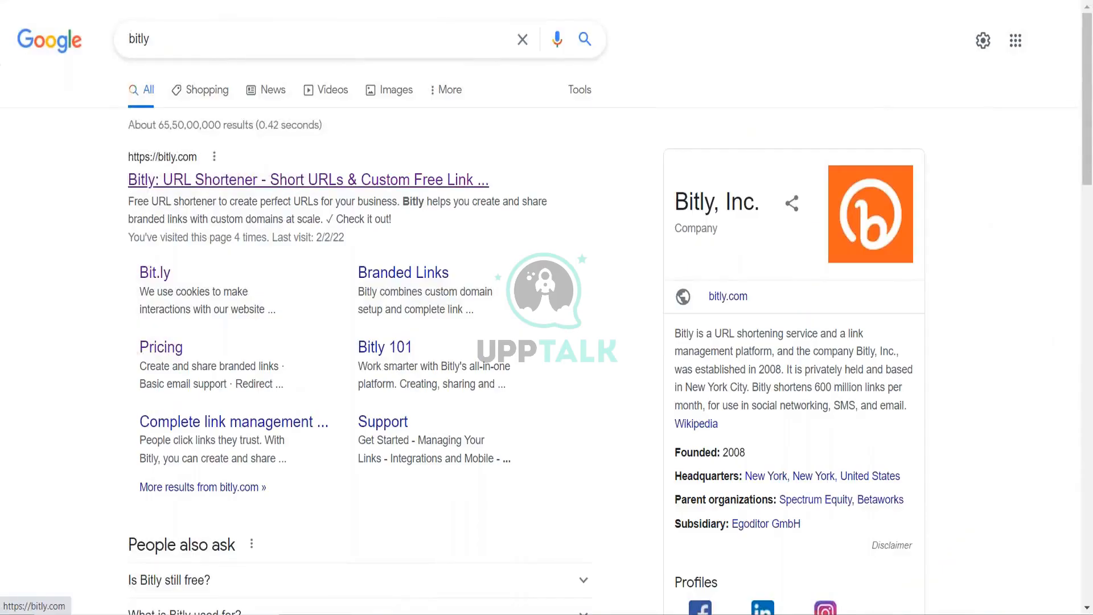
- Open the 'Bitly: URL Shortener' result to reach bitly.com
click(279, 180)
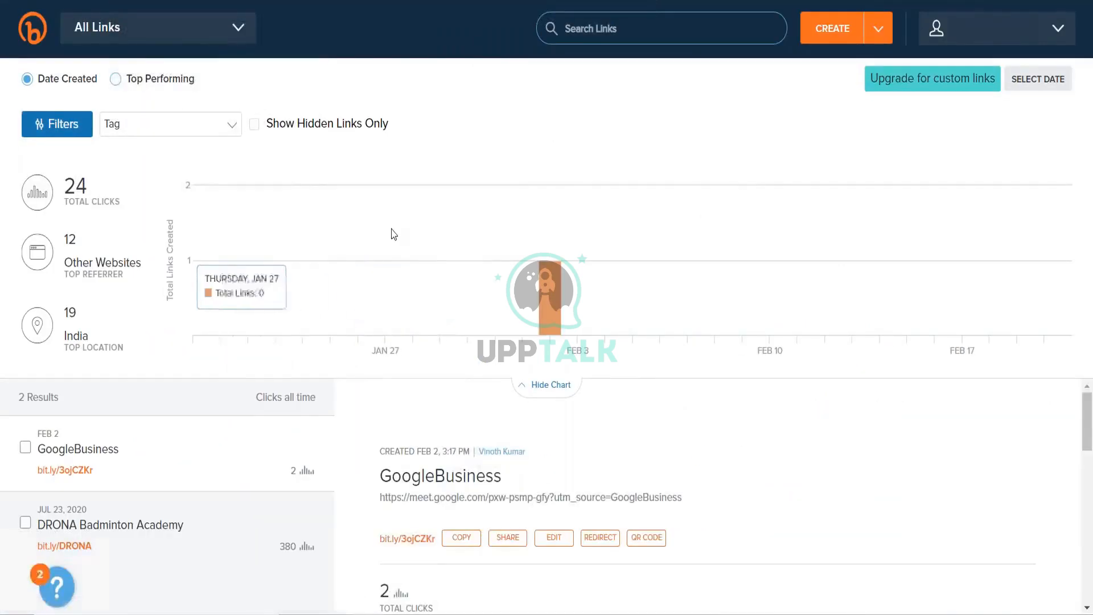
click(836, 36)
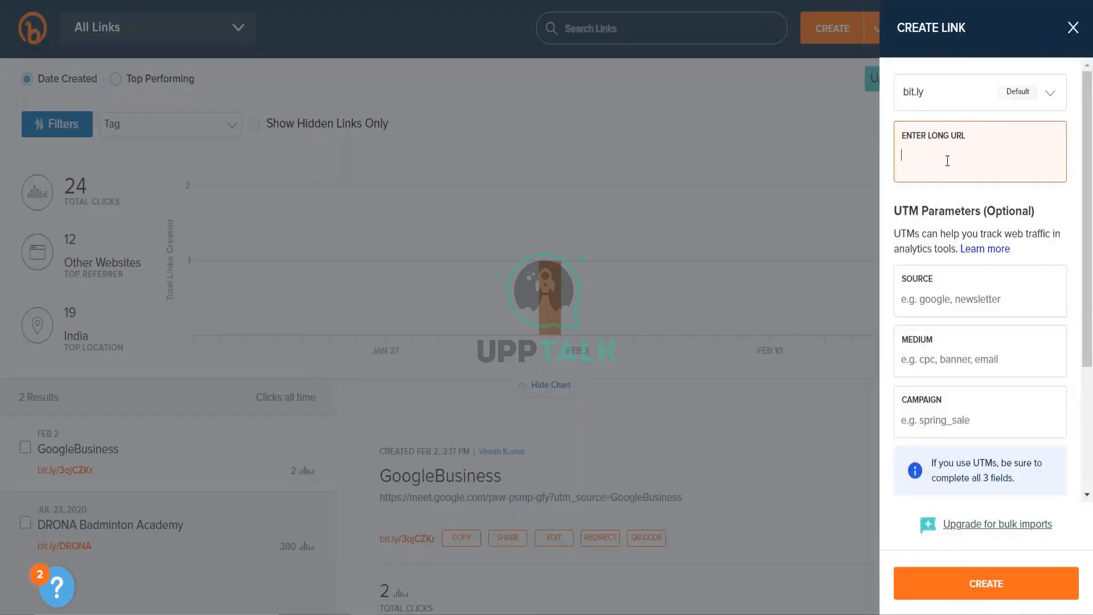
text(www.amazon.com/getcoupon)
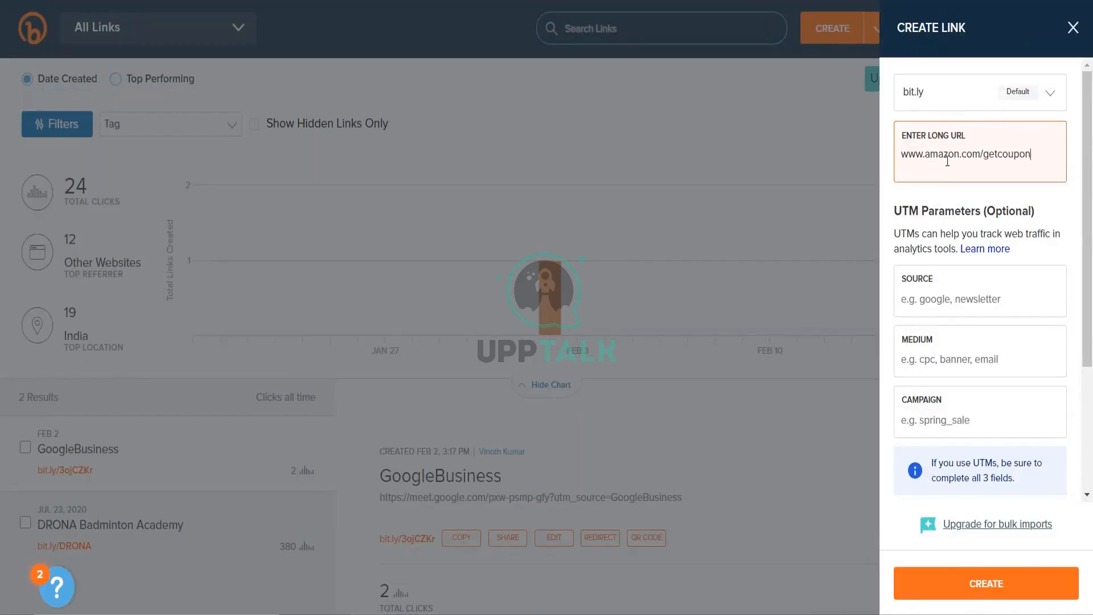
text(/jdhvfhdbfdjfnk)
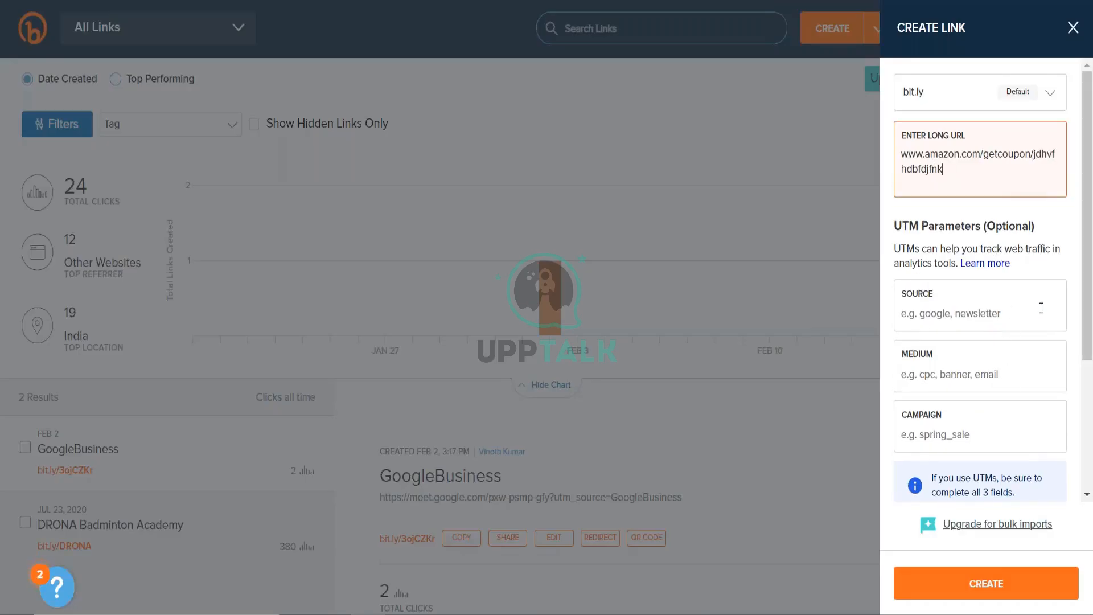
click(1020, 582)
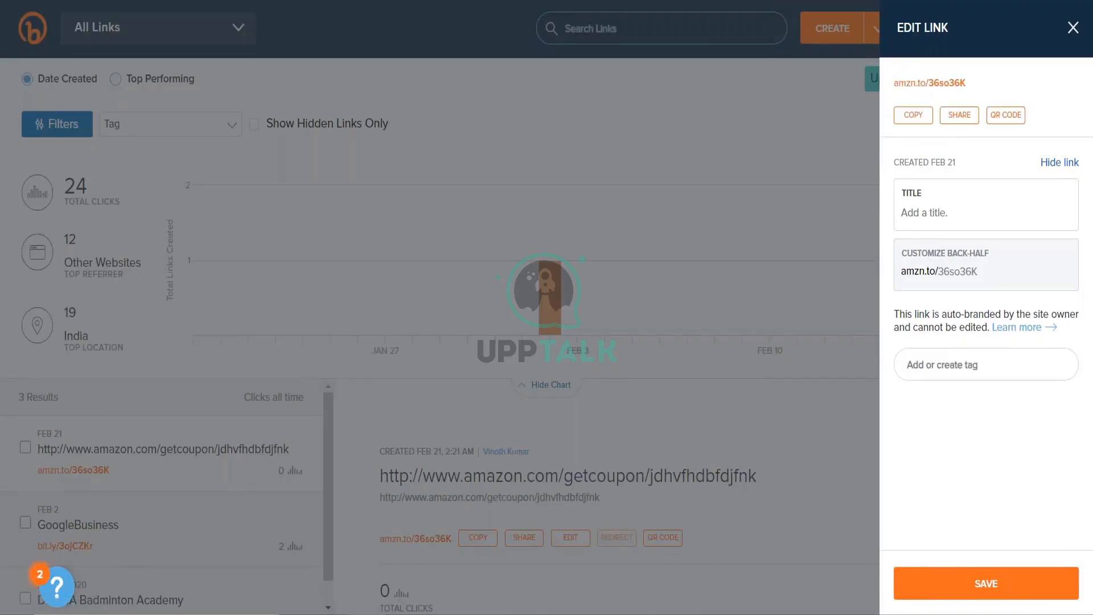
click(913, 115)
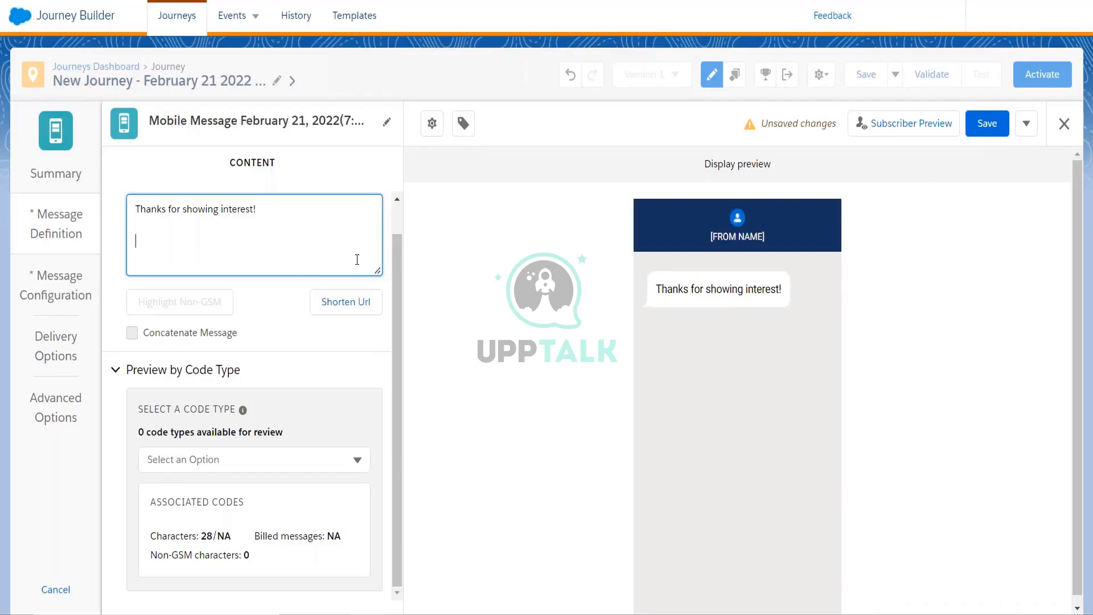
key(ctrl+v)
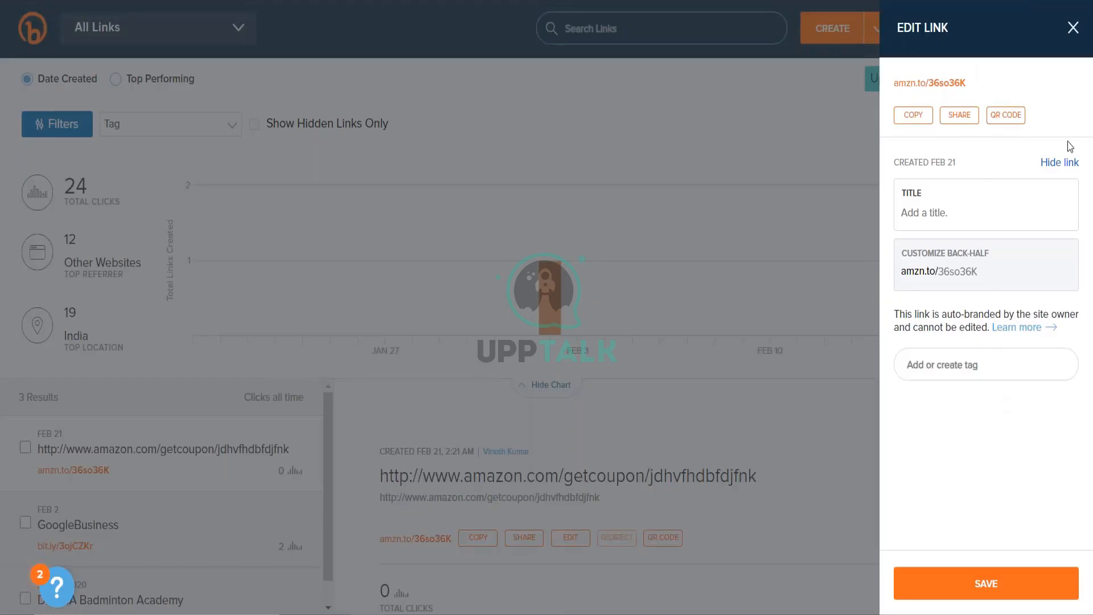
- Try Shorten Url on the pasted amzn.to link, dismiss the invalid-link warning, and confirm 53 characters
click(1073, 28)
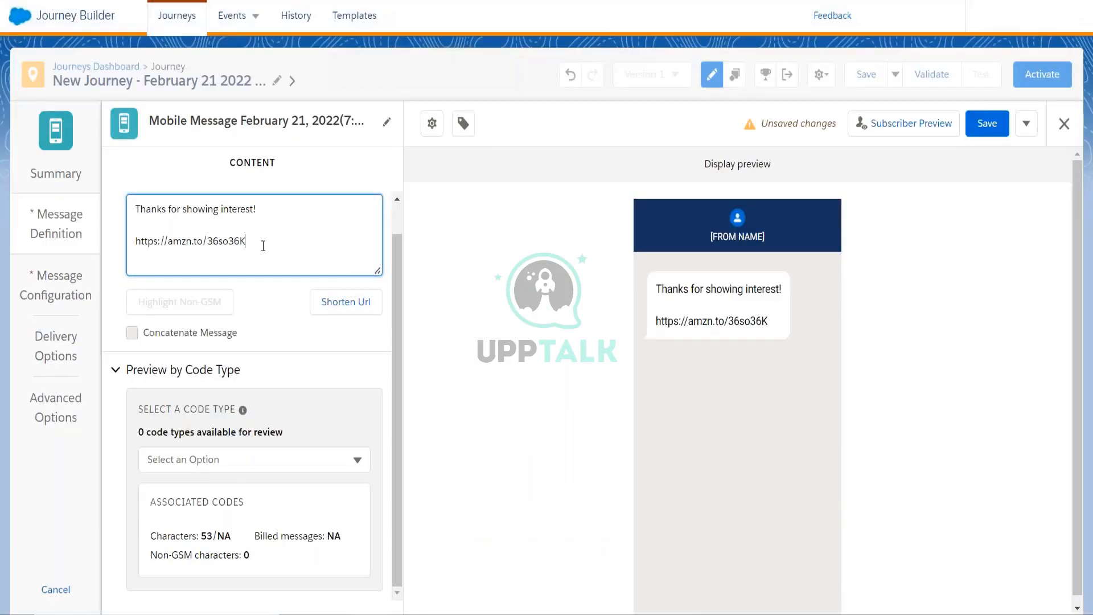
drag(263, 245, 134, 245)
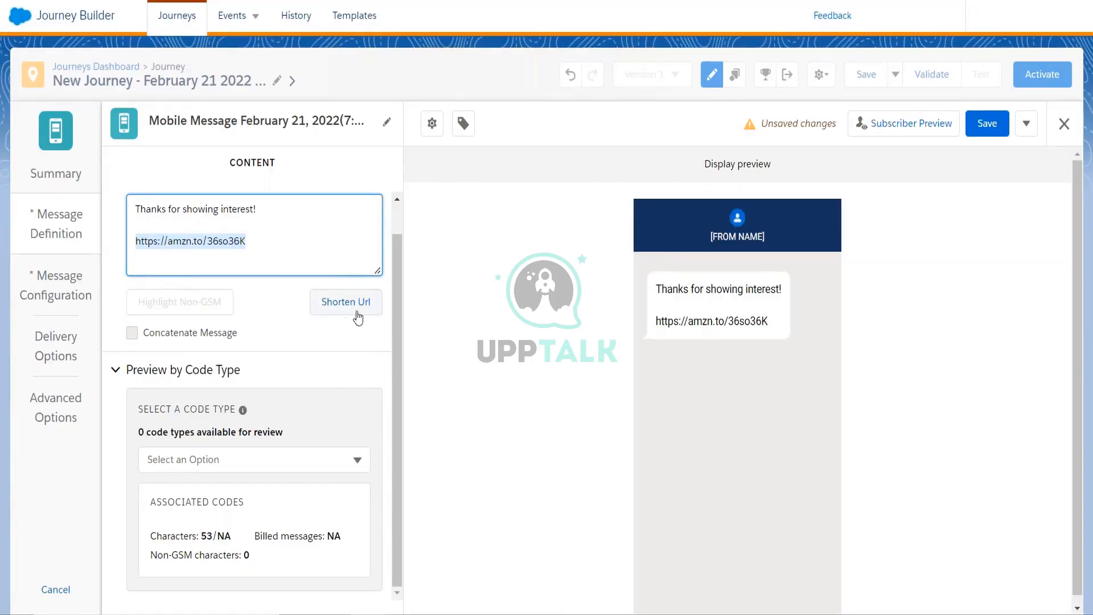
click(136, 245)
drag(136, 249, 316, 243)
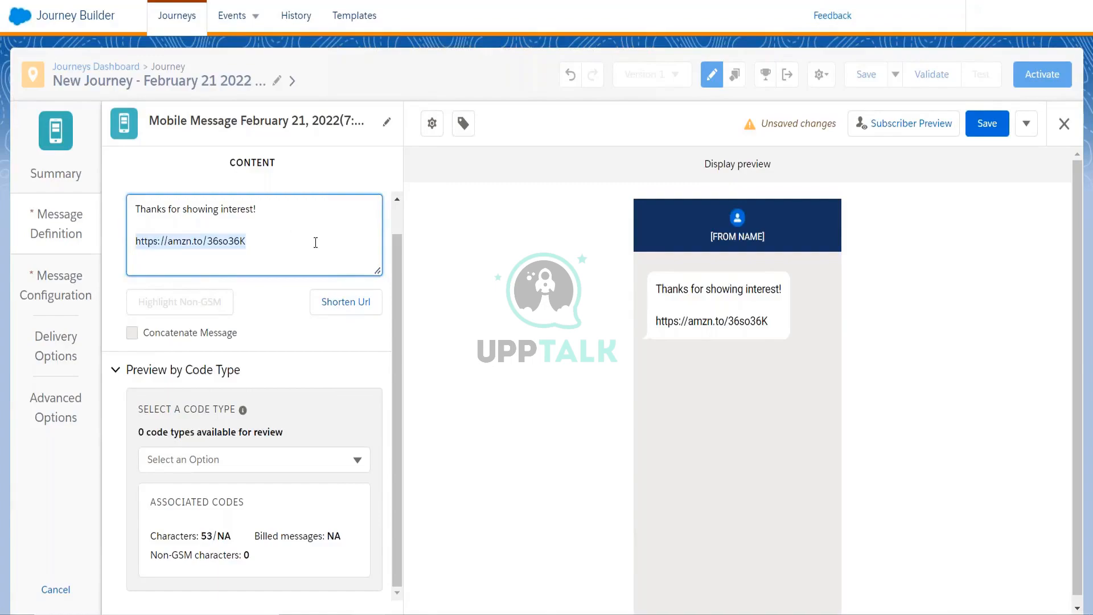
click(350, 304)
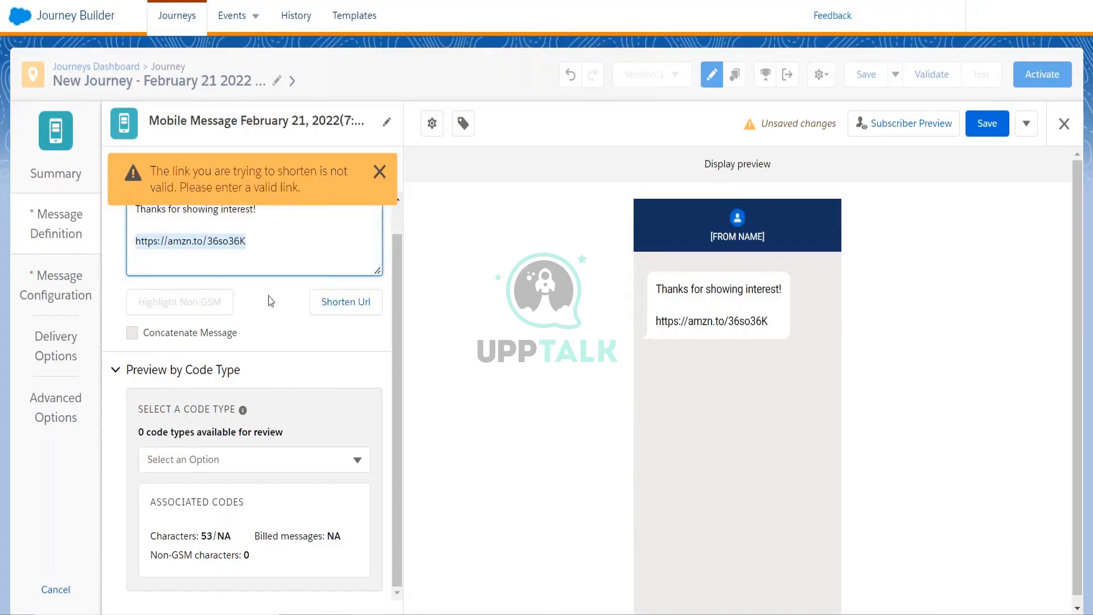
click(378, 171)
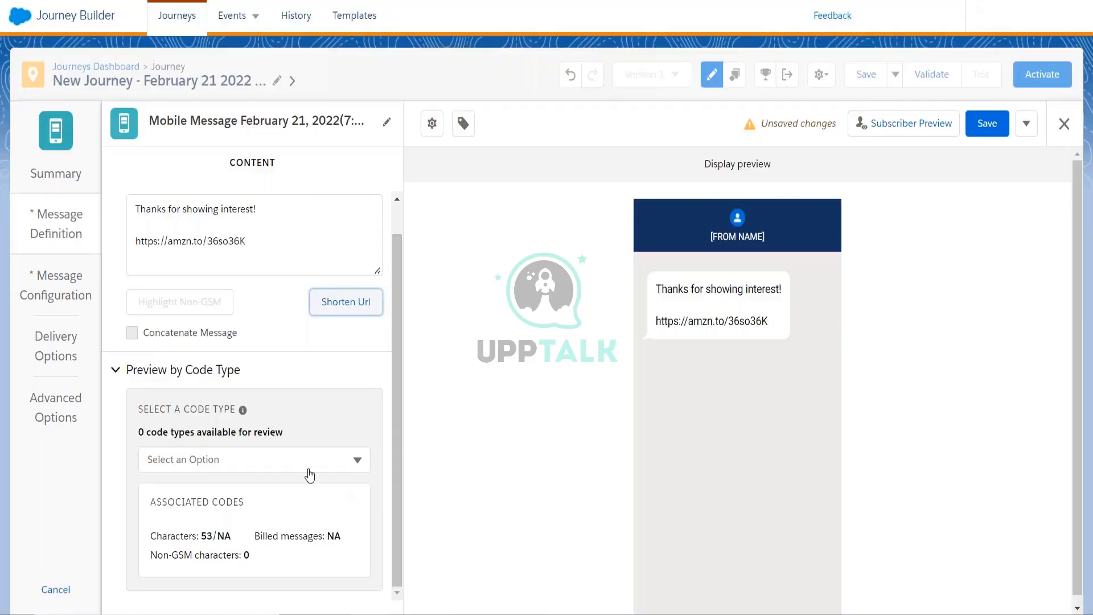
drag(151, 536, 227, 532)
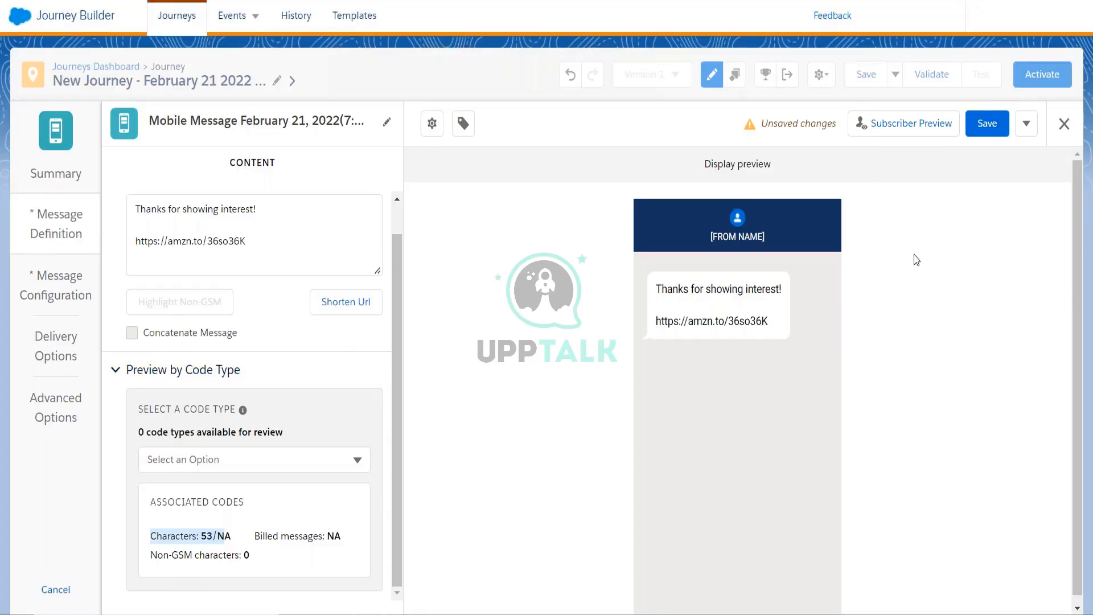
- Search Google in a new tab for the mobile character limit for India
key(ctrl+t)
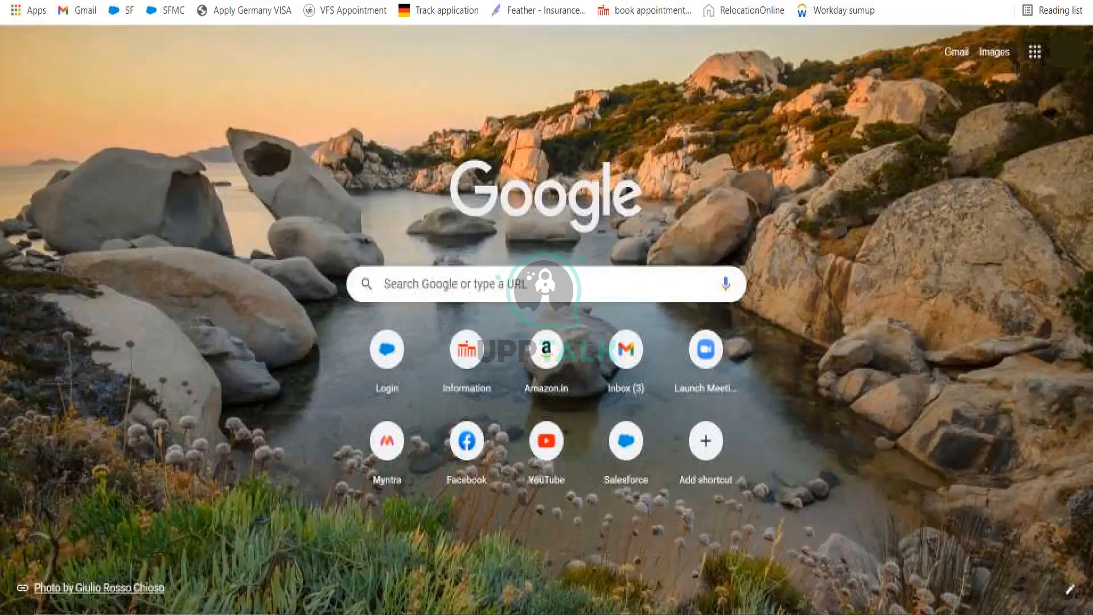
text(mobile c)
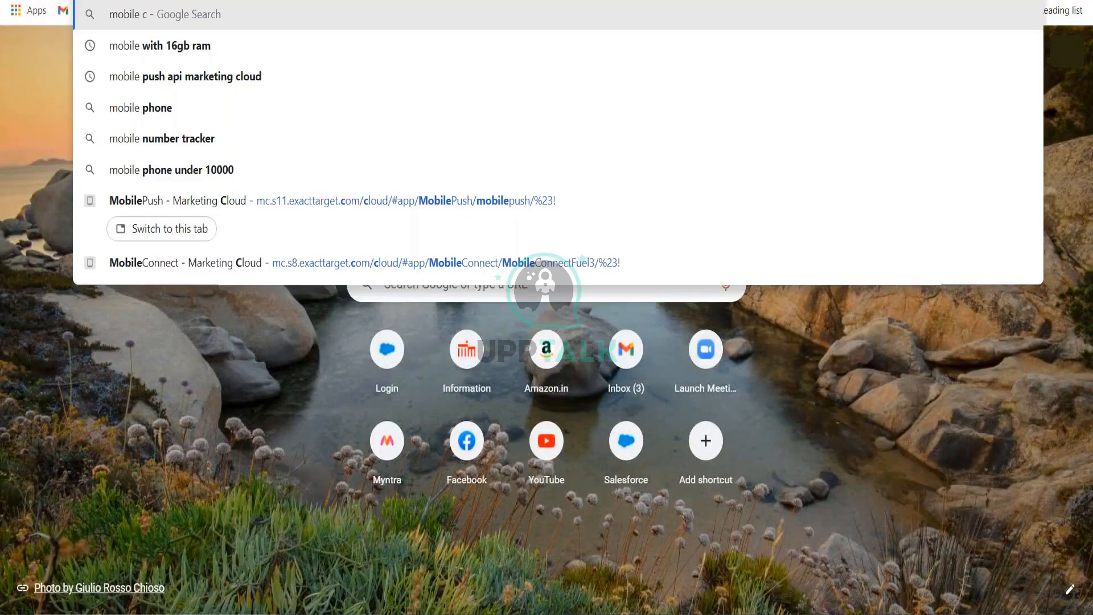
text(haracter limi)
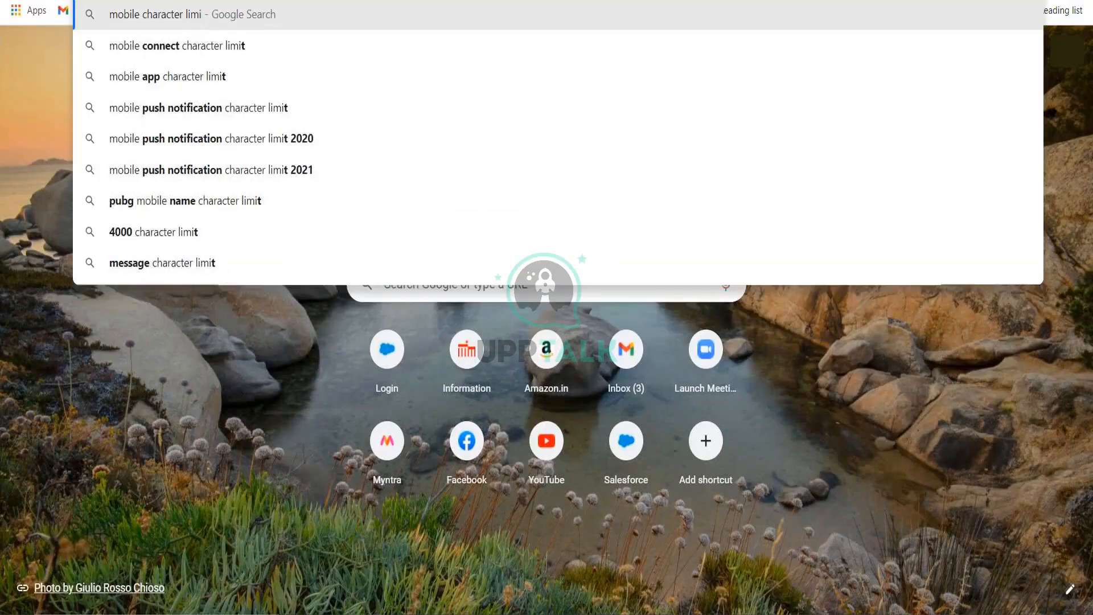
key(Down)
text(for ind)
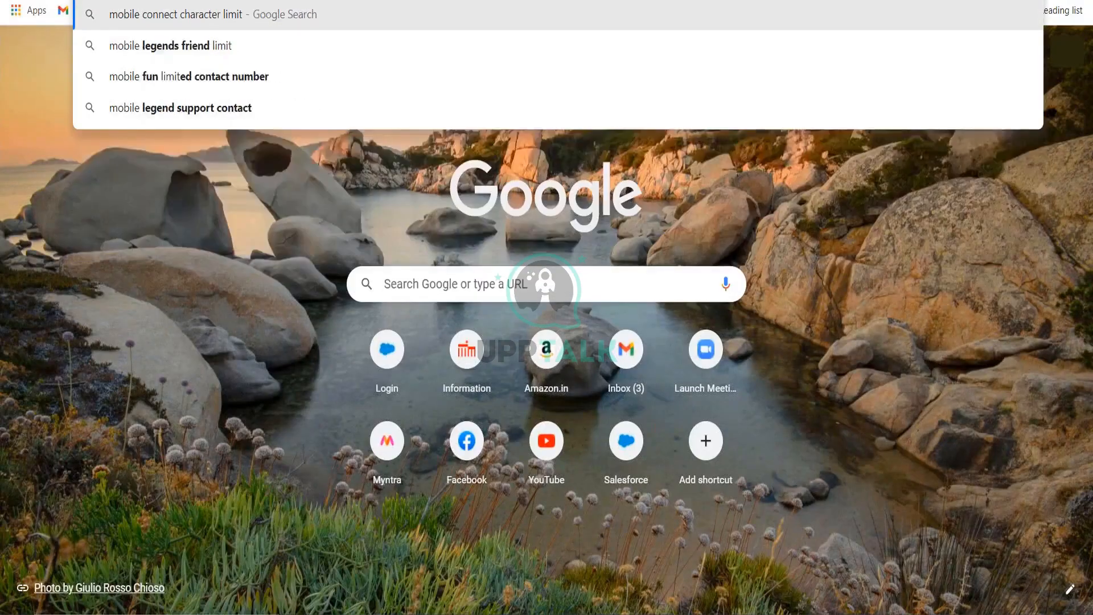
text(ia)
key(Return)
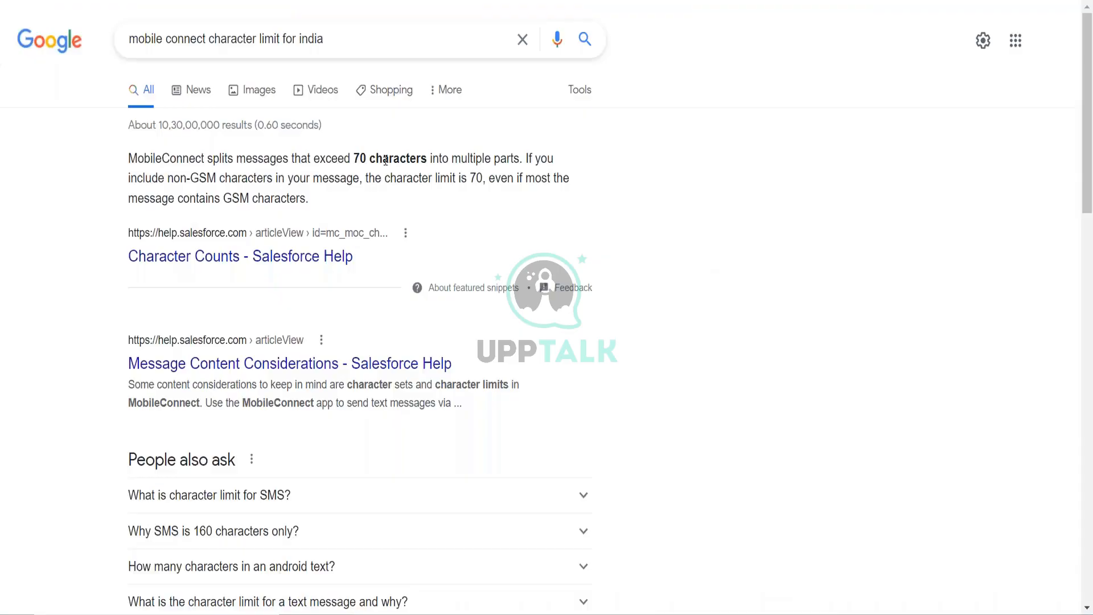
- Refine the query to 'mobile operator character limit for india' and highlight the 160-character limit
click(350, 43)
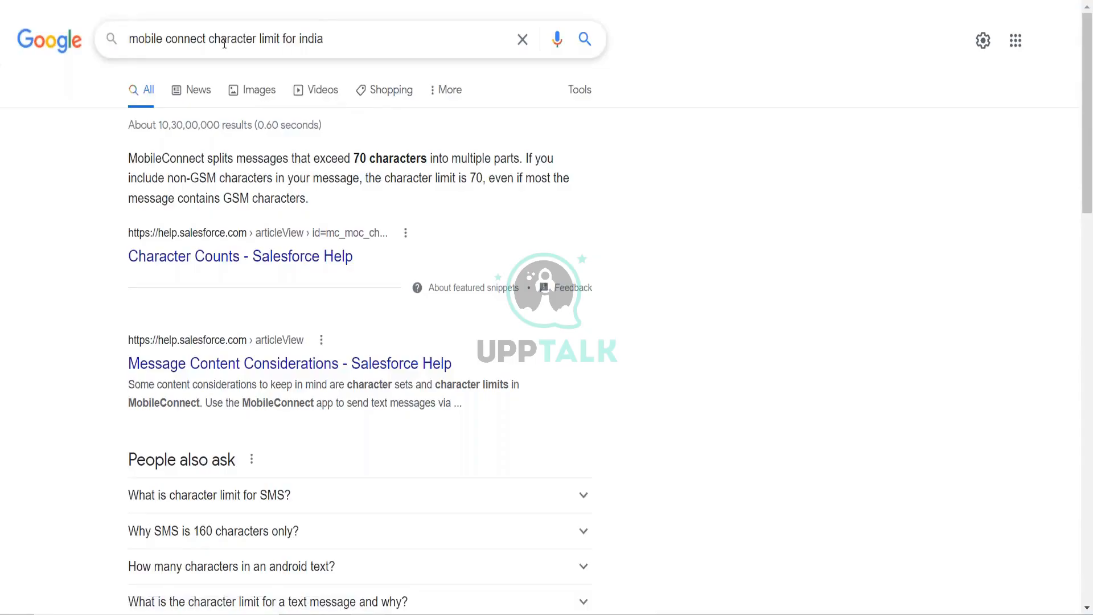
double_click(162, 39)
text(mov)
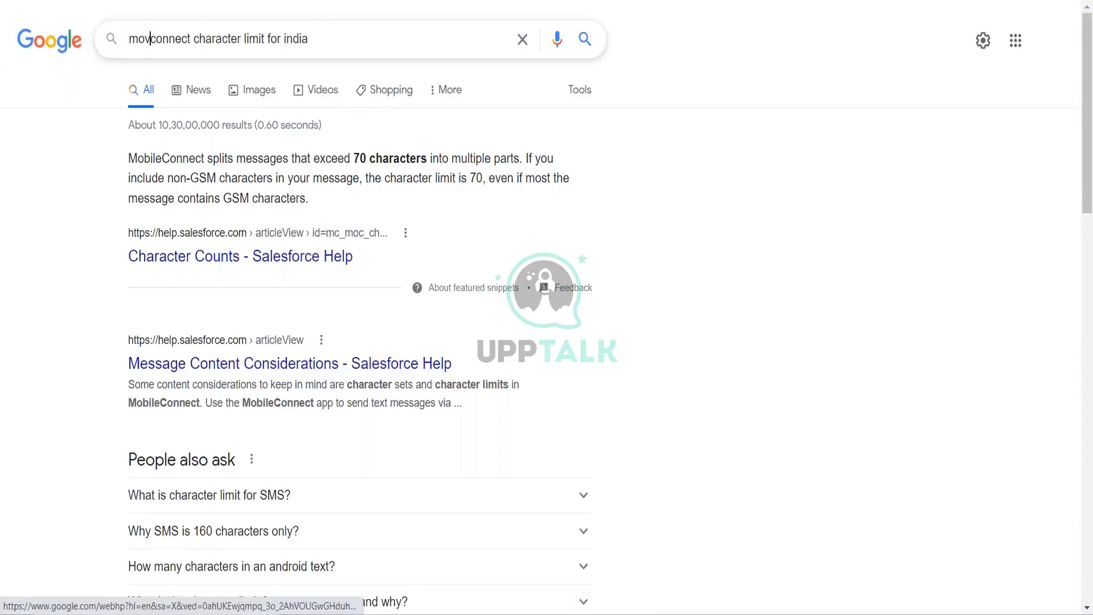
key(BackSpace)
text(bile ope)
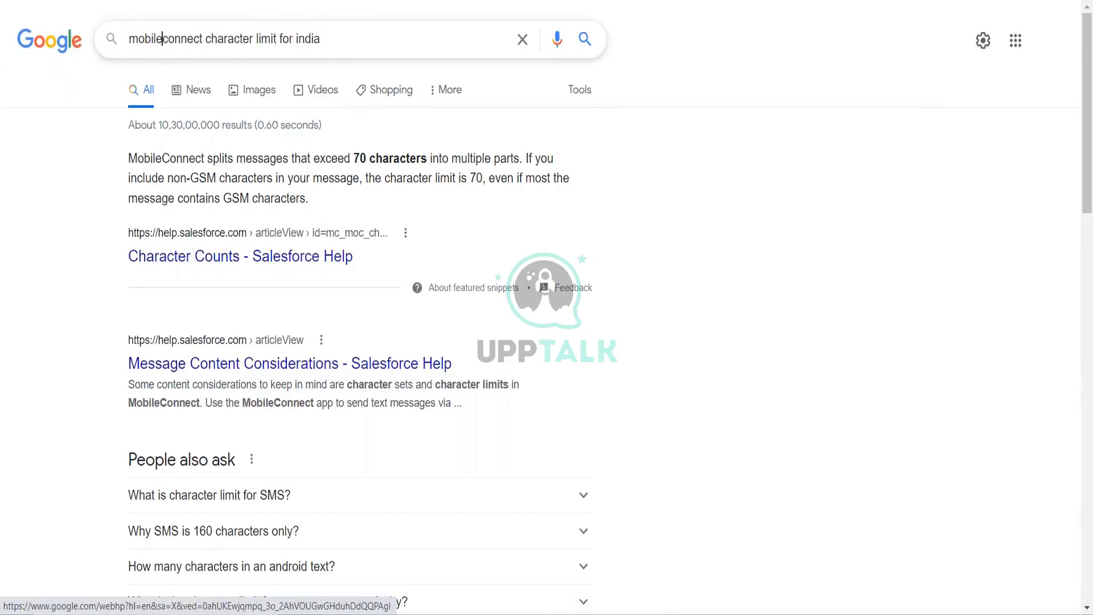
text(rator)
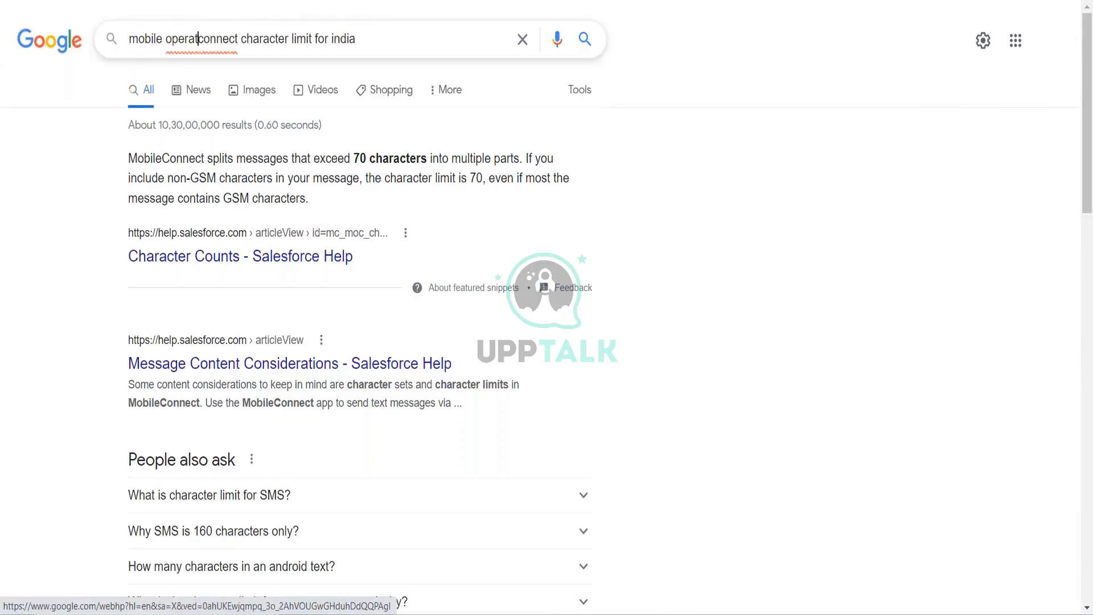
key(shift+Right)
key(shift+Right)
key(shift+Right)
key(shift+Right)
key(shift+Right)
key(shift+Right)
key(shift+Right)
key(shift+Right)
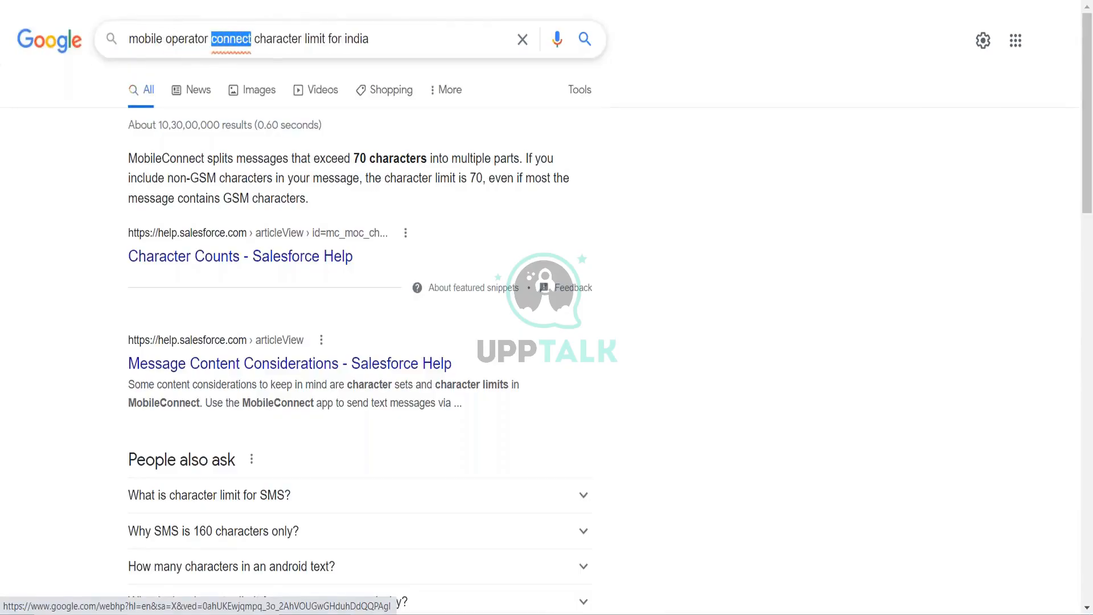
key(BackSpace)
key(Return)
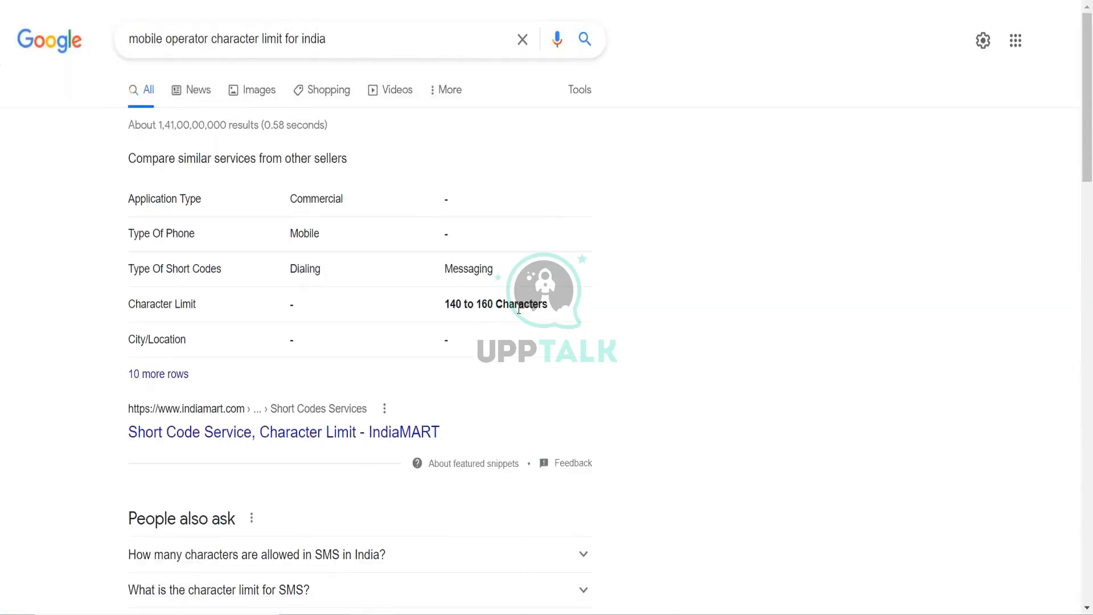
drag(480, 304, 495, 304)
- Add the line 'hbsdfhjds' before the link and confirm the count rises to 62 characters
click(622, 2)
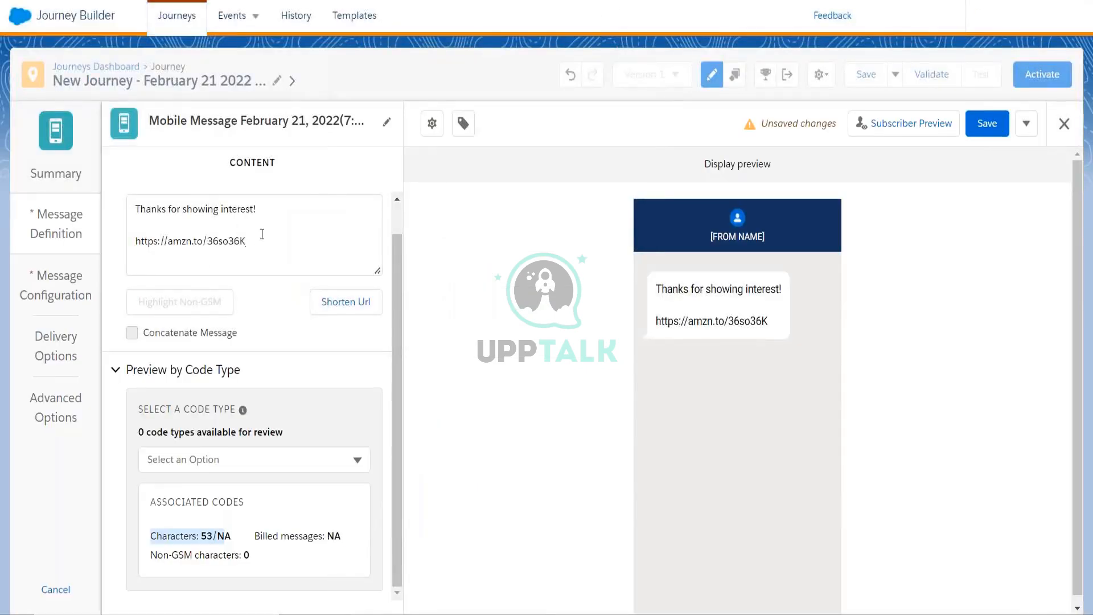
click(193, 235)
text(hbsdfhjds)
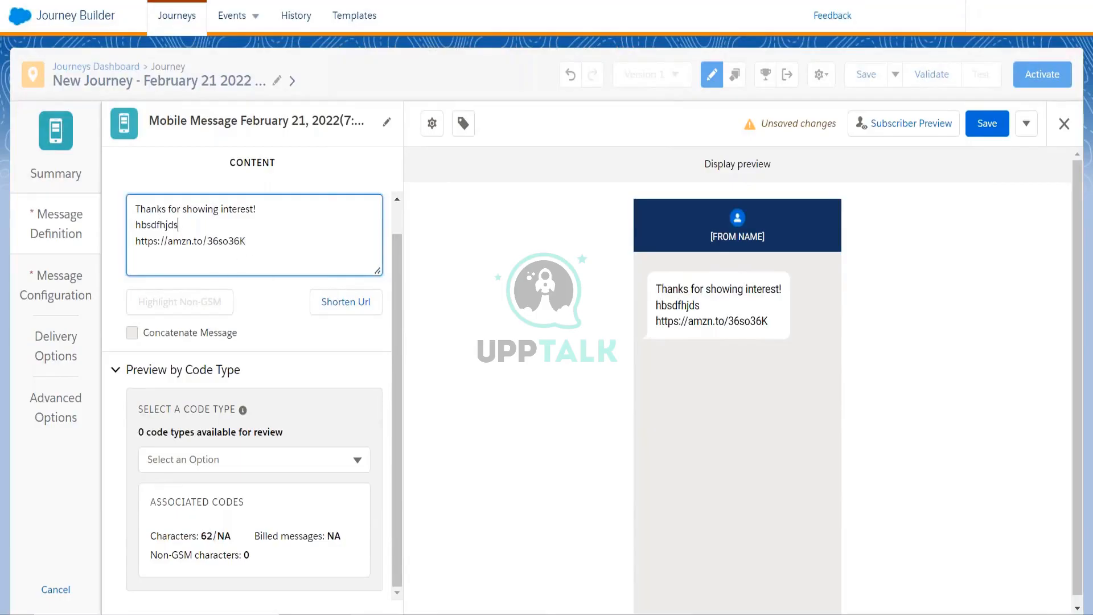
click(266, 302)
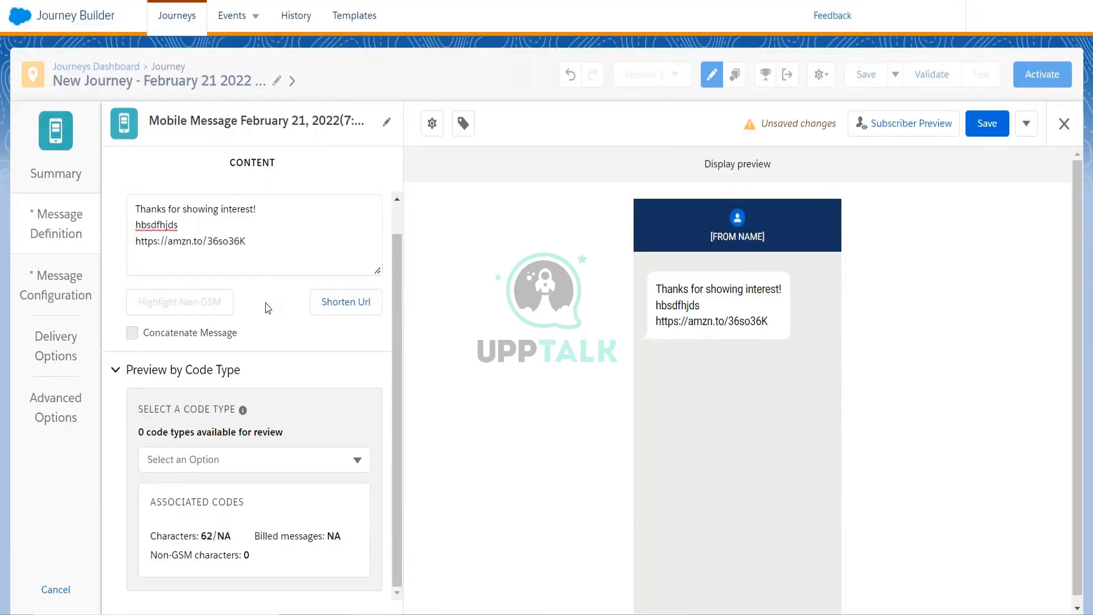
drag(213, 537, 202, 535)
click(194, 239)
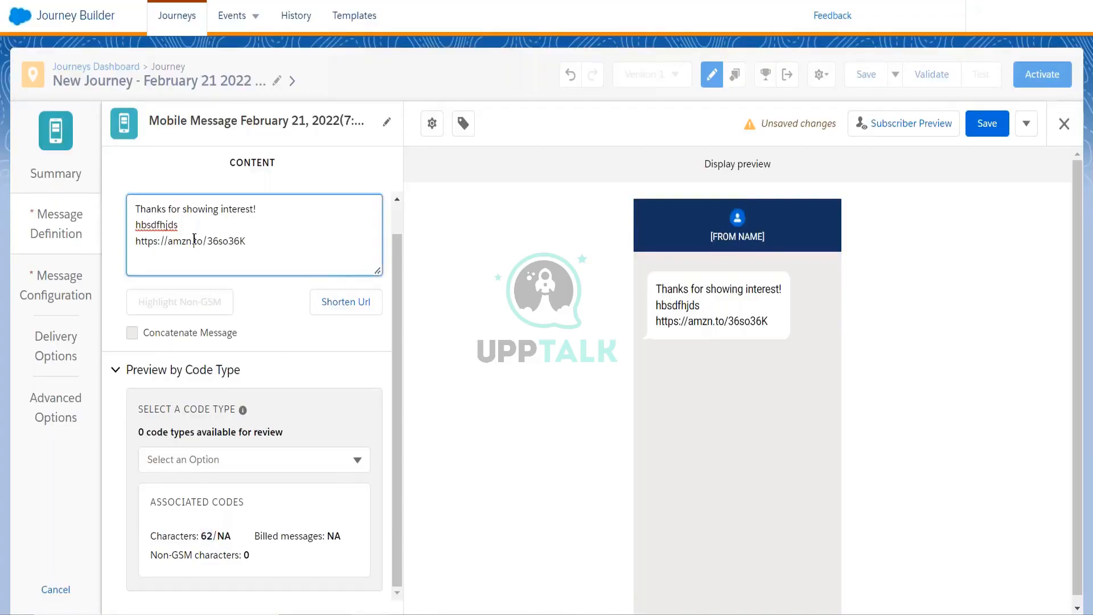
click(208, 535)
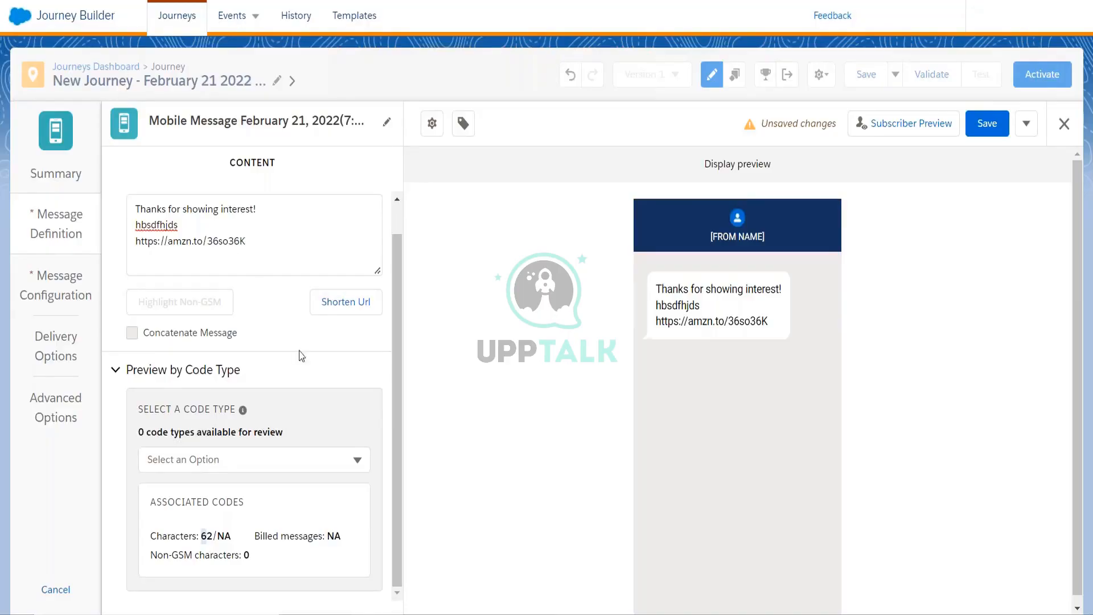
mouse_move(367, 613)
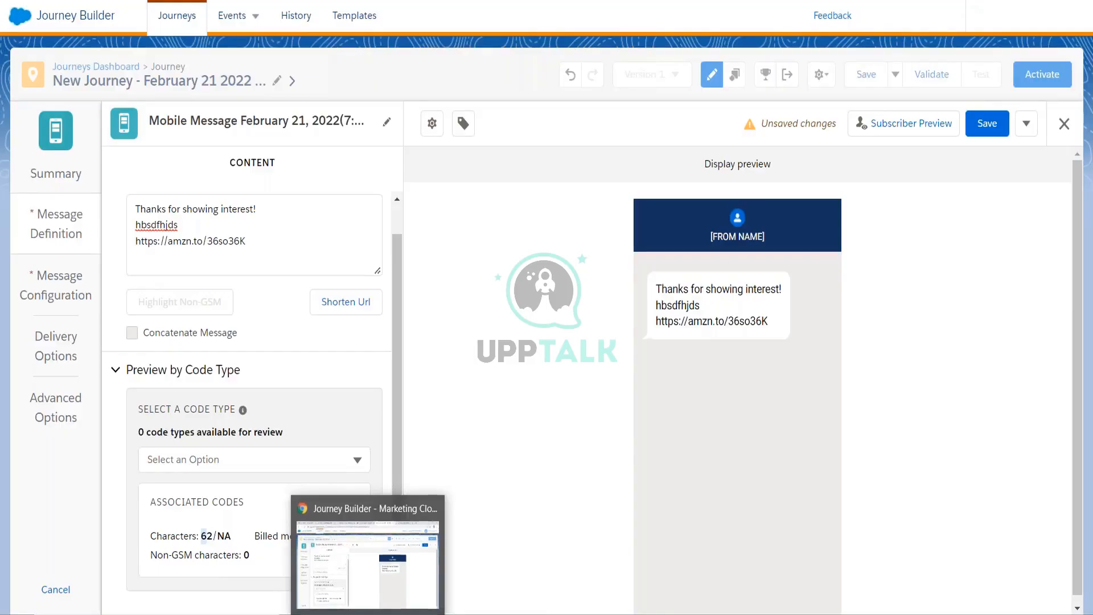
click(470, 592)
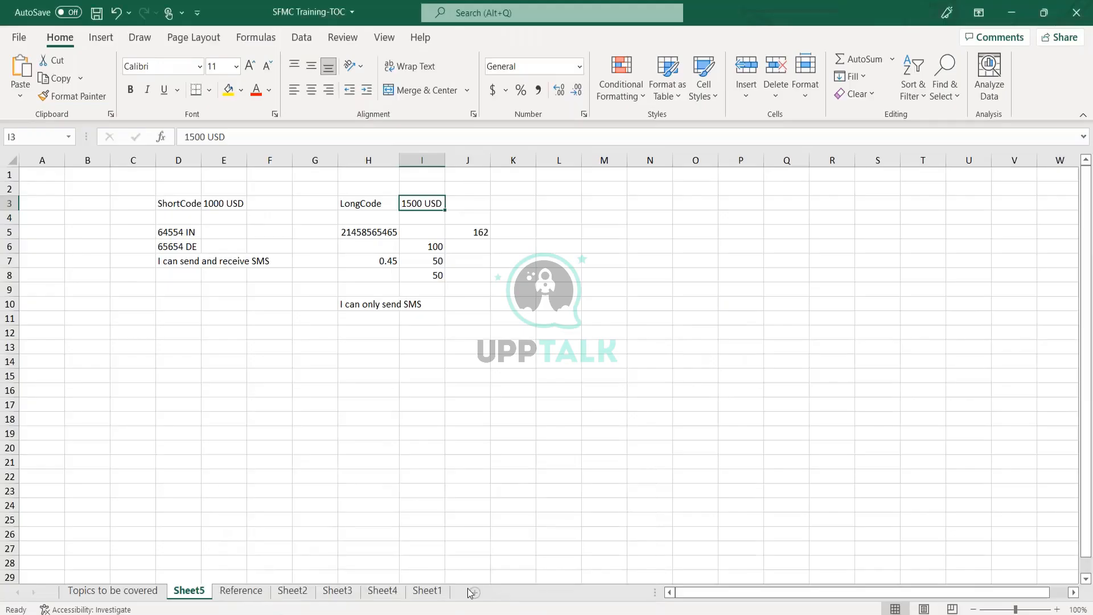
click(473, 592)
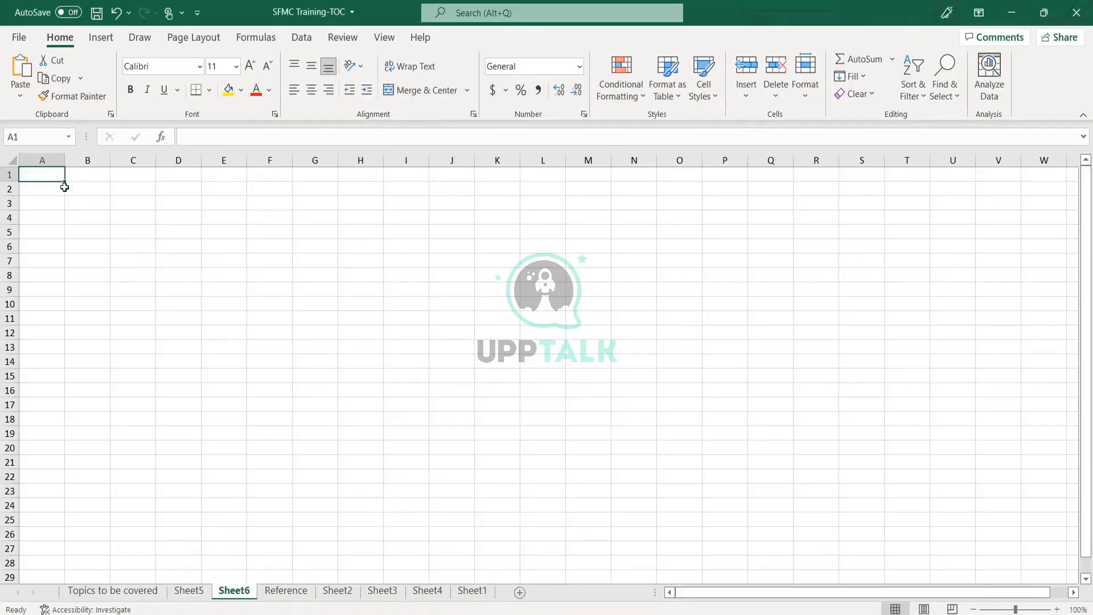
text(India)
key(BackSpace)
key(BackSpace)
key(BackSpace)
key(BackSpace)
key(BackSpace)
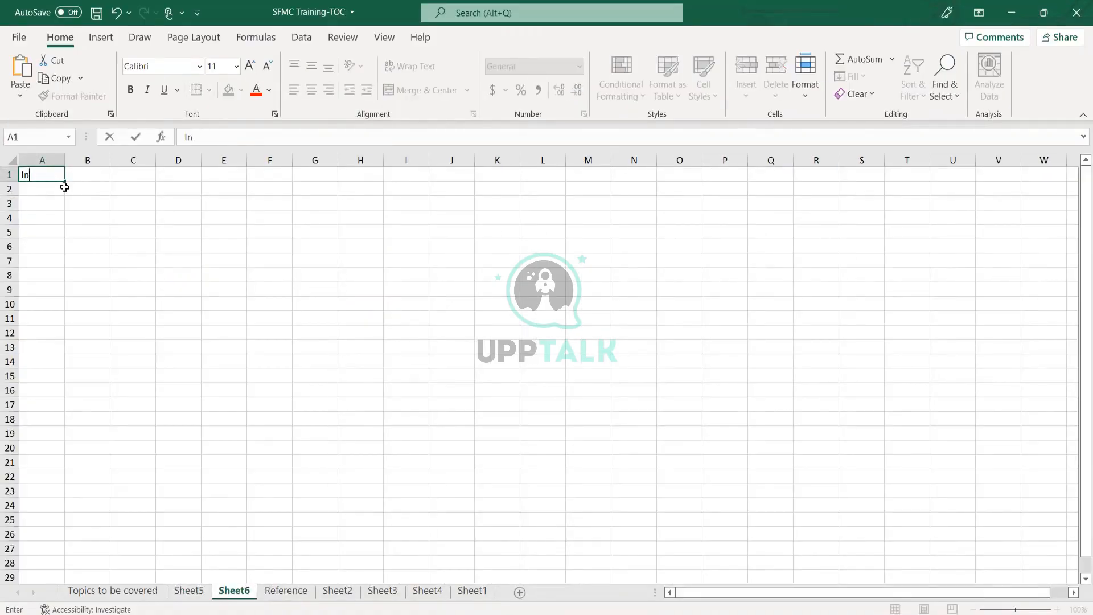
text(English)
key(Return)
text(jsbdfkjsdjdks)
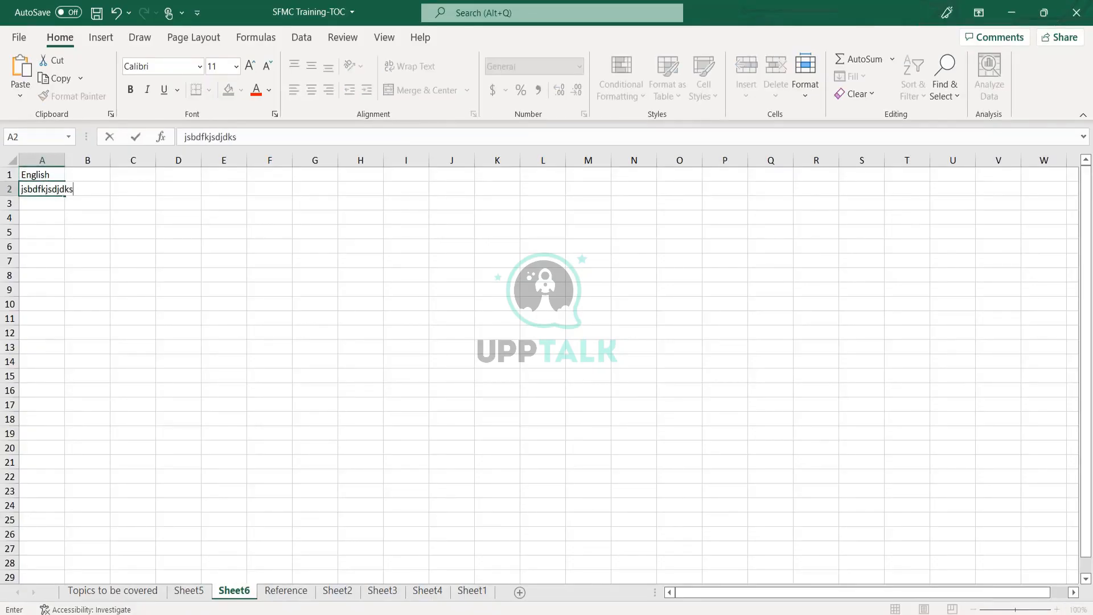
key(Return)
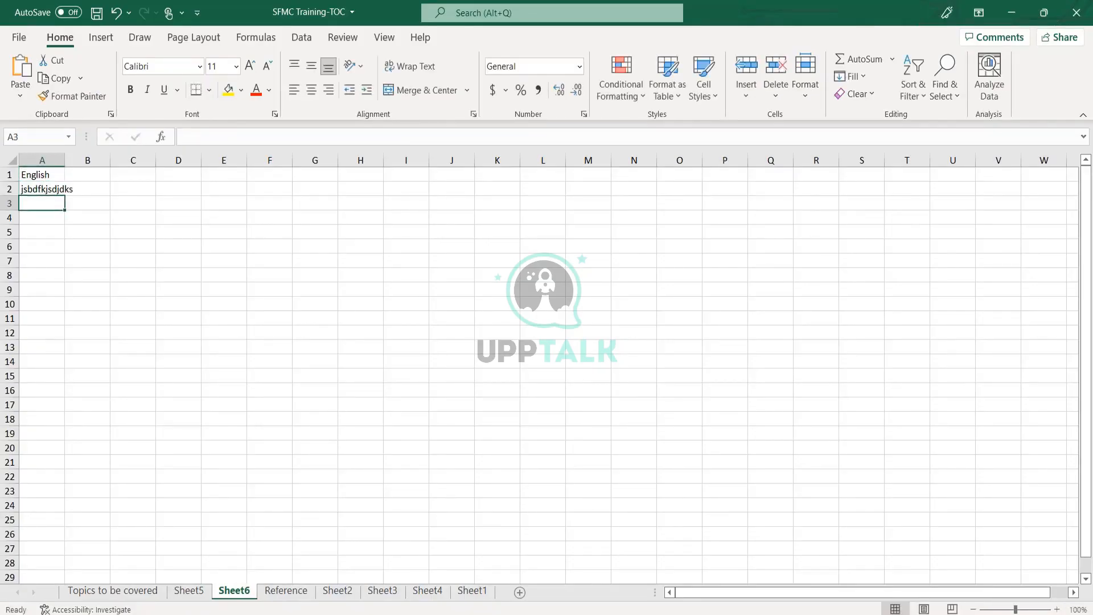
key(Up)
click(87, 174)
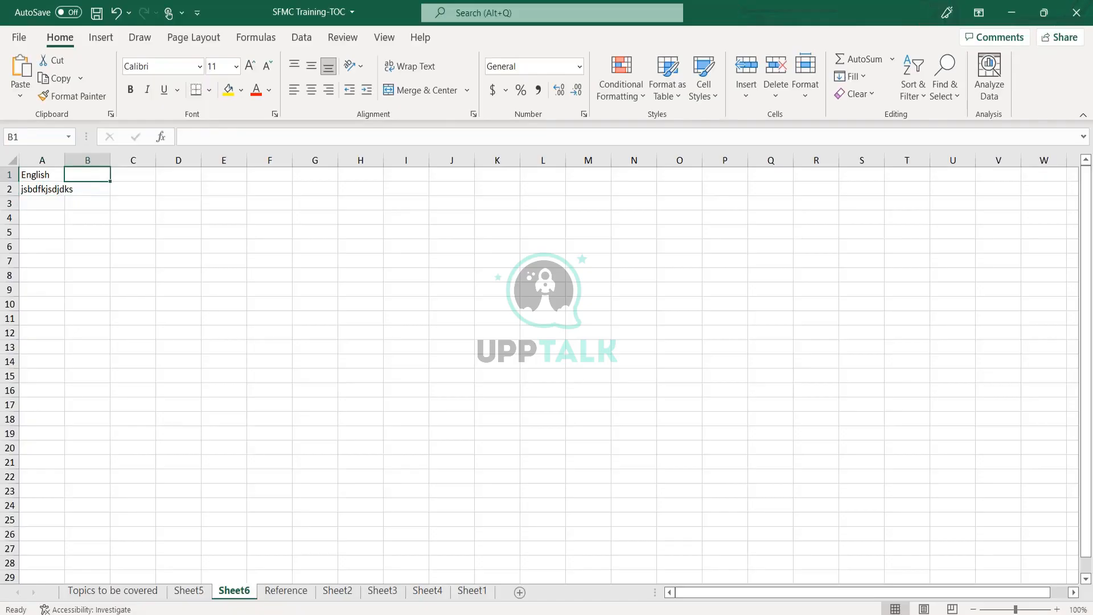
text(France)
key(Return)
key(Up)
key(Right)
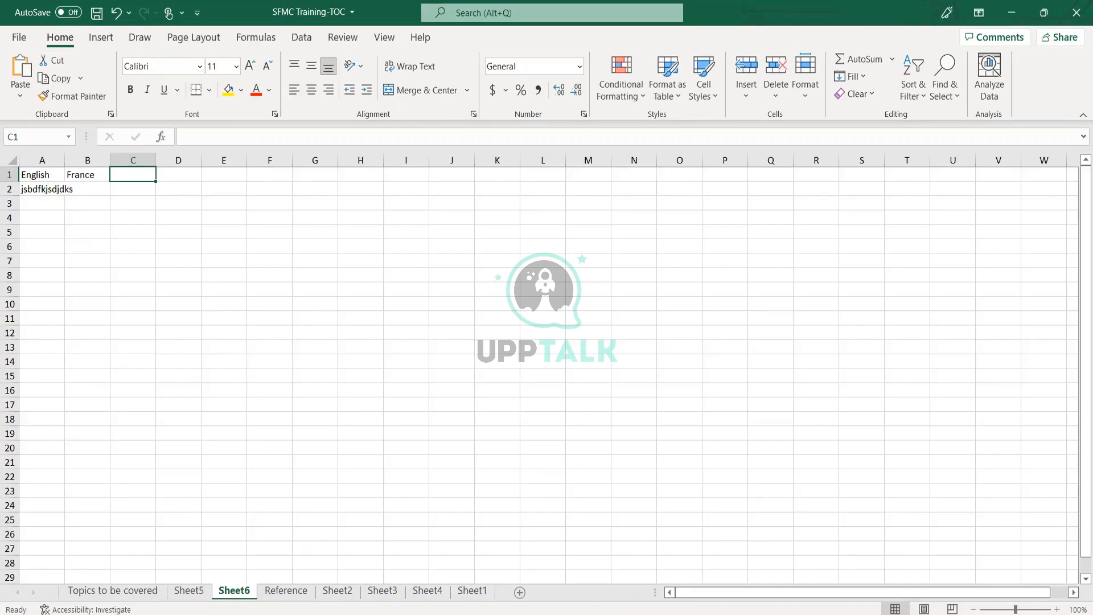
key(Left)
key(Right)
key(Right)
key(Right)
key(Right)
key(Right)
key(Right)
key(Right)
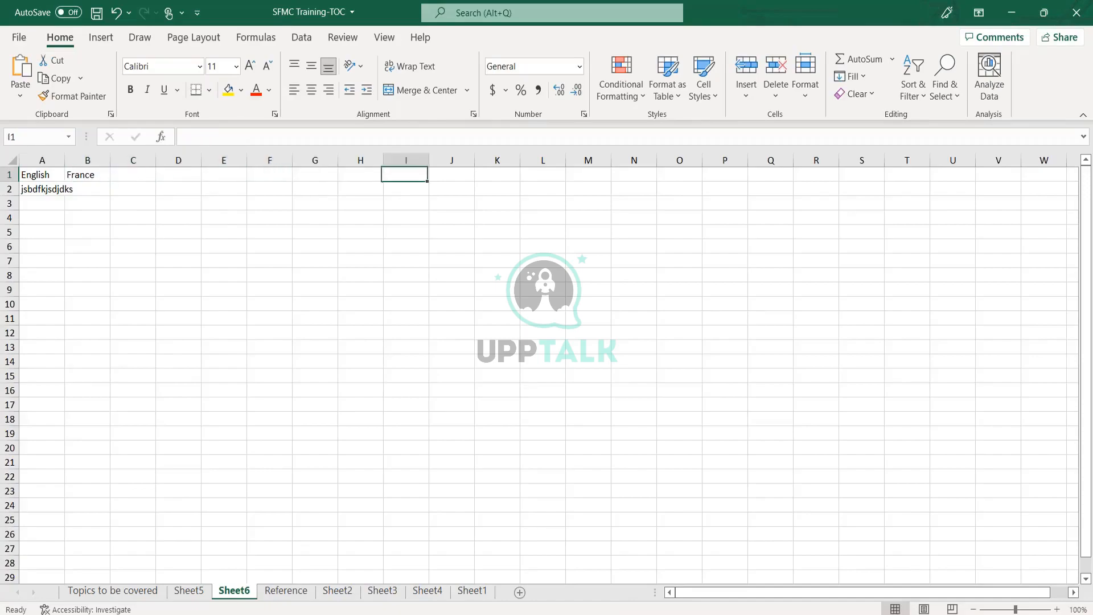
key(Right)
key(Right)
key(Right)
key(Right)
key(Right)
key(Right)
key(Right)
key(Right)
key(Left)
key(Left)
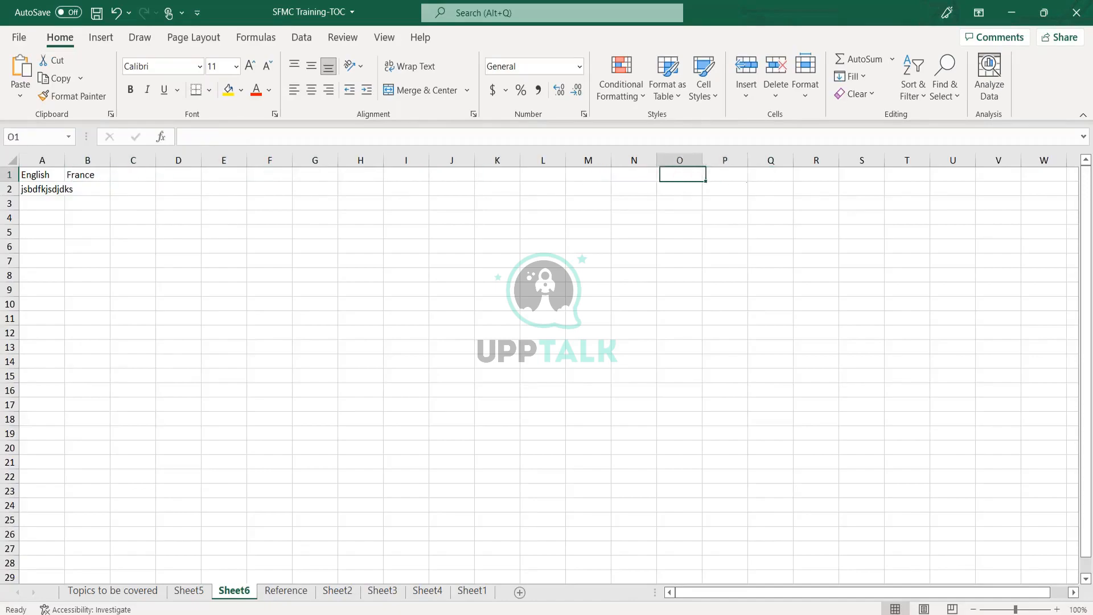
key(Left)
key(Left)
key(Left)
key(Left)
key(Left)
key(Left)
key(Left)
key(Left)
key(Left)
key(Left)
key(Left)
key(Left)
key(Left)
key(Left)
key(Down)
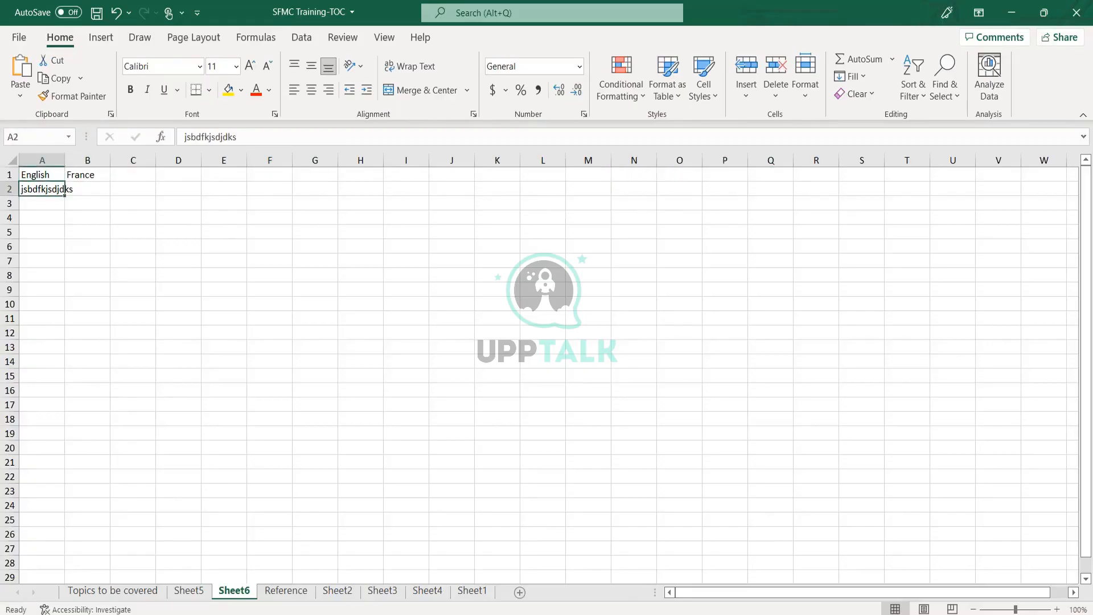
key(Up)
key(Right)
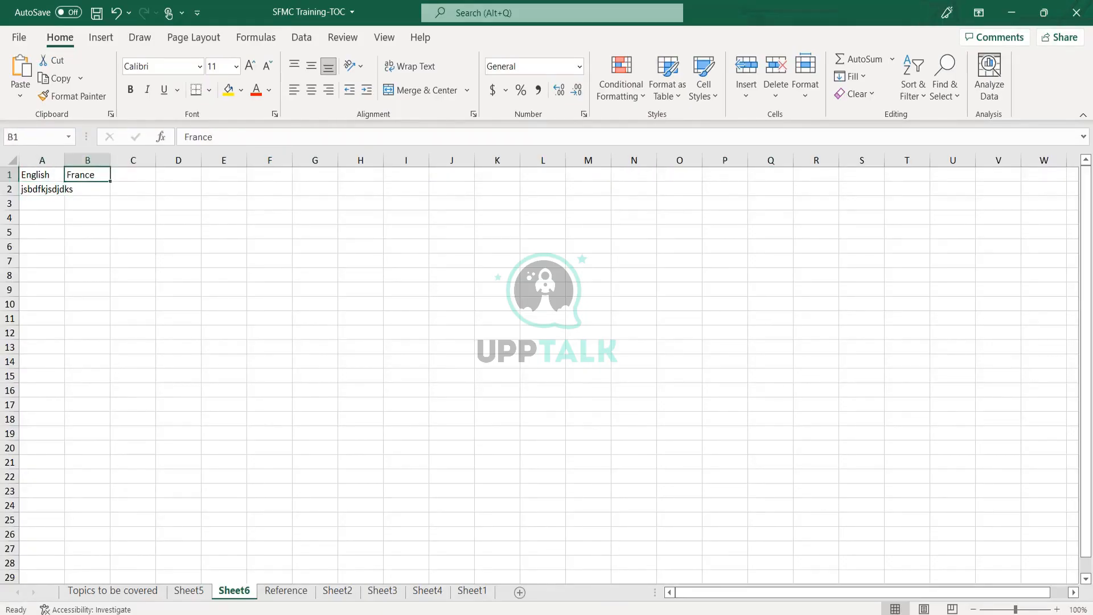
key(Down)
key(Up)
key(Down)
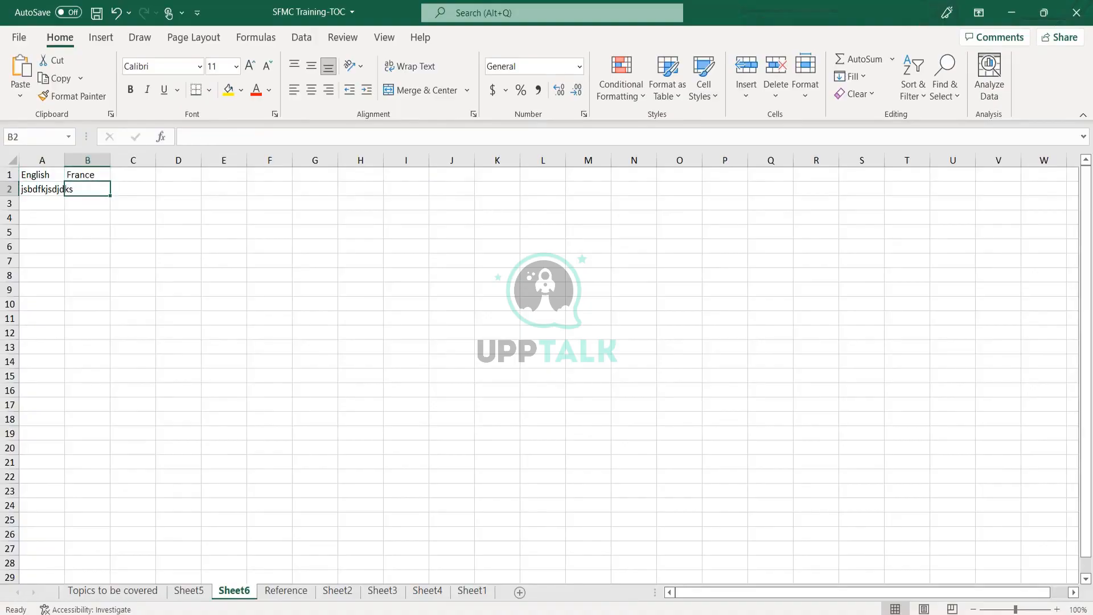
key(Left)
key(Down)
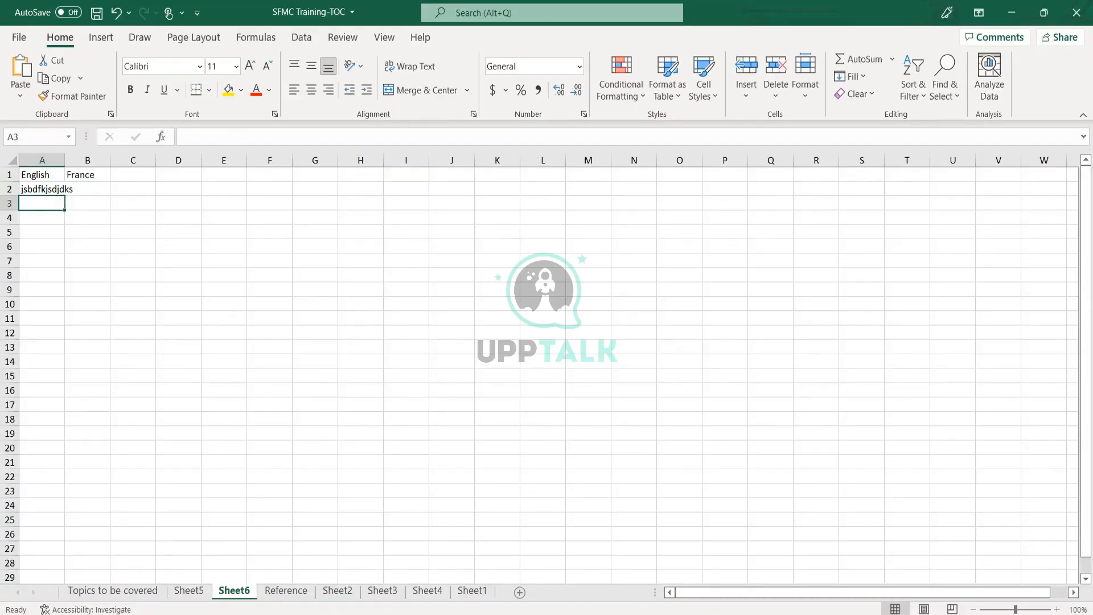
text(160)
key(Return)
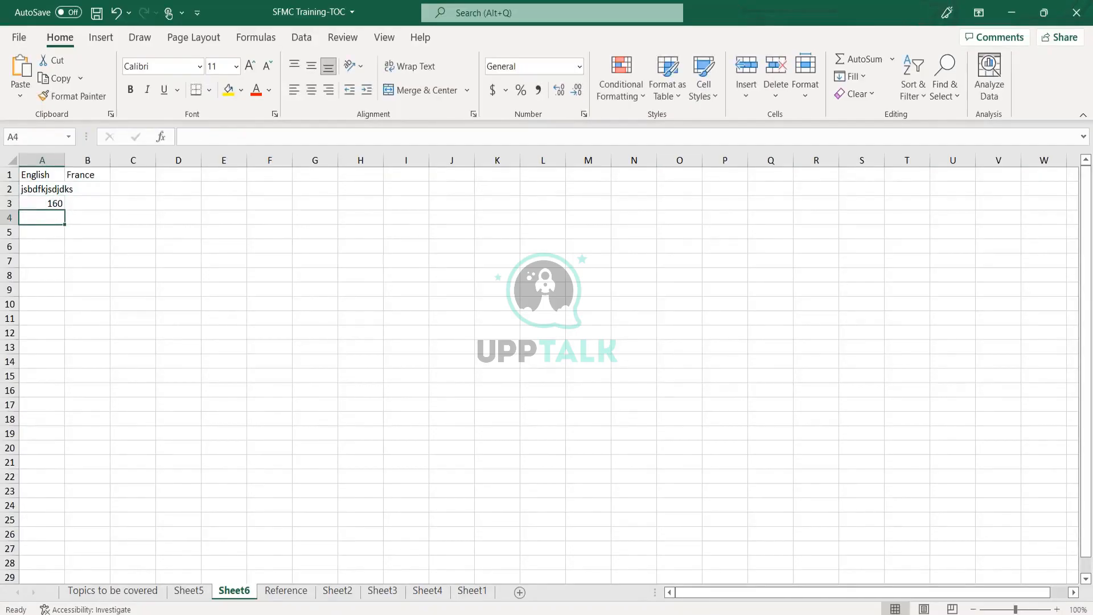
key(Up)
key(Up)
key(Right)
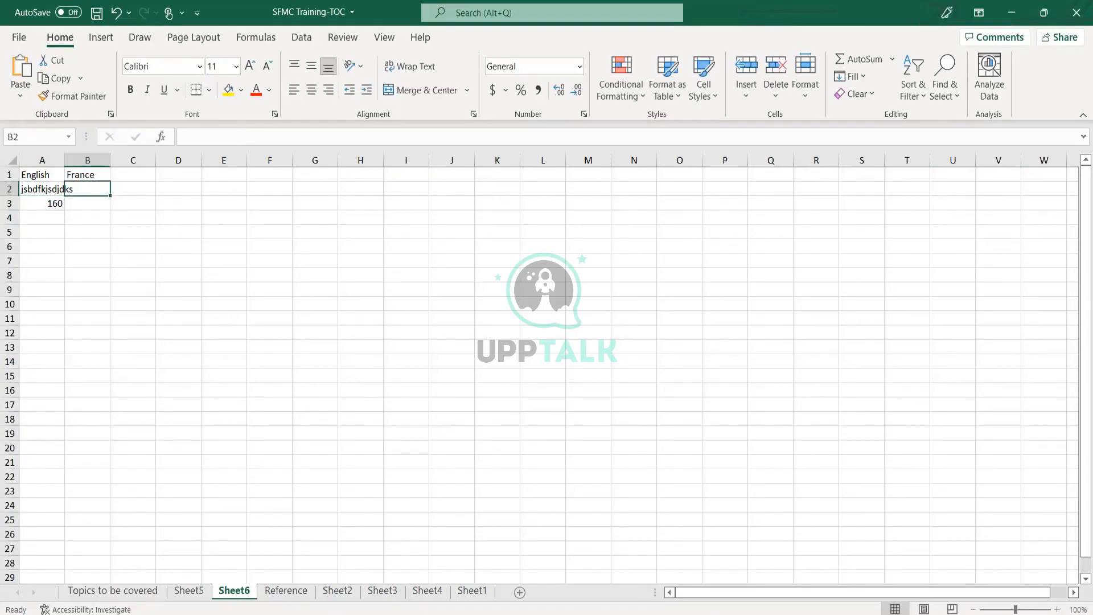
key(Up)
key(Down)
key(Down)
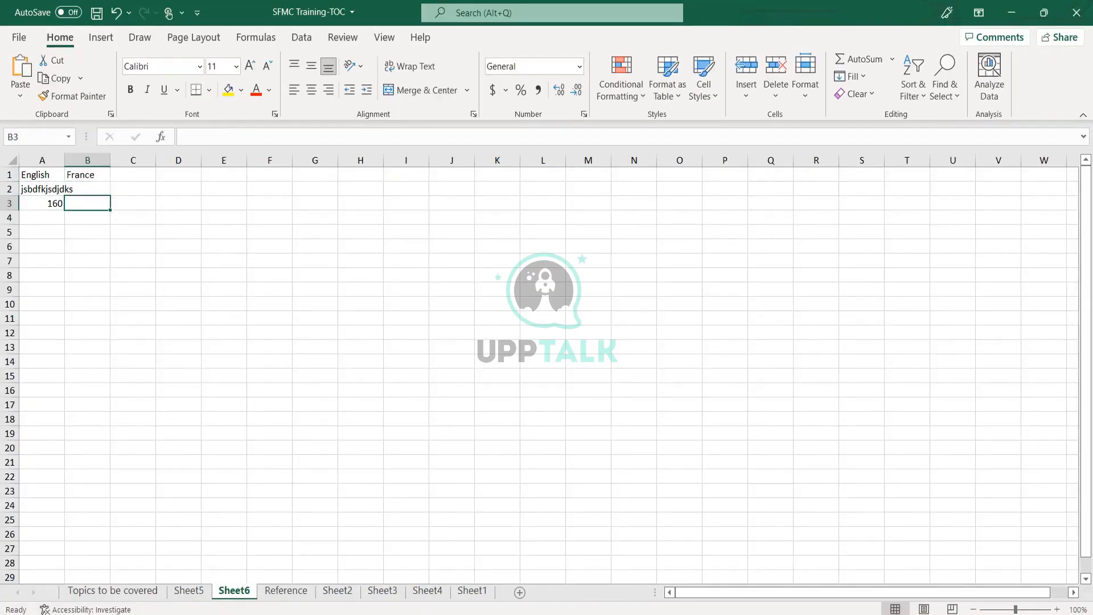
text(159)
key(Return)
key(Up)
key(Right)
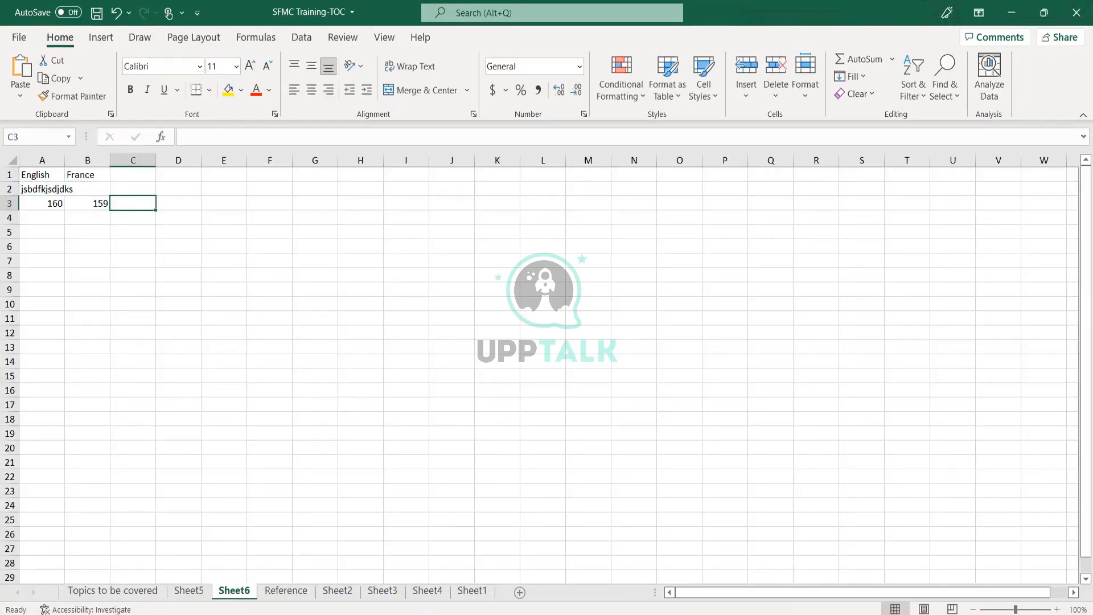
text(161)
key(Return)
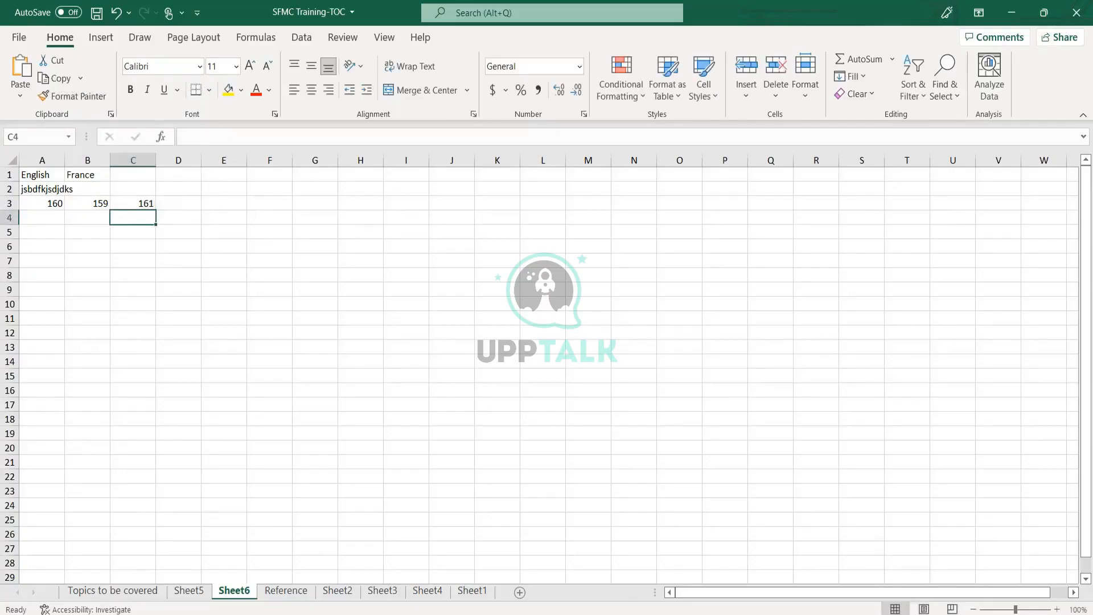
key(Up)
key(Up)
key(Up)
key(Left)
key(Down)
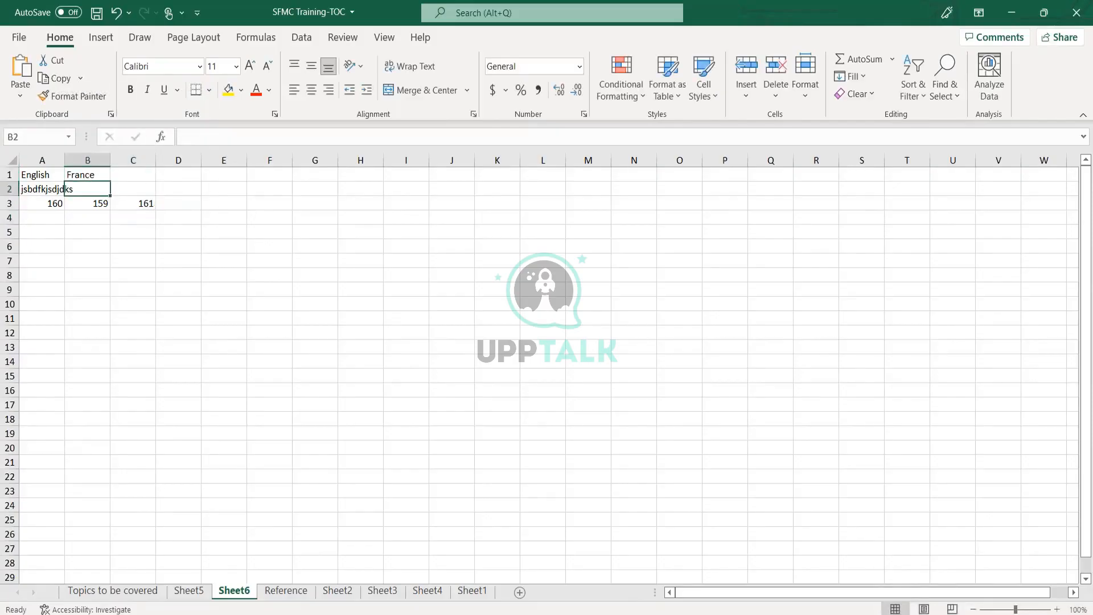
key(Down)
key(Right)
key(Up)
key(Left)
key(Left)
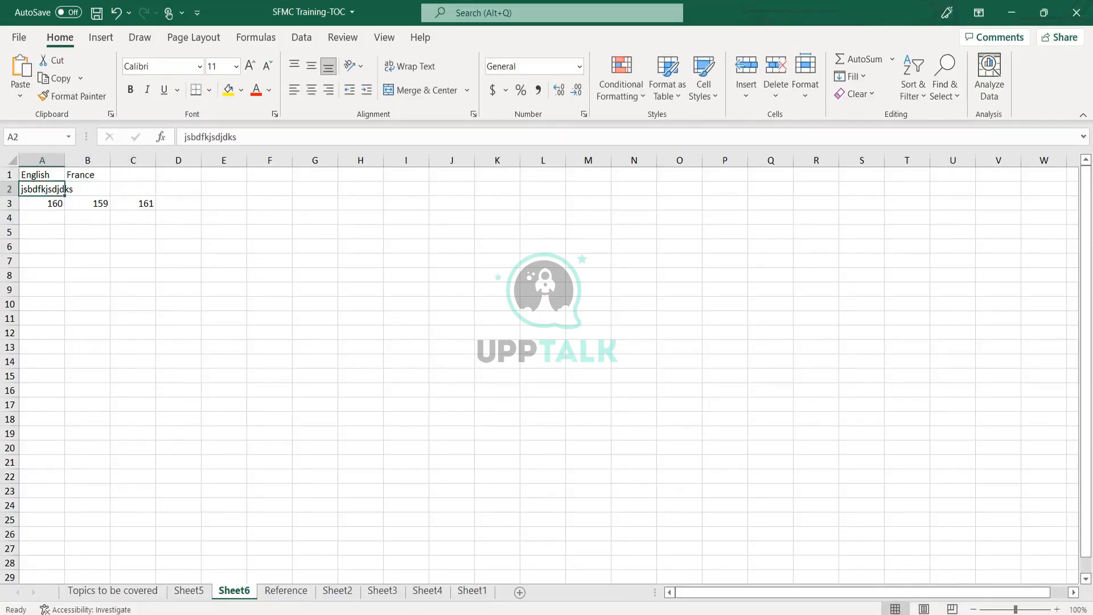
key(Up)
key(shift+Down)
key(shift+Down)
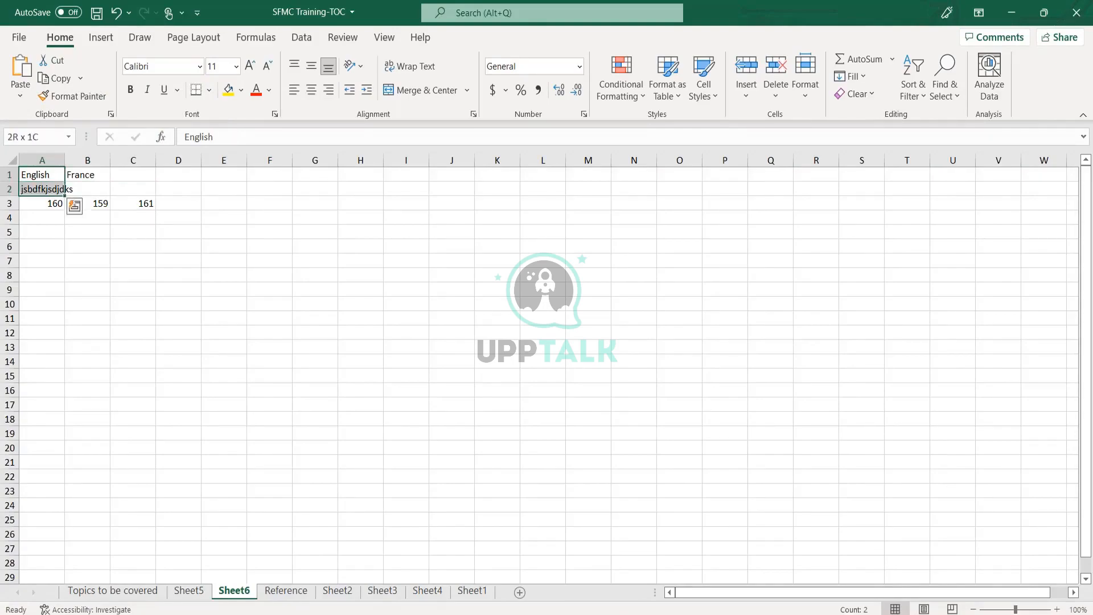
key(shift+Right)
key(shift+Right)
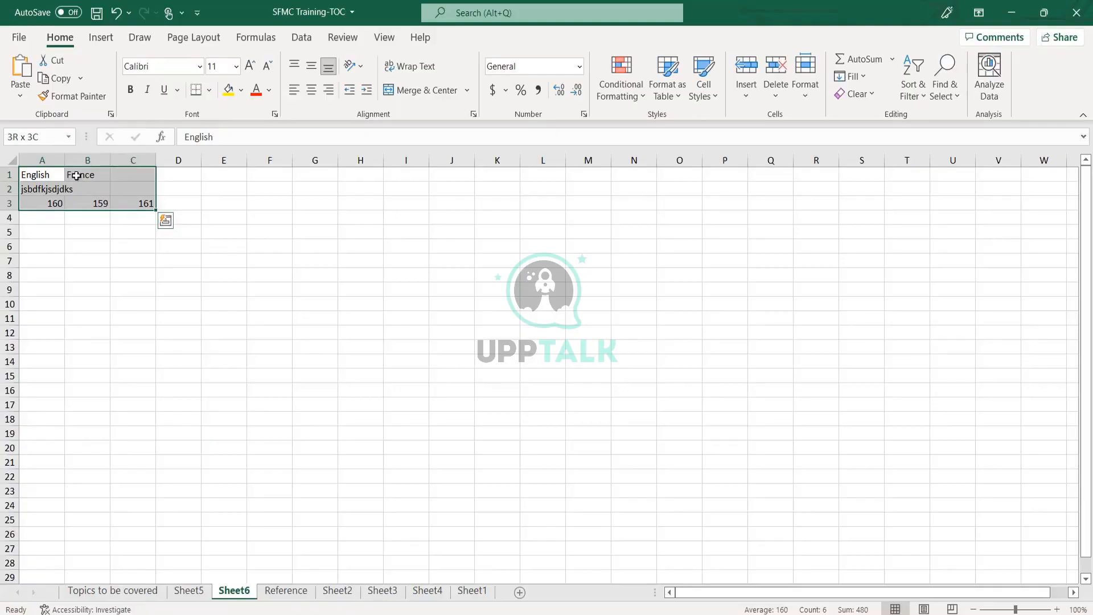
click(288, 276)
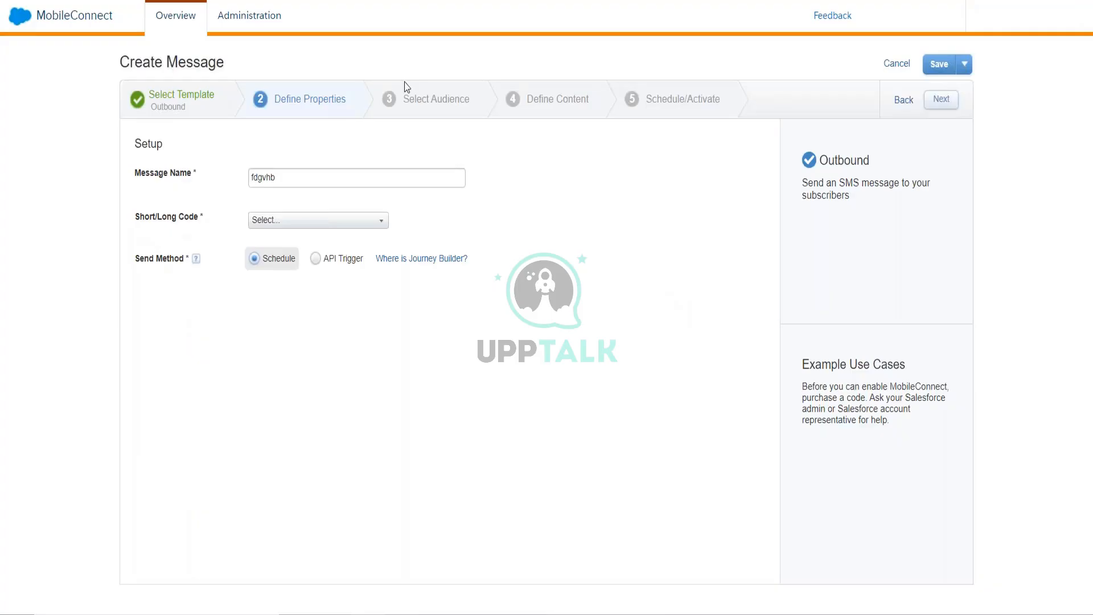
- Return from Excel to the Marketing Cloud tab showing the fdgvhb message's Define Properties step
mouse_move(27, 20)
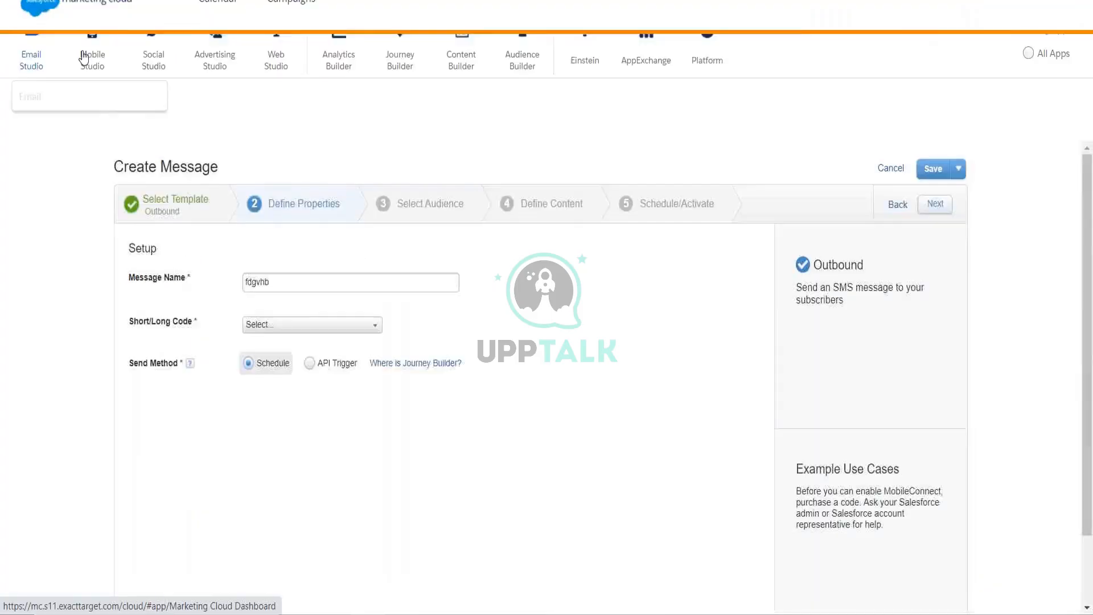
mouse_move(93, 131)
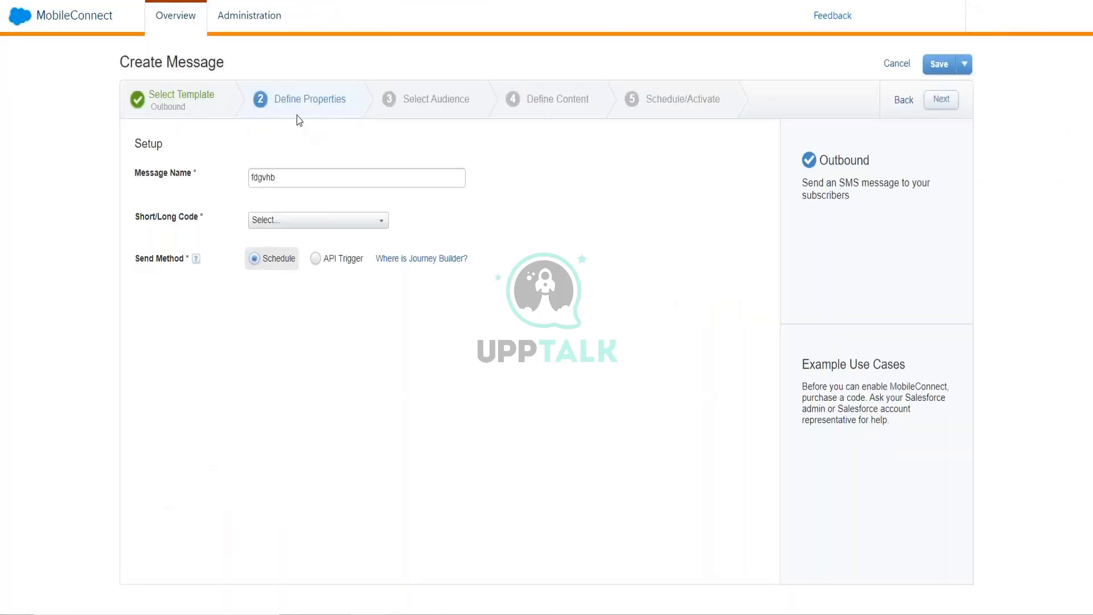
click(312, 224)
- Step back from Define Properties to the Select Template stage of the fdgvhb Create Message wizard
click(178, 104)
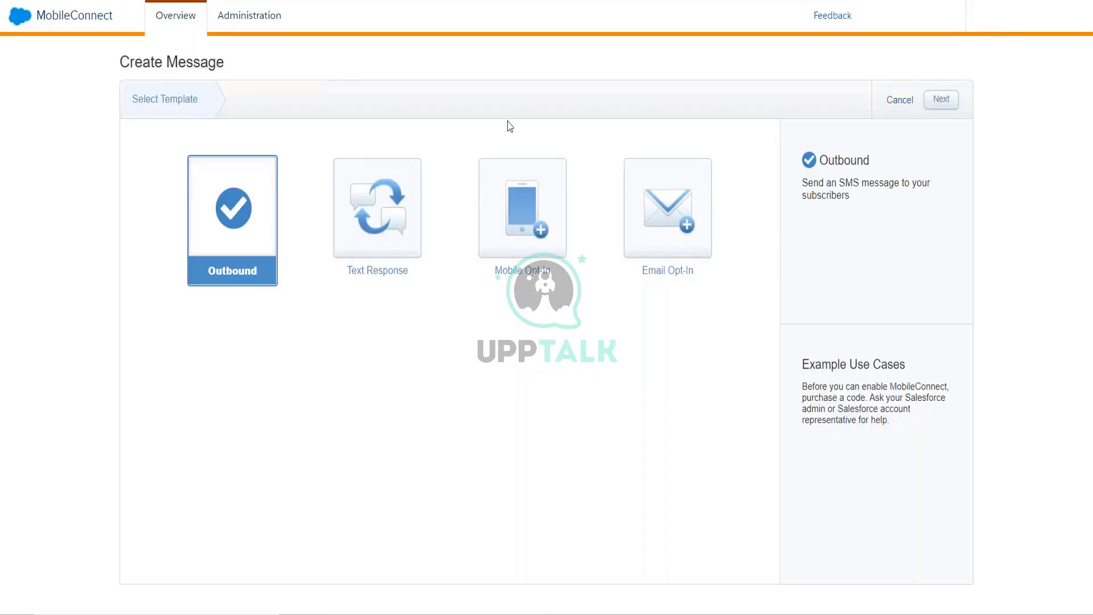
- Toggle between the Outbound and Text Response template cards, finishing with Text Response selected
click(418, 192)
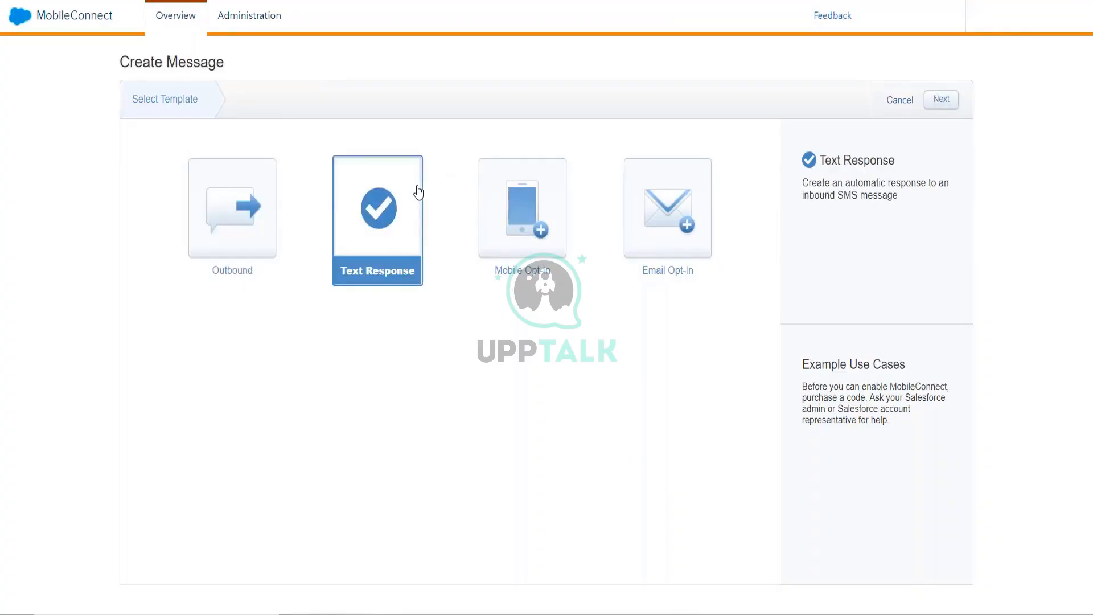
click(261, 212)
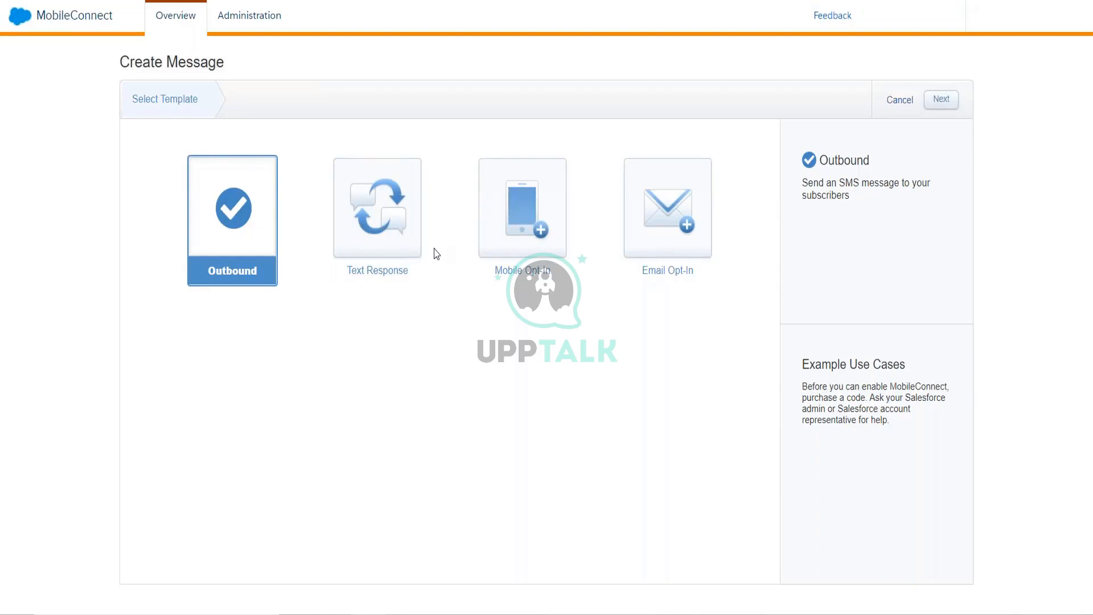
click(398, 237)
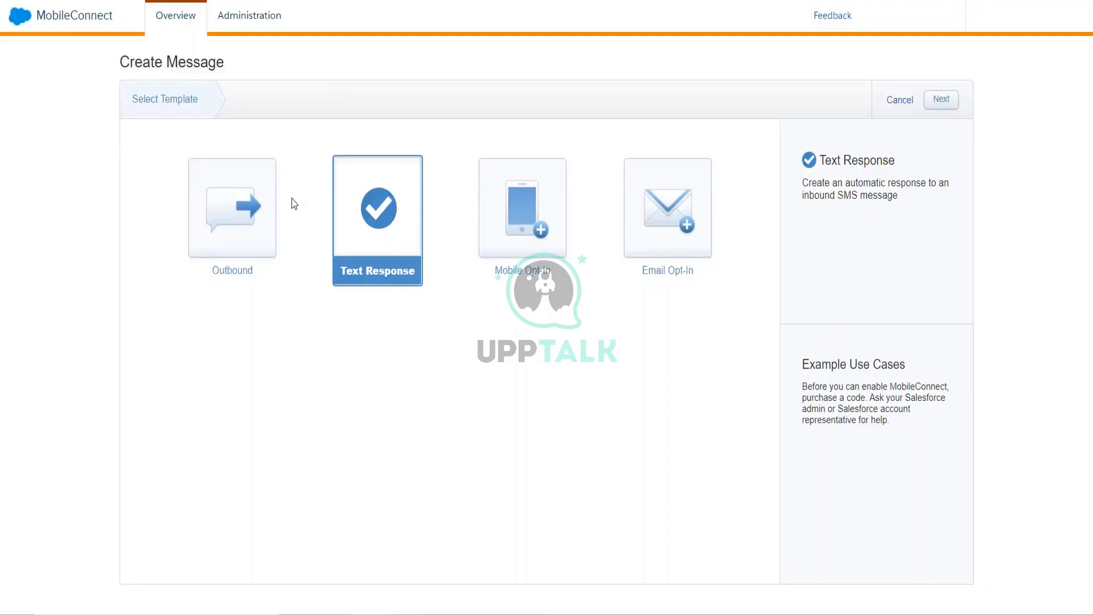
click(271, 198)
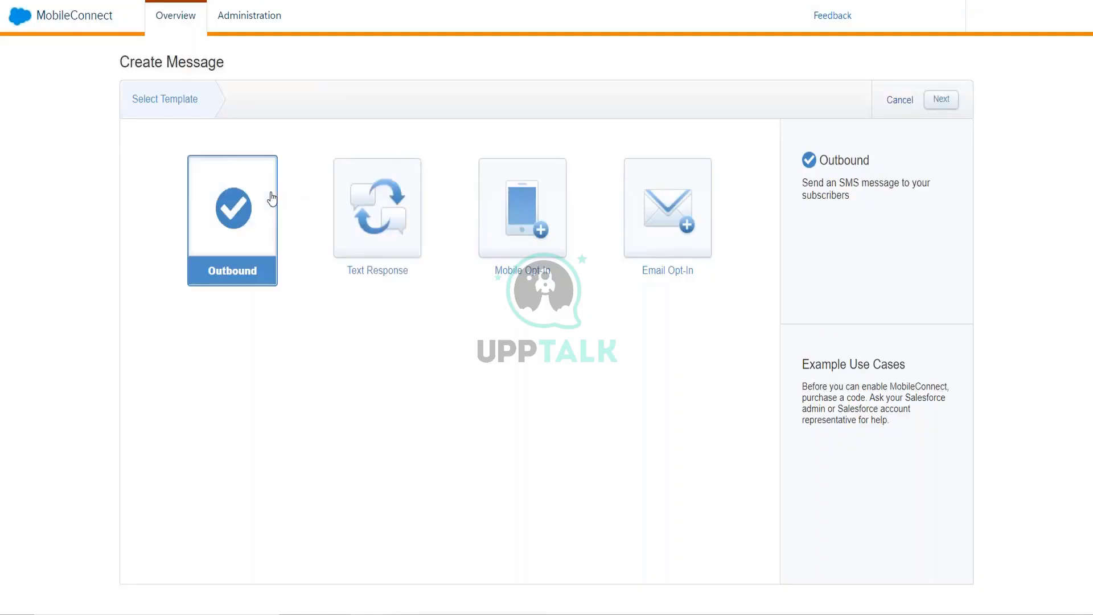
click(387, 181)
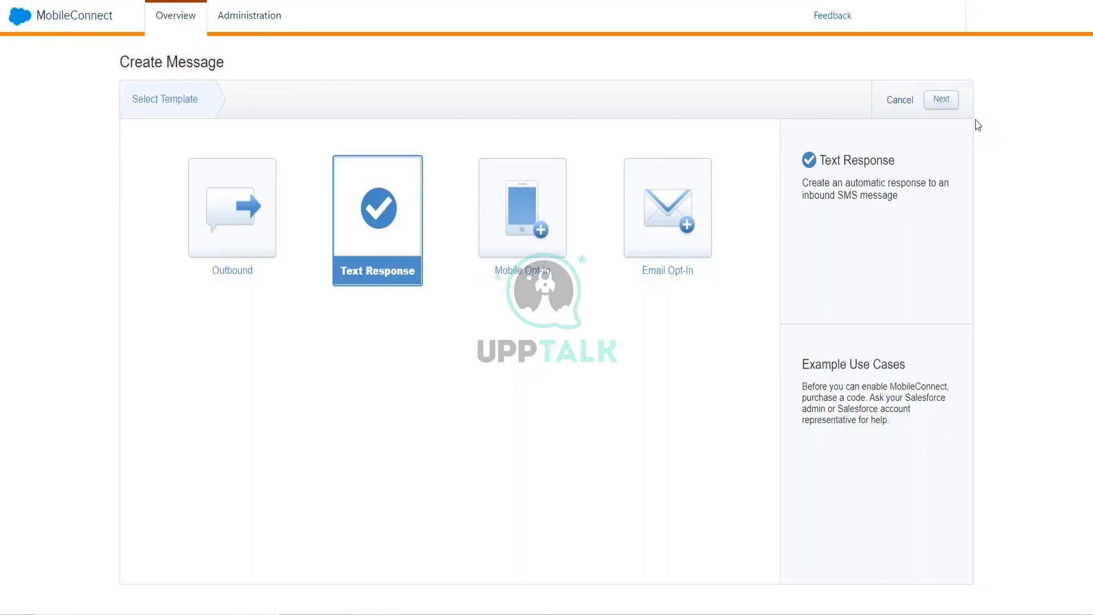
- Continue with Text Response and confirm Change Template, discarding the Outbound fdgvhb draft
click(941, 99)
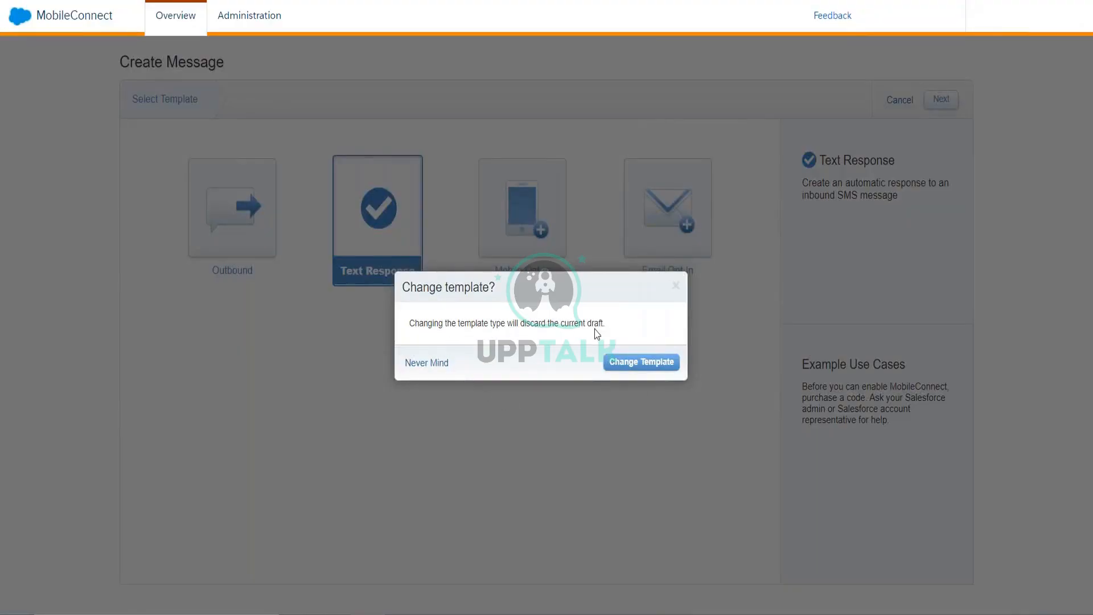
click(632, 365)
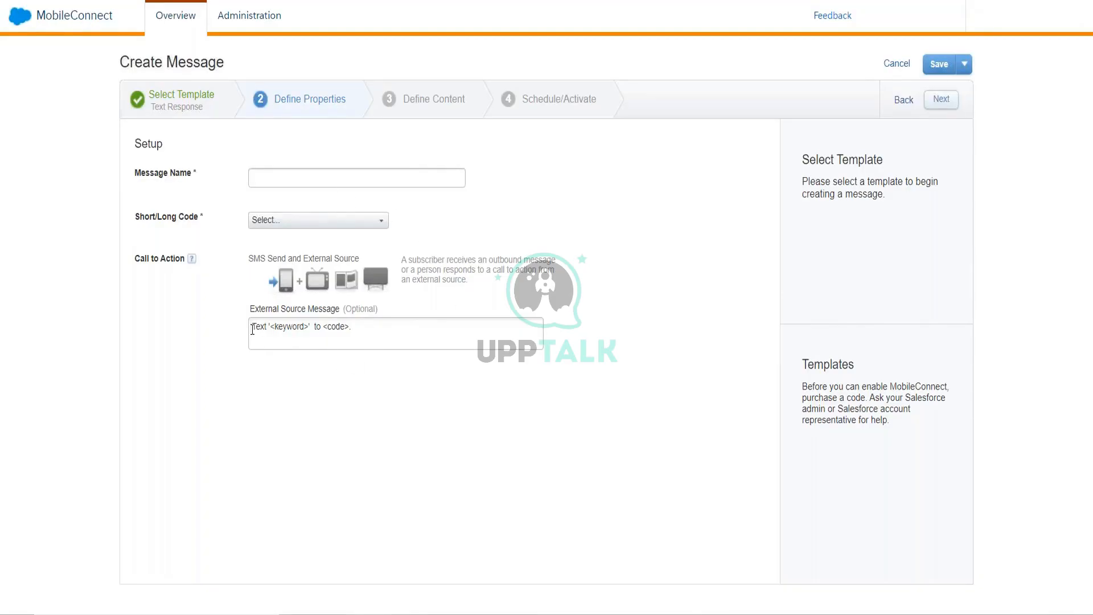
- Replace the keyword and code placeholders in External Source Message with Interested and 456789
drag(257, 314, 383, 309)
click(377, 344)
click(300, 328)
key(shift+Right)
key(shift+Left)
key(shift+Left)
key(shift+Left)
key(shift+Left)
key(shift+Left)
key(shift+Left)
text(Interested)
key(shift+Right)
key(shift+Right)
key(shift+Right)
key(shift+Right)
text(456789)
key(ctrl+shift+Left)
key(ctrl+shift+Left)
key(ctrl+shift+Left)
key(ctrl+shift+Left)
key(ctrl+shift+Left)
key(ctrl+shift+Left)
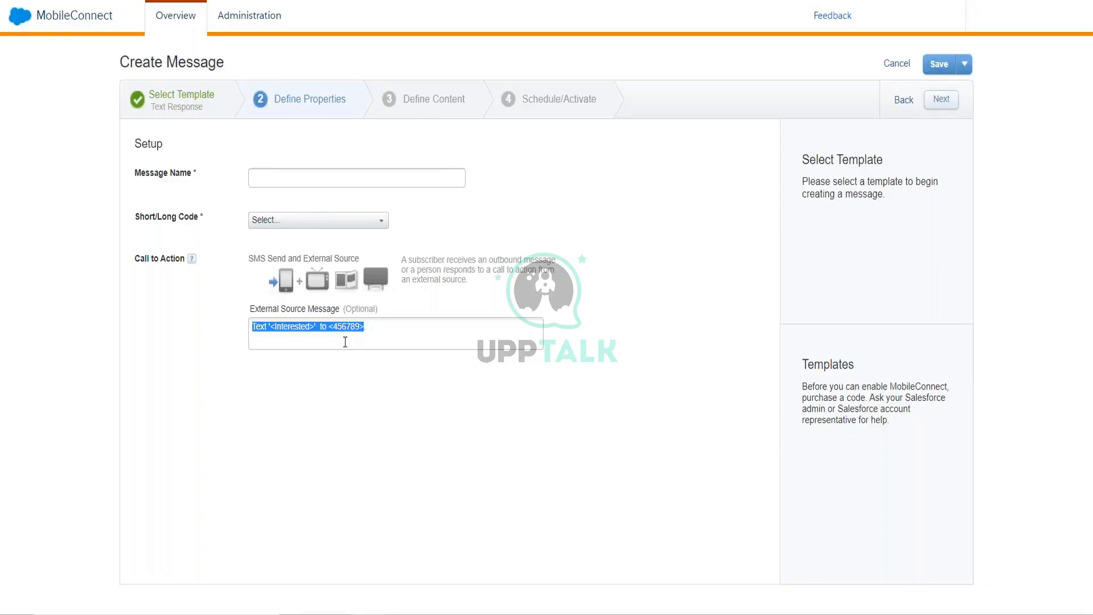
click(345, 342)
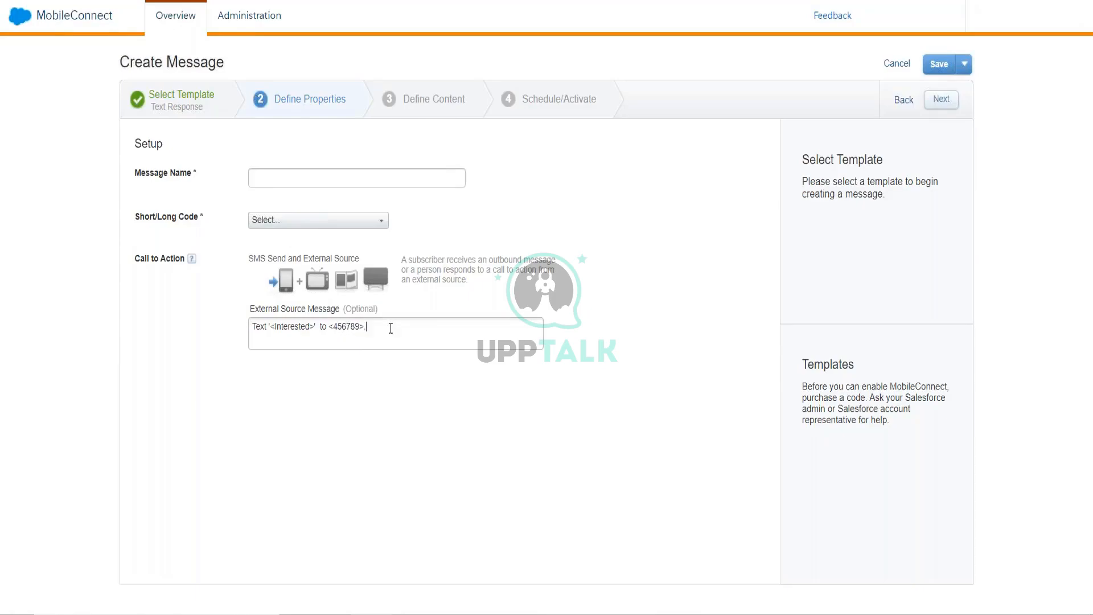
drag(391, 327, 250, 328)
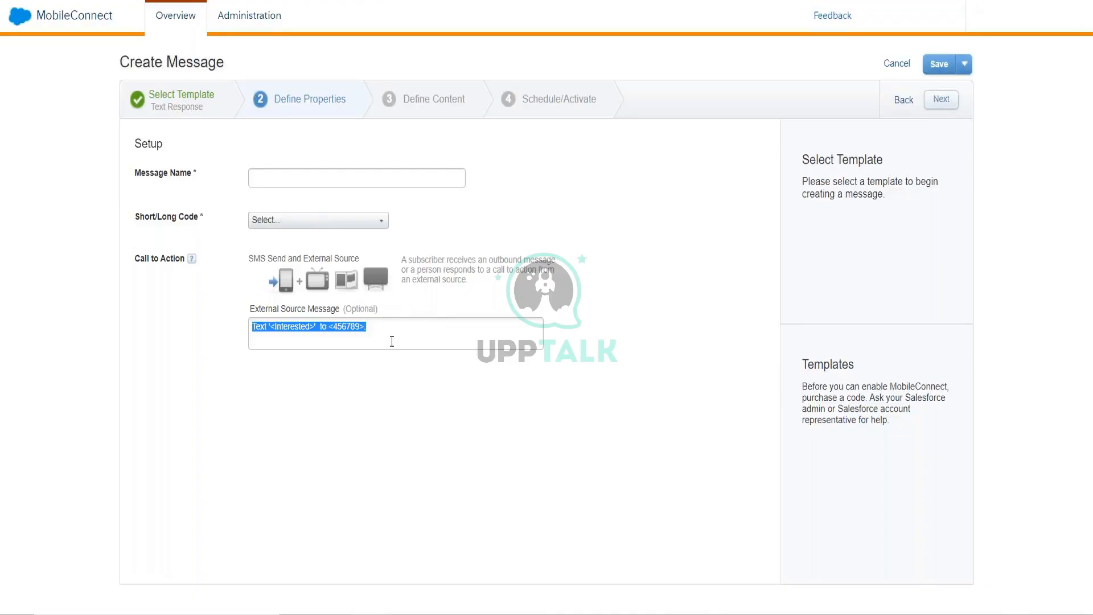
click(296, 329)
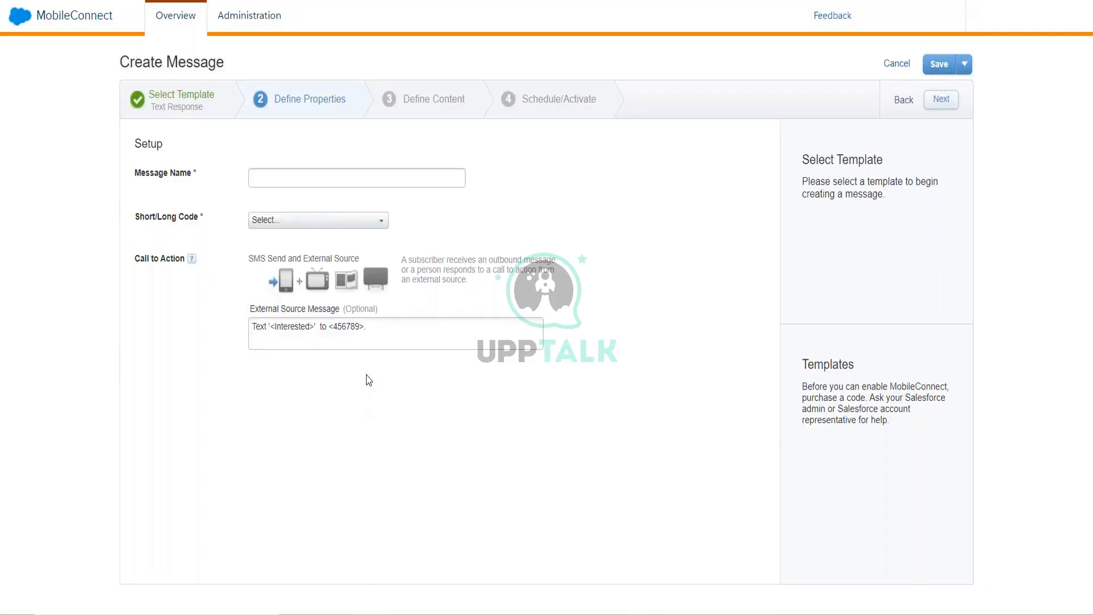
drag(333, 328, 358, 332)
click(299, 325)
drag(336, 328, 354, 328)
right_click(305, 330)
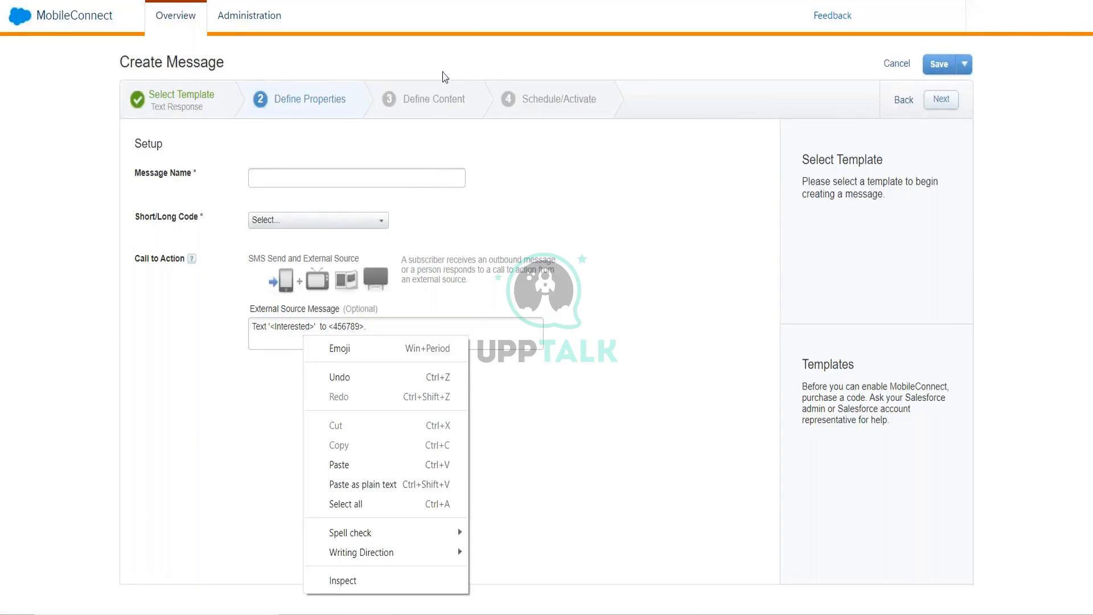
key(Escape)
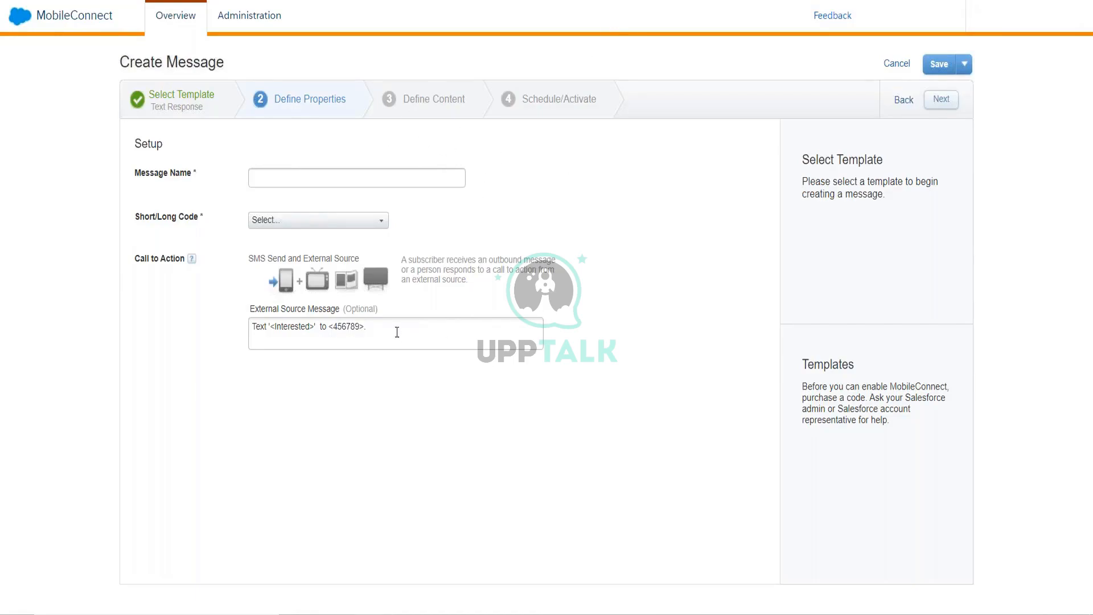
drag(397, 330, 207, 332)
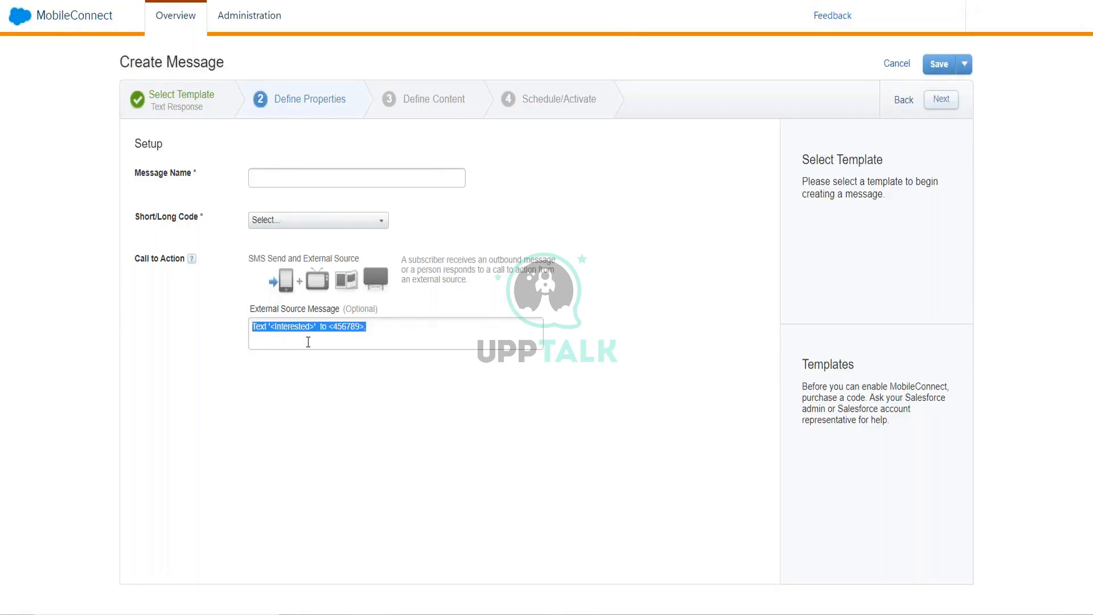
- Highlight and deselect the External Source Message text, then return to the Select Template step
click(345, 332)
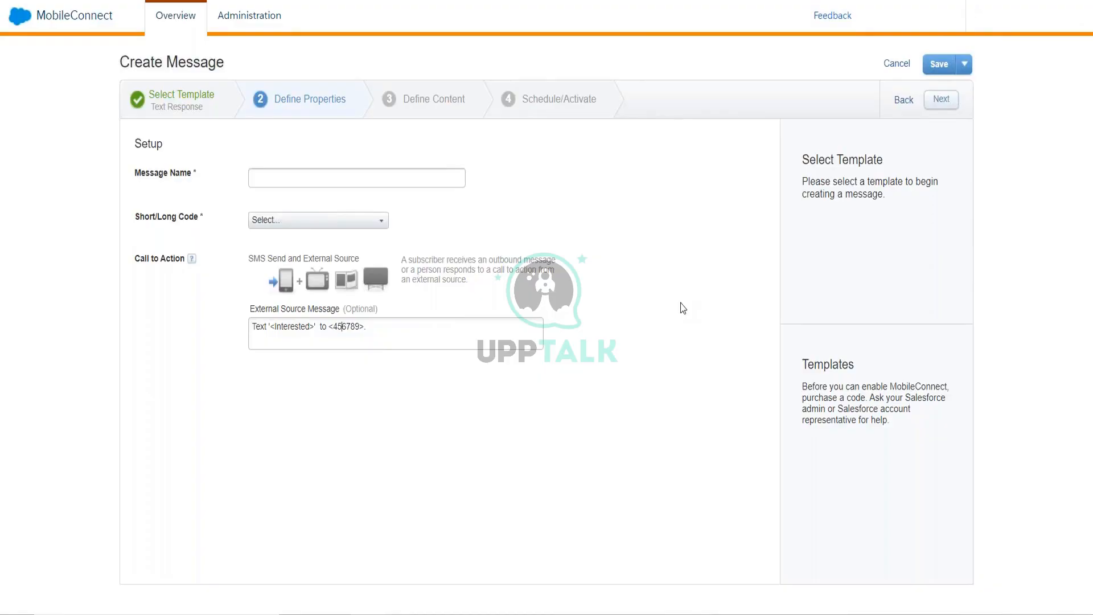
drag(366, 328, 235, 363)
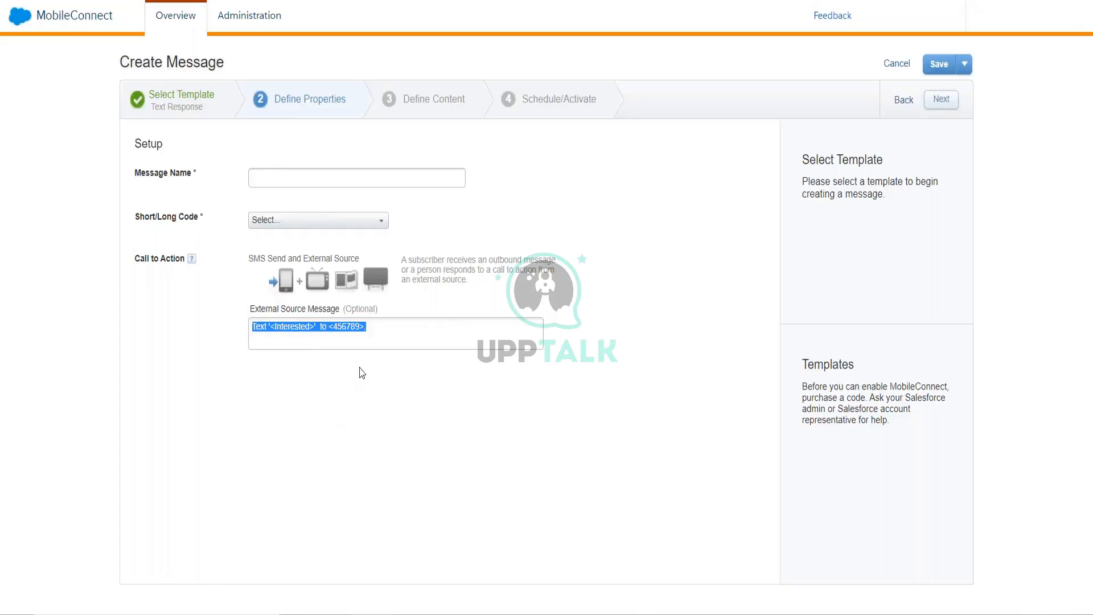
click(366, 386)
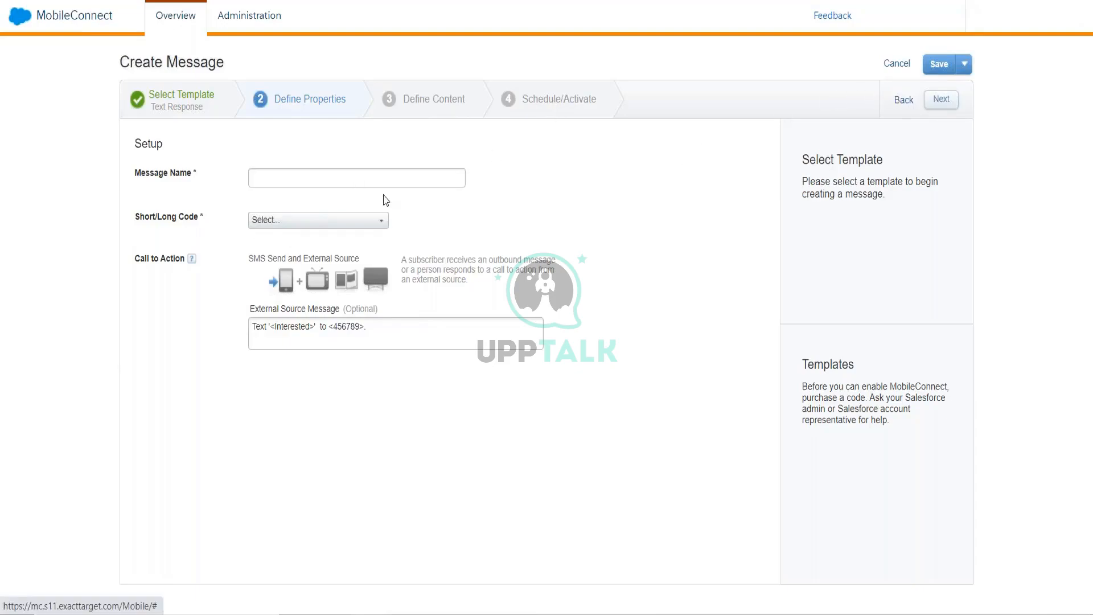
click(177, 113)
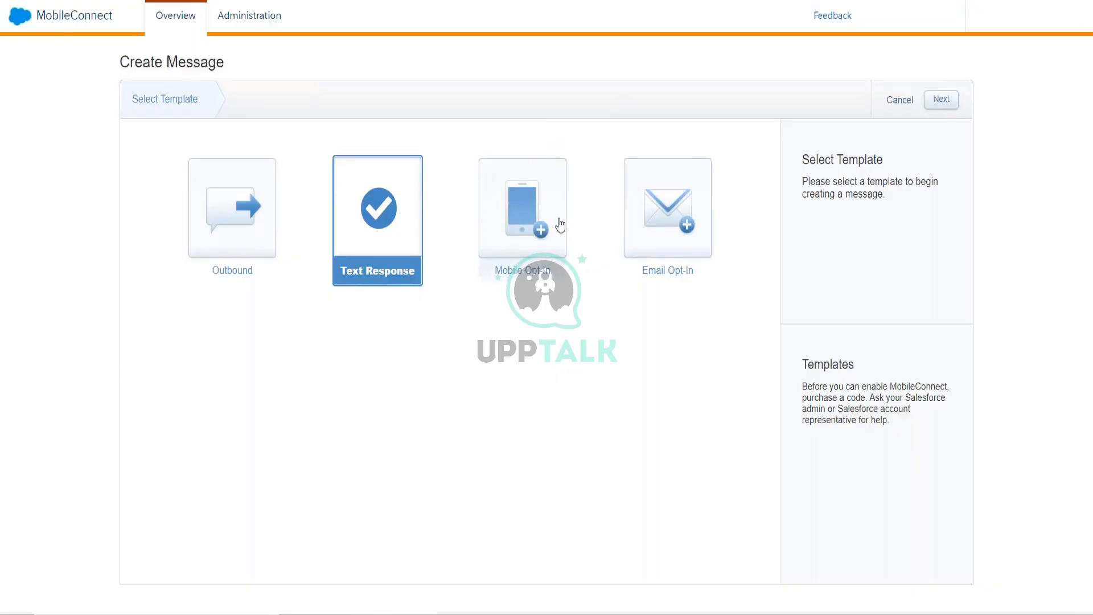
- Pick the Email Opt-In tile and confirm Change Template, discarding the Text Response draft
click(660, 200)
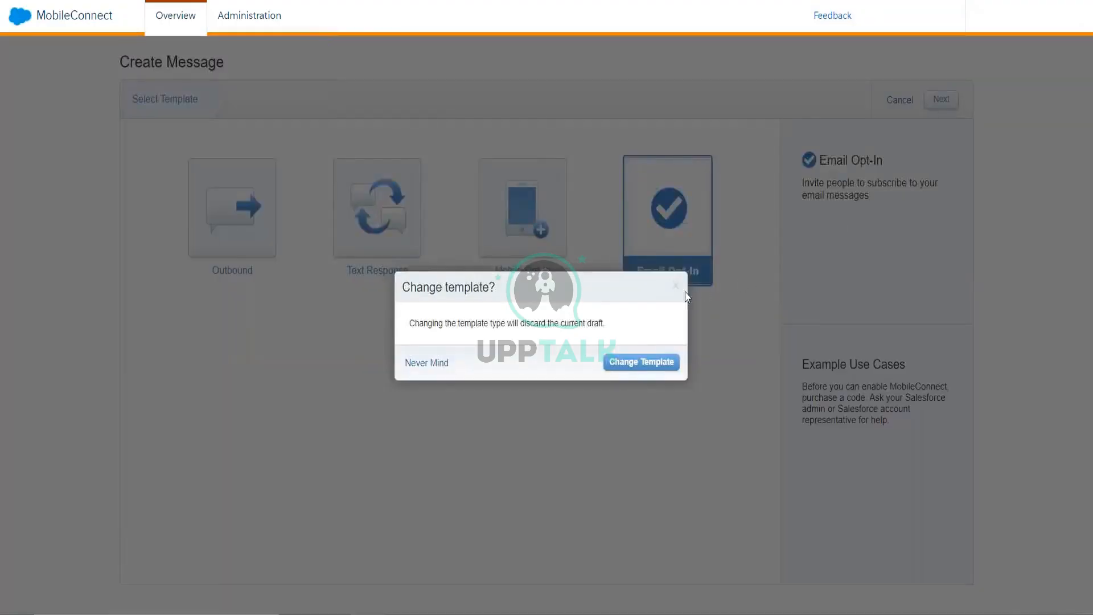
click(672, 362)
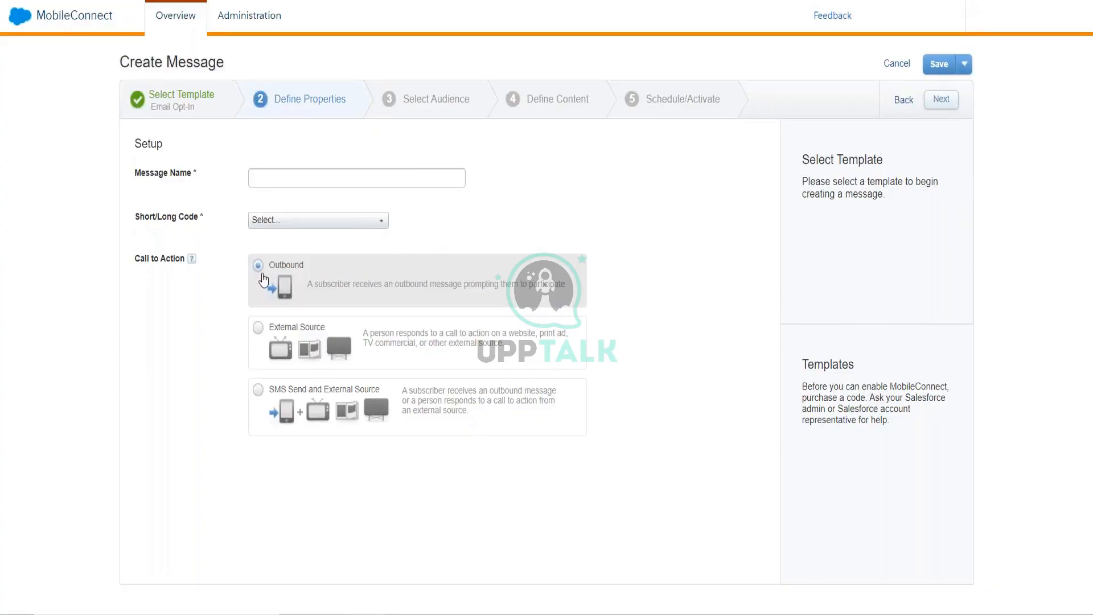
click(259, 328)
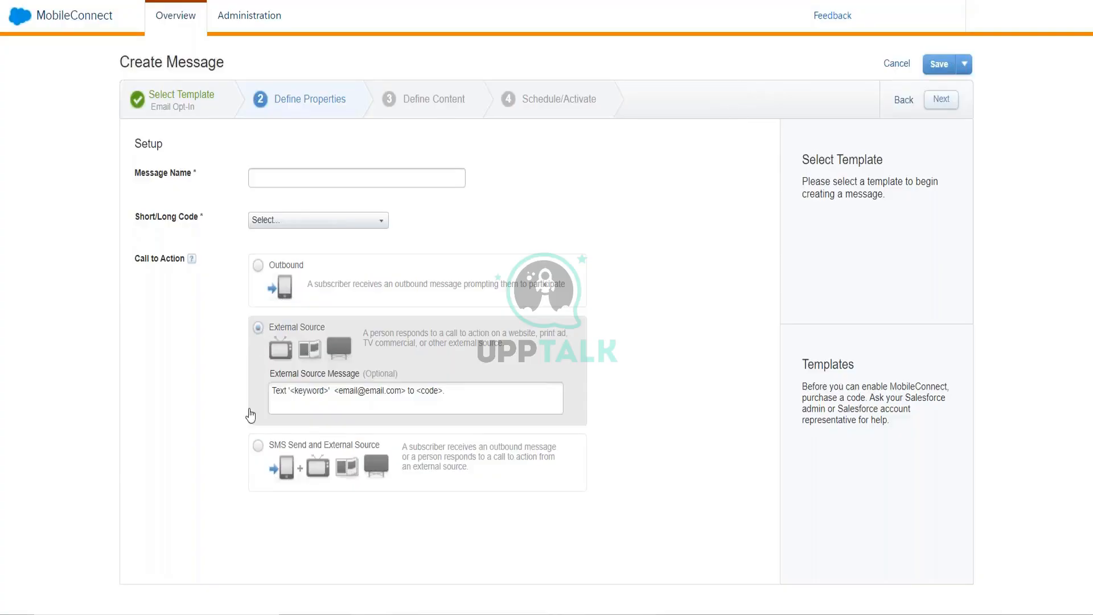
click(258, 449)
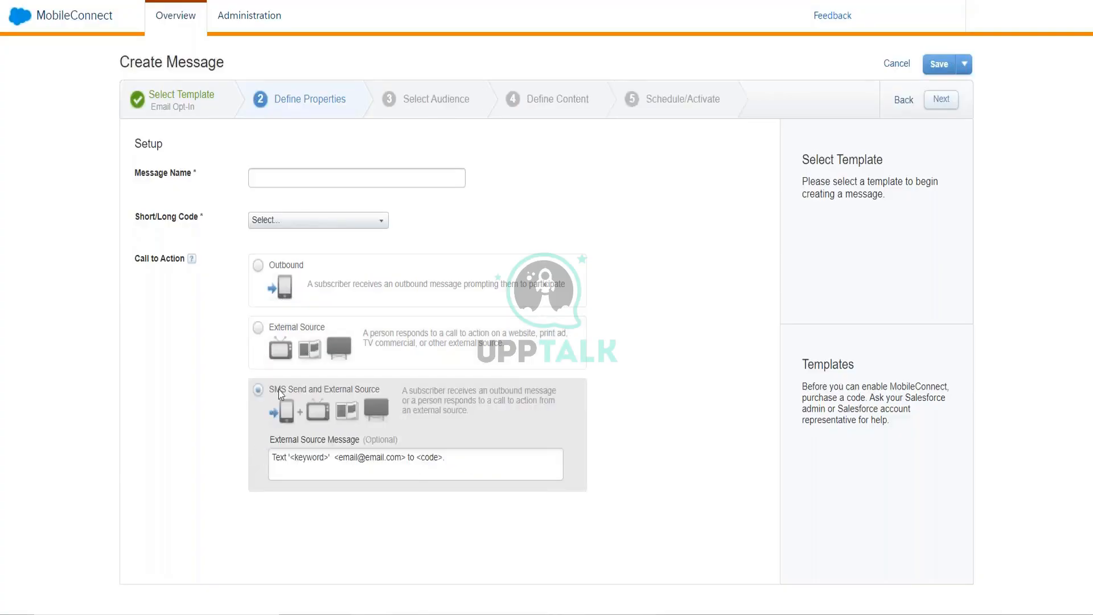
click(288, 273)
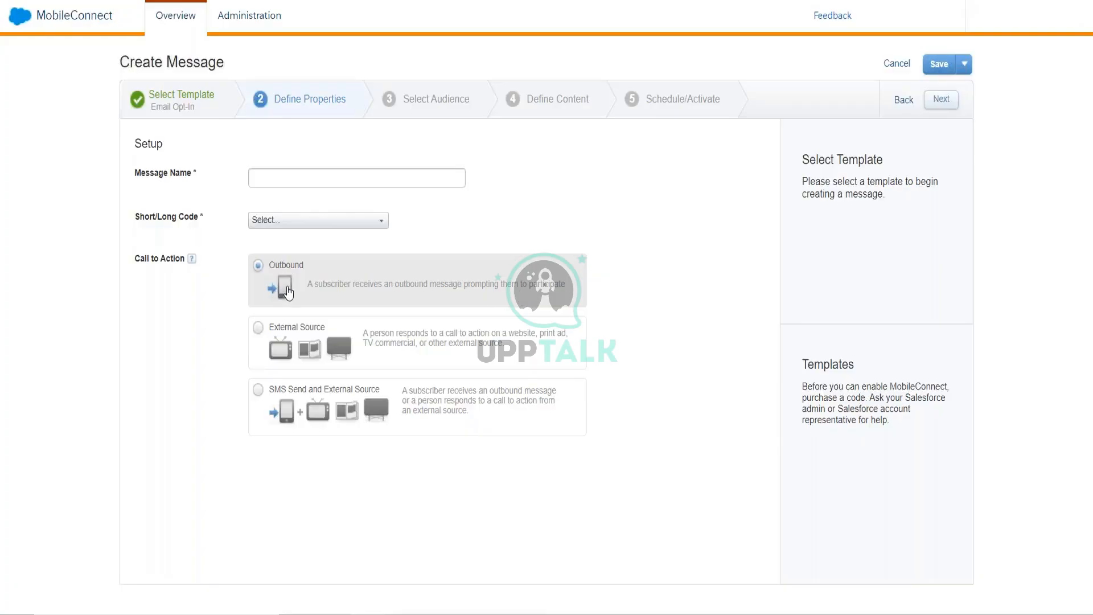
click(261, 408)
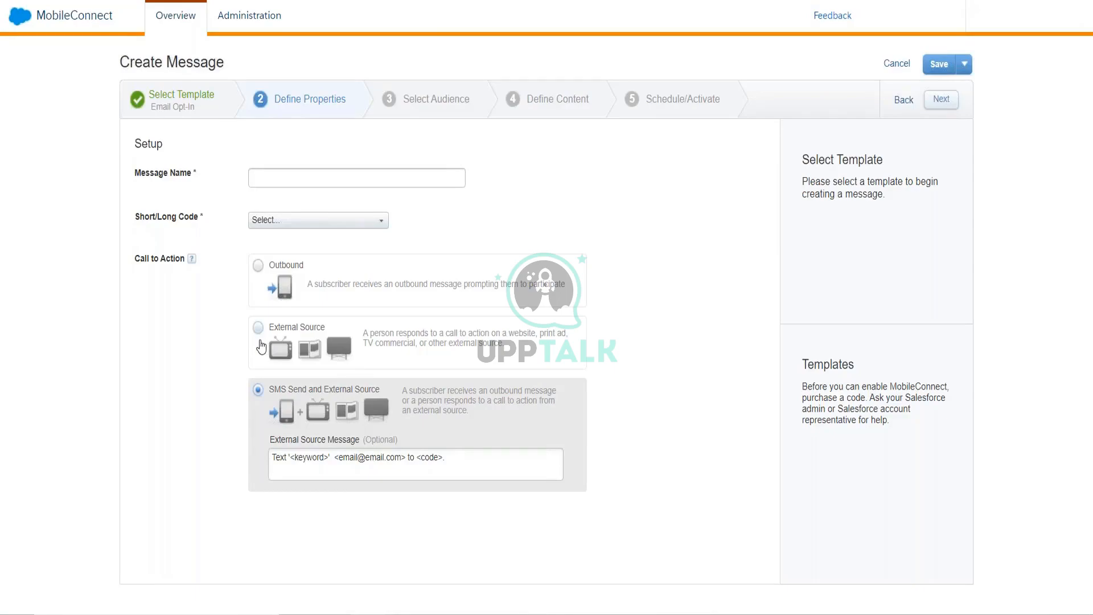
click(257, 328)
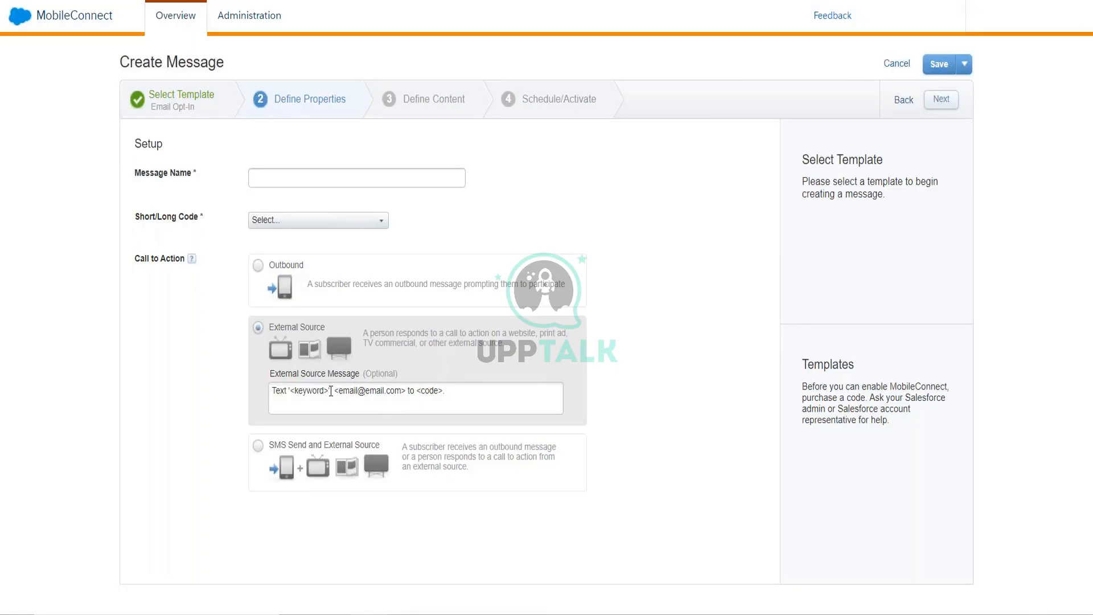
- Select the e-mail placeholder, place the cursor before <code>, then go Back to Select Template
drag(335, 392, 402, 403)
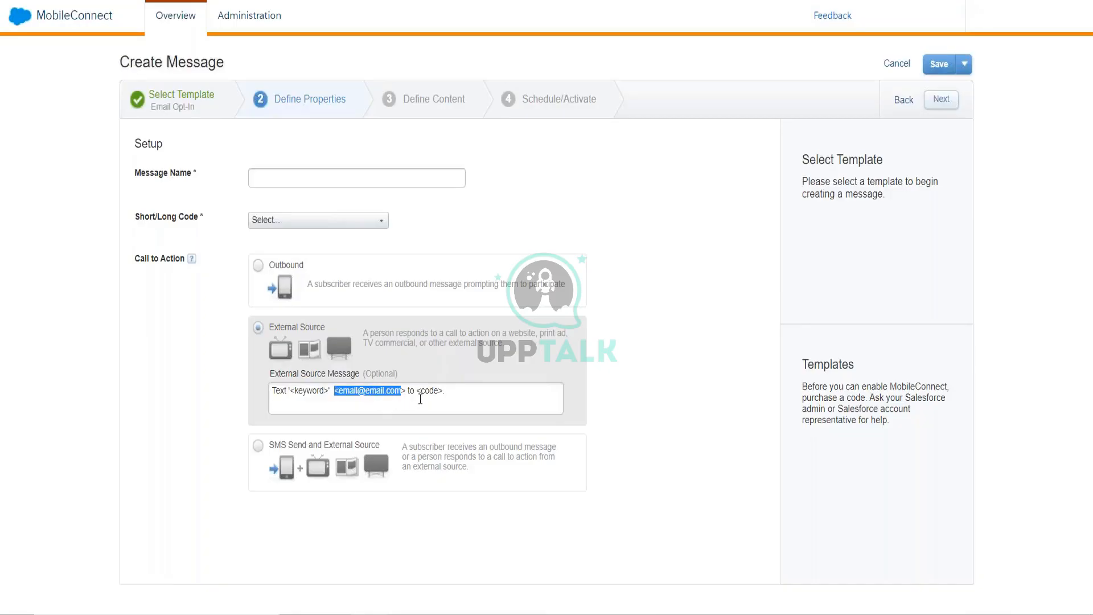
click(423, 396)
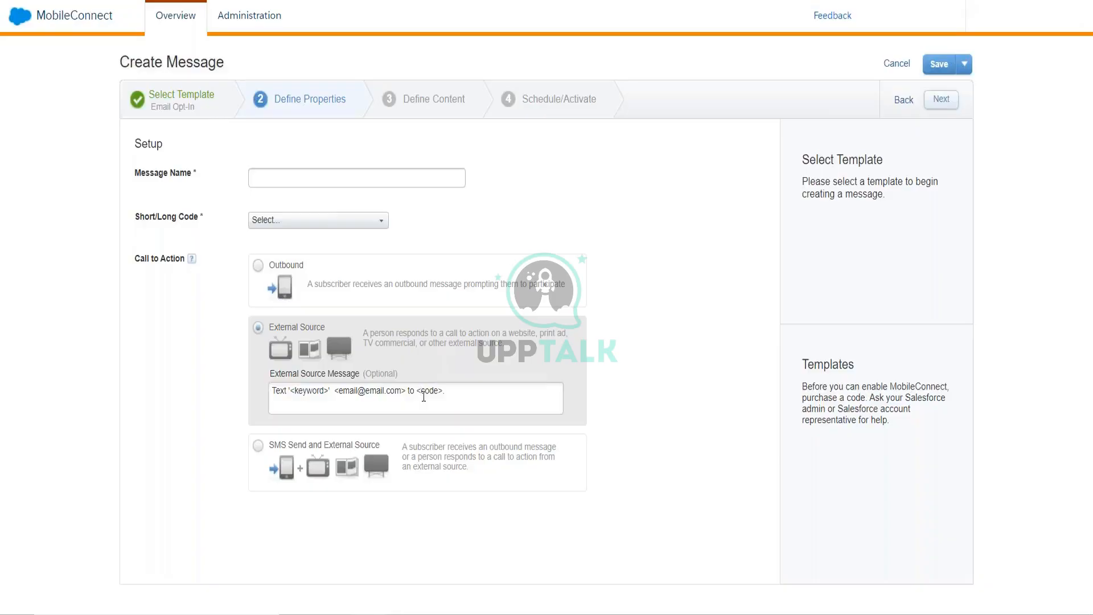
click(423, 397)
click(907, 103)
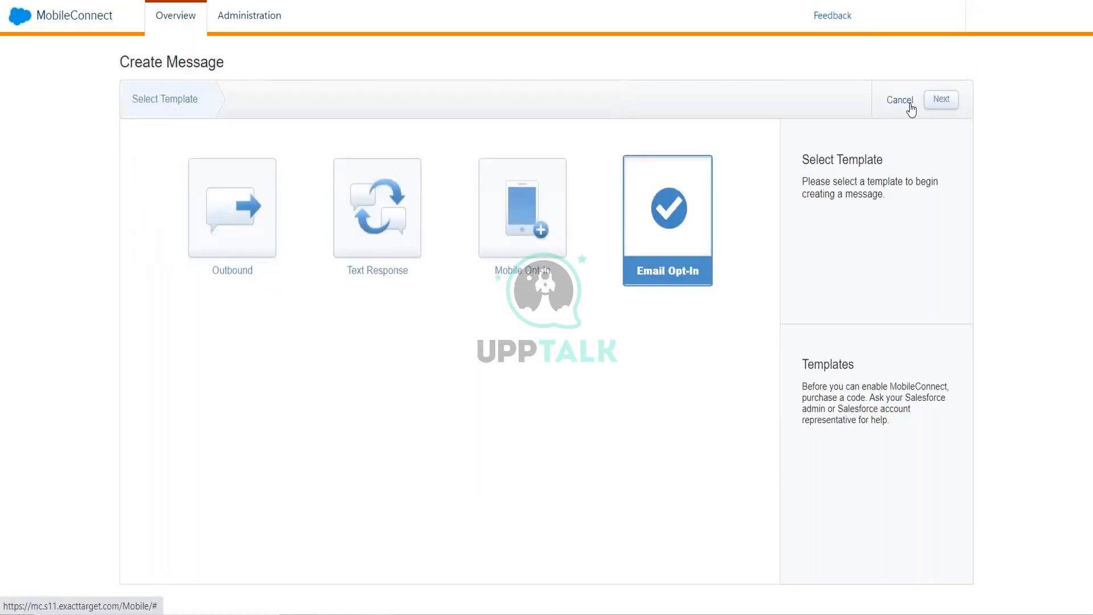
- Choose Mobile Opt-In, confirm the template change, then reload to land on Contact Builder's Mobile Lists
click(541, 227)
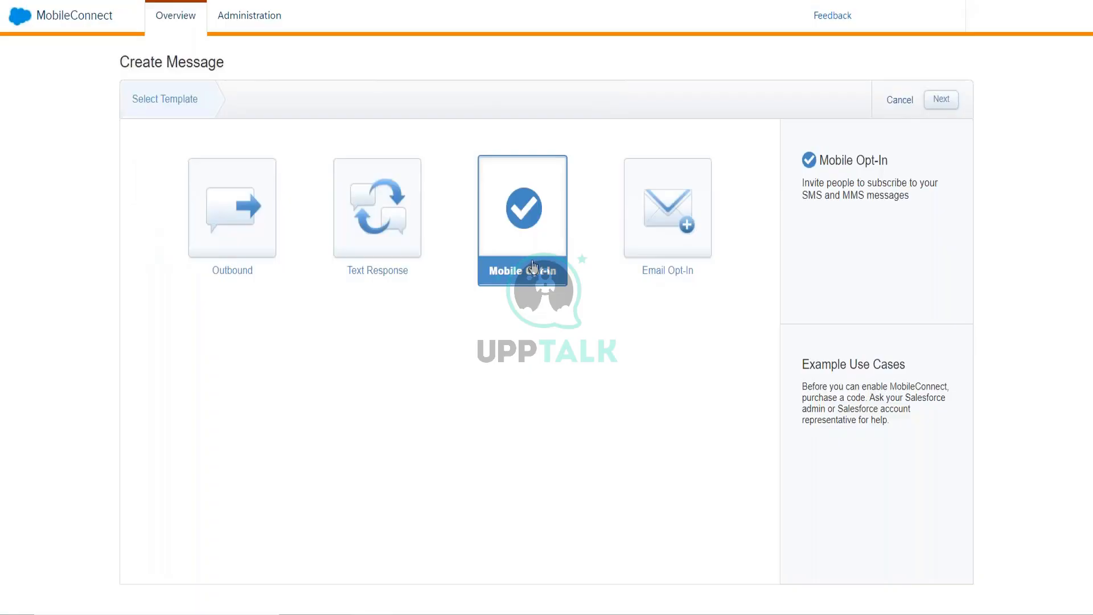
click(949, 106)
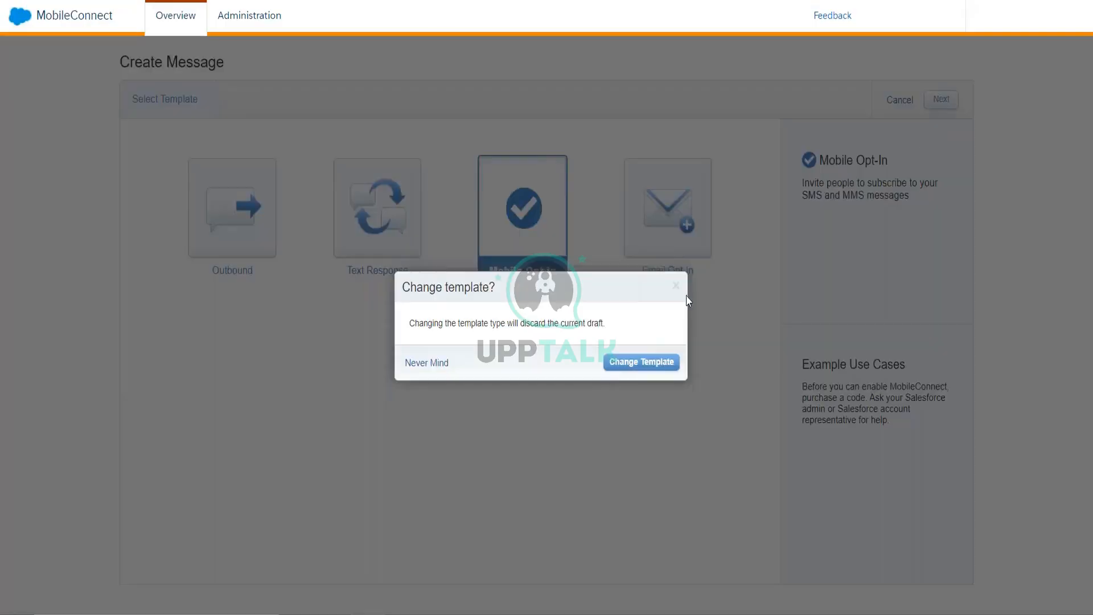
click(649, 362)
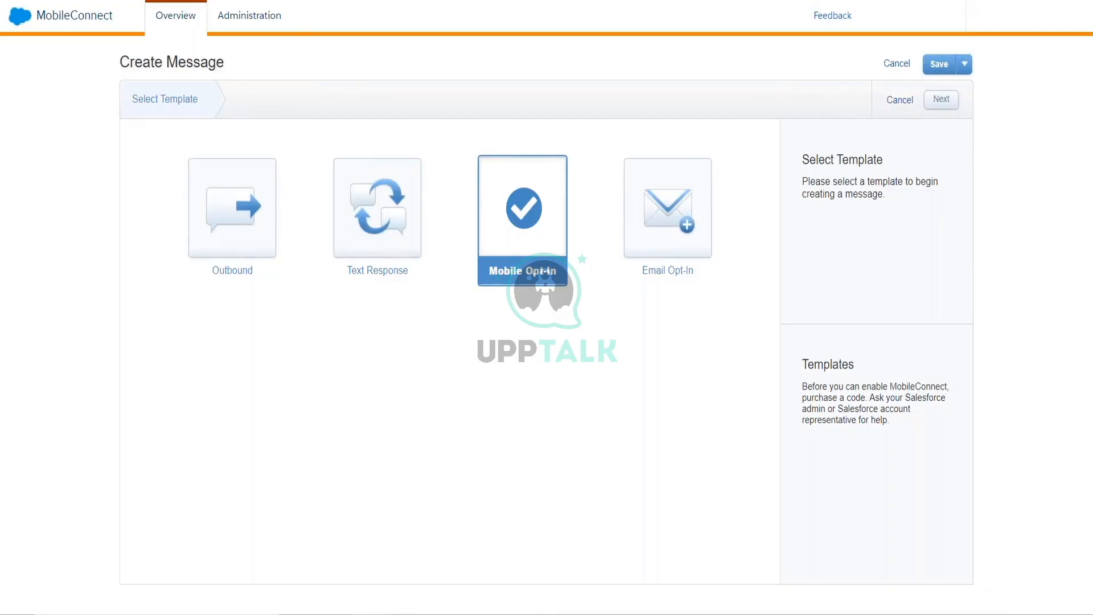
key(F5)
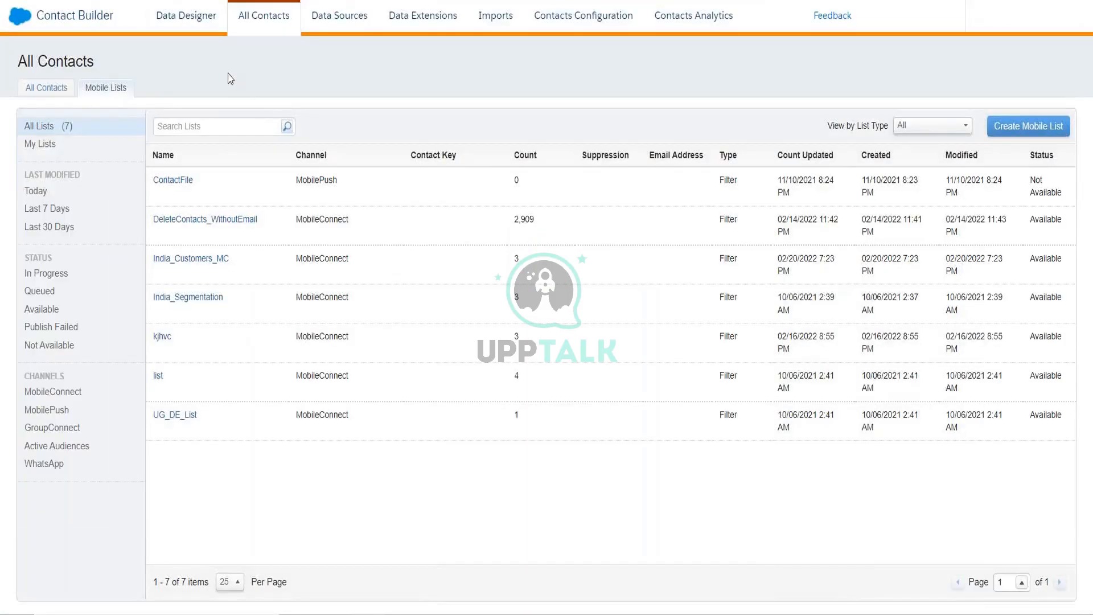
- Open the MobileConnect Data attribute group in Data Designer, accepting the Confirm Changes warning
click(202, 17)
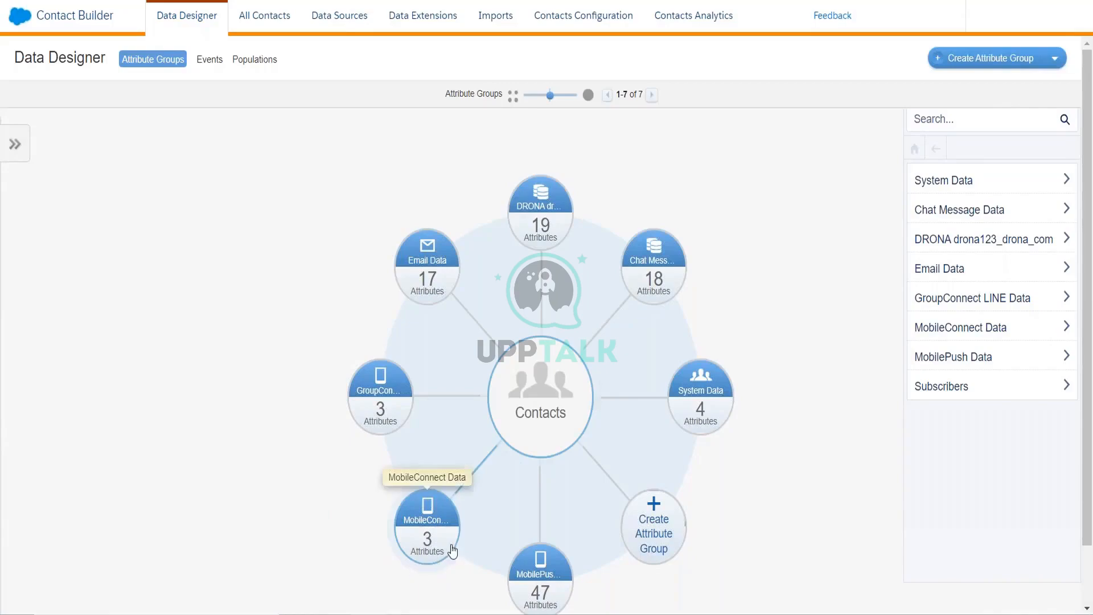
click(433, 528)
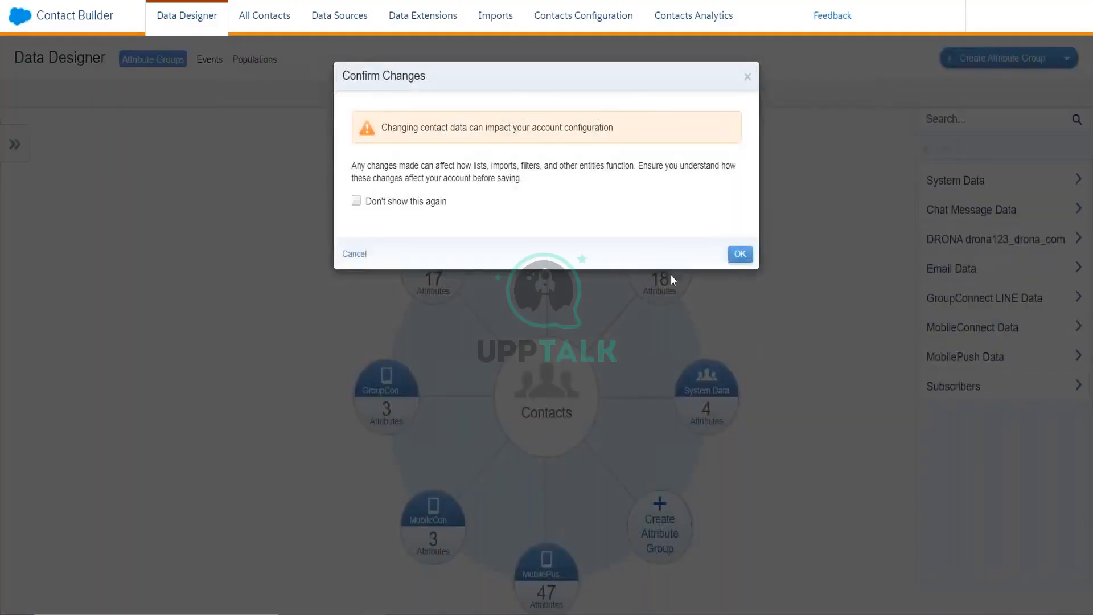
click(732, 257)
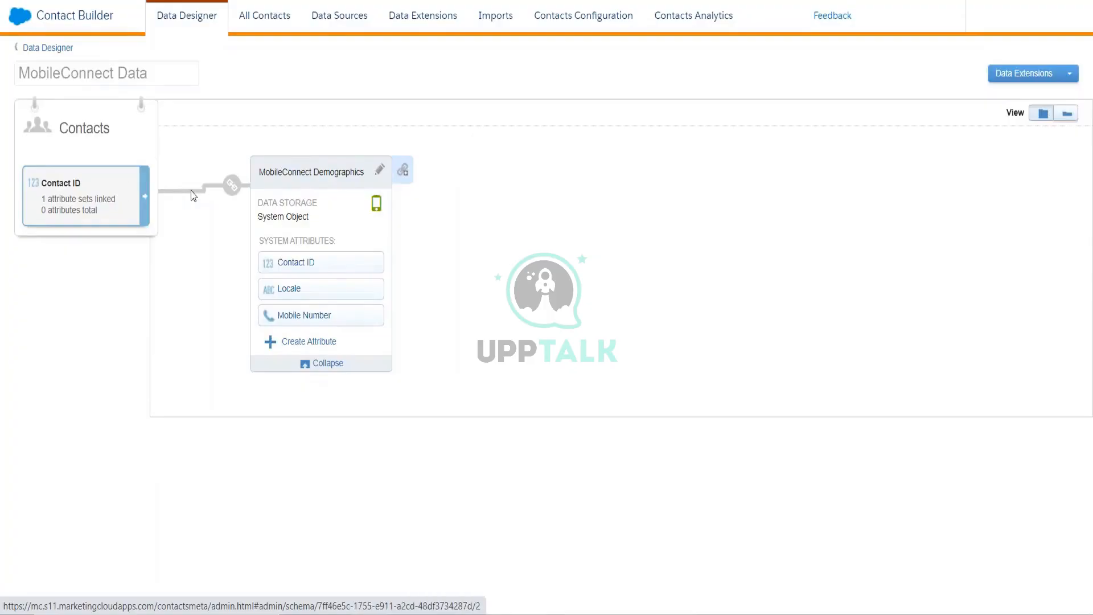
mouse_move(231, 184)
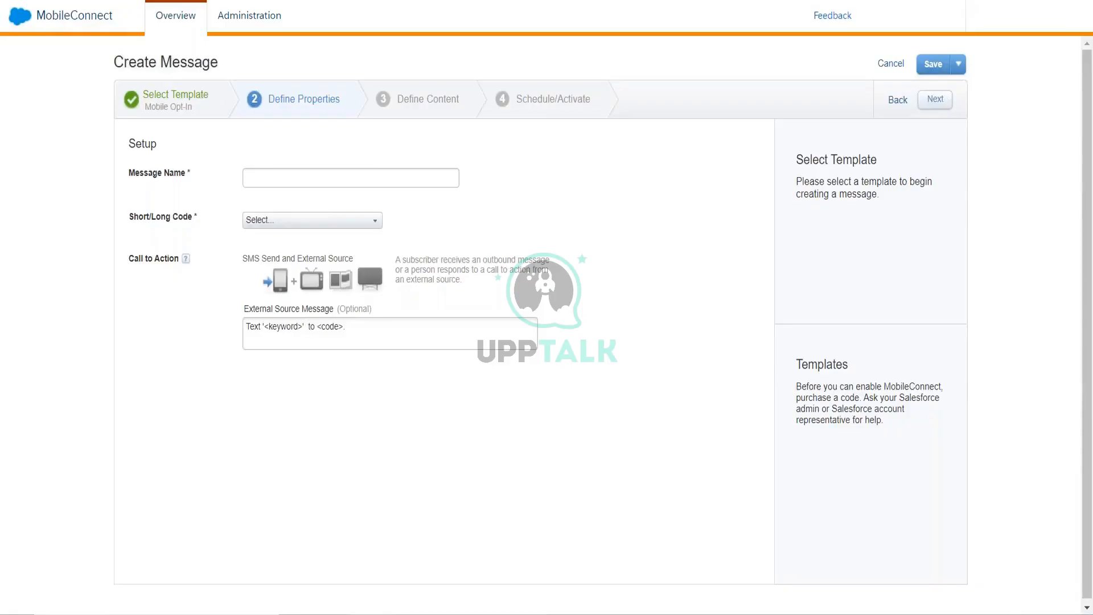
- Fill the External Source Message with a sample e-mail address, code 61464965, and an apostrophe after the address
text(")
text(<>)
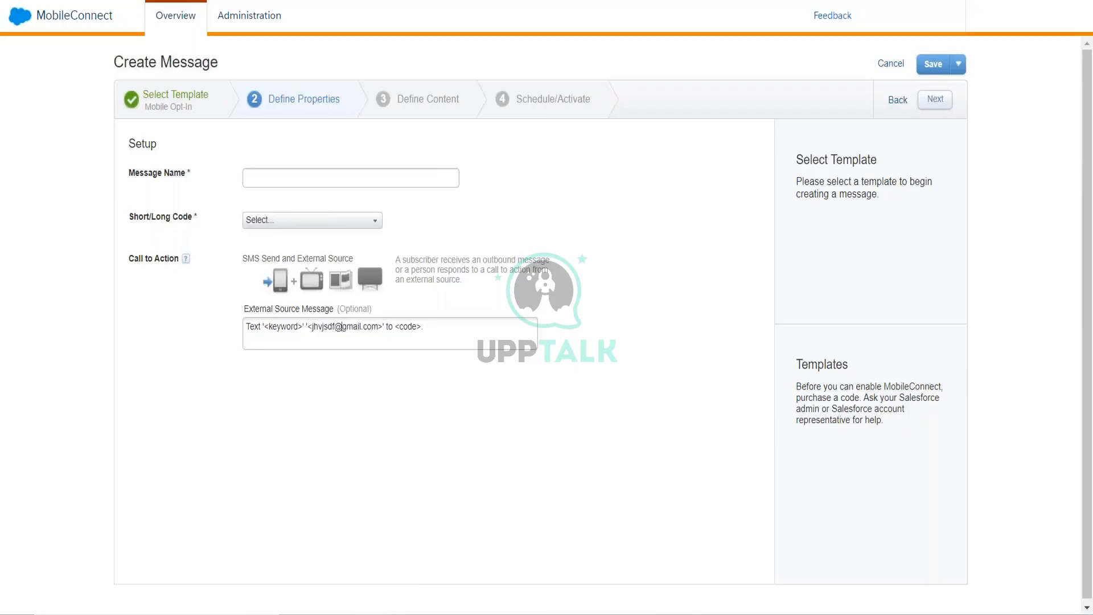
key(shift+Right)
key(shift+Right)
key(shift+Right)
key(shift+Right)
text(61464965)
drag(383, 326, 313, 326)
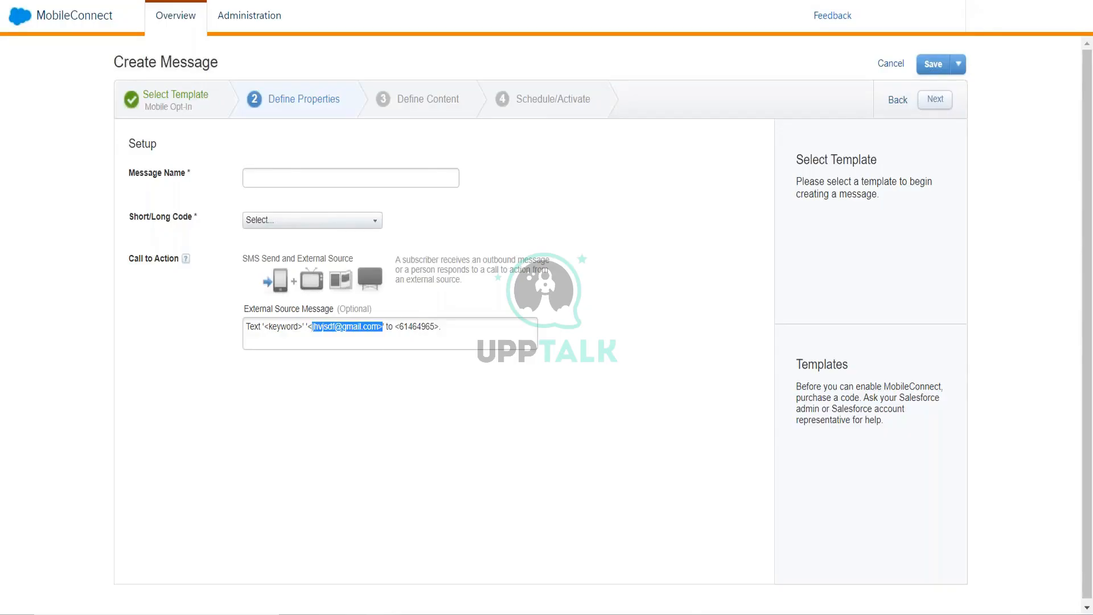
click(382, 326)
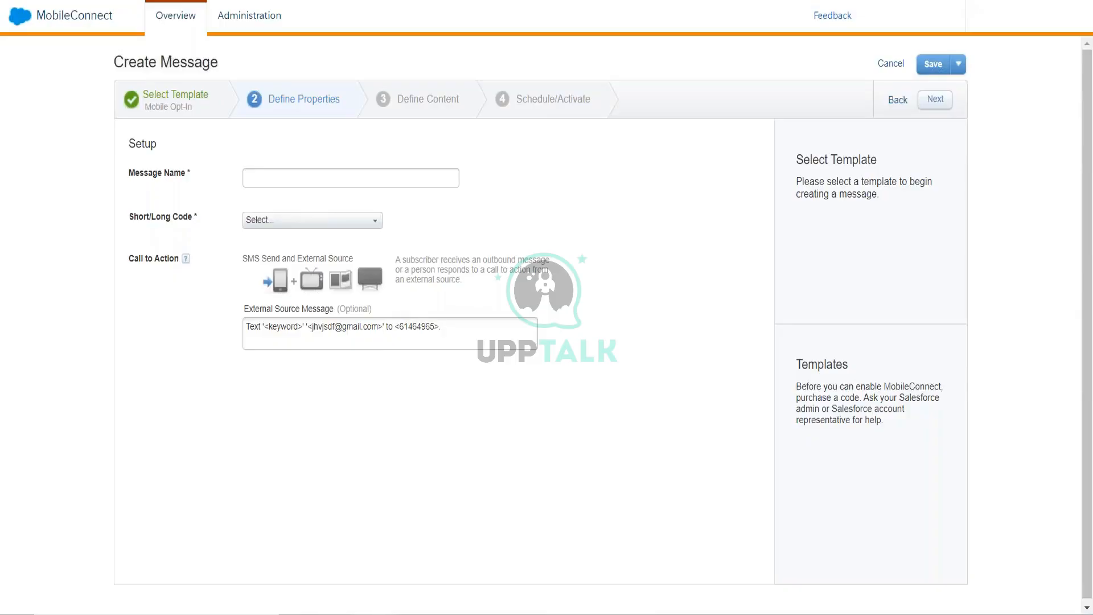
text(')
click(205, 111)
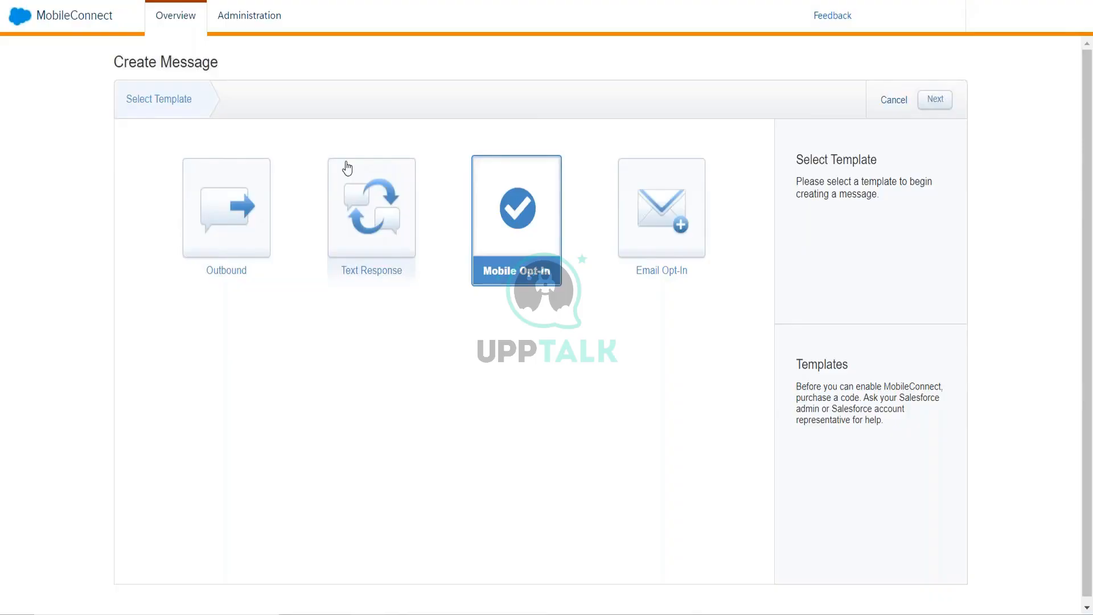
- Choose the Text Response tile as the message template
click(393, 226)
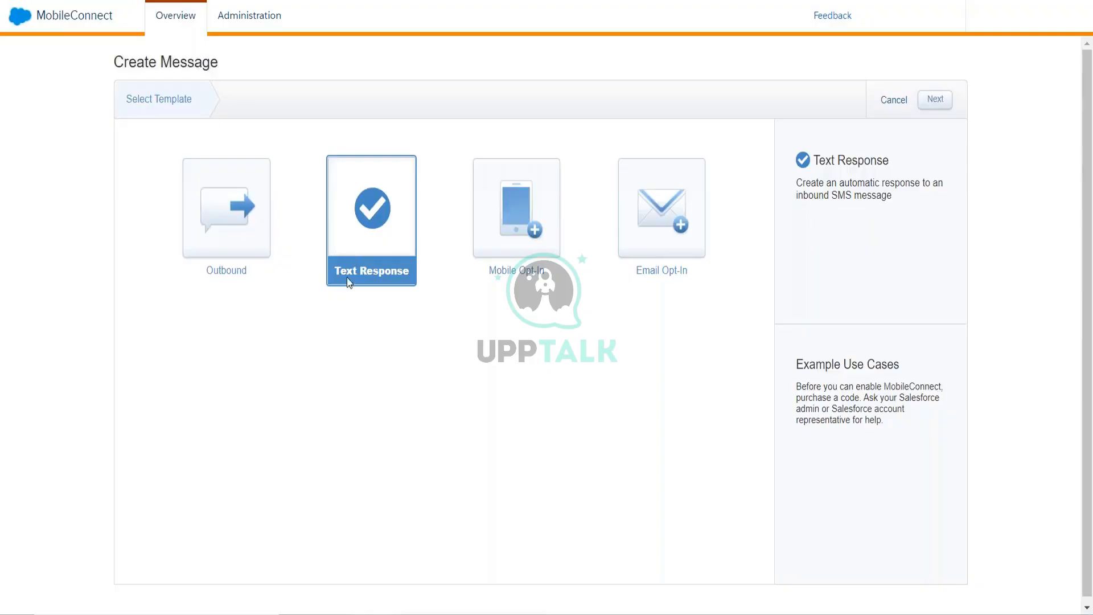
- Leave the Create Message wizard for the MobileConnect Overview listing the 'Subscribe Now' draft
click(148, 17)
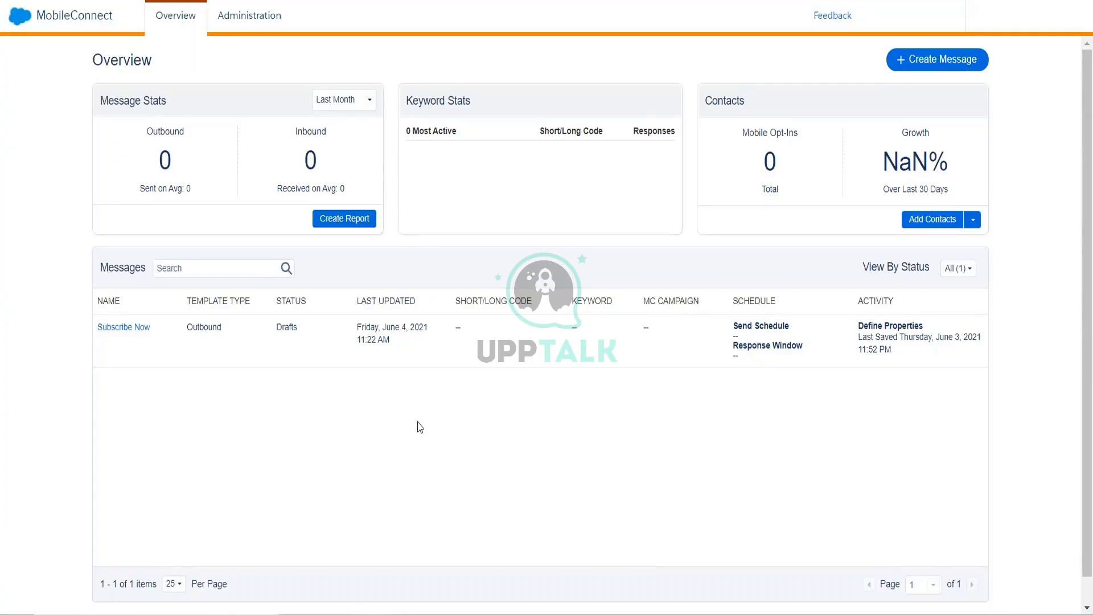
click(26, 25)
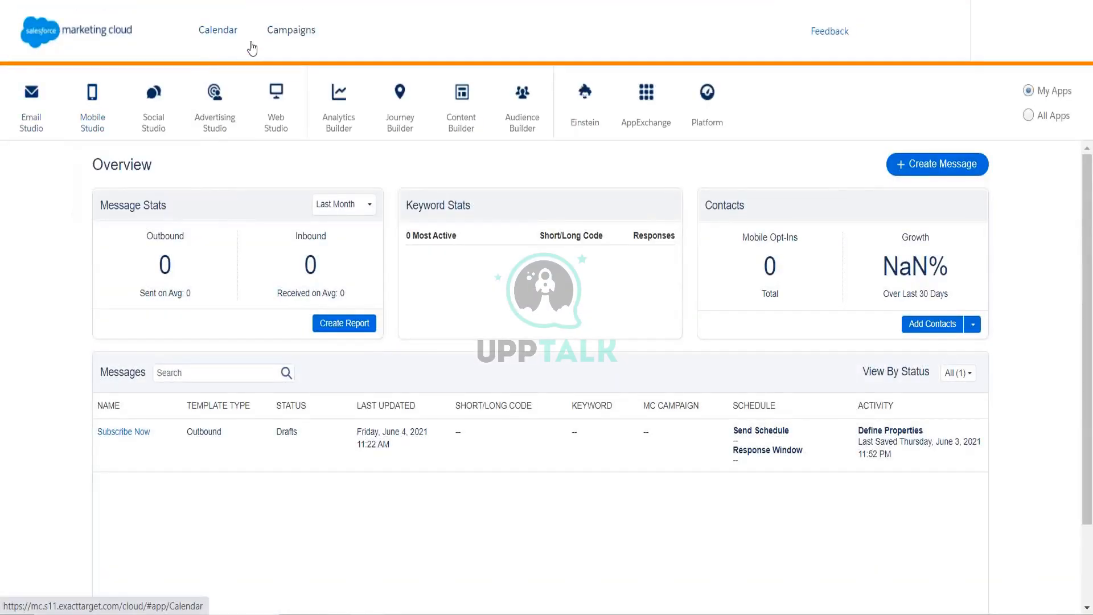